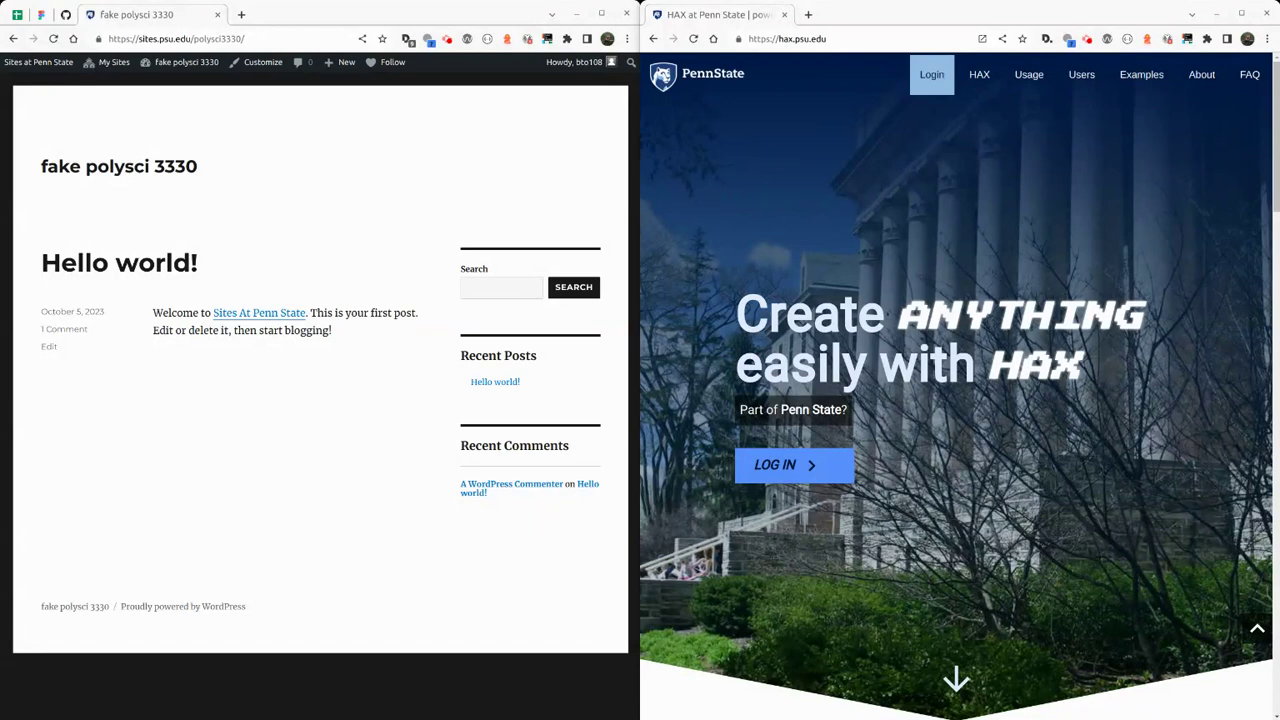
Sign in to HAX and create a new site named polysci3330.
{"action": "left_click", "coordinate": [790, 466]}
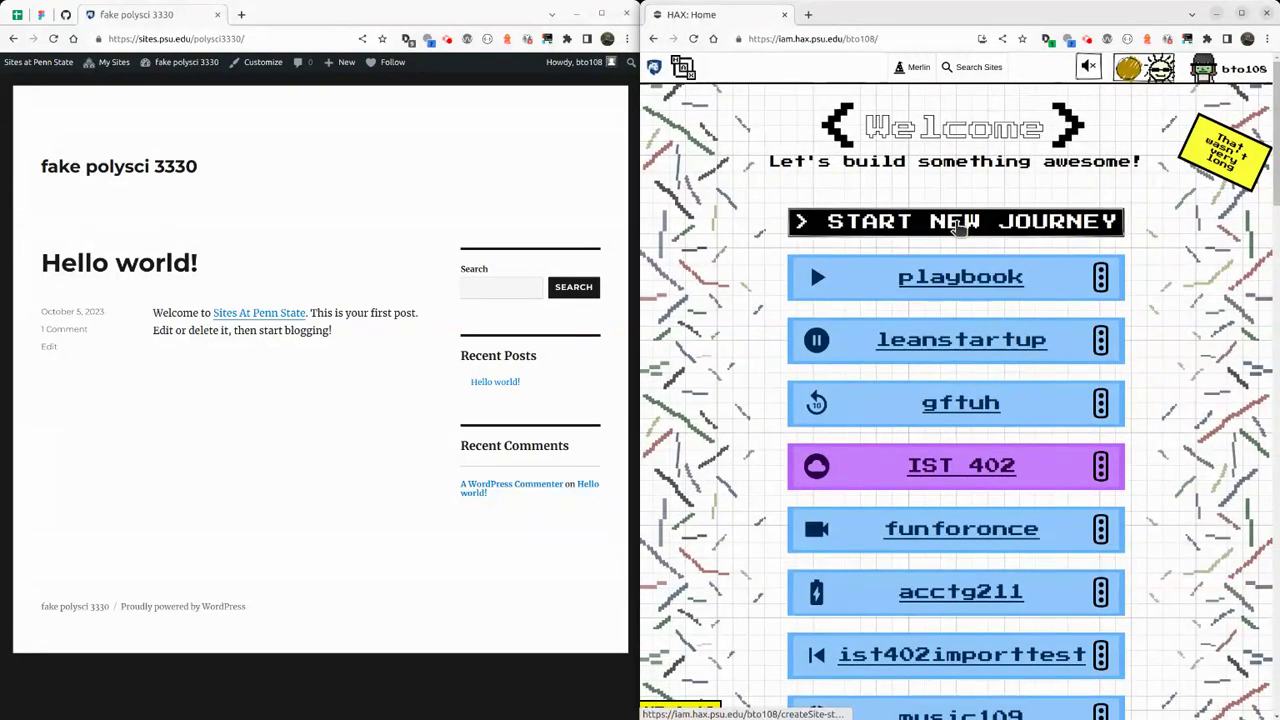
{"action": "left_click", "coordinate": [955, 222]}
{"action": "left_click", "coordinate": [945, 236]}
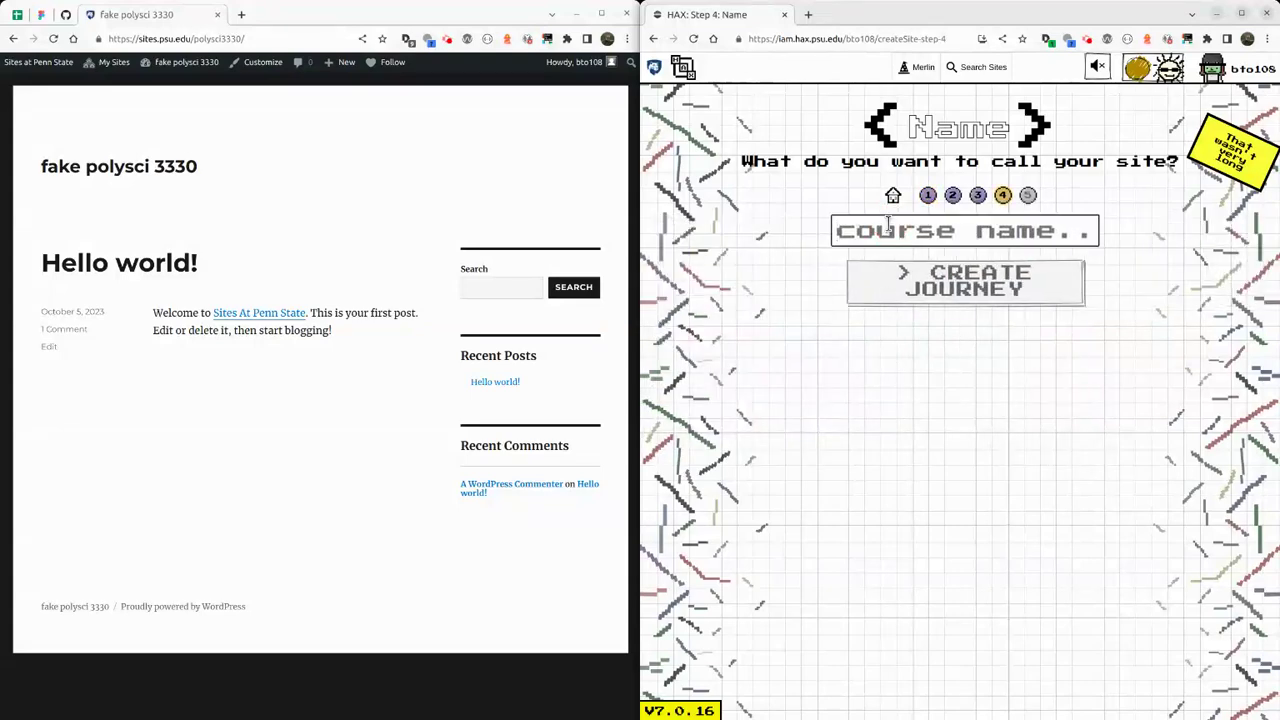
{"action": "type", "text": "polysci"}
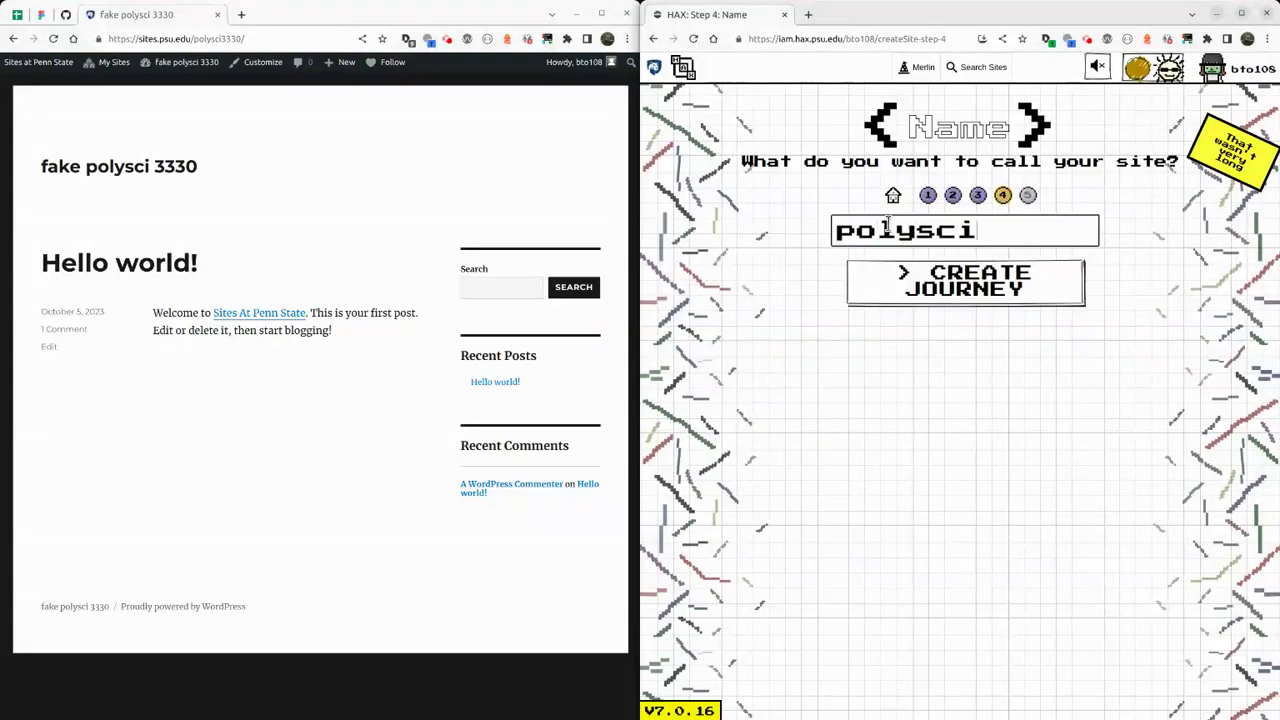
{"action": "type", "text": "3330"}
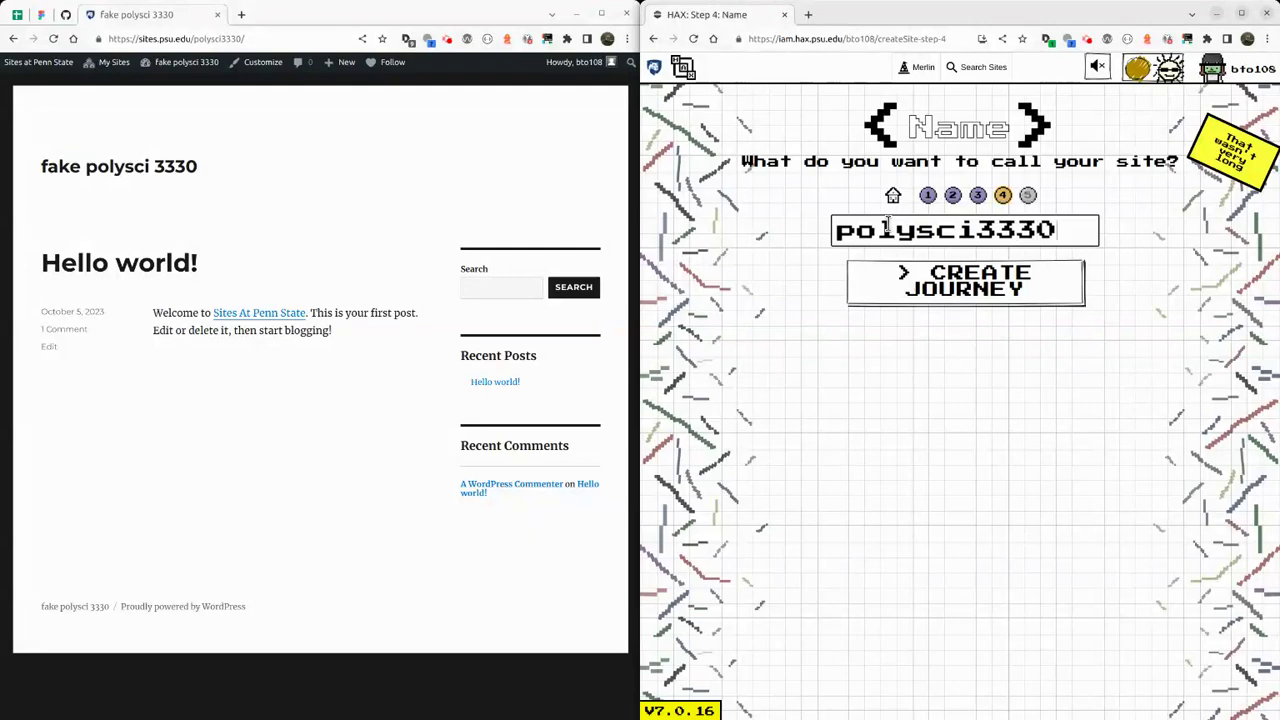
{"action": "left_click", "coordinate": [1017, 288]}
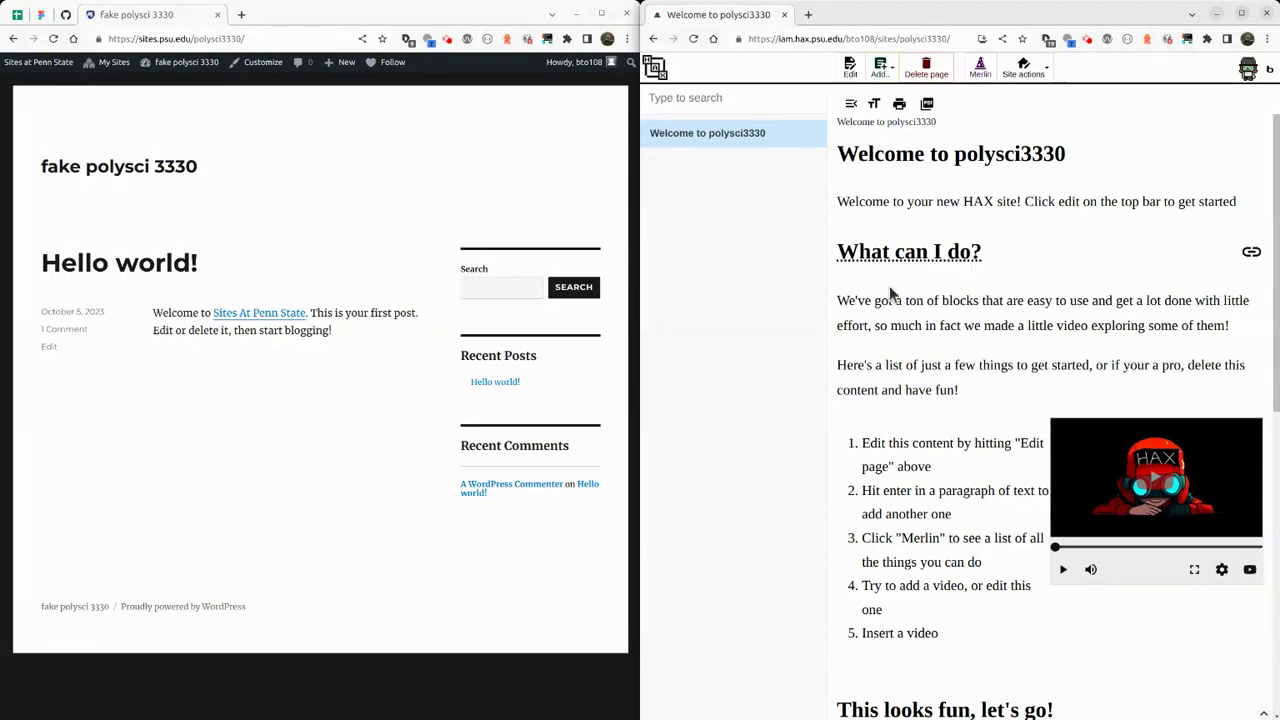
Scroll through the starter welcome page, then open the Add menu.
{"action": "scroll", "coordinate": [895, 300], "scroll_direction": "down", "scroll_amount": 3}
{"action": "scroll", "coordinate": [903, 318], "scroll_direction": "down", "scroll_amount": 6}
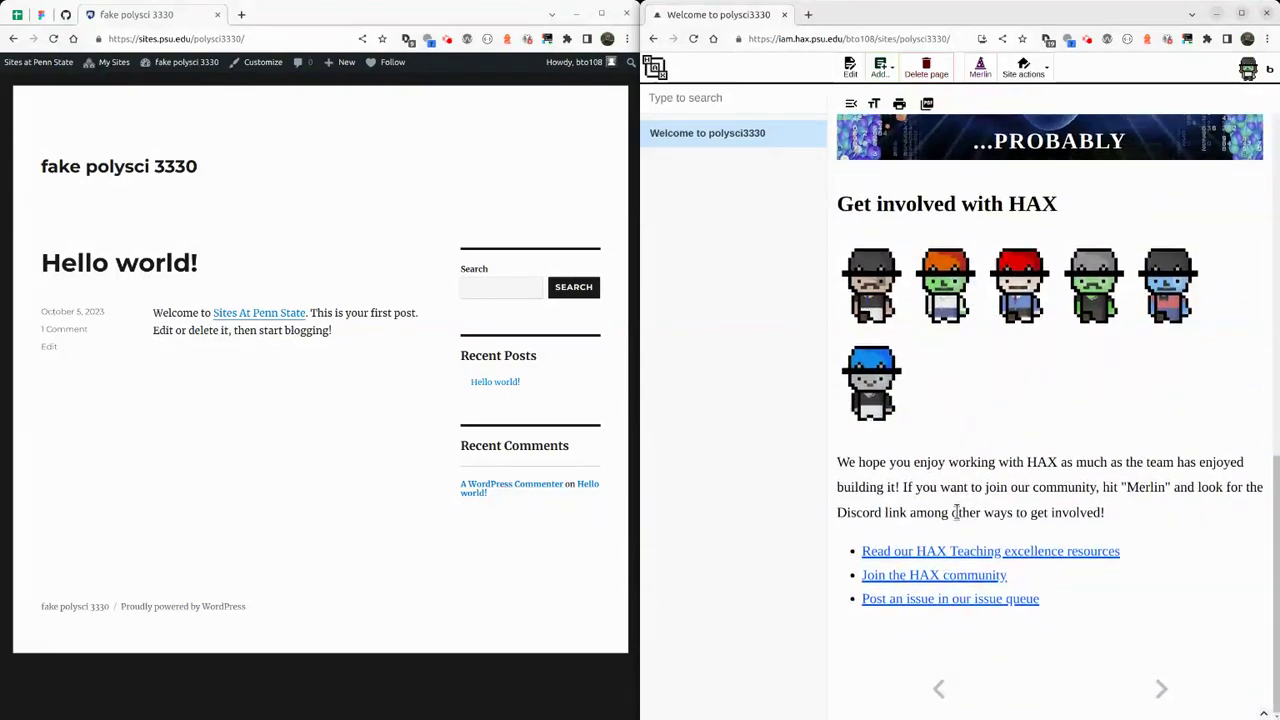
{"action": "scroll", "coordinate": [900, 395], "scroll_direction": "up", "scroll_amount": 2}
{"action": "scroll", "coordinate": [860, 340], "scroll_direction": "up", "scroll_amount": 10}
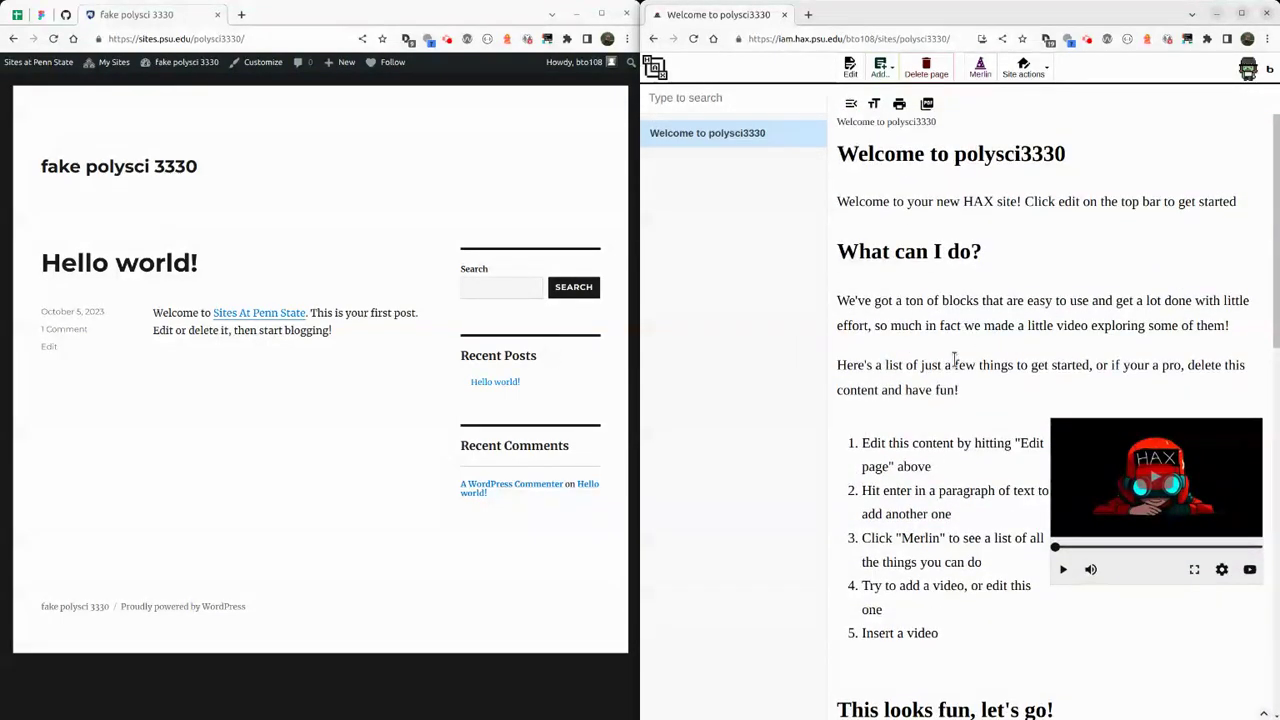
{"action": "left_click", "coordinate": [880, 68]}
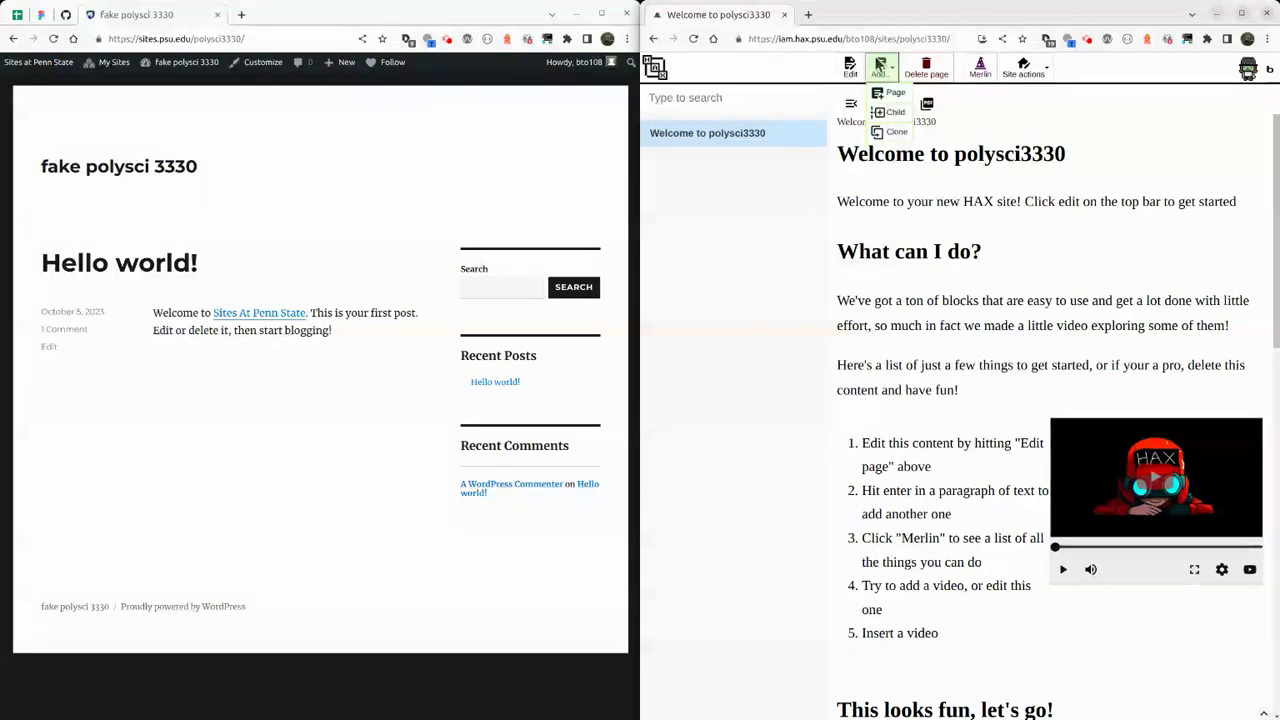
Add a new blank page and put it in edit mode.
{"action": "left_click", "coordinate": [895, 92]}
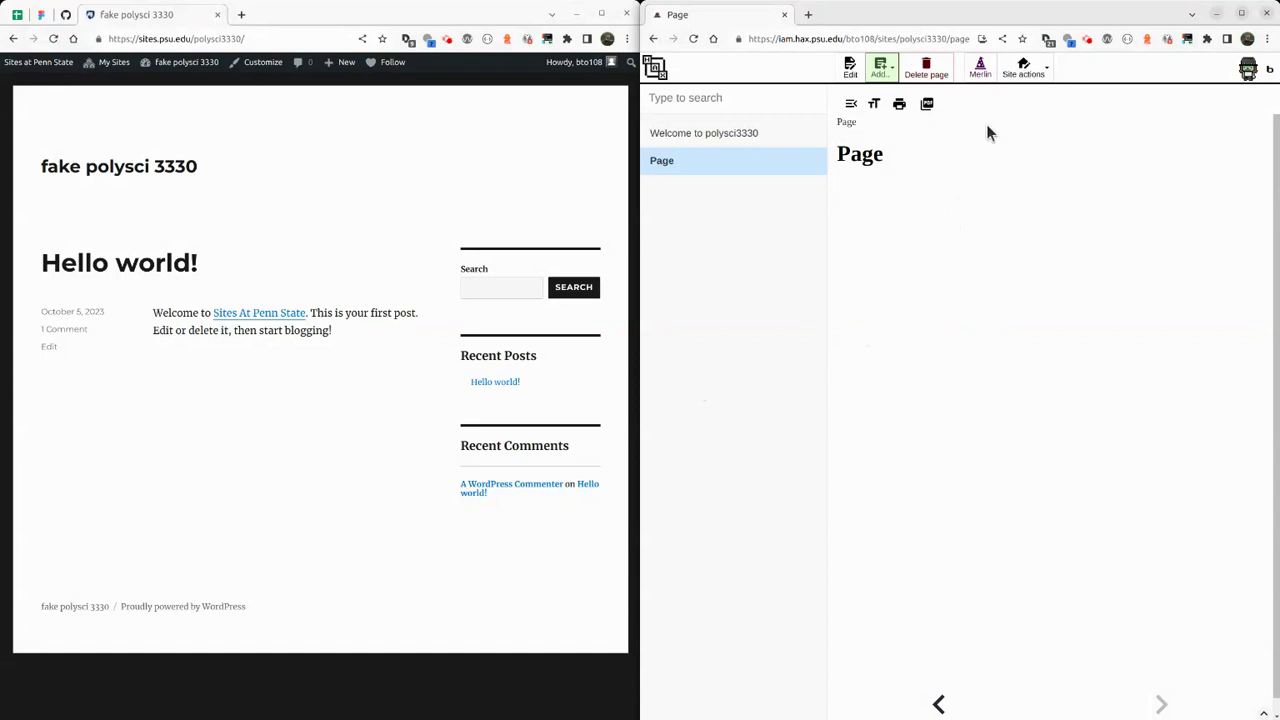
{"action": "left_click", "coordinate": [850, 68]}
{"action": "left_click", "coordinate": [912, 226]}
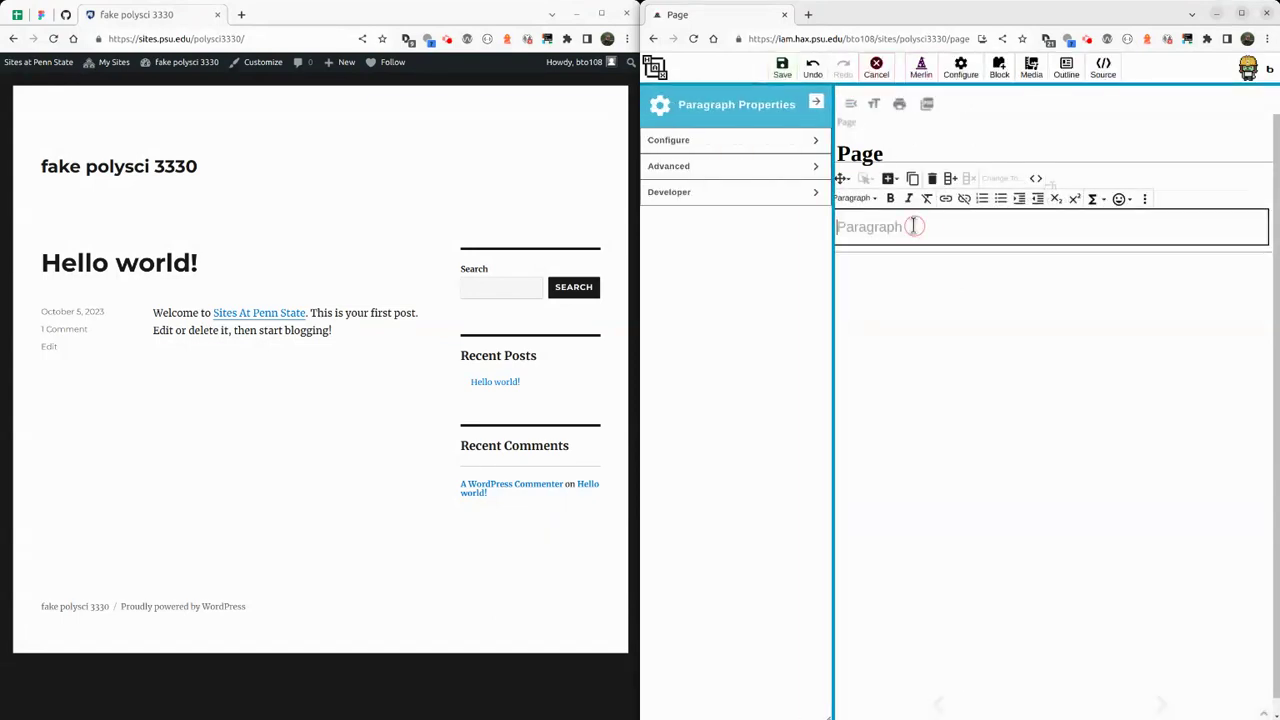
Write 'Recent political happenings' as the first line, then type /you for a YouTube block.
{"action": "type", "text": "Recene"}
{"action": "key", "text": "BackSpace"}
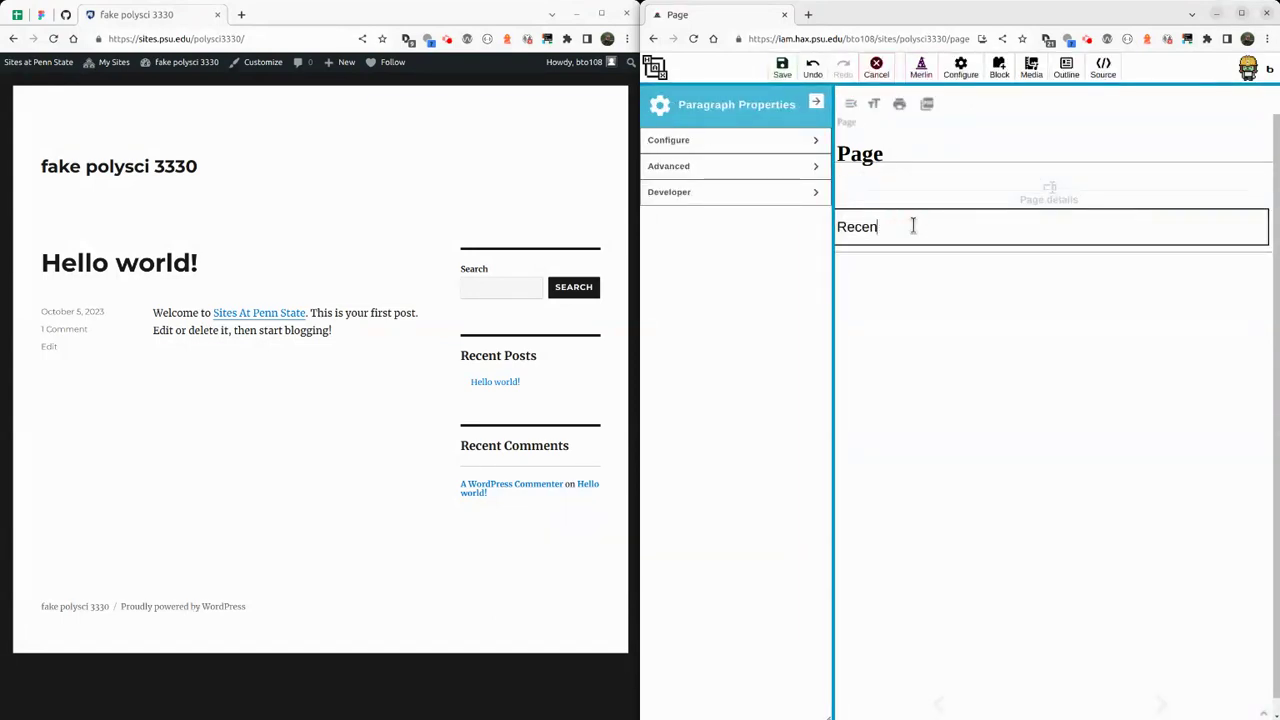
{"action": "type", "text": "t political happenings!"}
{"action": "key", "text": "Return"}
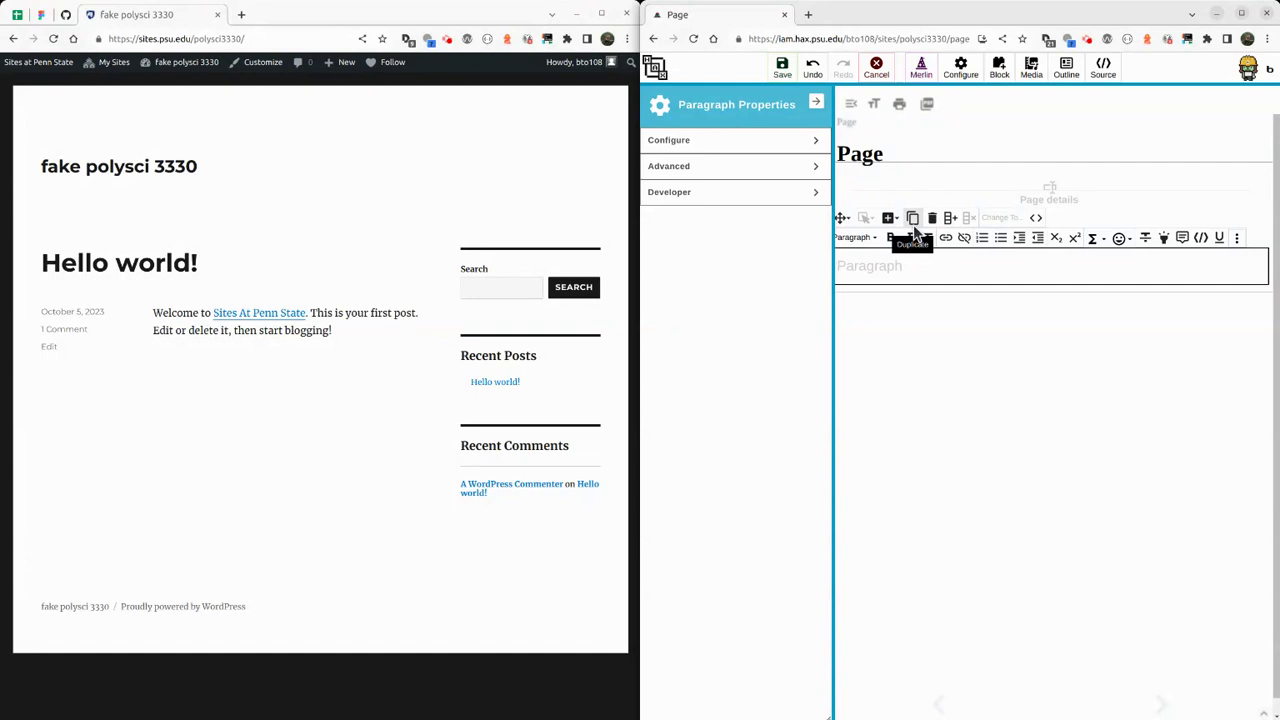
{"action": "type", "text": "/"}
{"action": "type", "text": "you"}
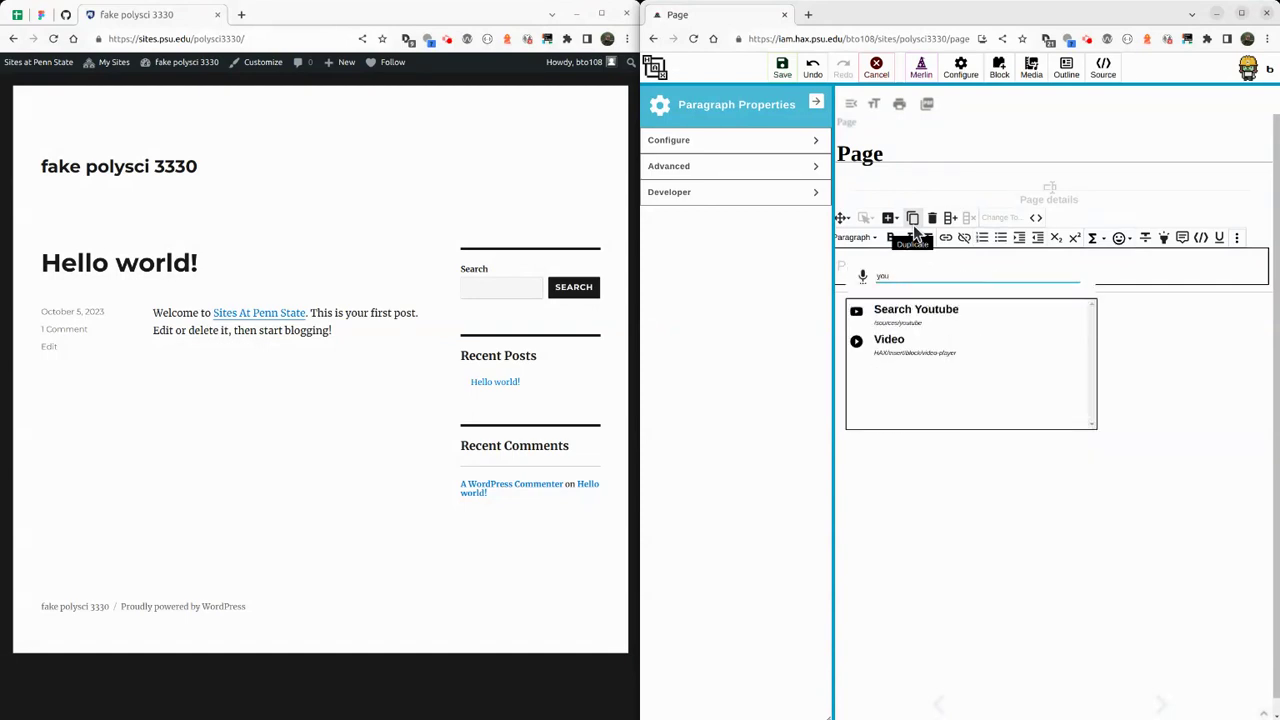
Search YouTube for 'House of representatives', embed the matching video, and test its playback.
{"action": "left_click", "coordinate": [938, 318]}
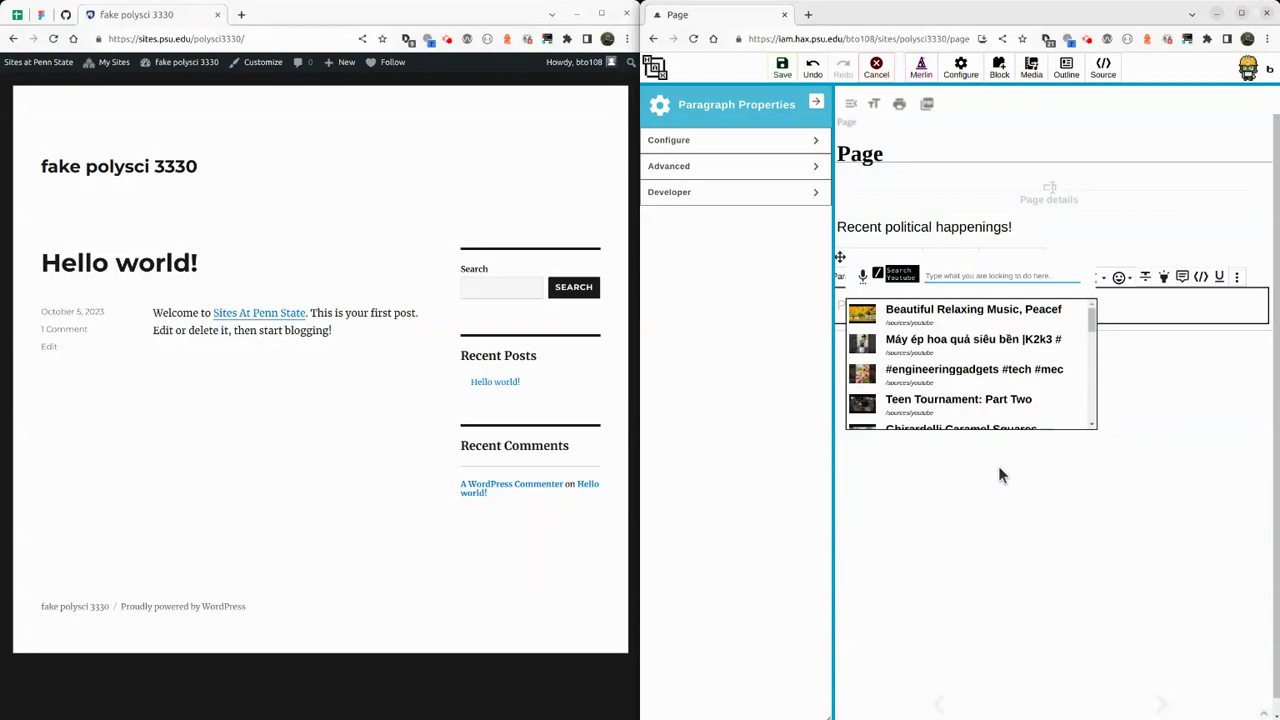
{"action": "type", "text": "House of representatives"}
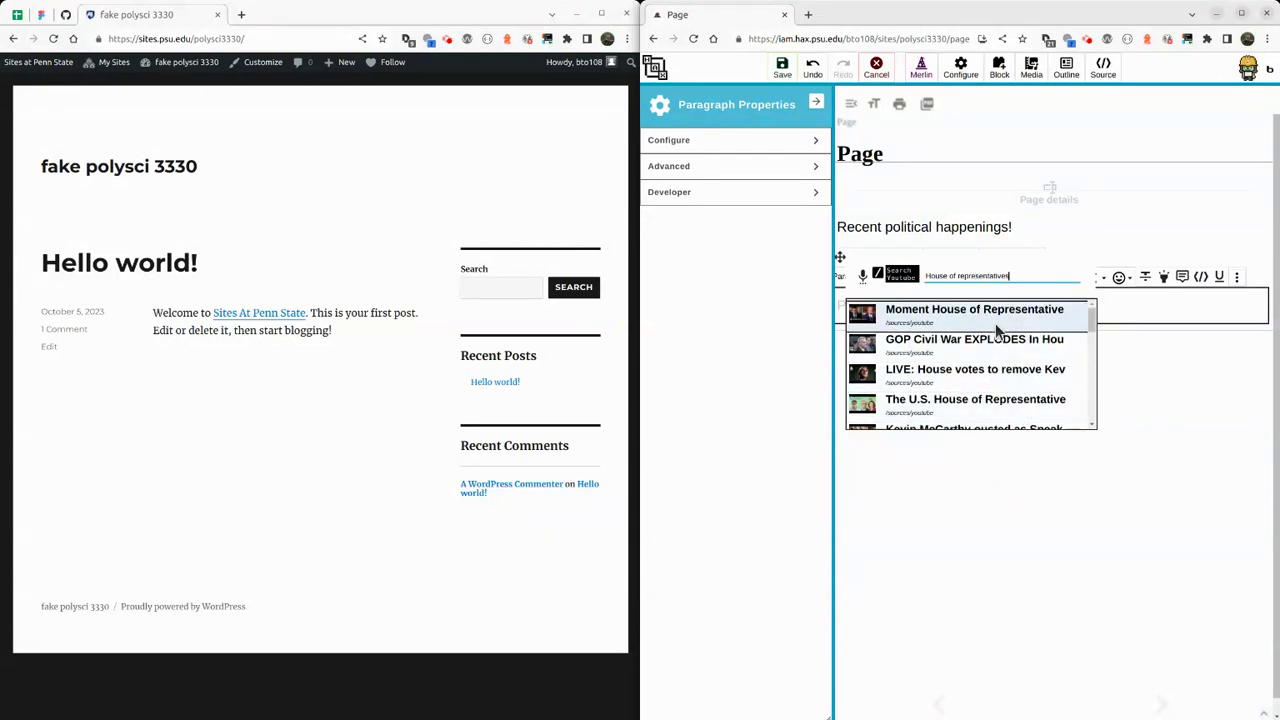
{"action": "left_click", "coordinate": [974, 406]}
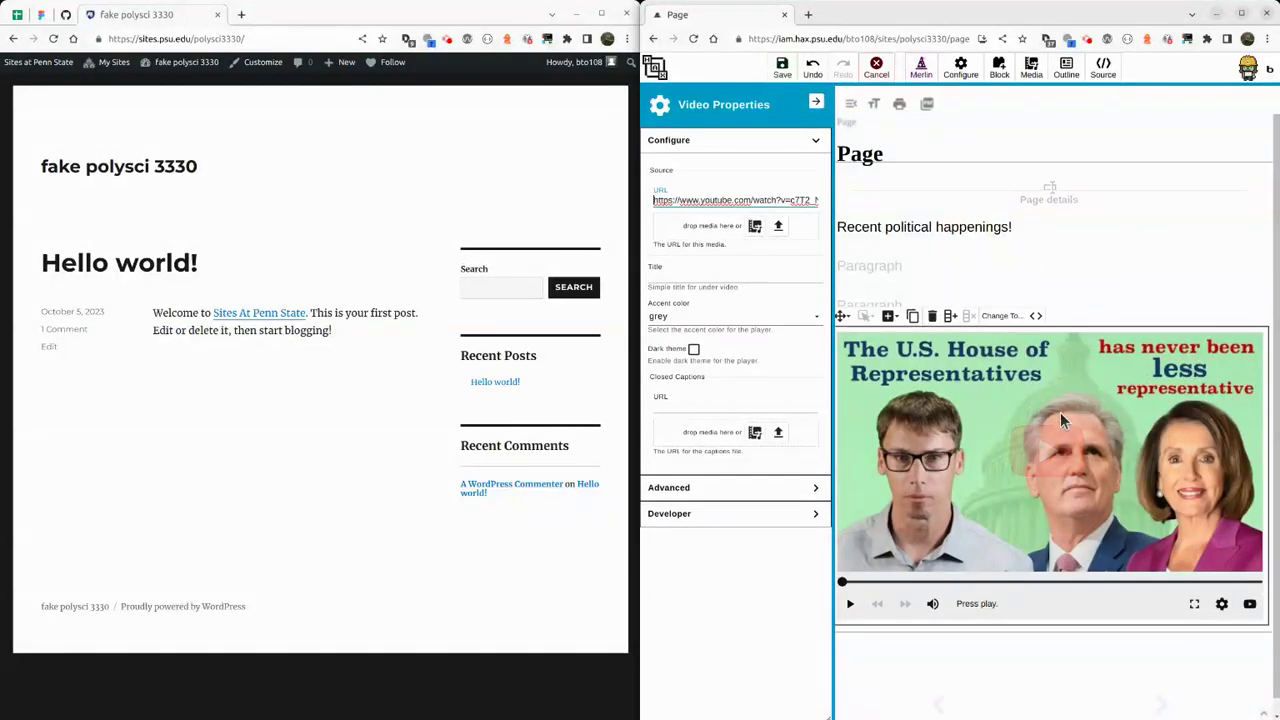
{"action": "left_click", "coordinate": [1047, 466]}
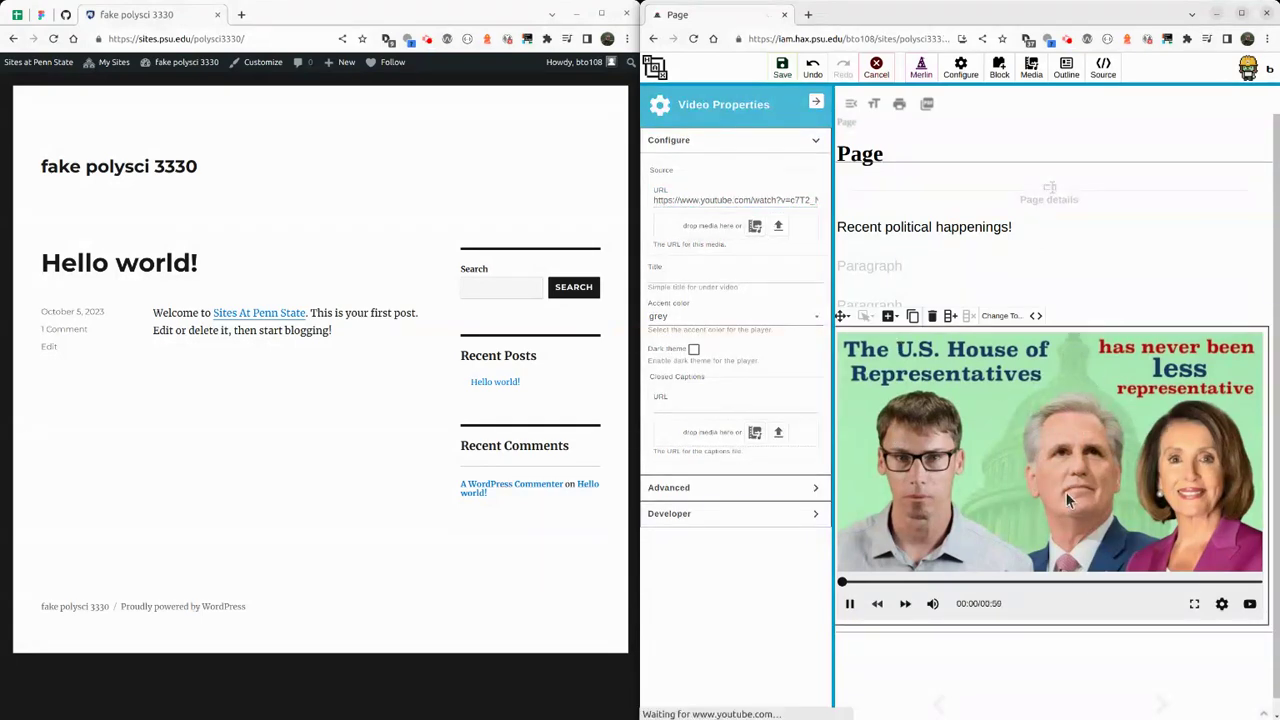
{"action": "left_click", "coordinate": [849, 604]}
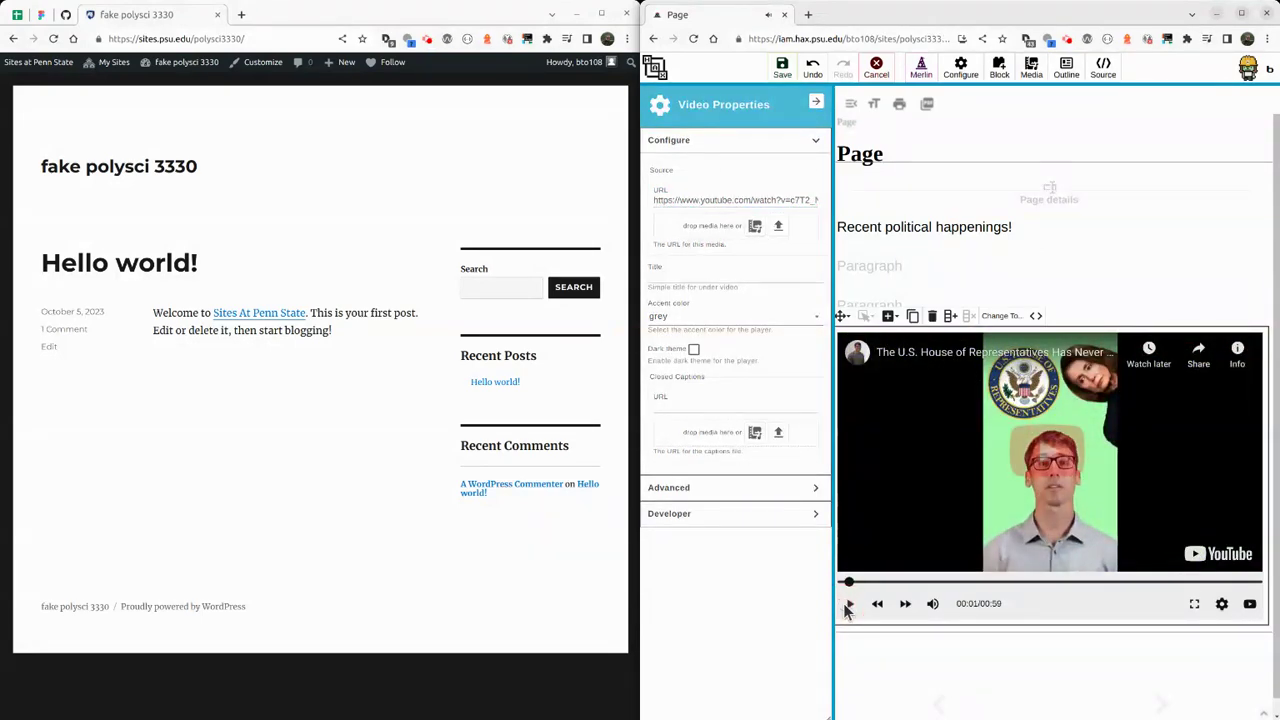
{"action": "left_click", "coordinate": [941, 273]}
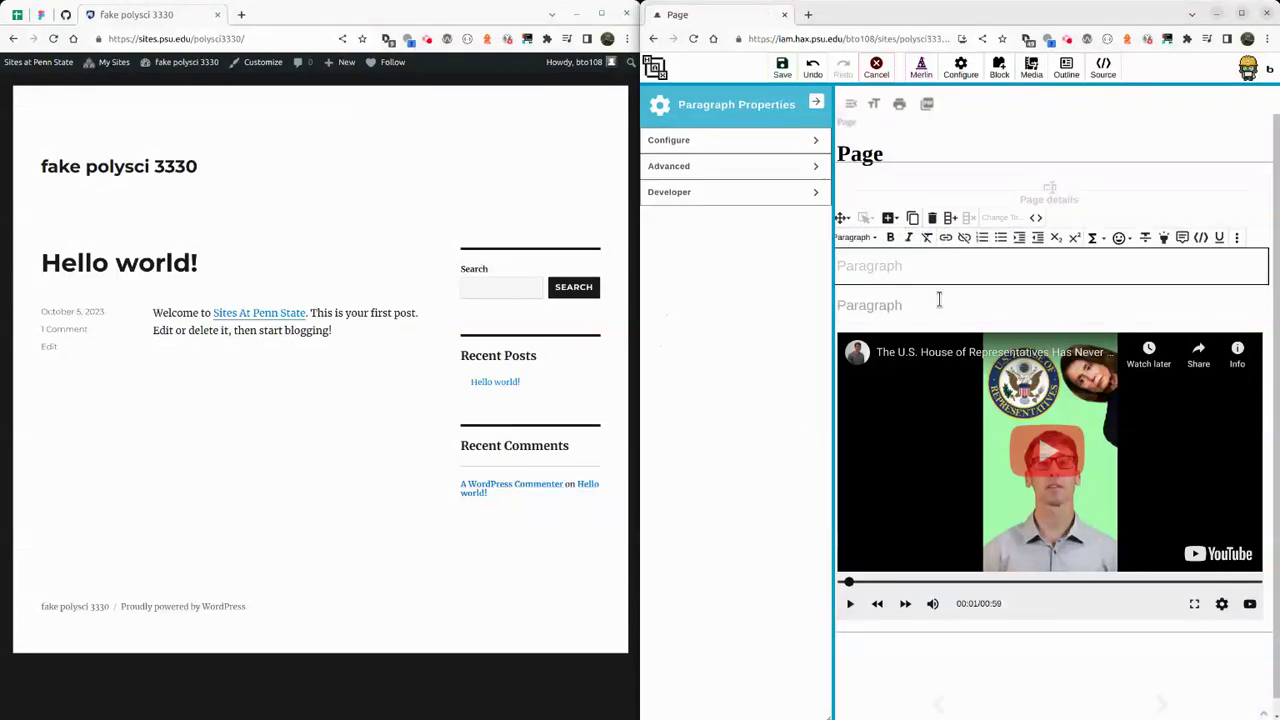
Delete the spare empty block and add the heading 'Hey let's check out what's going on right now!'.
{"action": "left_click", "coordinate": [939, 300]}
{"action": "left_click", "coordinate": [932, 252]}
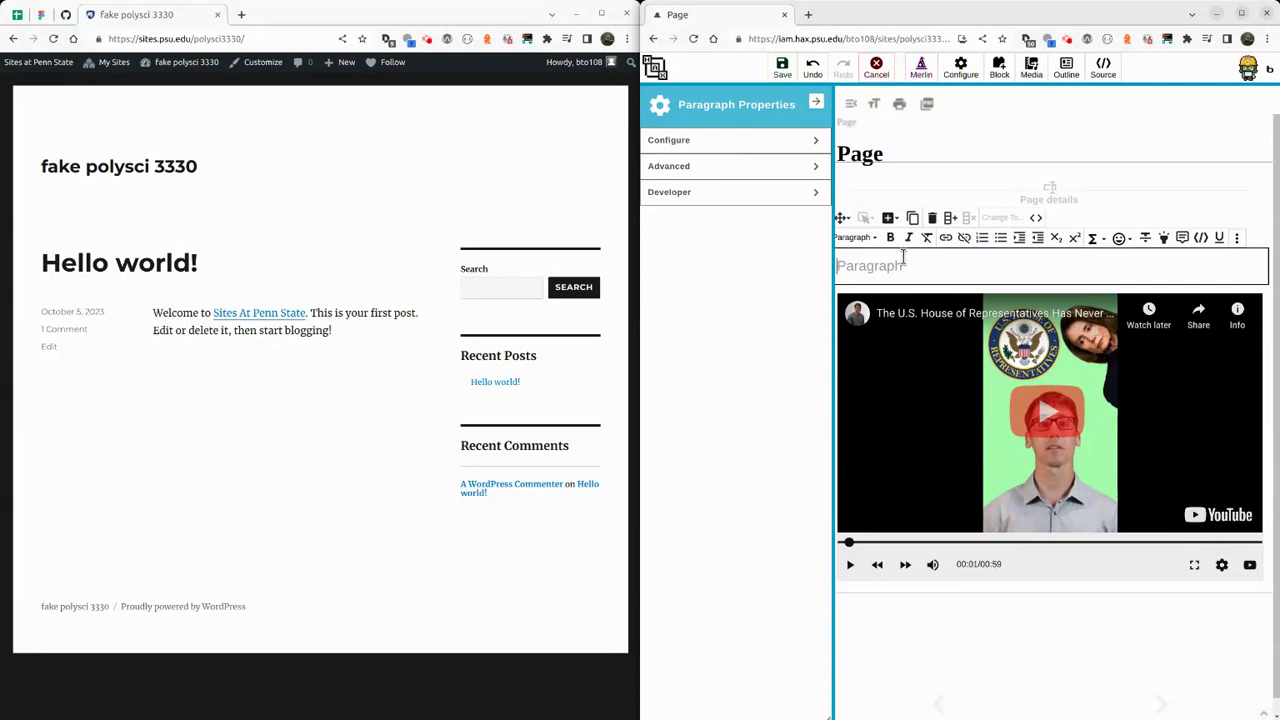
{"action": "type", "text": "Recent political happenings!"}
{"action": "key", "text": "Return"}
{"action": "type", "text": "## Hey let"}
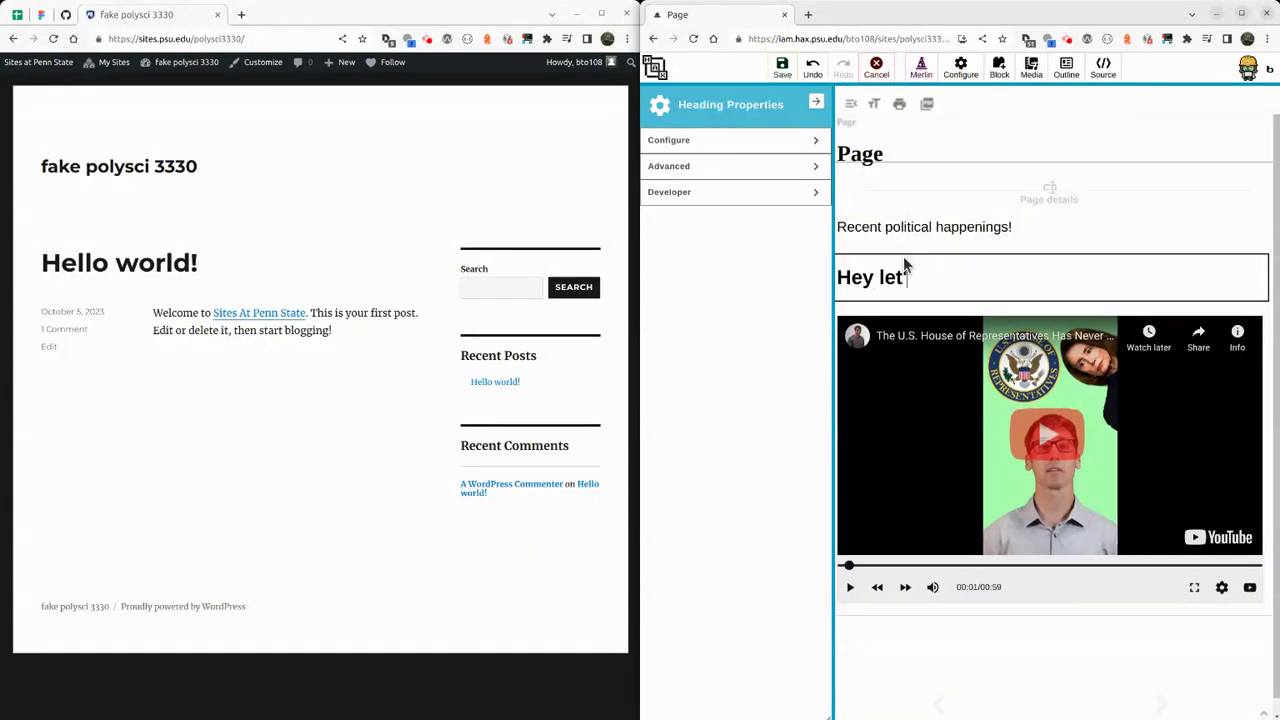
{"action": "type", "text": "'s check o ut what's going on"}
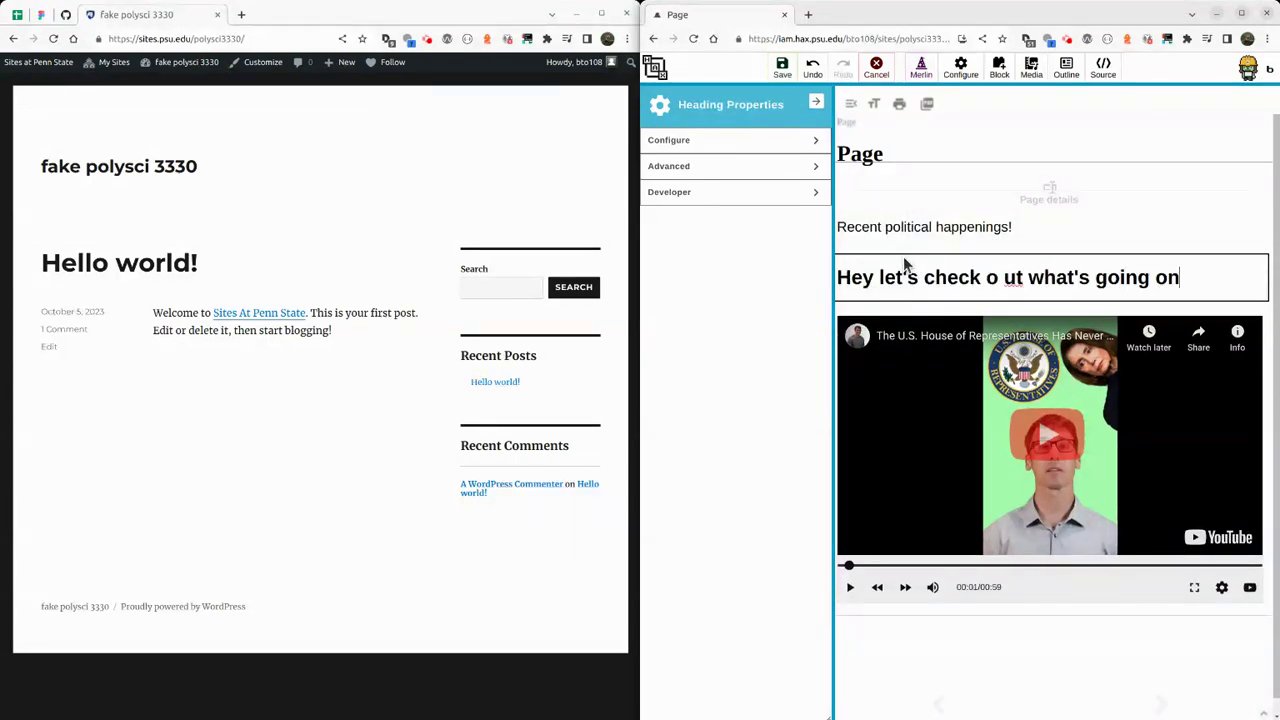
{"action": "type", "text": " rioght now!"}
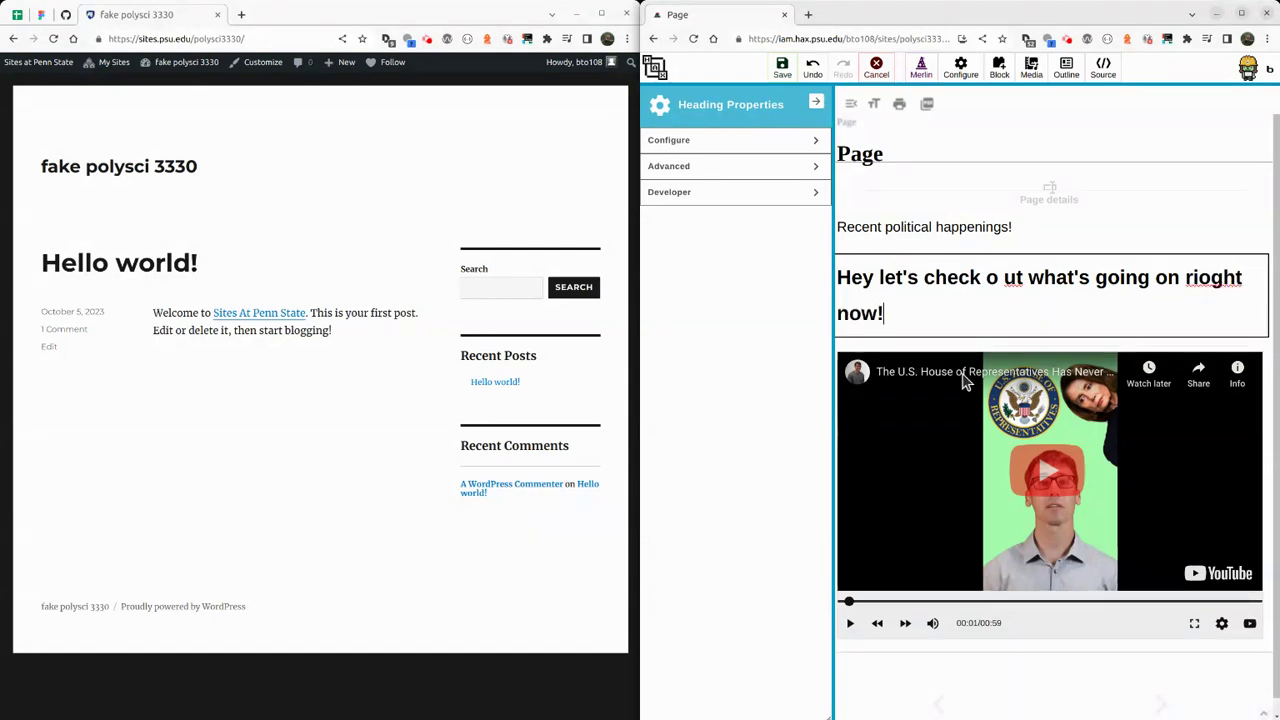
{"action": "left_click", "coordinate": [1208, 282]}
{"action": "key", "text": "BackSpace"}
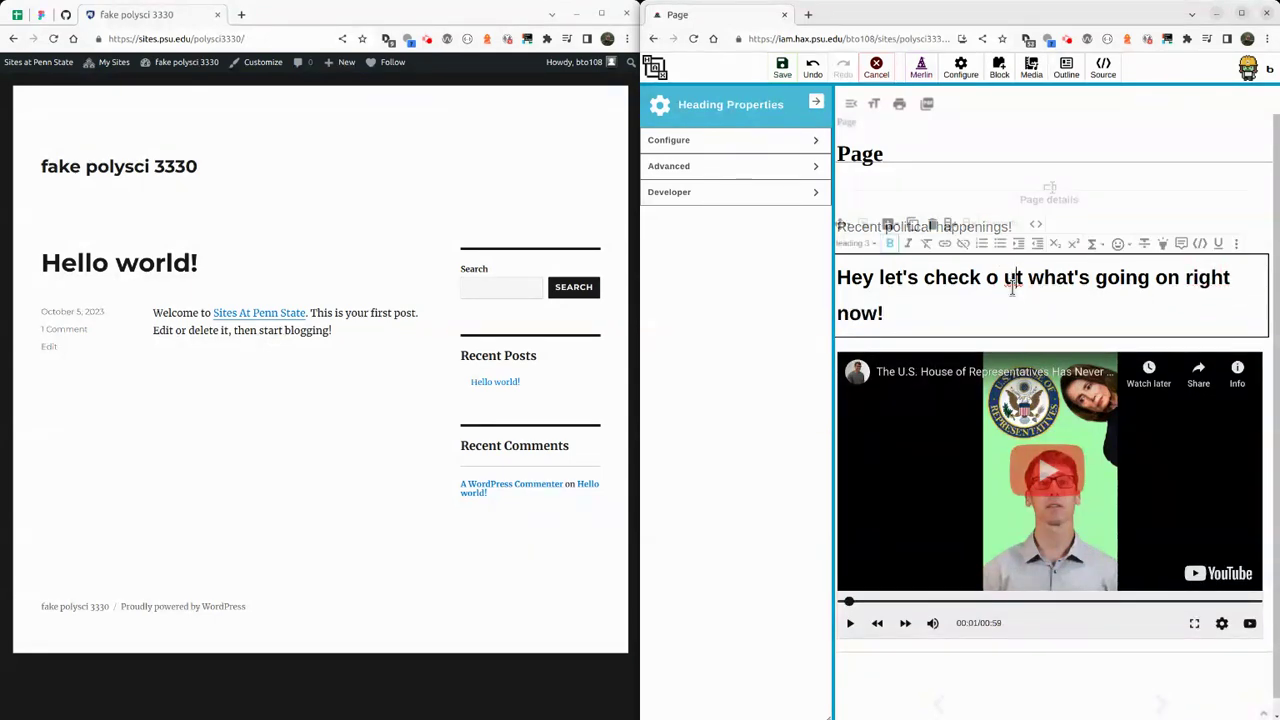
{"action": "left_click", "coordinate": [1010, 280]}
{"action": "key", "text": "BackSpace"}
{"action": "key", "text": "Down"}
Add a bullet below the heading about this week's happenings.
{"action": "key", "text": "Return"}
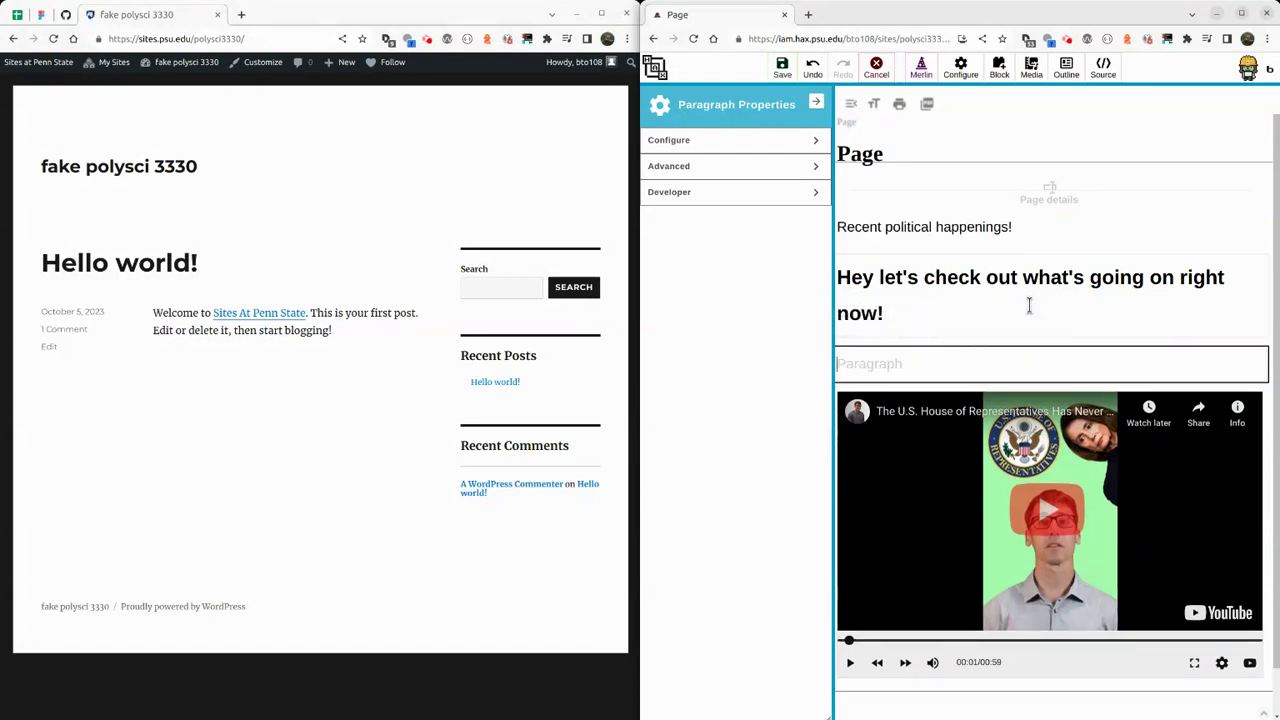
{"action": "type", "text": "- This is some "}
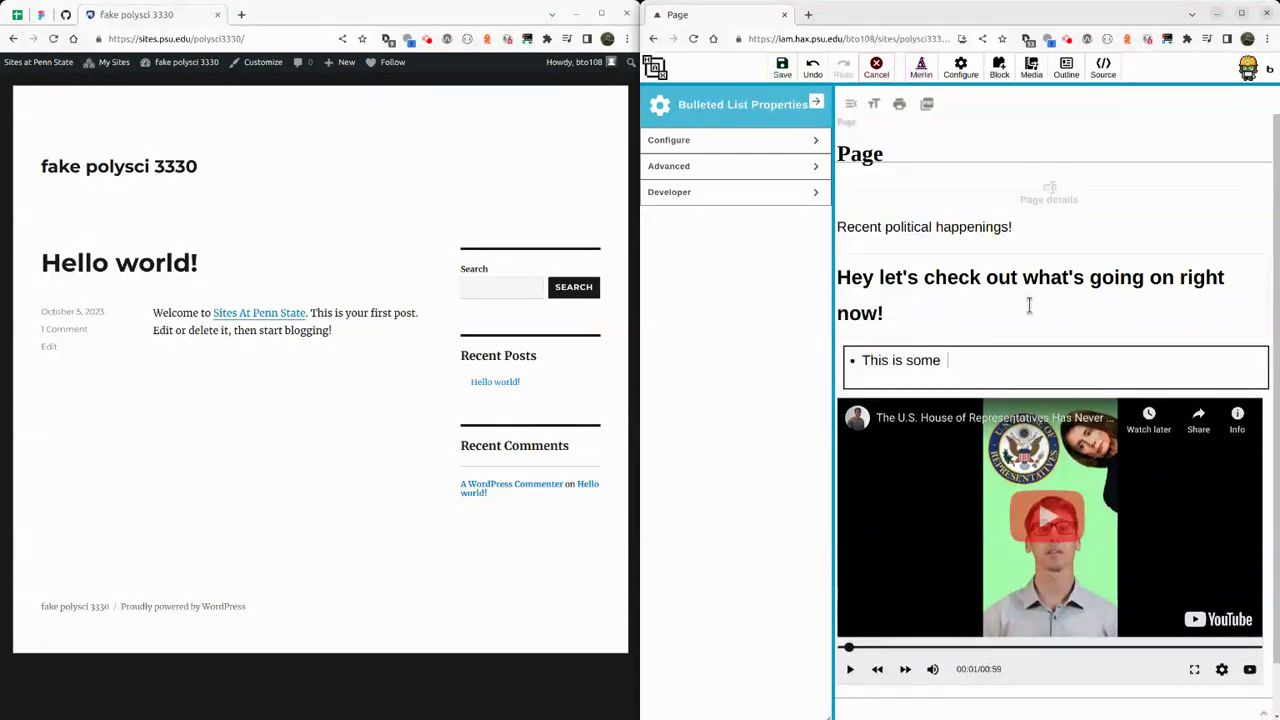
{"action": "type", "text": " happenings for the"}
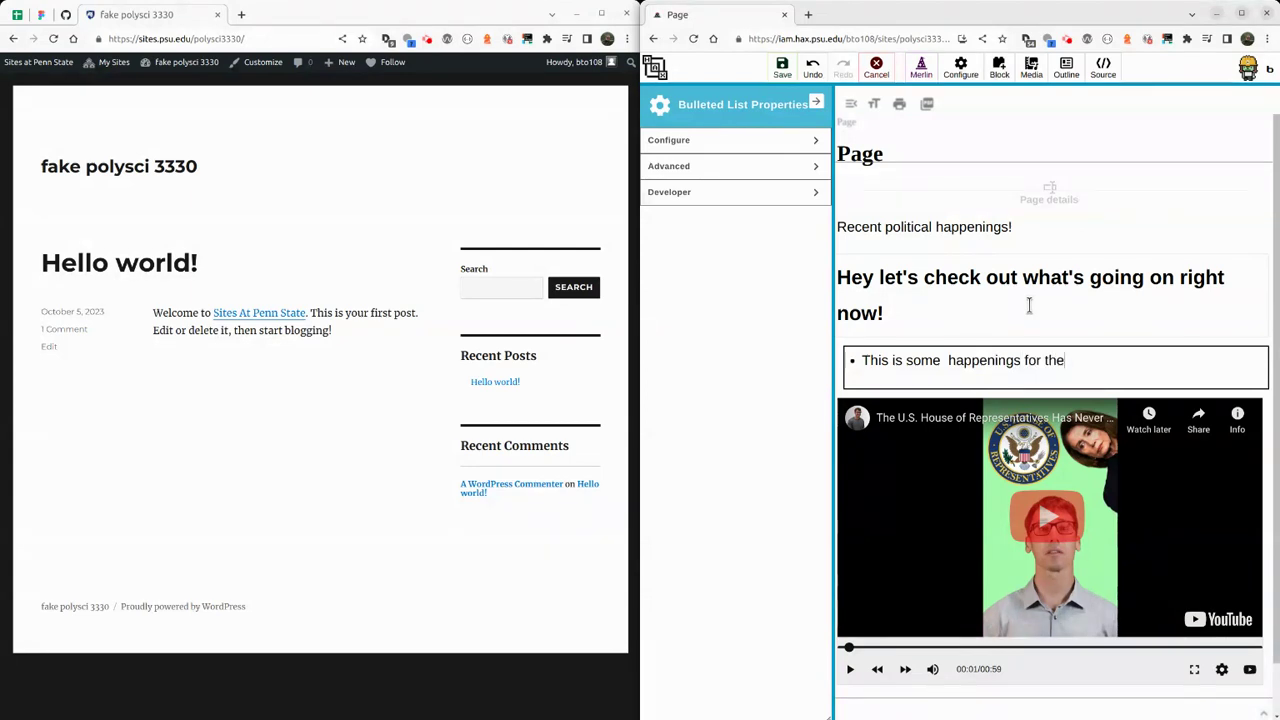
{"action": "type", "text": "e week o f...."}
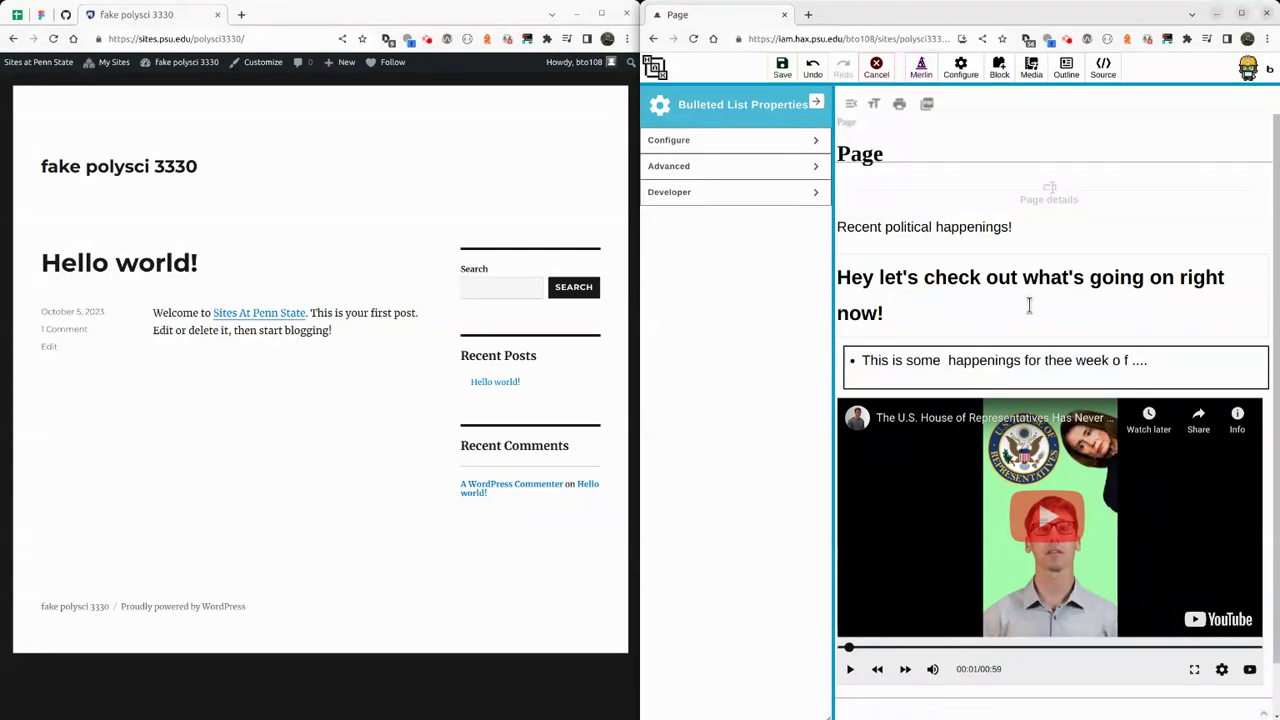
{"action": "key", "text": "Return"}
{"action": "left_click", "coordinate": [895, 197]}
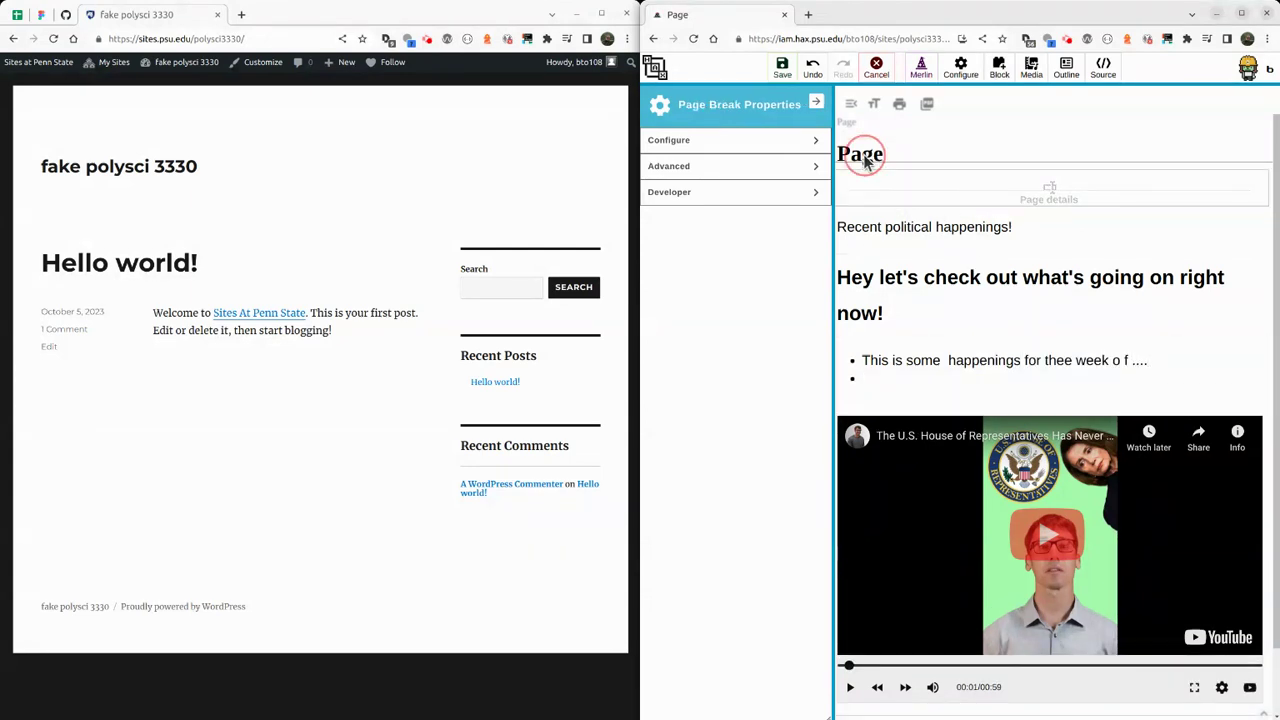
Retitle the page 'Oct 5th', set type Discuss, tag it politics, us and house, and save.
{"action": "double_click", "coordinate": [711, 172]}
{"action": "type", "text": "Oct 5th"}
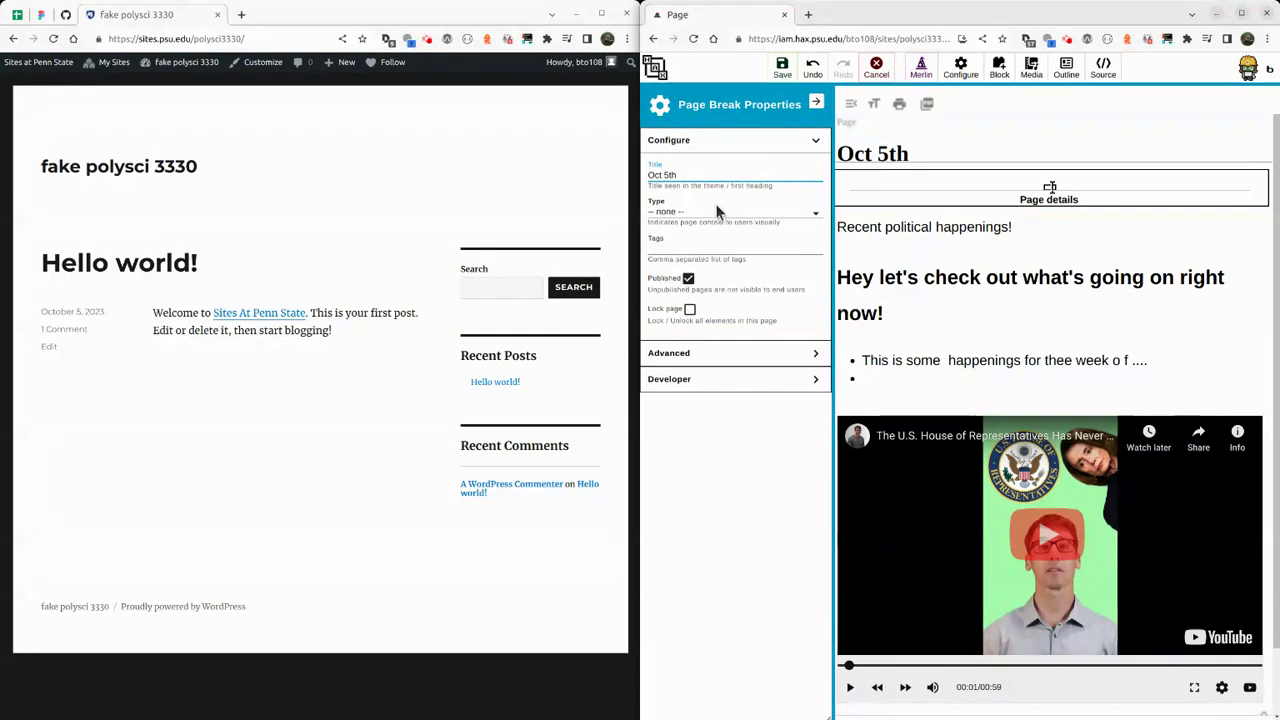
{"action": "left_click", "coordinate": [716, 210]}
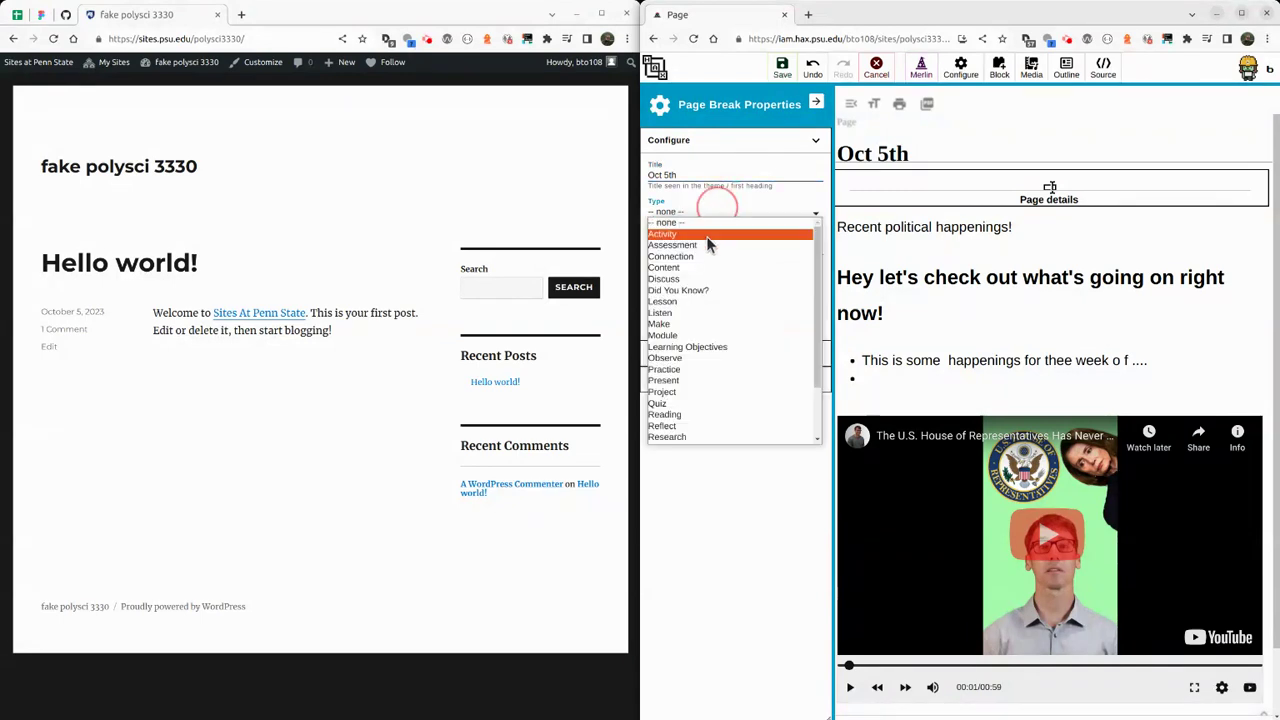
{"action": "left_click", "coordinate": [708, 279]}
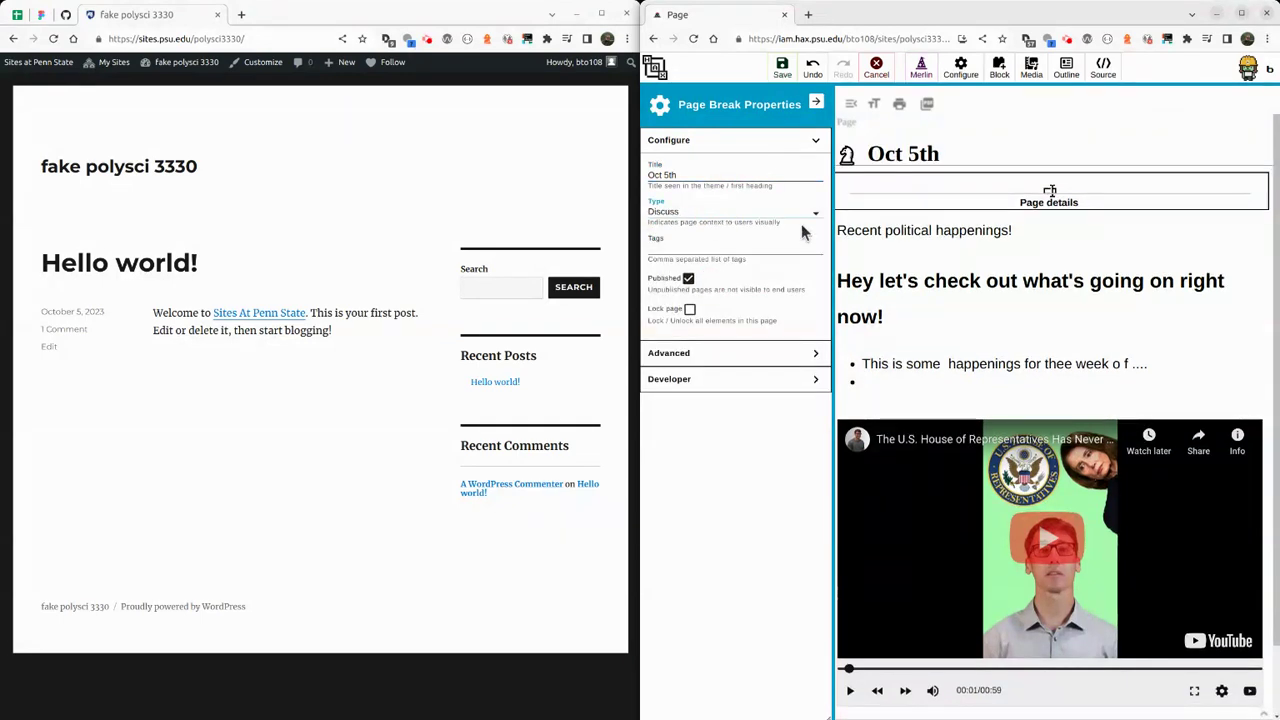
{"action": "left_click", "coordinate": [675, 246]}
{"action": "type", "text": "us politics,"}
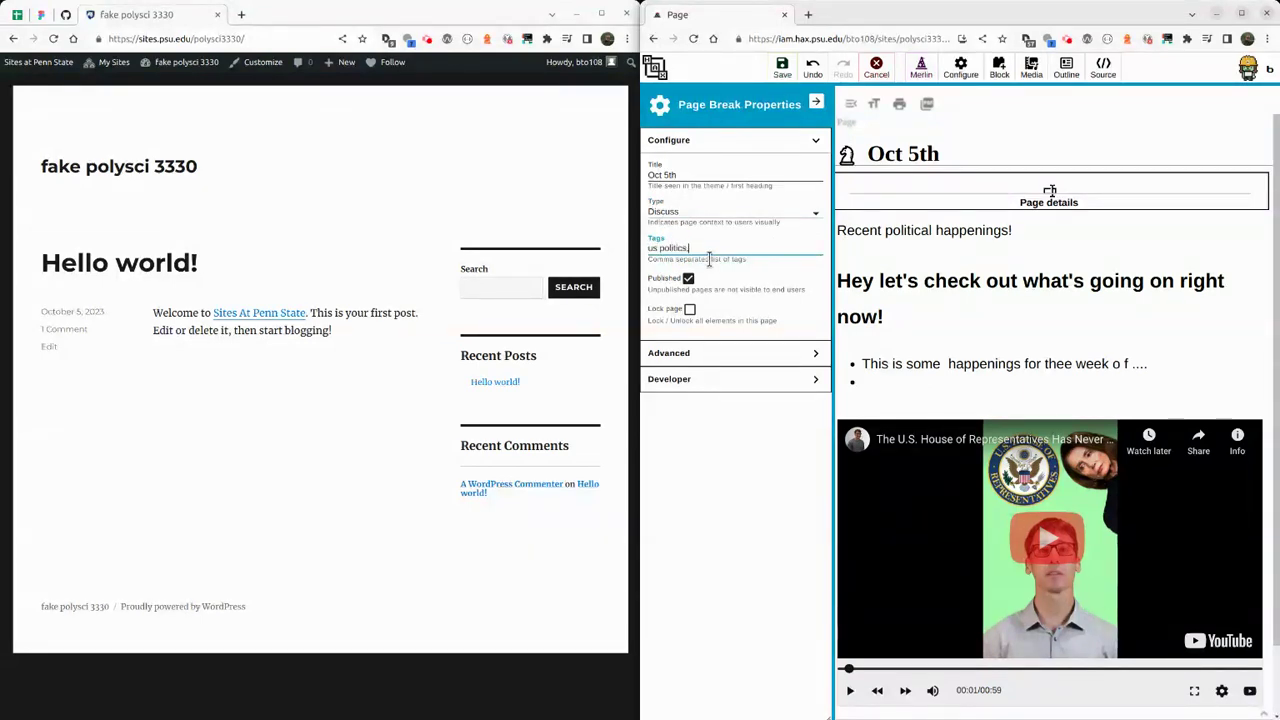
{"action": "type", "text": " us,house"}
{"action": "left_click", "coordinate": [782, 68]}
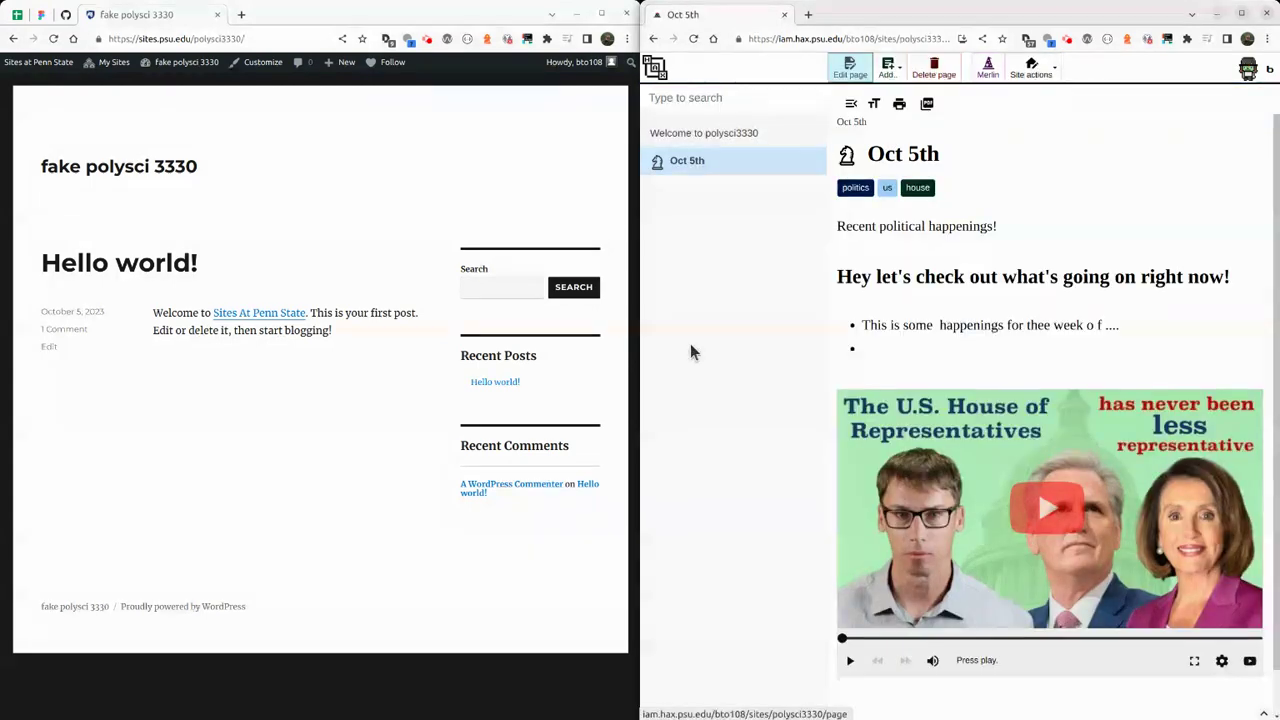
In the Outline designer, add a new page titled 'Timely events'.
{"action": "left_click", "coordinate": [1034, 72]}
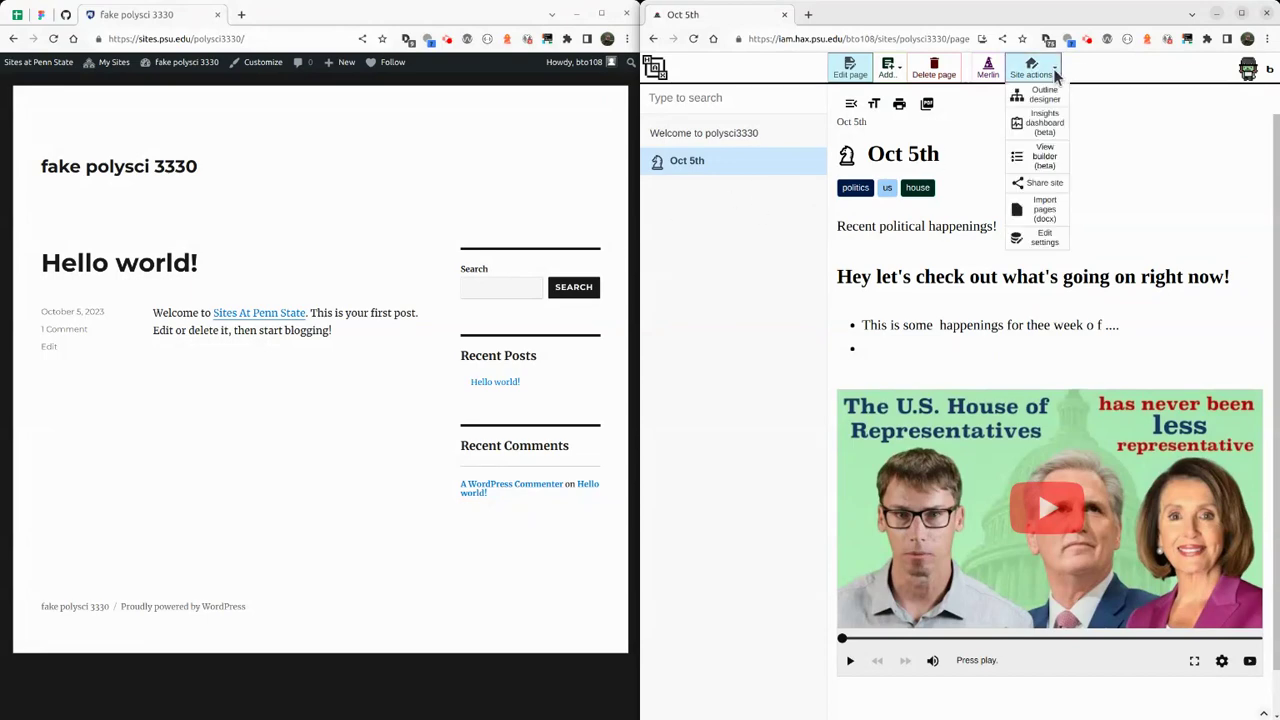
{"action": "mouse_move", "coordinate": [1034, 74]}
{"action": "left_click", "coordinate": [1040, 93]}
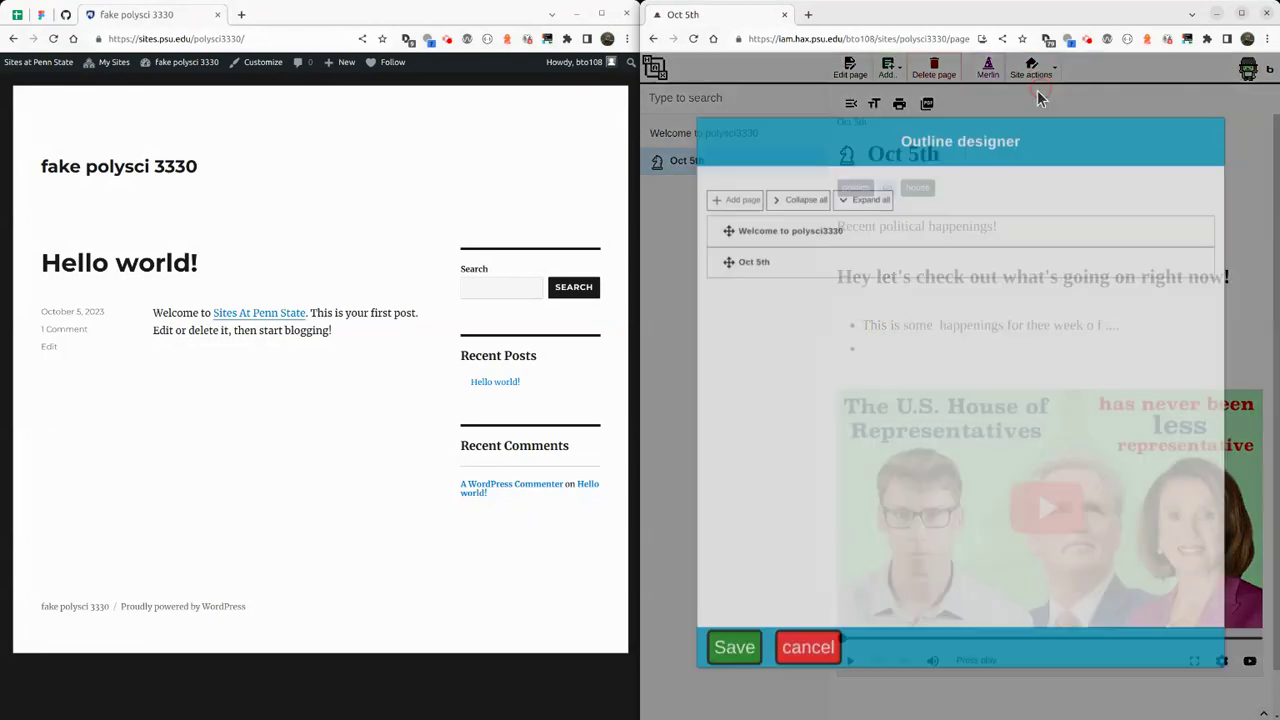
{"action": "left_click", "coordinate": [733, 188]}
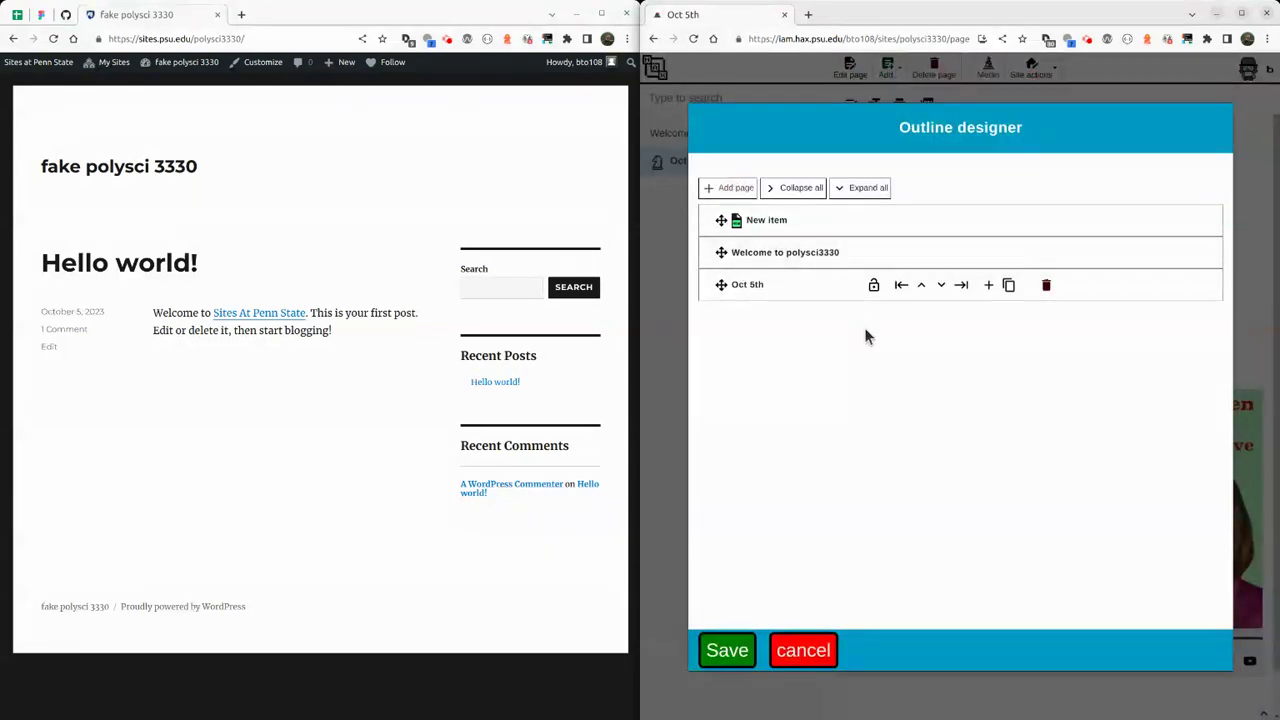
{"action": "double_click", "coordinate": [777, 221]}
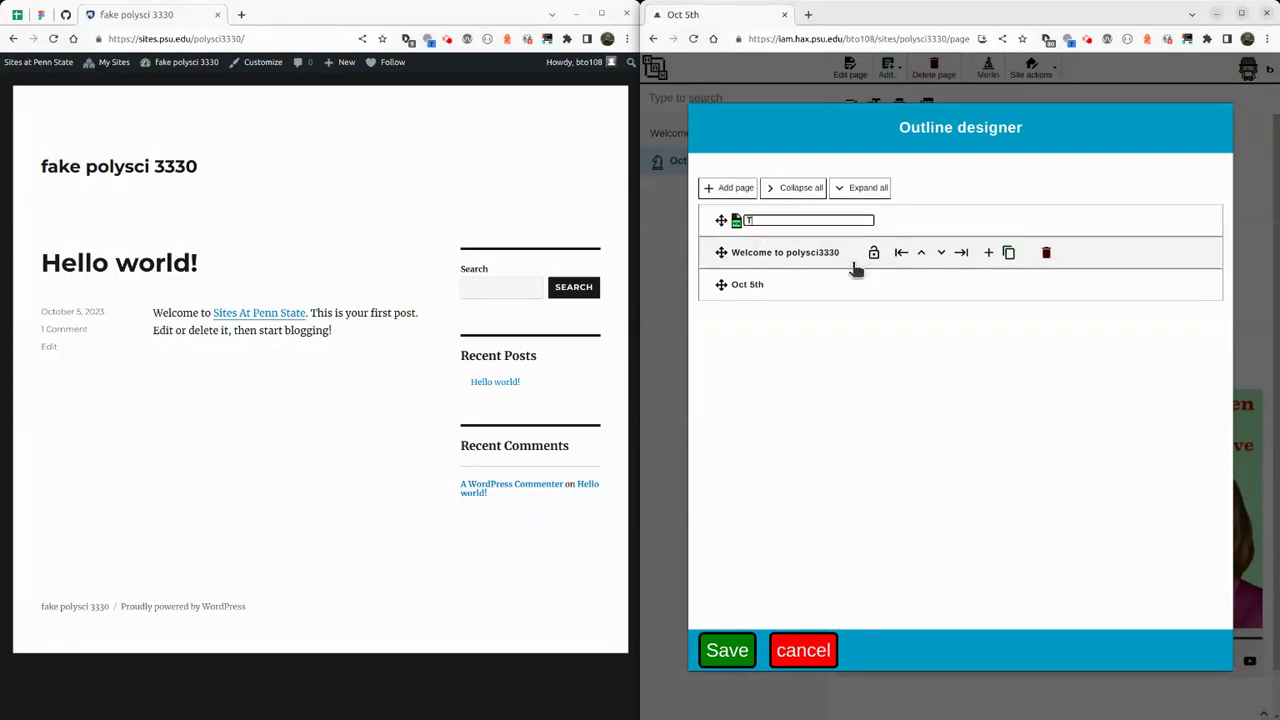
{"action": "type", "text": "Timely events"}
{"action": "key", "text": "Return"}
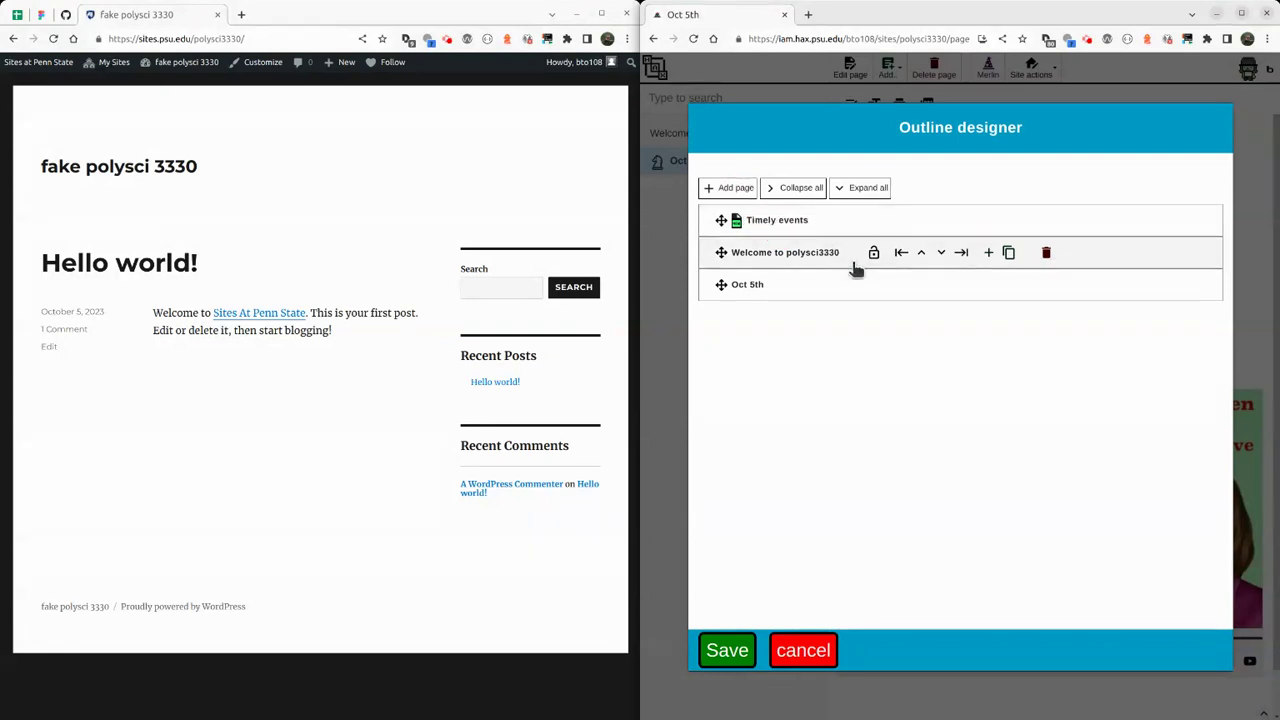
Nest Oct 5th under Timely events and duplicate it as 'Oct 10th (in progress)'.
{"action": "left_click_drag", "start_coordinate": [720, 285], "coordinate": [740, 220]}
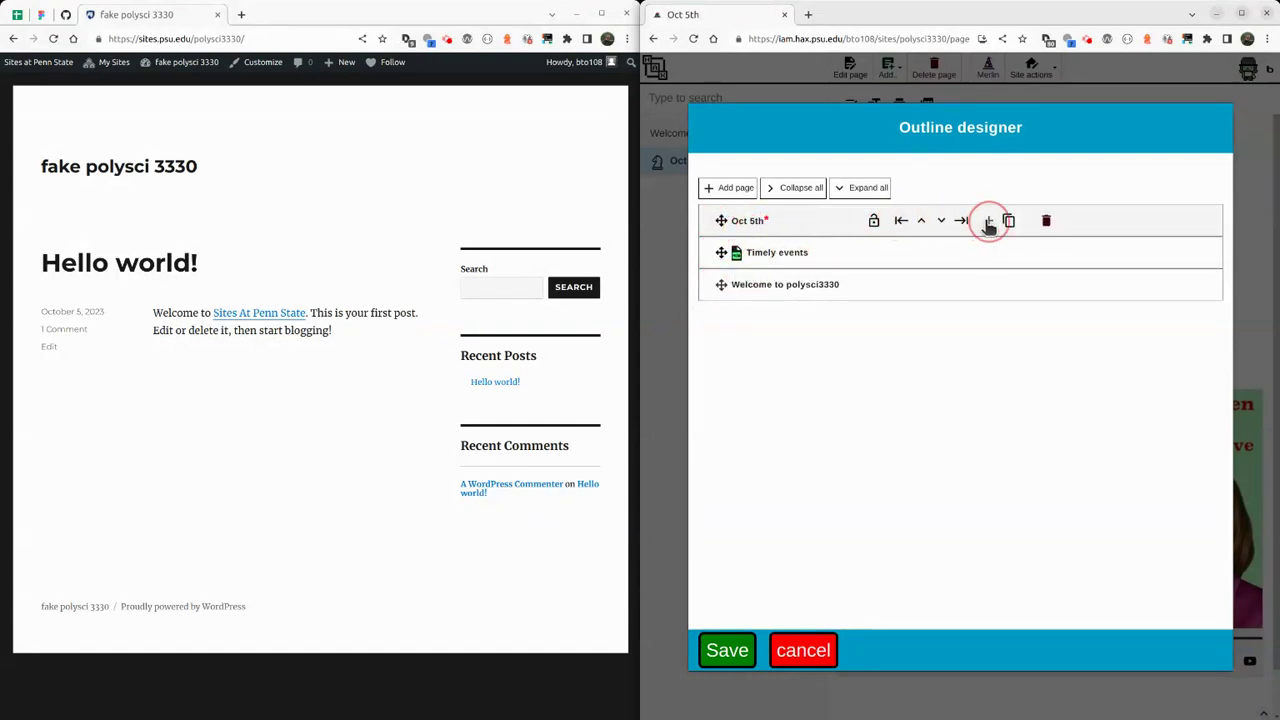
{"action": "left_click", "coordinate": [941, 221]}
{"action": "left_click", "coordinate": [960, 255]}
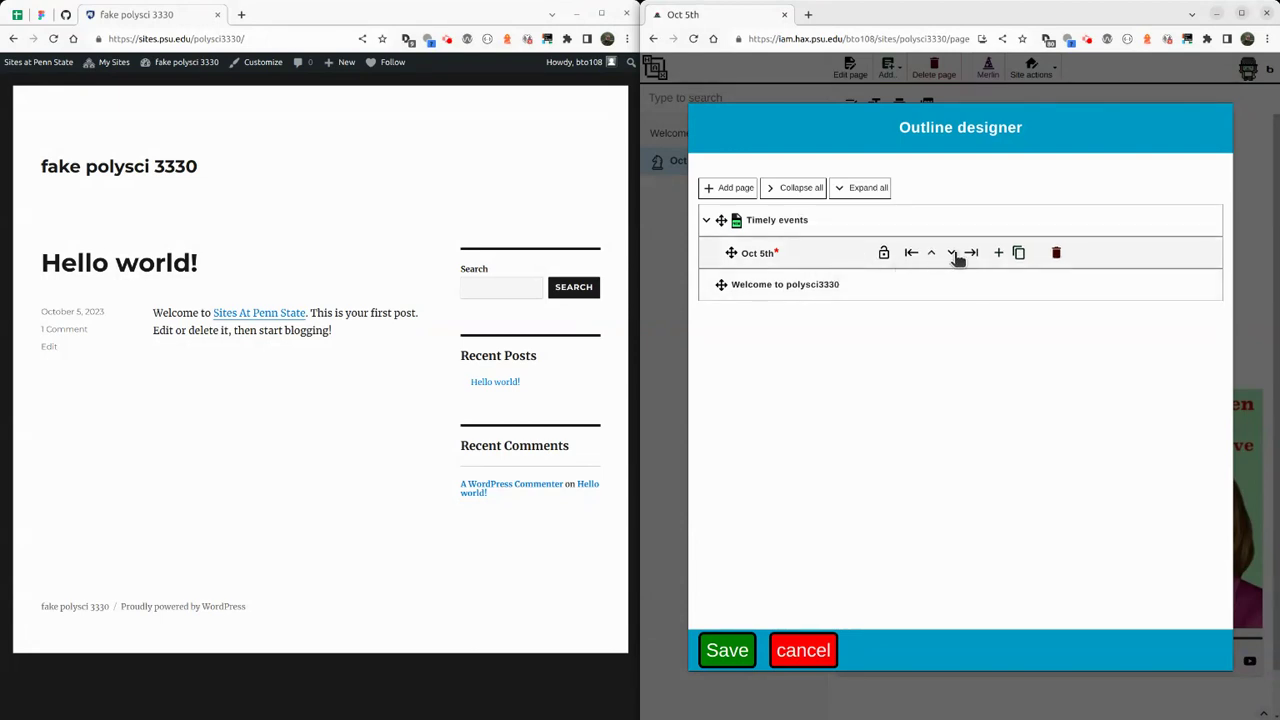
{"action": "left_click", "coordinate": [1029, 258]}
{"action": "left_click", "coordinate": [806, 284]}
{"action": "left_click", "coordinate": [795, 284]}
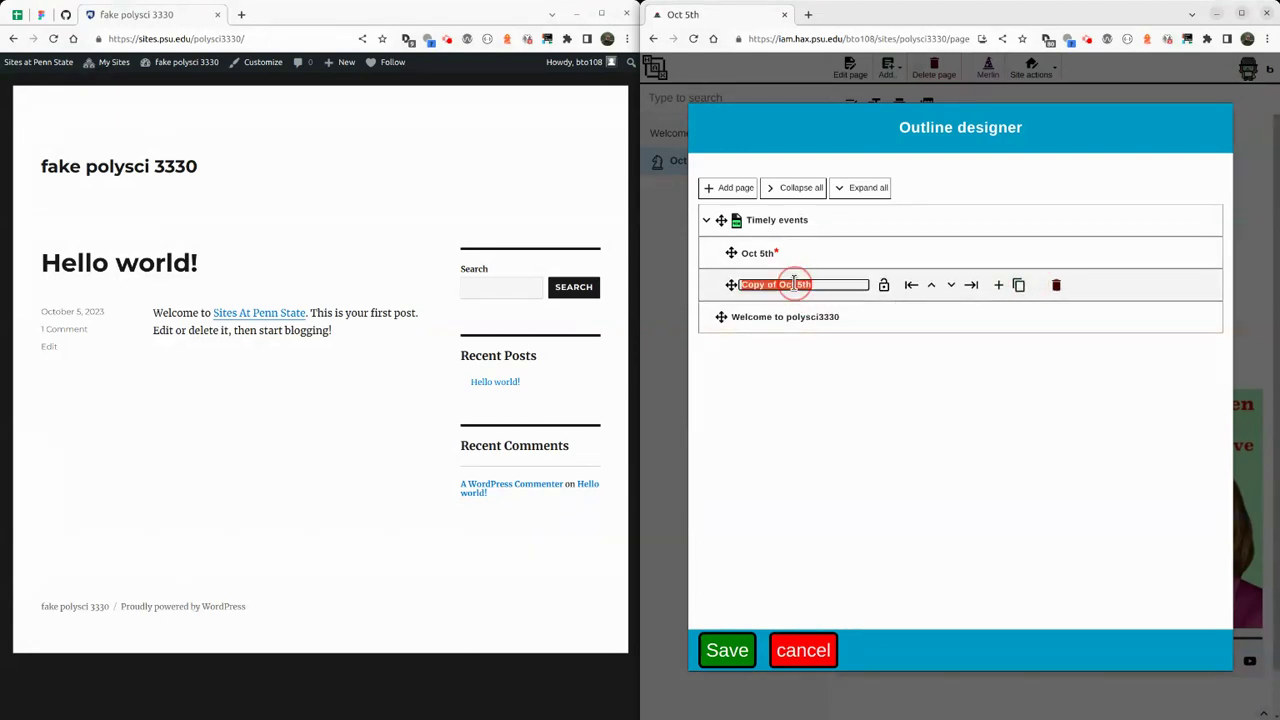
{"action": "type", "text": "Oct 10th"}
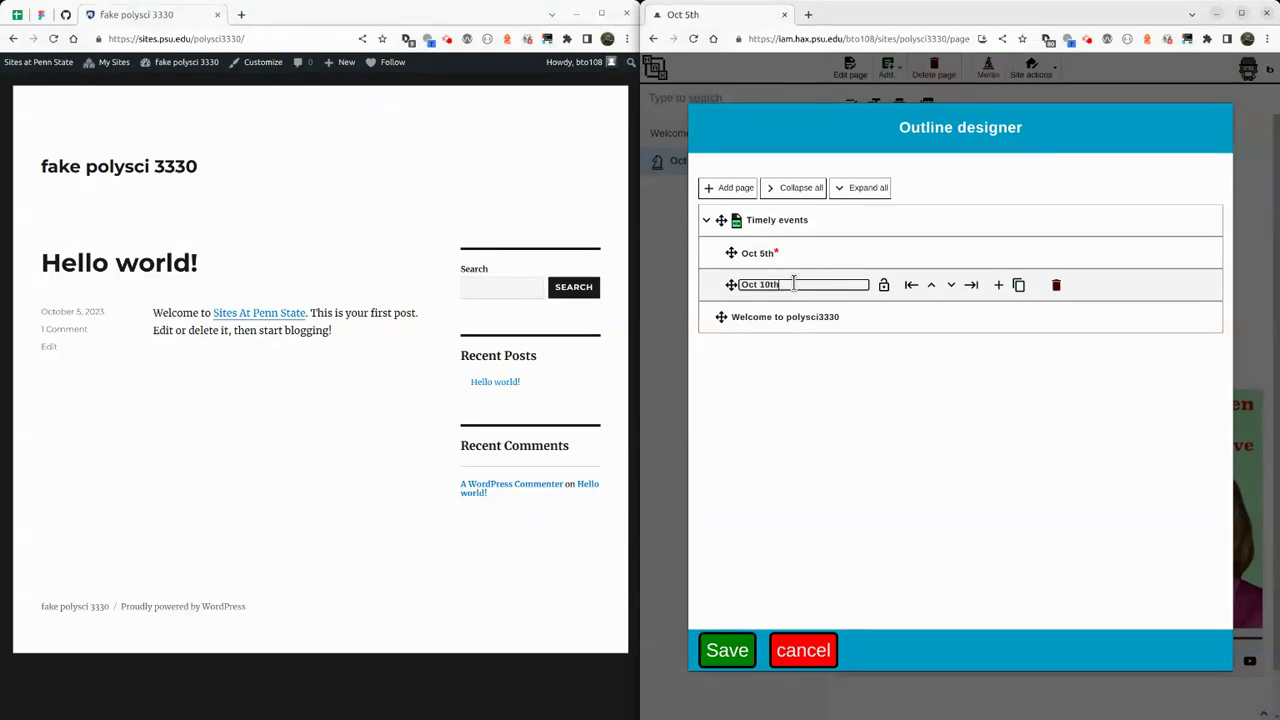
{"action": "key", "text": "Return"}
{"action": "left_click", "coordinate": [768, 284]}
{"action": "left_click", "coordinate": [768, 284]}
{"action": "key", "text": "Return"}
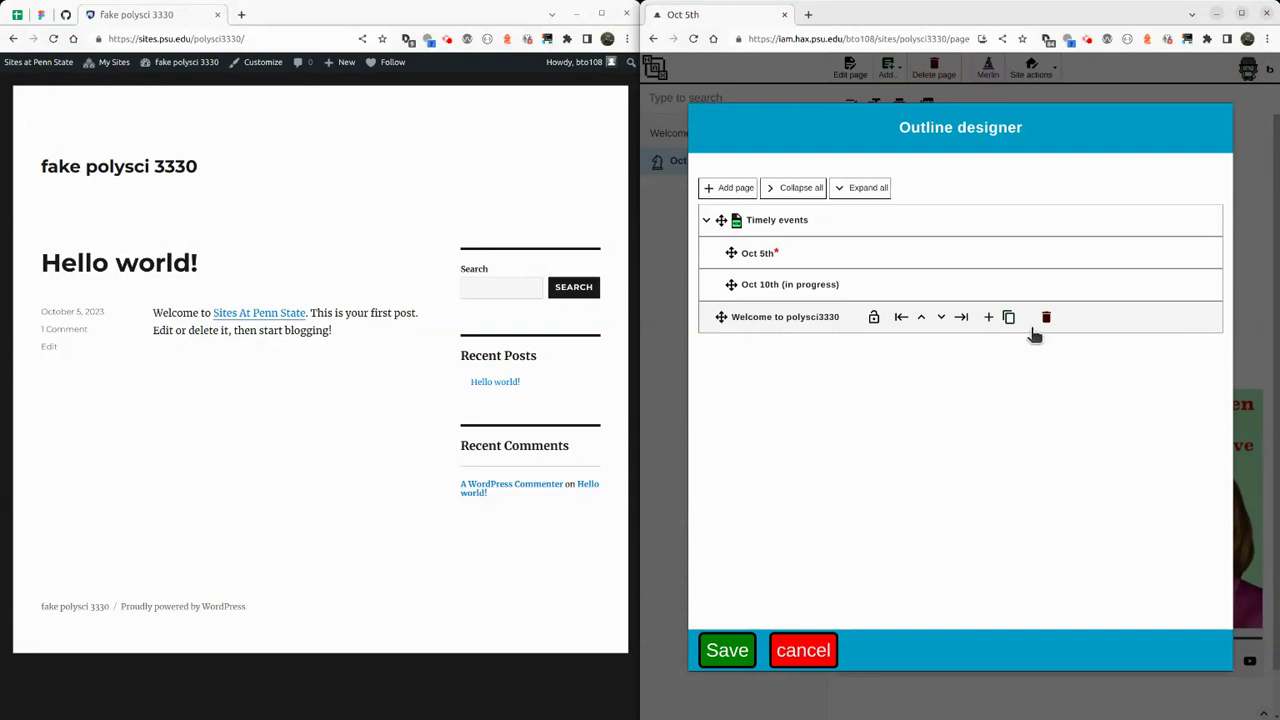
Delete the Welcome to polysci3330 page and add a top-level 'Lessons' page.
{"action": "left_click", "coordinate": [1047, 319]}
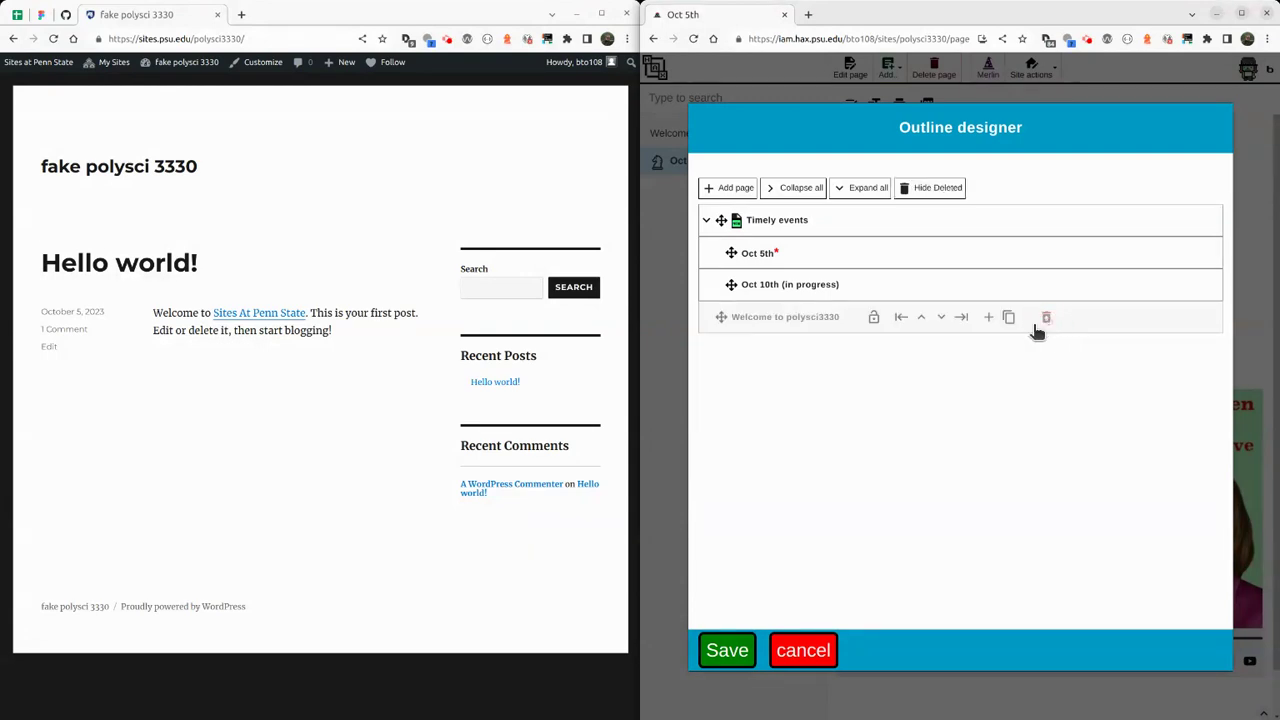
{"action": "left_click", "coordinate": [713, 190]}
{"action": "left_click", "coordinate": [770, 228]}
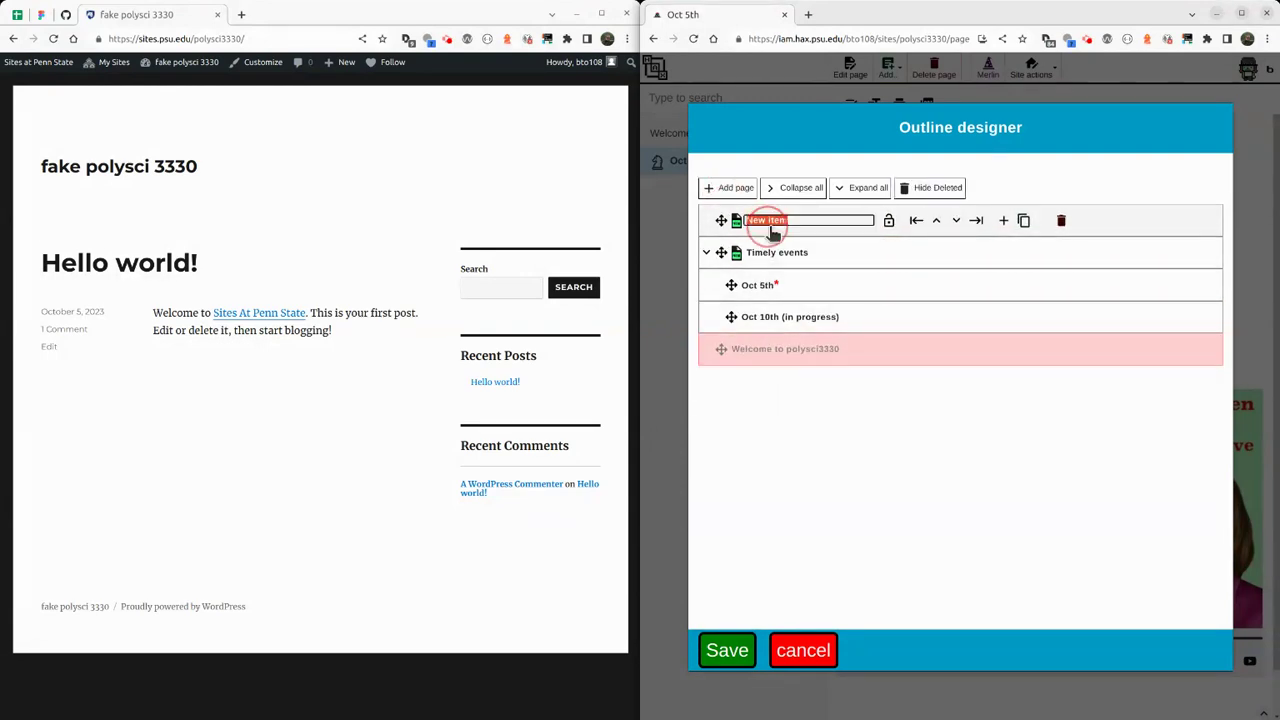
{"action": "type", "text": "Lesson"}
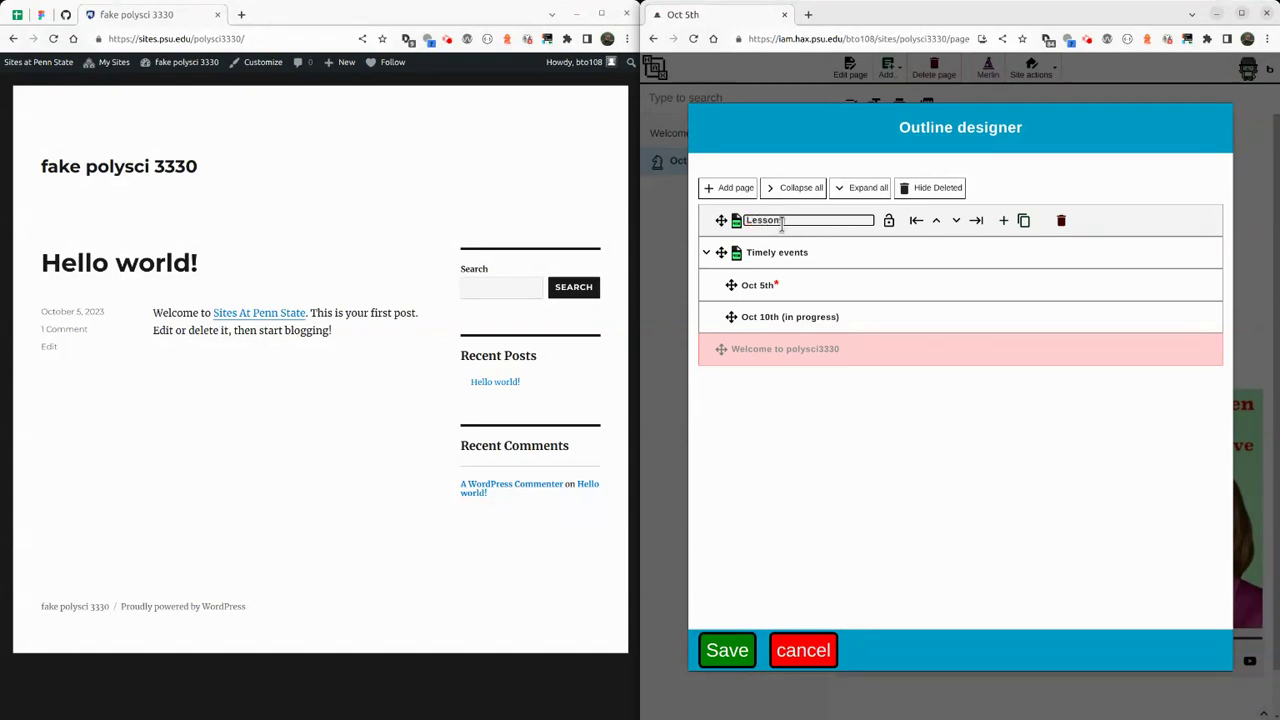
{"action": "type", "text": "s"}
{"action": "key", "text": "Return"}
Nest a new 'US House of representatives' page under Lessons.
{"action": "left_click", "coordinate": [1003, 220]}
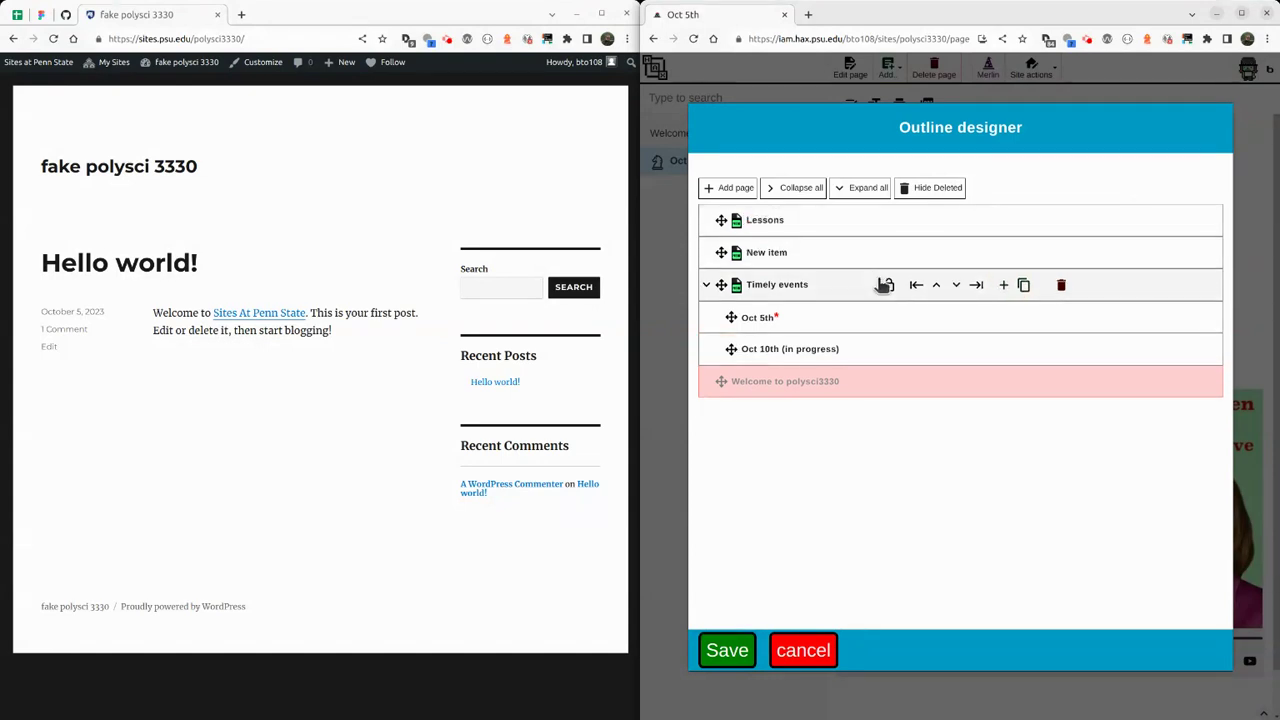
{"action": "left_click", "coordinate": [976, 252]}
{"action": "double_click", "coordinate": [770, 253]}
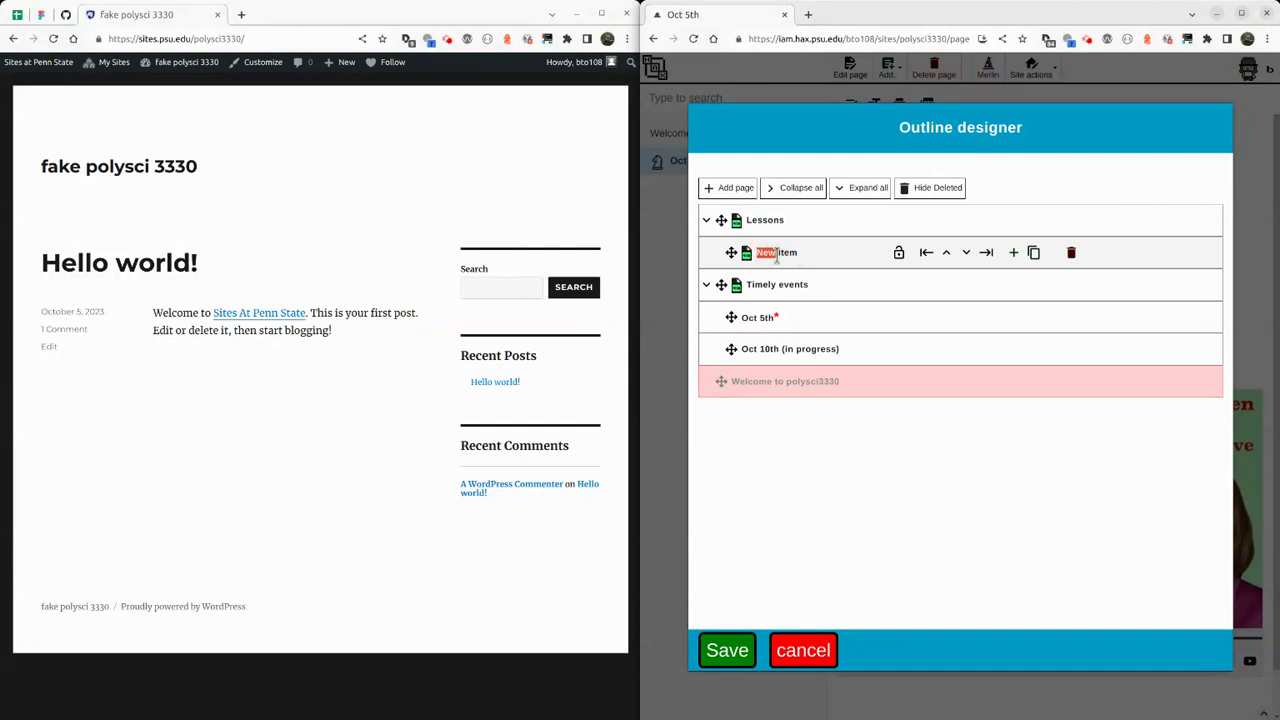
{"action": "left_click", "coordinate": [777, 255]}
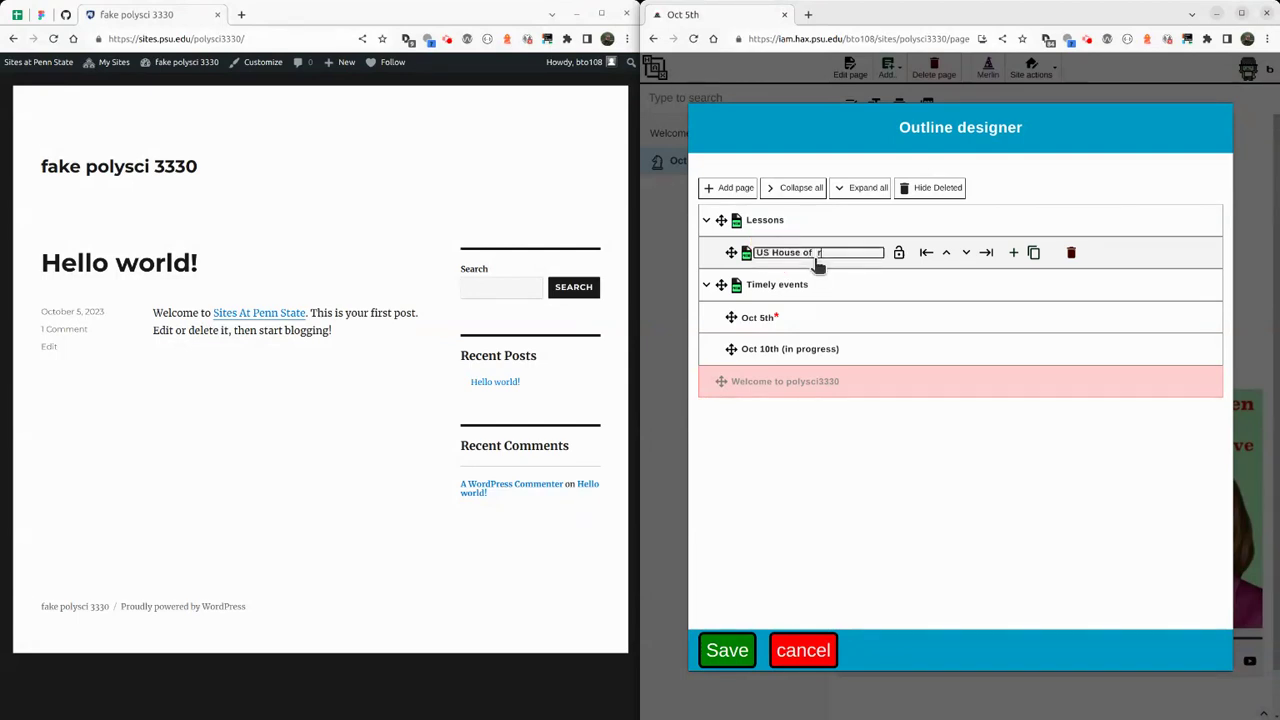
{"action": "type", "text": "US House of representatives"}
{"action": "key", "text": "Return"}
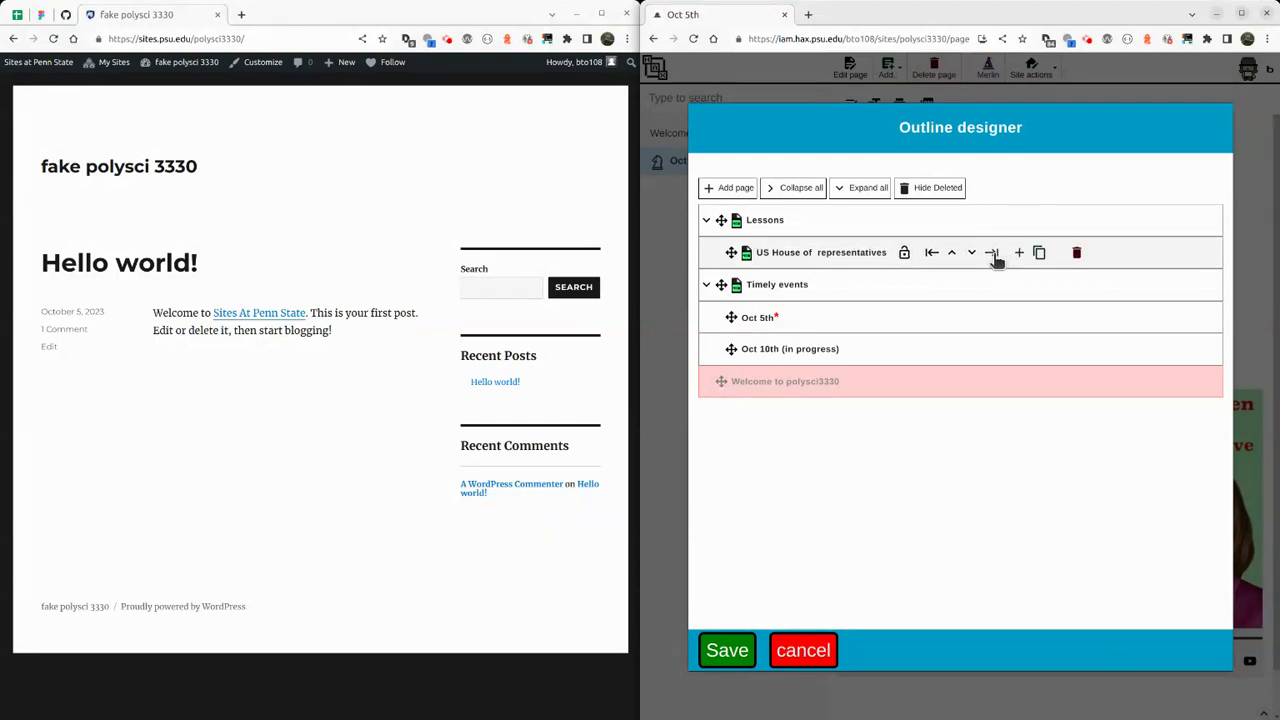
Add child pages Intro and History under US House of representatives.
{"action": "left_click", "coordinate": [1019, 252]}
{"action": "left_click", "coordinate": [990, 287]}
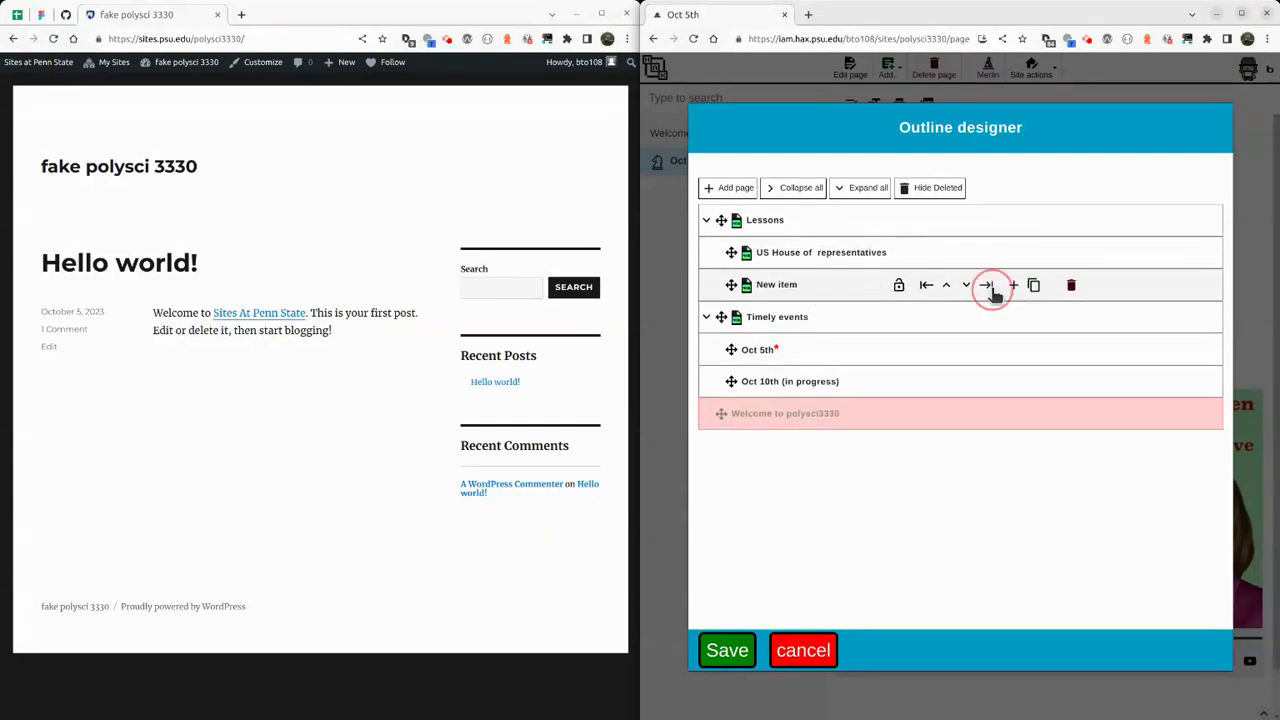
{"action": "left_click", "coordinate": [808, 285]}
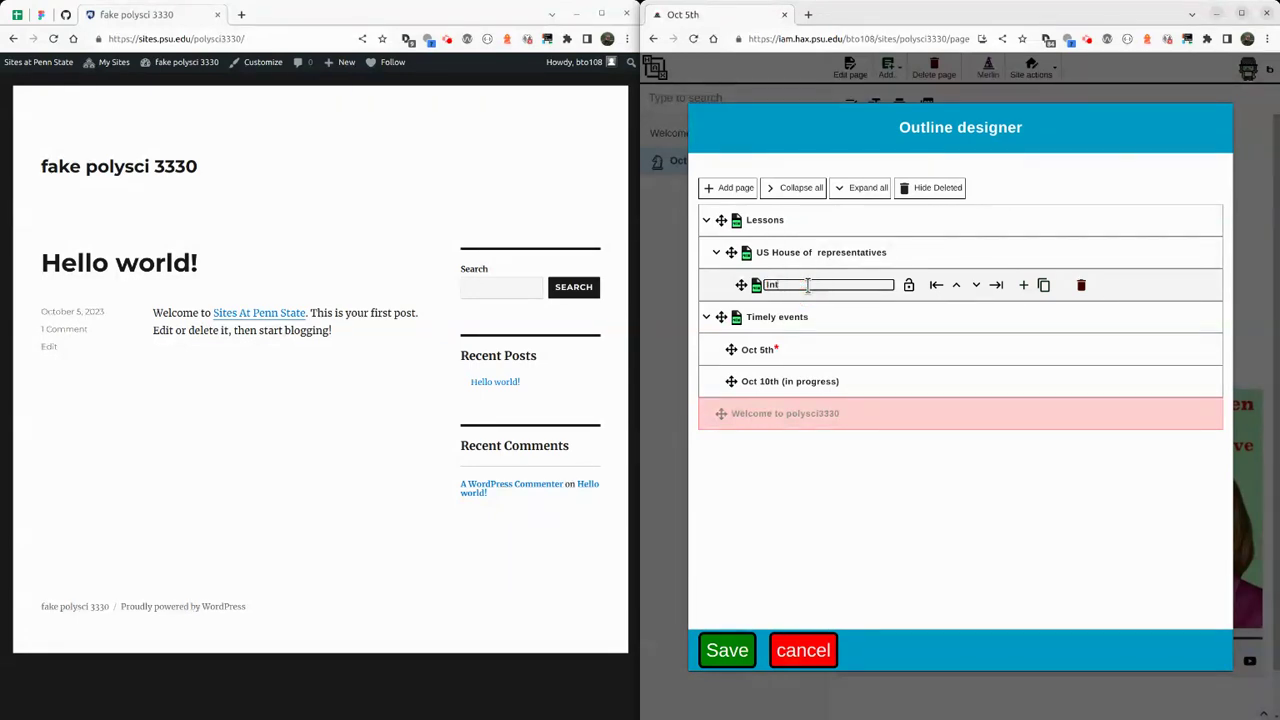
{"action": "left_click", "coordinate": [1023, 285]}
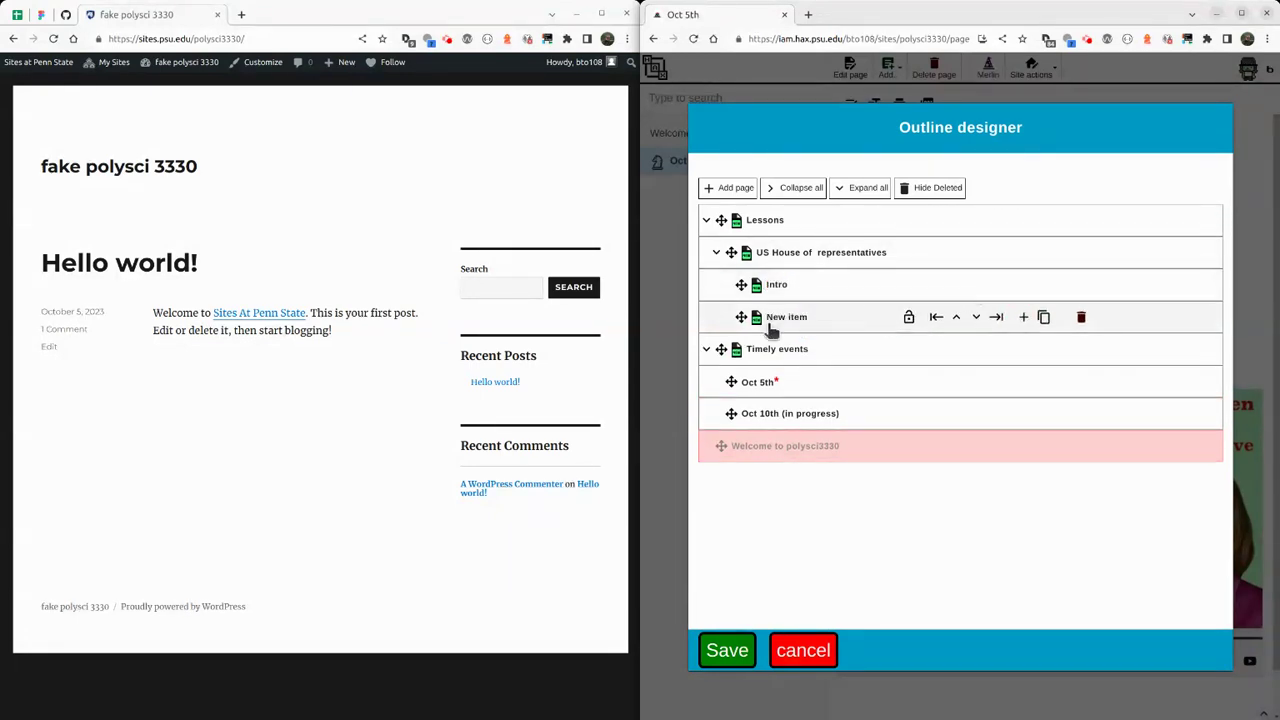
{"action": "left_click", "coordinate": [774, 324]}
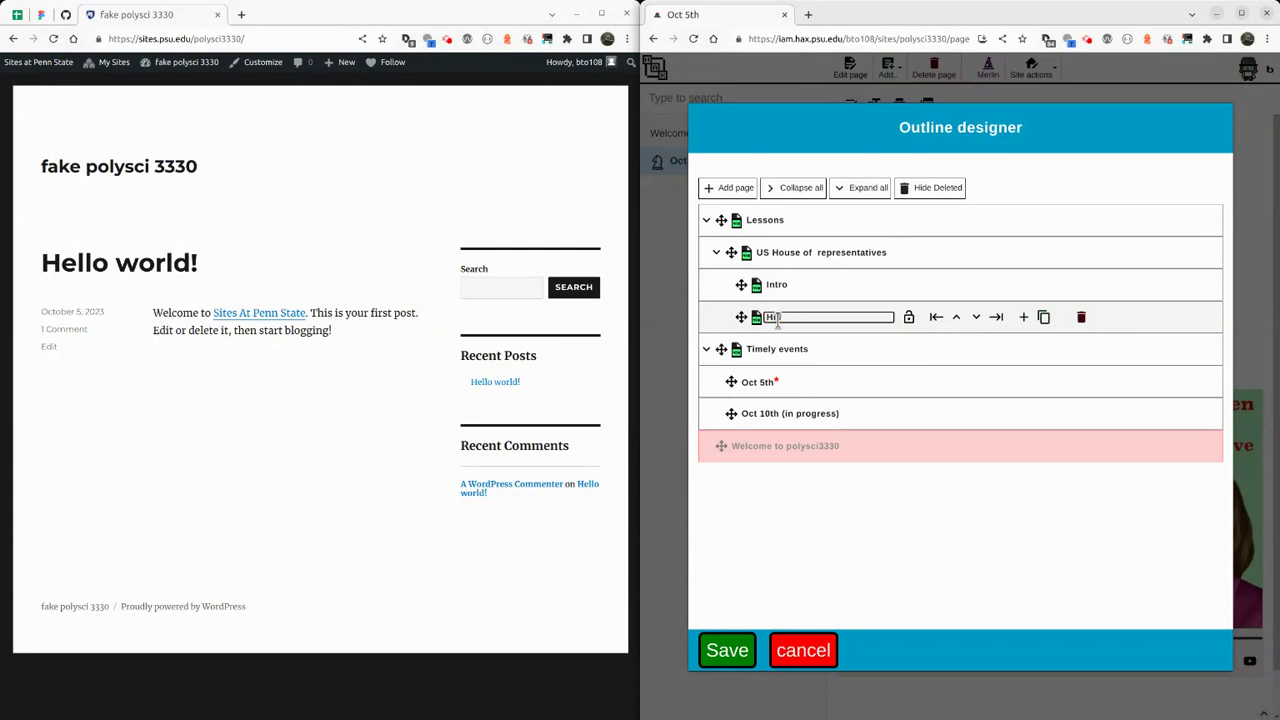
{"action": "type", "text": "History"}
{"action": "key", "text": "Return"}
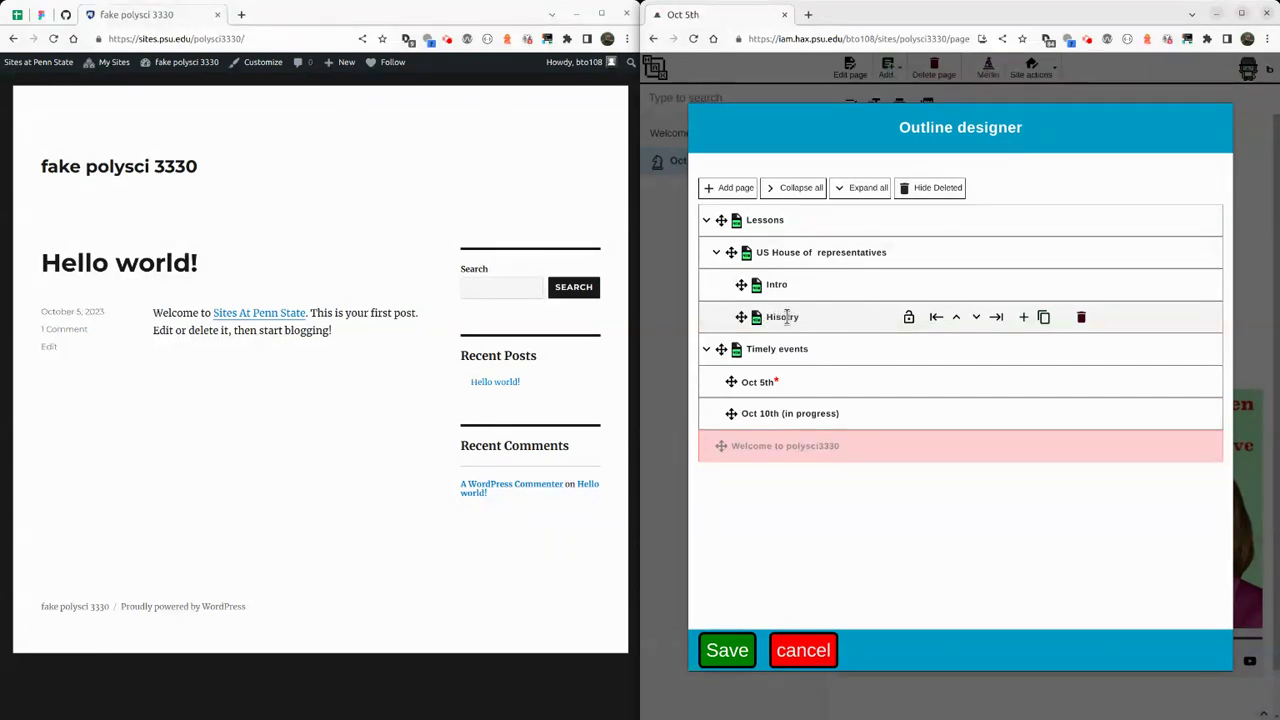
{"action": "left_click", "coordinate": [787, 316]}
{"action": "type", "text": "History"}
{"action": "key", "text": "Return"}
Add 'Modern era' and 'Test your understanding' pages below History.
{"action": "left_click", "coordinate": [1023, 317]}
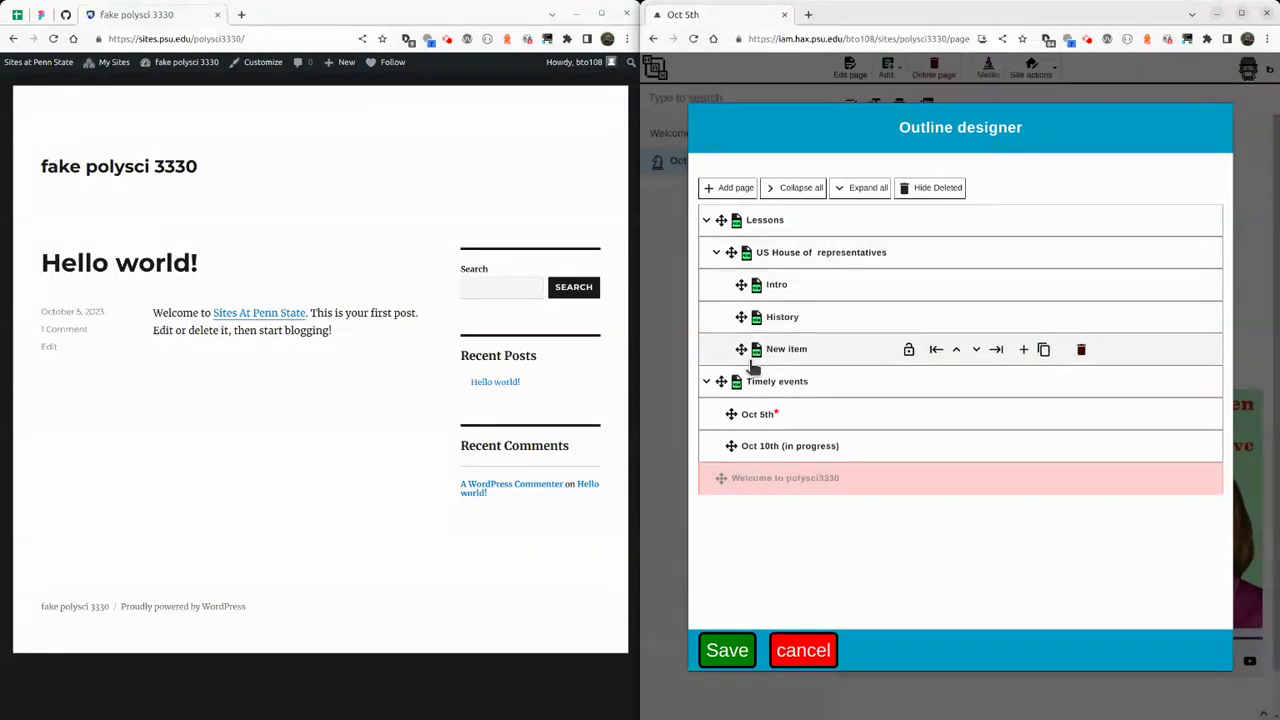
{"action": "left_click", "coordinate": [767, 346]}
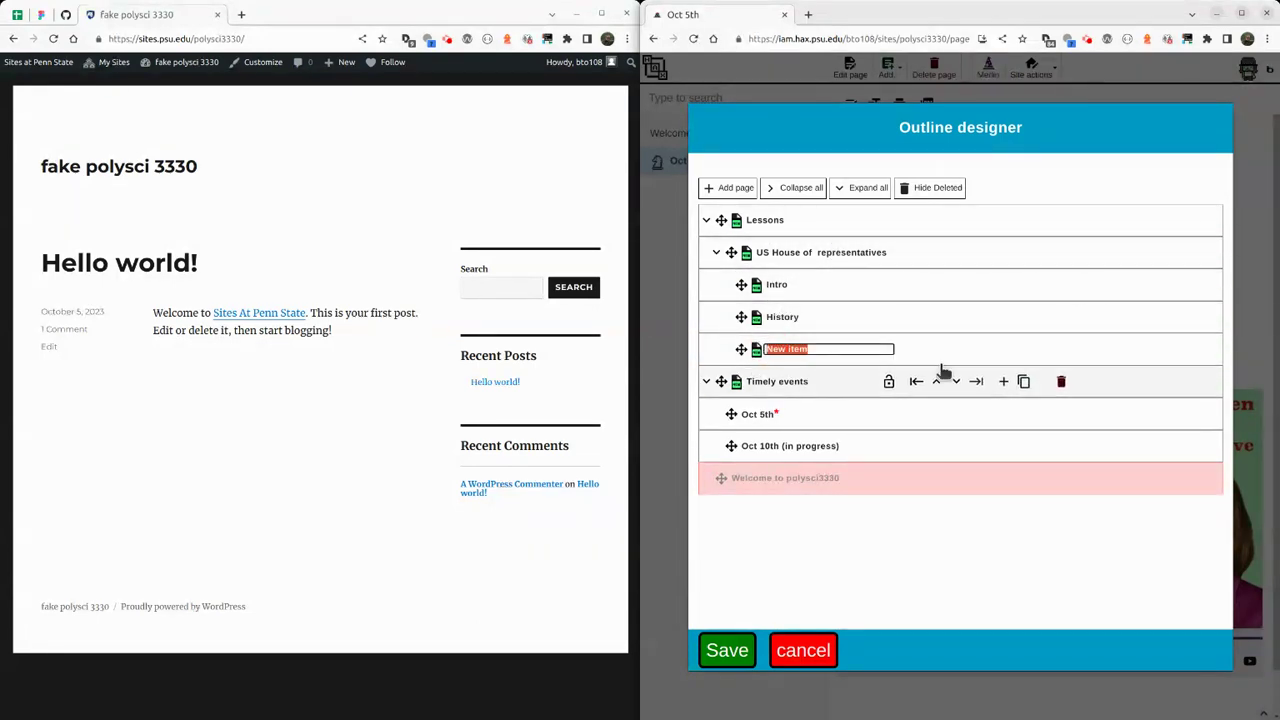
{"action": "type", "text": "Modern era"}
{"action": "key", "text": "Return"}
{"action": "left_click", "coordinate": [1022, 350]}
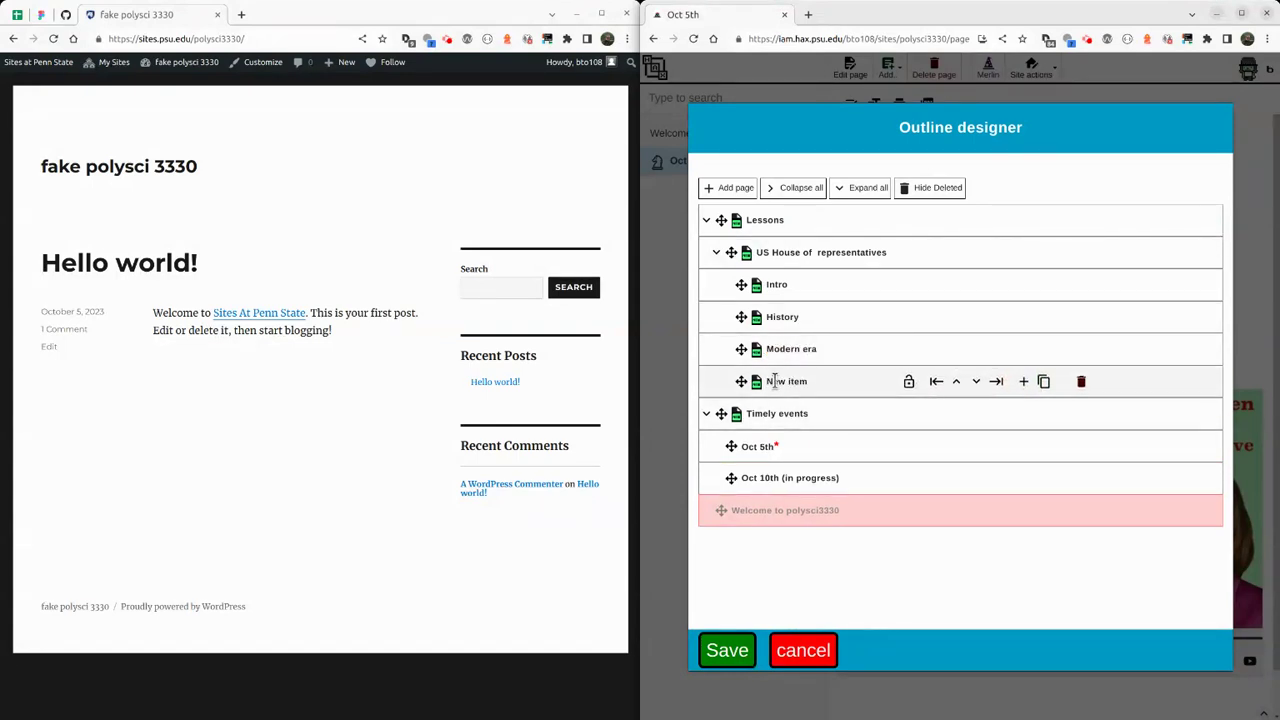
{"action": "left_click", "coordinate": [775, 381]}
{"action": "type", "text": "Asses"}
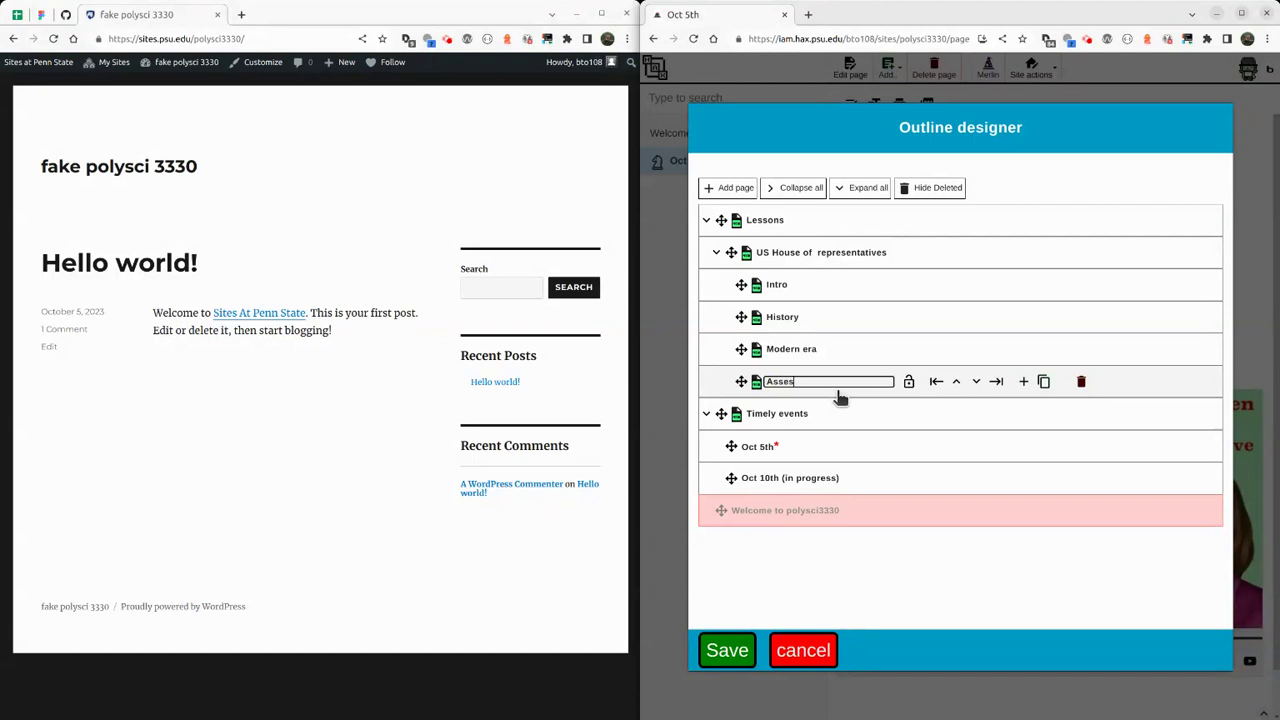
{"action": "type", "text": "sment"}
{"action": "key", "text": "ctrl+a"}
{"action": "type", "text": "Test"}
{"action": "left_click", "coordinate": [840, 398]}
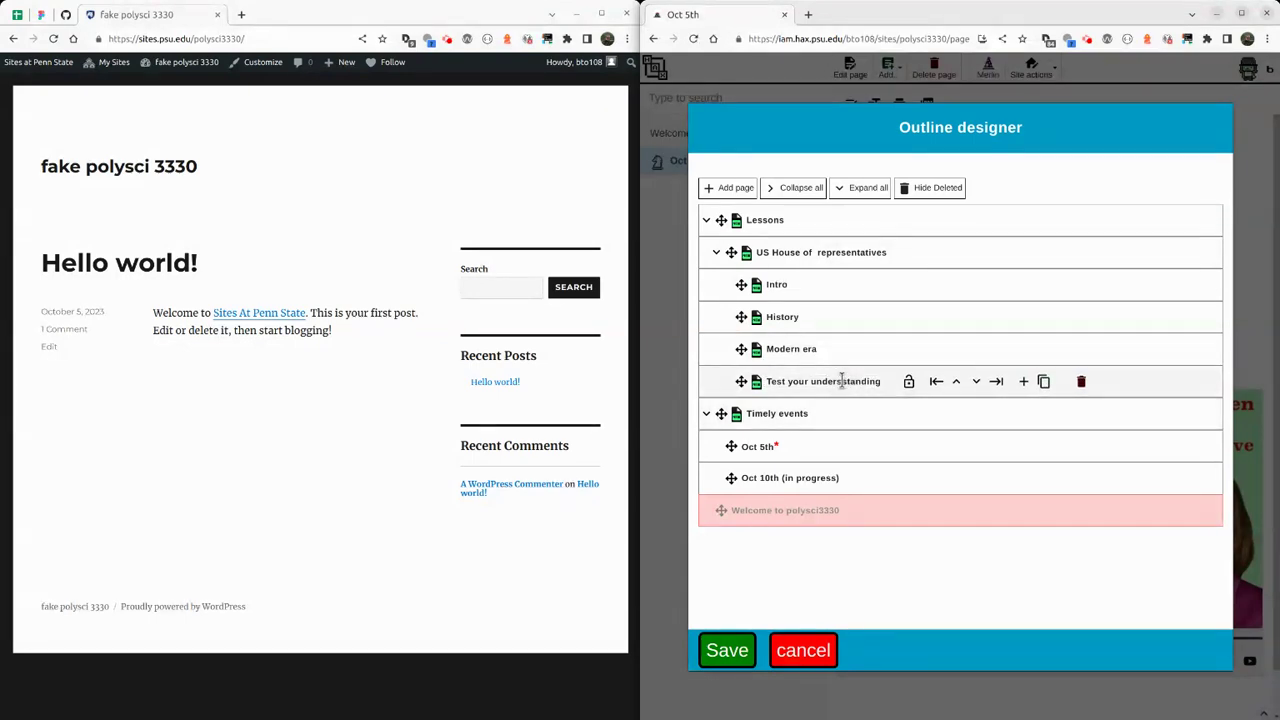
{"action": "double_click", "coordinate": [843, 381]}
{"action": "type", "text": "understanding"}
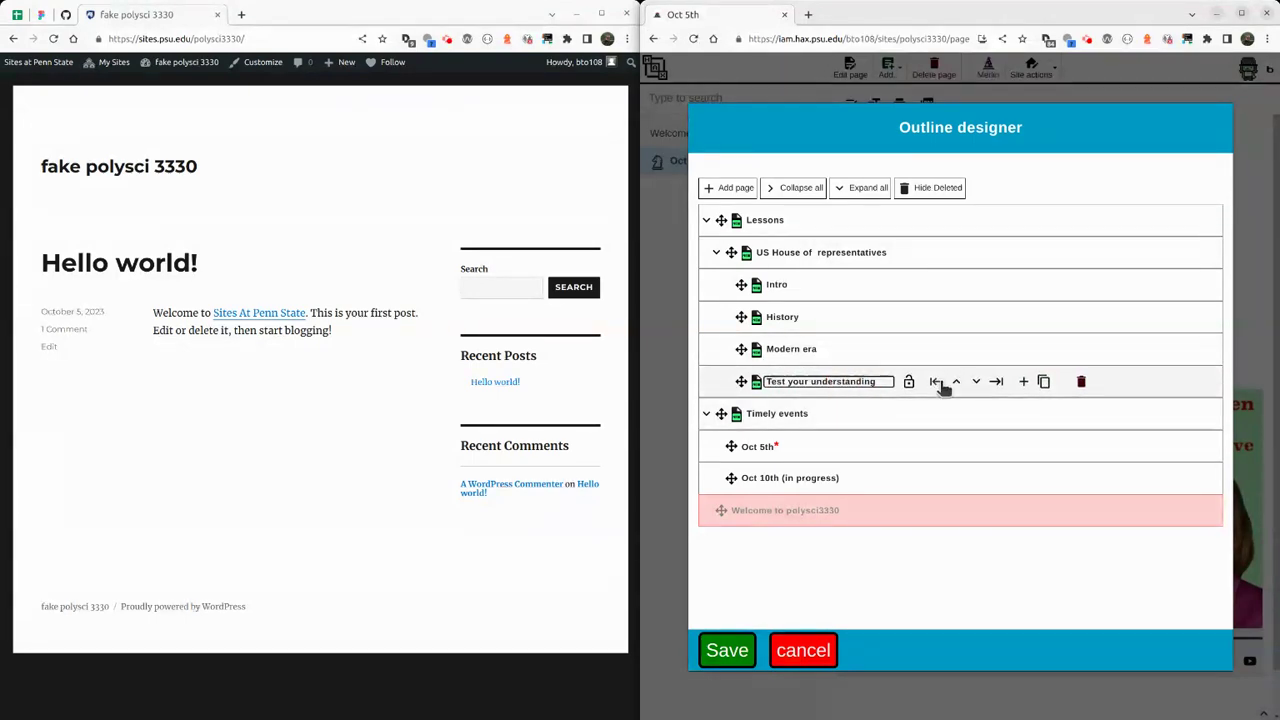
{"action": "left_click", "coordinate": [733, 243]}
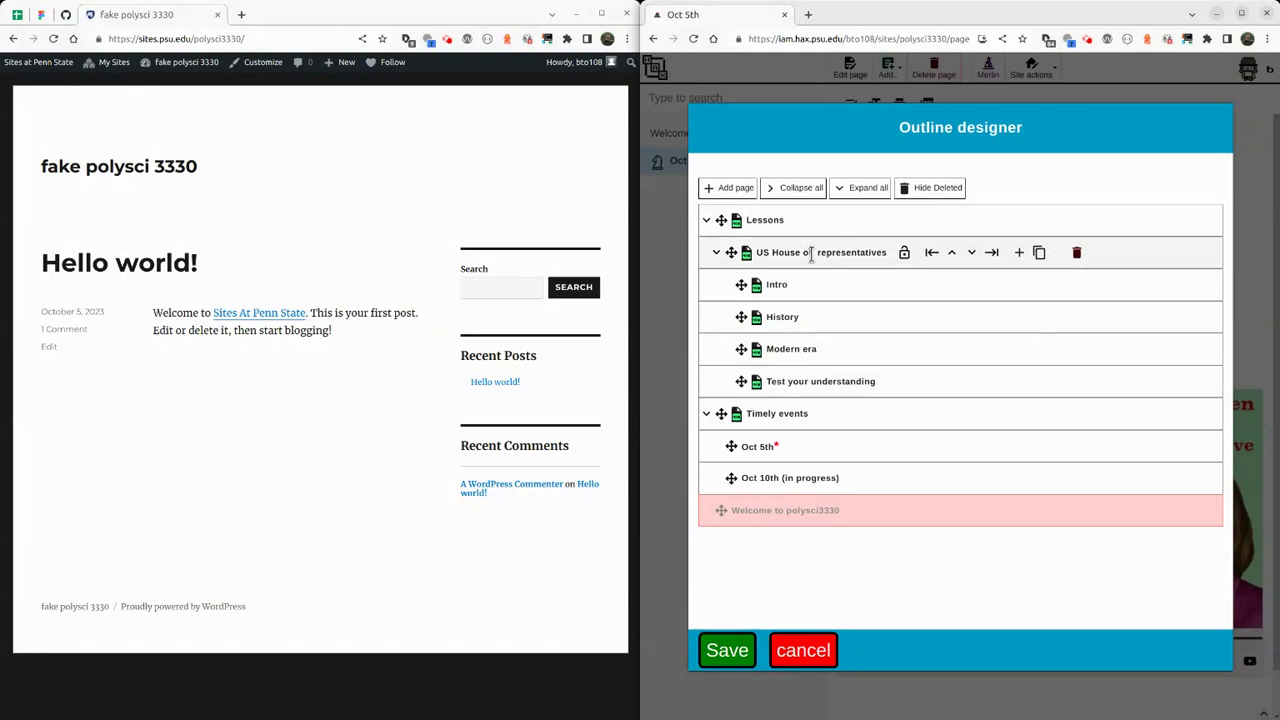
Change 'Representatives' to lowercase in the US House branch title.
{"action": "left_click", "coordinate": [822, 254]}
{"action": "left_click", "coordinate": [822, 254]}
{"action": "key", "text": "Delete"}
{"action": "type", "text": "r"}
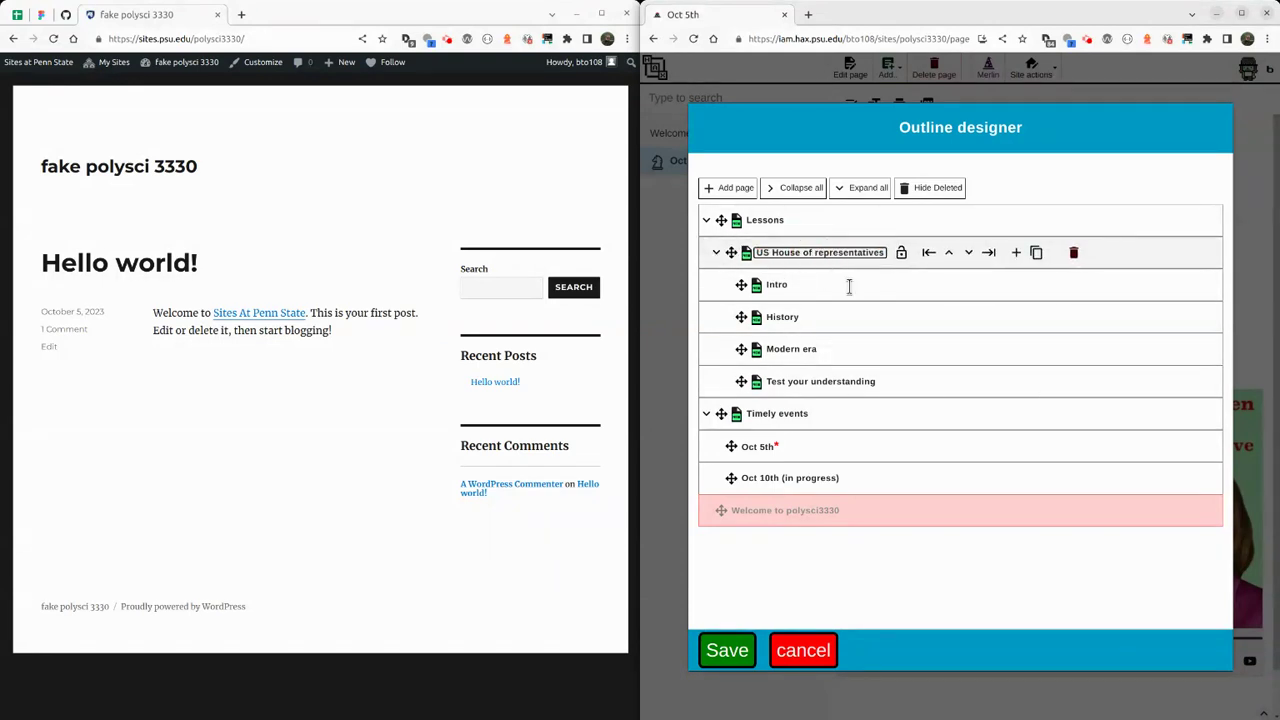
{"action": "left_click", "coordinate": [748, 250]}
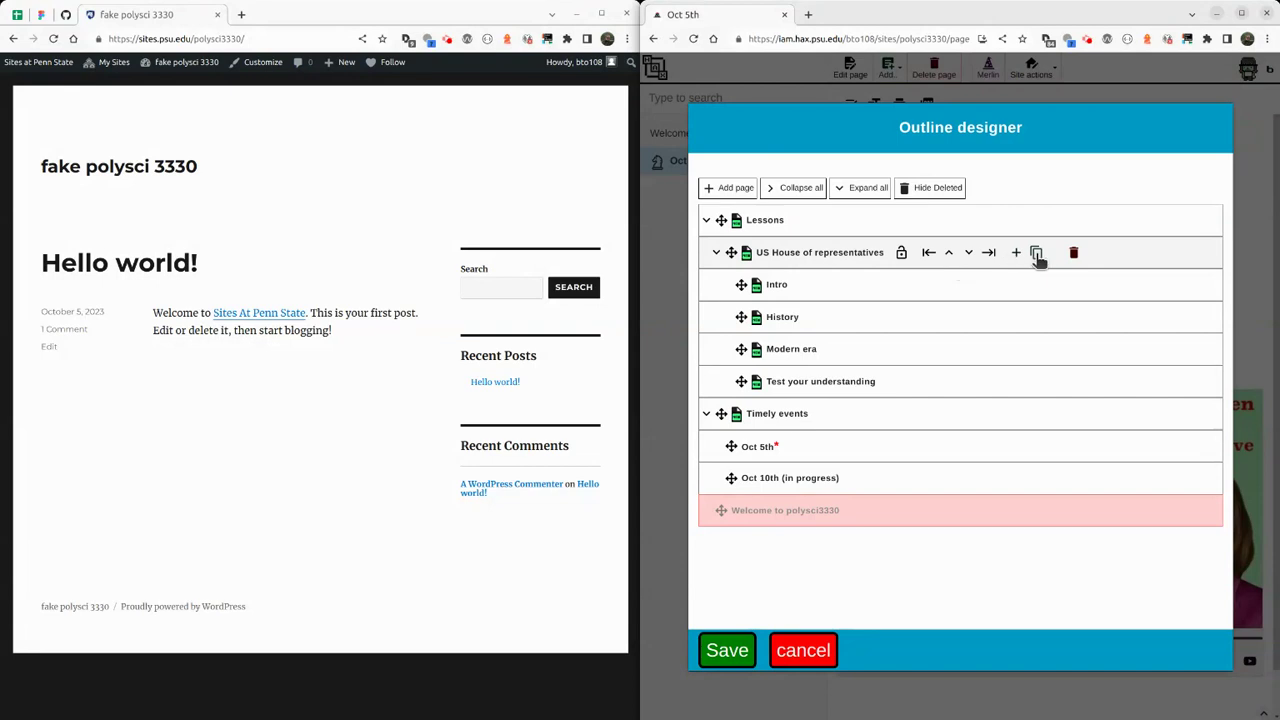
Duplicate the US House of representatives branch and rename the copy 'US Senate'.
{"action": "left_click", "coordinate": [1037, 256]}
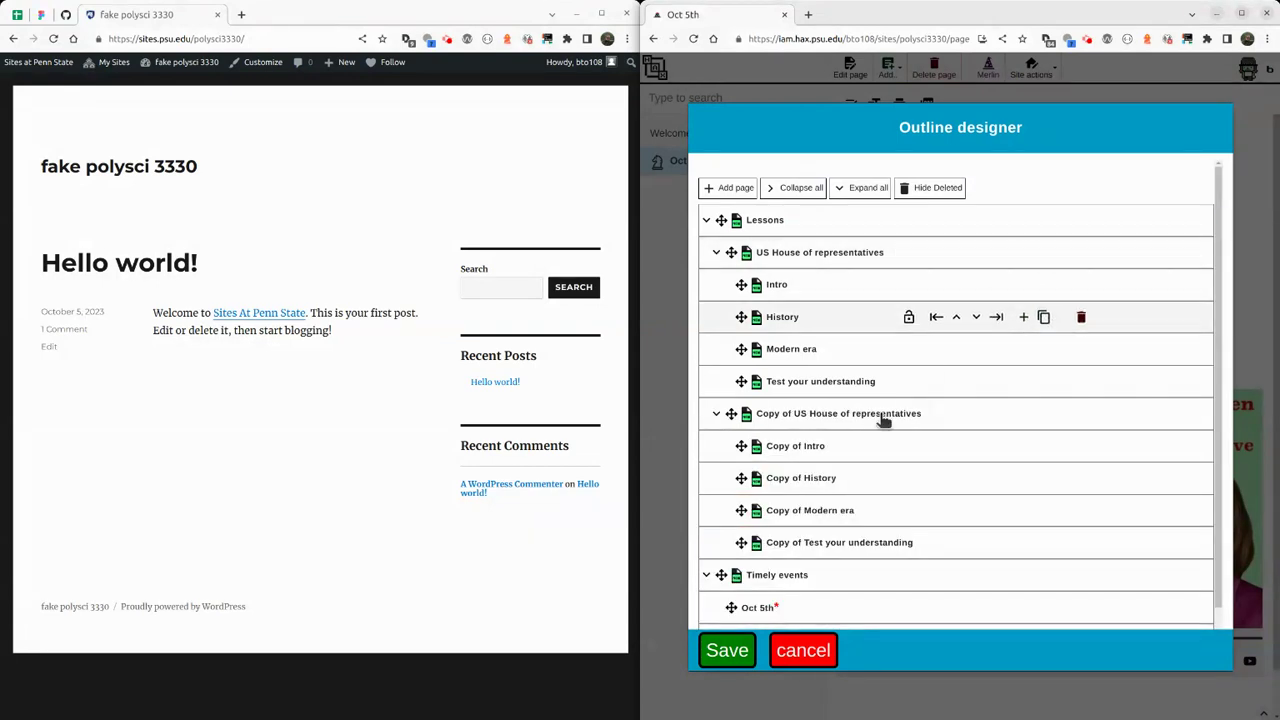
{"action": "left_click", "coordinate": [810, 413]}
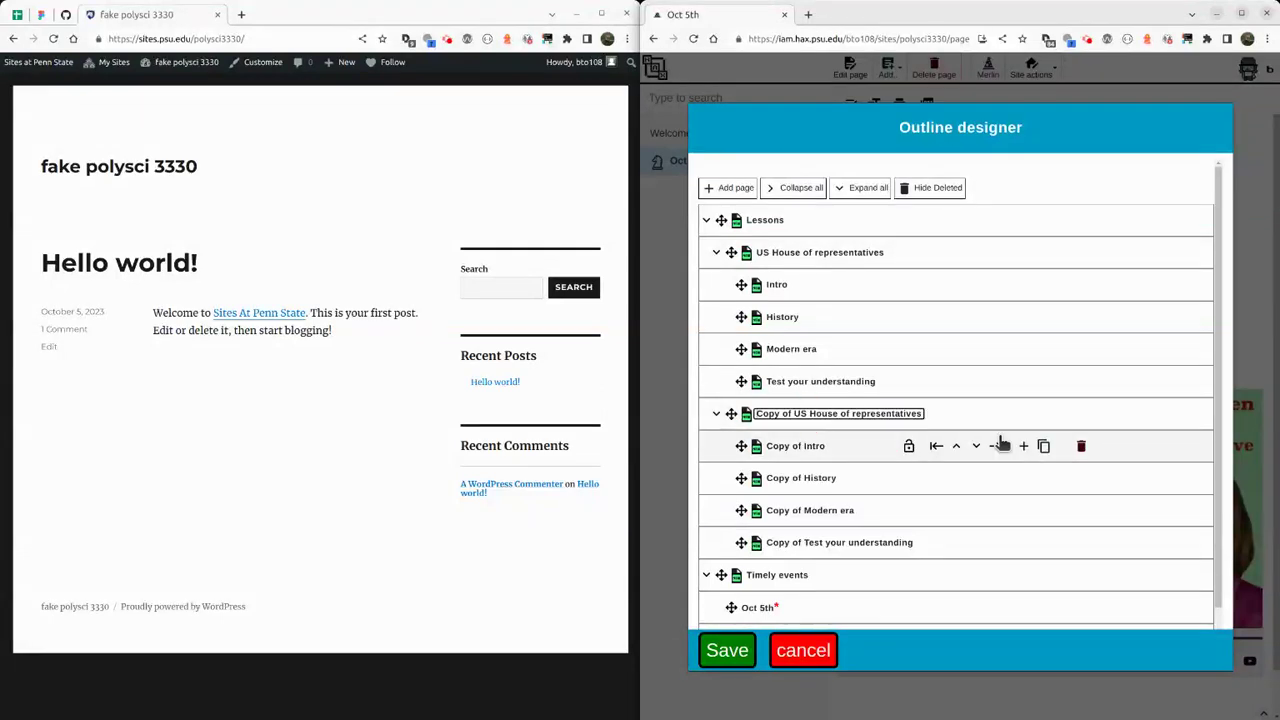
{"action": "key", "text": "Delete"}
{"action": "key", "text": "Delete"}
{"action": "key", "text": "Delete"}
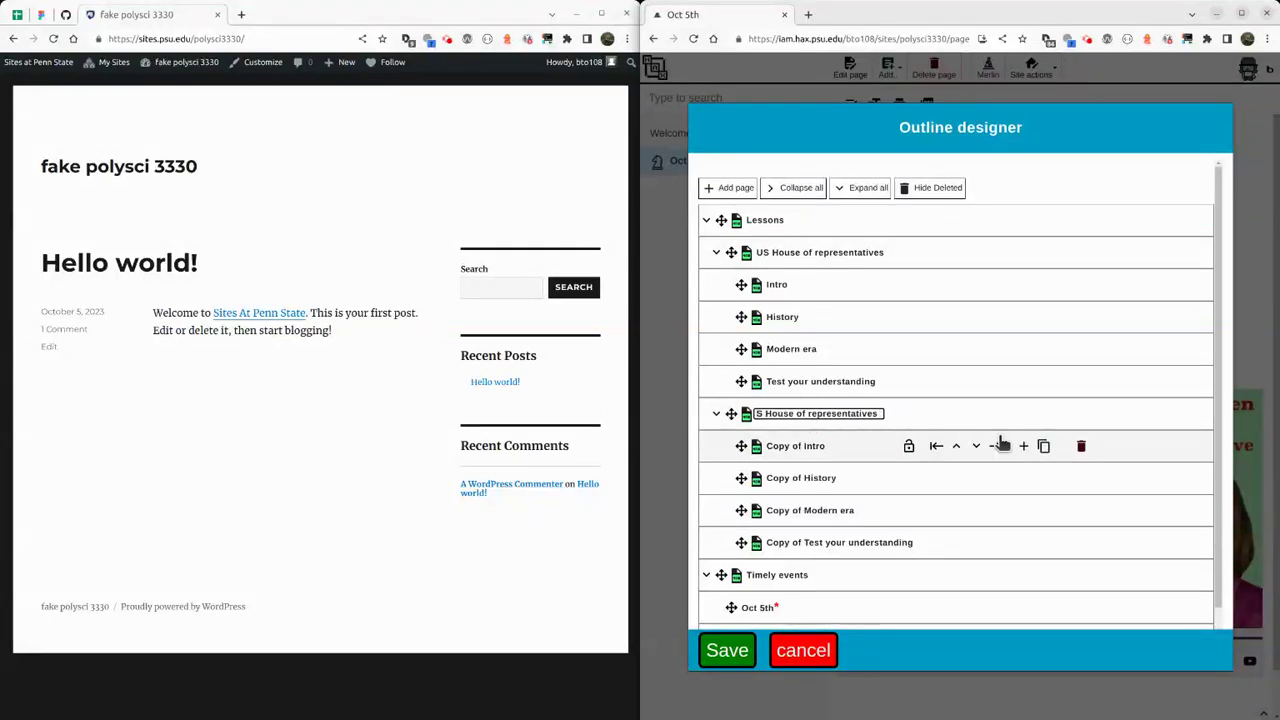
{"action": "type", "text": "U"}
{"action": "key", "text": "ctrl+a"}
{"action": "type", "text": "US Se"}
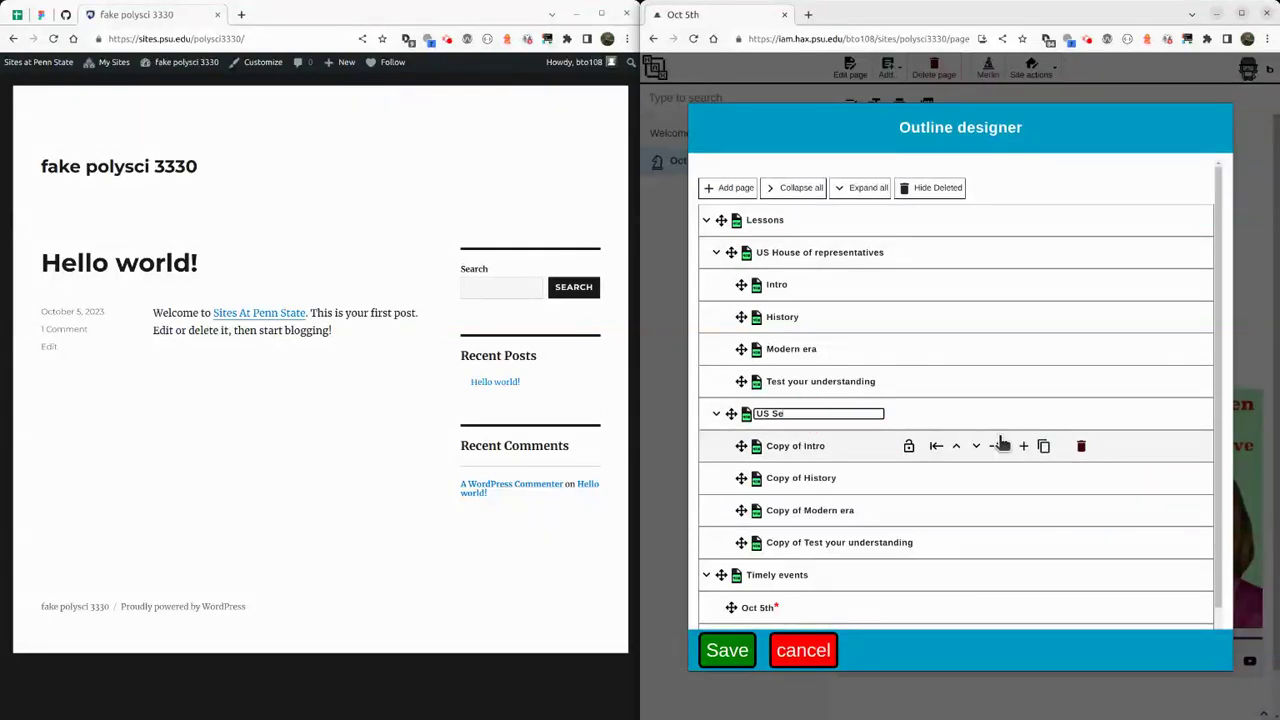
{"action": "key", "text": "Return"}
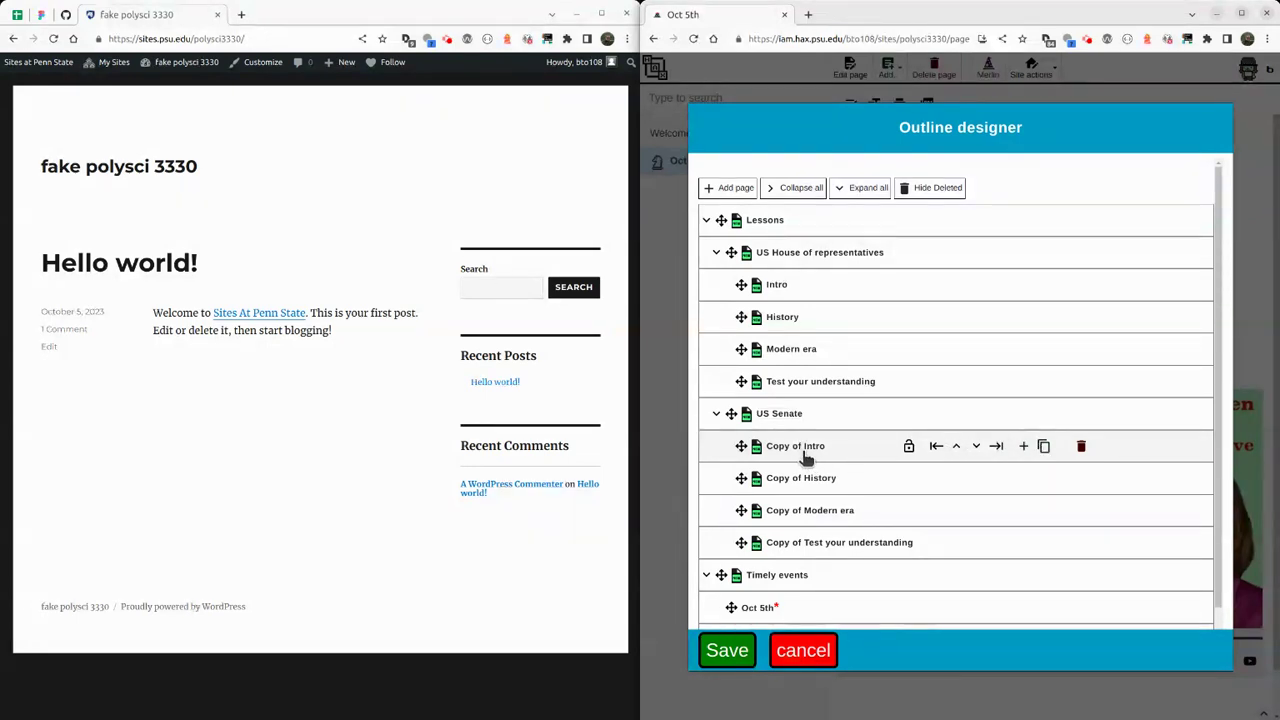
Remove the 'Copy of' prefix from the Intro and History child pages.
{"action": "double_click", "coordinate": [803, 446]}
{"action": "key", "text": "Home"}
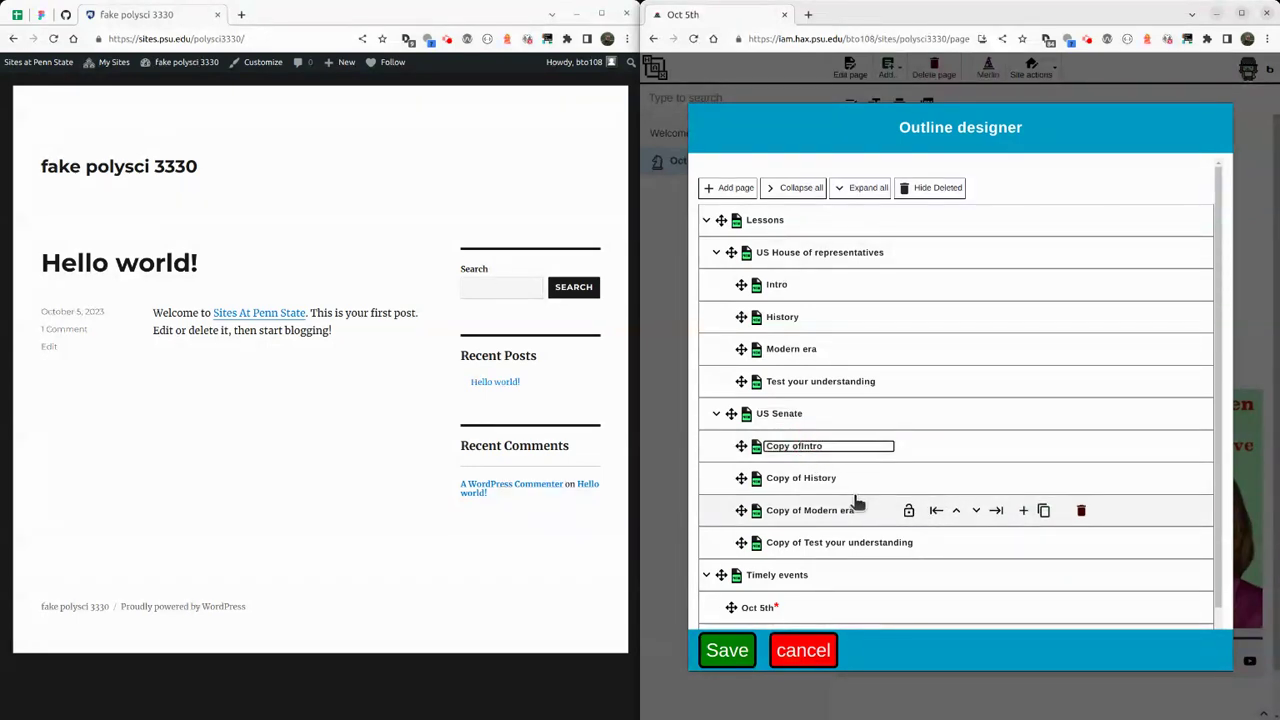
{"action": "key", "text": "Delete"}
{"action": "key", "text": "Delete"}
{"action": "key", "text": "Delete"}
{"action": "key", "text": "Delete"}
{"action": "key", "text": "Delete"}
{"action": "key", "text": "Delete"}
{"action": "key", "text": "Delete"}
{"action": "key", "text": "Delete"}
{"action": "key", "text": "Return"}
{"action": "double_click", "coordinate": [823, 481]}
{"action": "key", "text": "Home"}
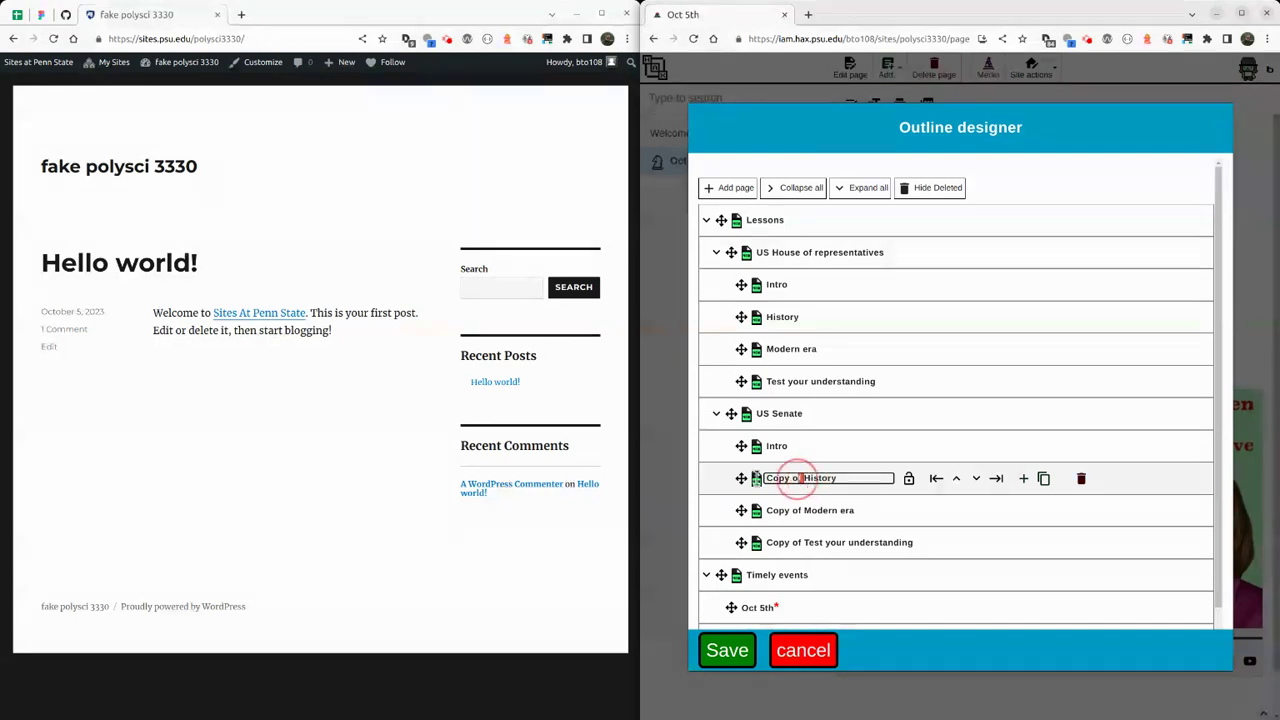
{"action": "key", "text": "Delete"}
{"action": "key", "text": "Delete"}
{"action": "key", "text": "Delete"}
{"action": "key", "text": "Delete"}
{"action": "key", "text": "Delete"}
{"action": "key", "text": "Delete"}
{"action": "key", "text": "Delete"}
{"action": "key", "text": "Delete"}
{"action": "key", "text": "Return"}
Remove the 'Copy of' prefix from Modern era and Test your understanding.
{"action": "double_click", "coordinate": [798, 508]}
{"action": "double_click", "coordinate": [801, 511]}
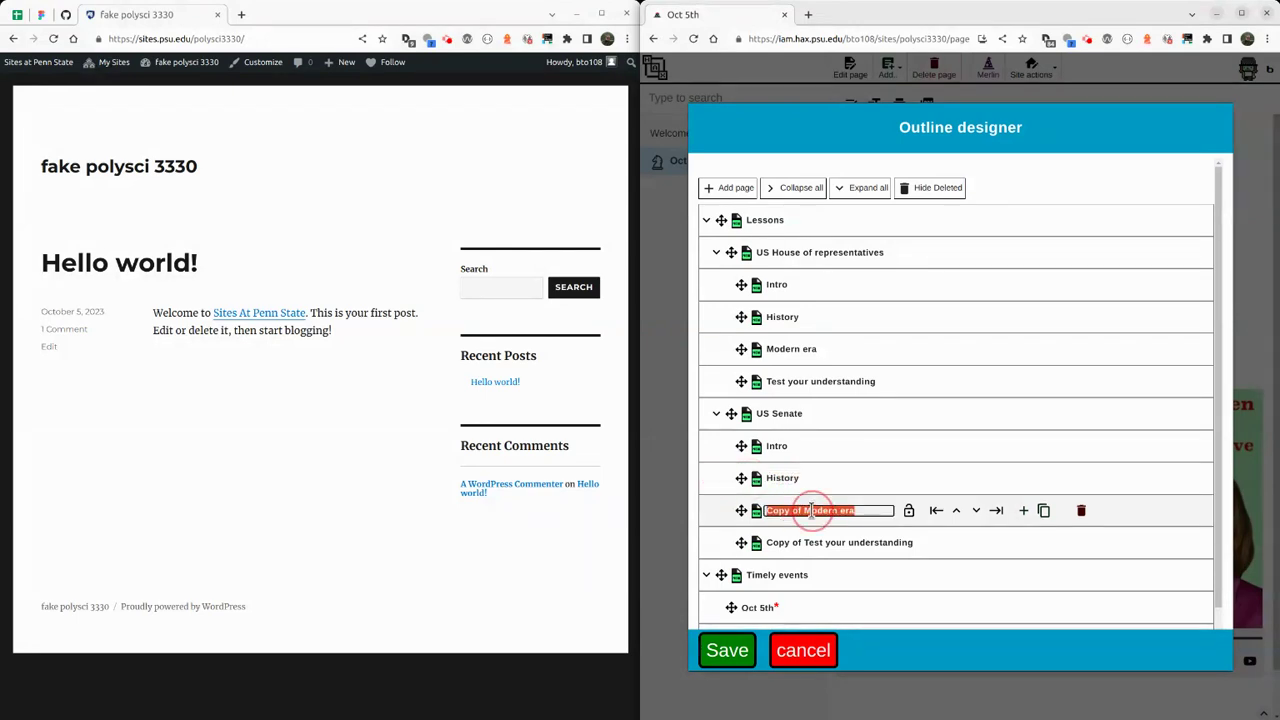
{"action": "left_click", "coordinate": [807, 511]}
{"action": "left_click_drag", "start_coordinate": [806, 511], "coordinate": [763, 543]}
{"action": "key", "text": "BackSpace"}
{"action": "key", "text": "Return"}
{"action": "double_click", "coordinate": [807, 543]}
{"action": "left_click", "coordinate": [804, 543]}
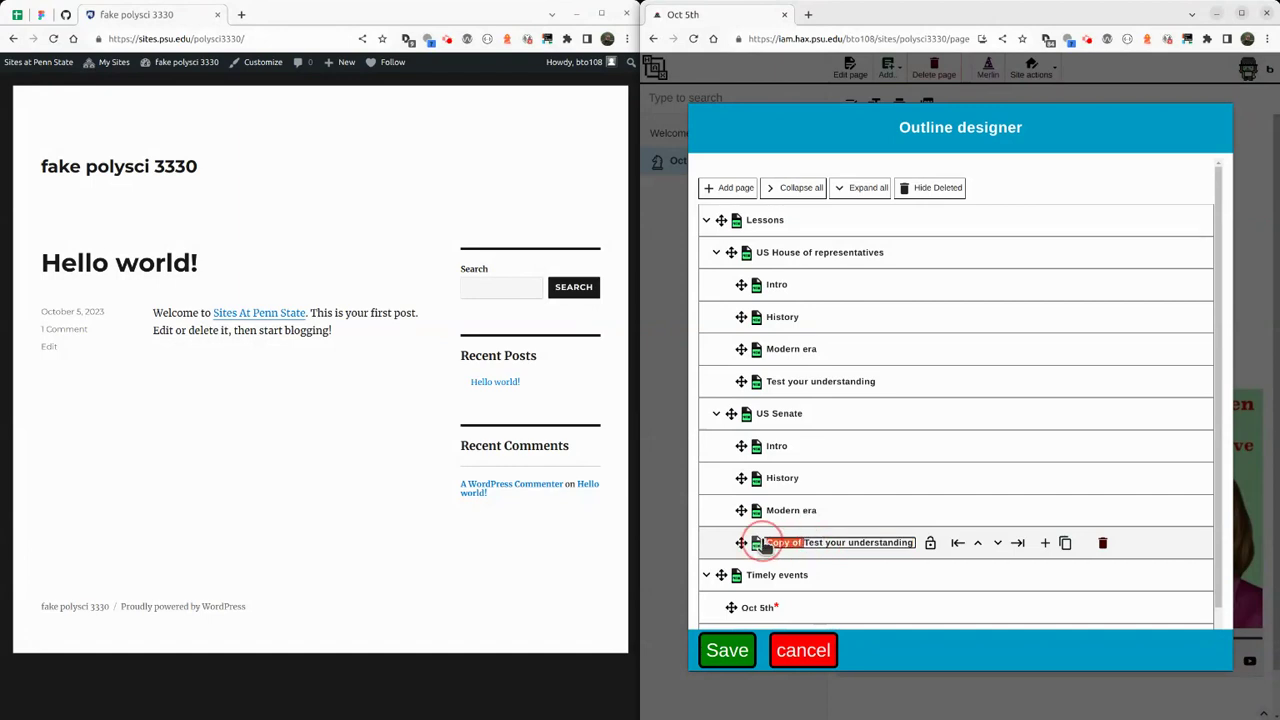
{"action": "key", "text": "BackSpace"}
{"action": "key", "text": "Return"}
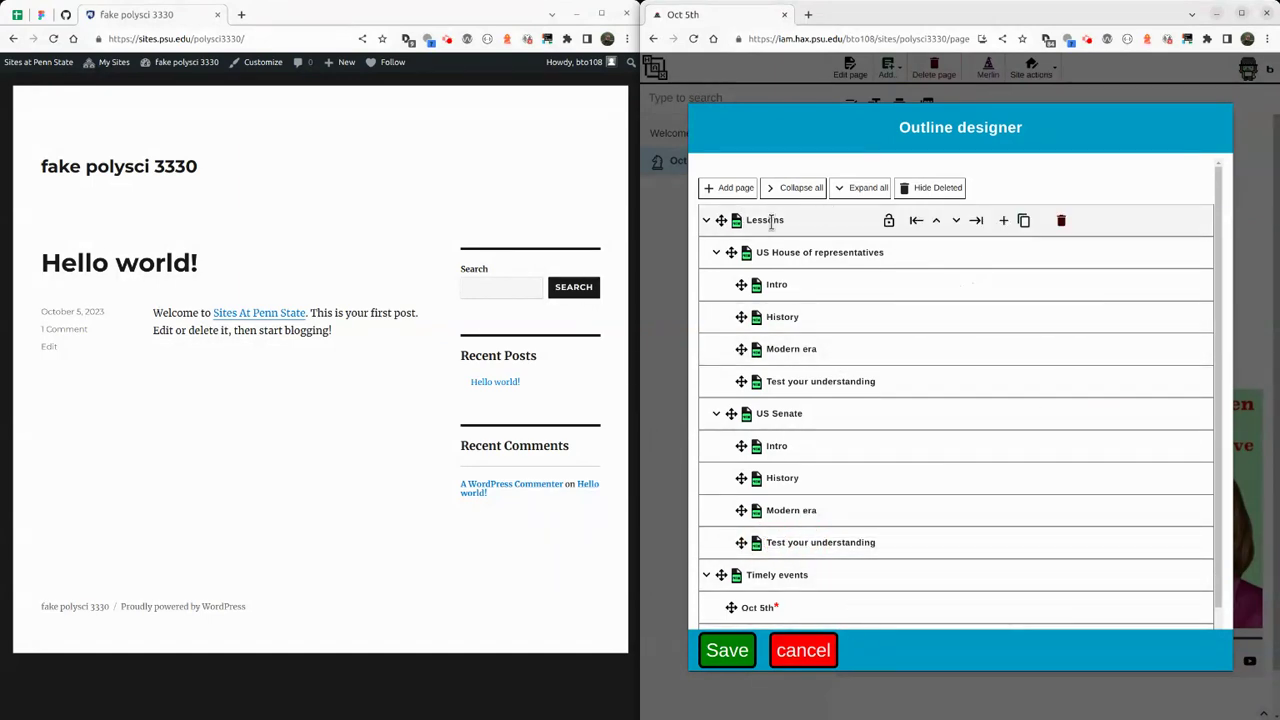
Move Timely events above Lessons and save the outline changes.
{"action": "left_click", "coordinate": [707, 223]}
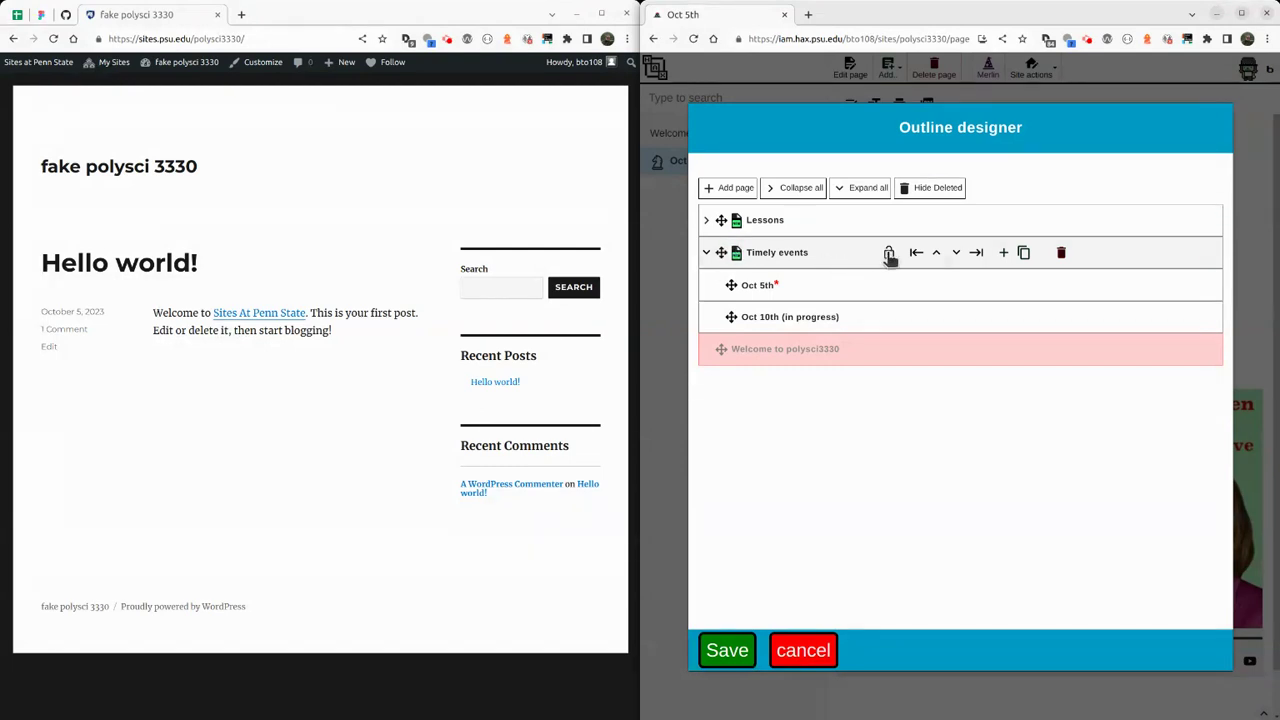
{"action": "left_click", "coordinate": [936, 253]}
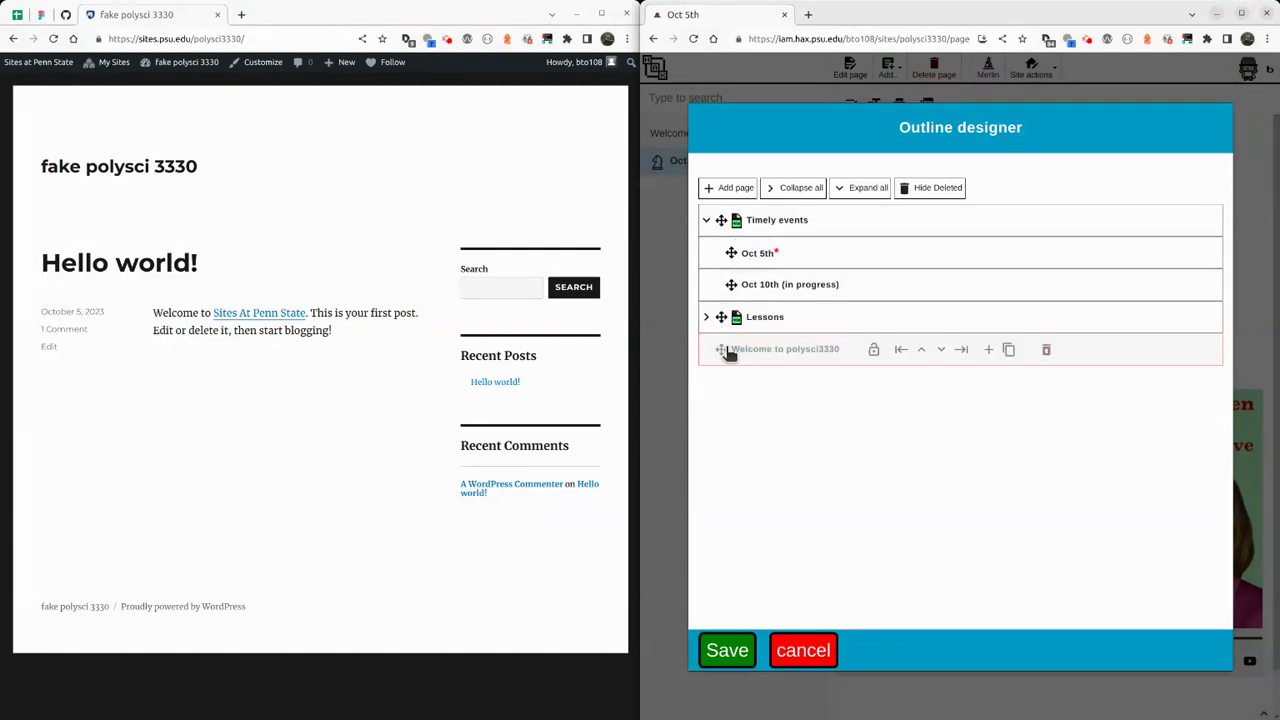
{"action": "left_click", "coordinate": [727, 655]}
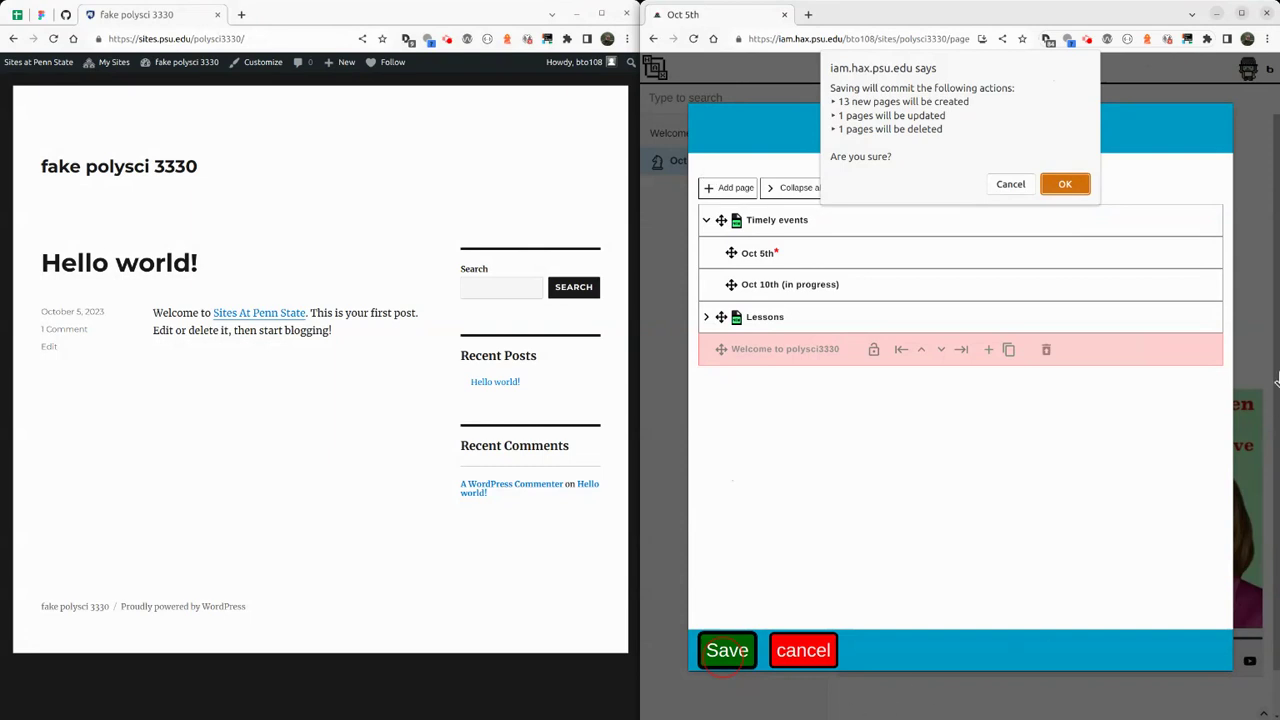
{"action": "left_click", "coordinate": [1064, 185]}
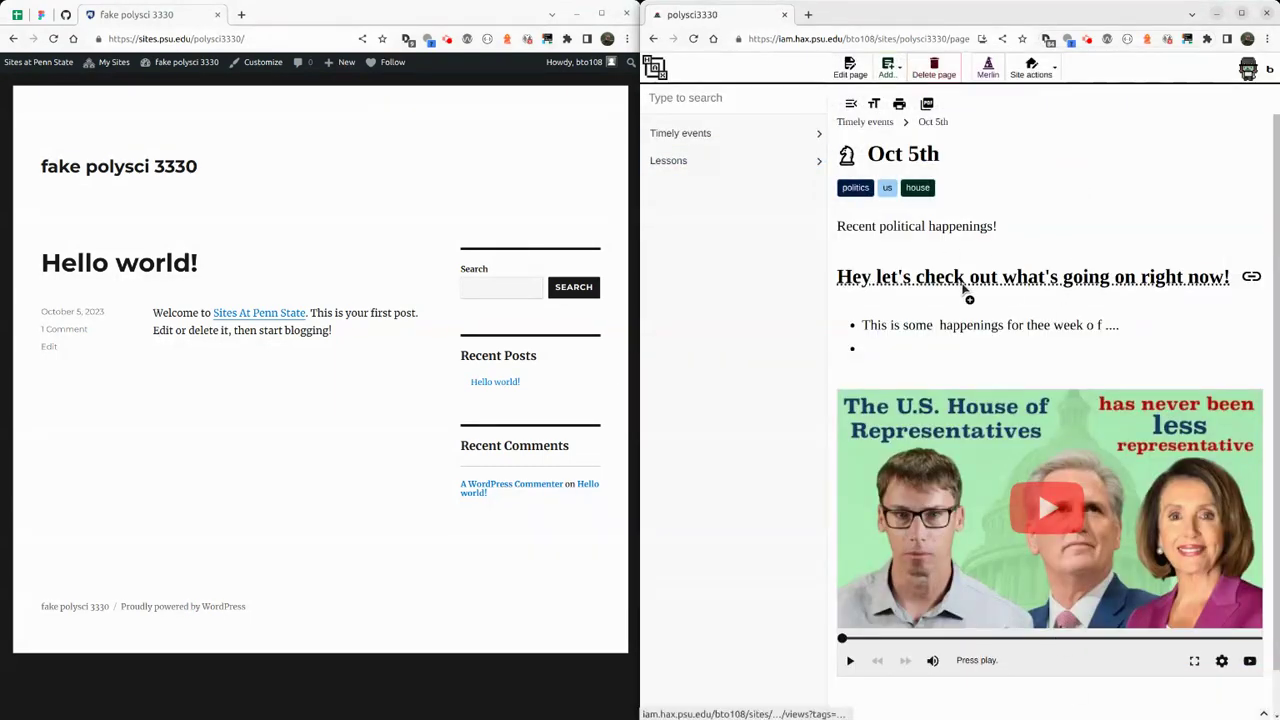
Navigate through Timely events in the sidebar back to the Oct 5th page.
{"action": "left_click", "coordinate": [714, 134]}
{"action": "left_click", "coordinate": [720, 190]}
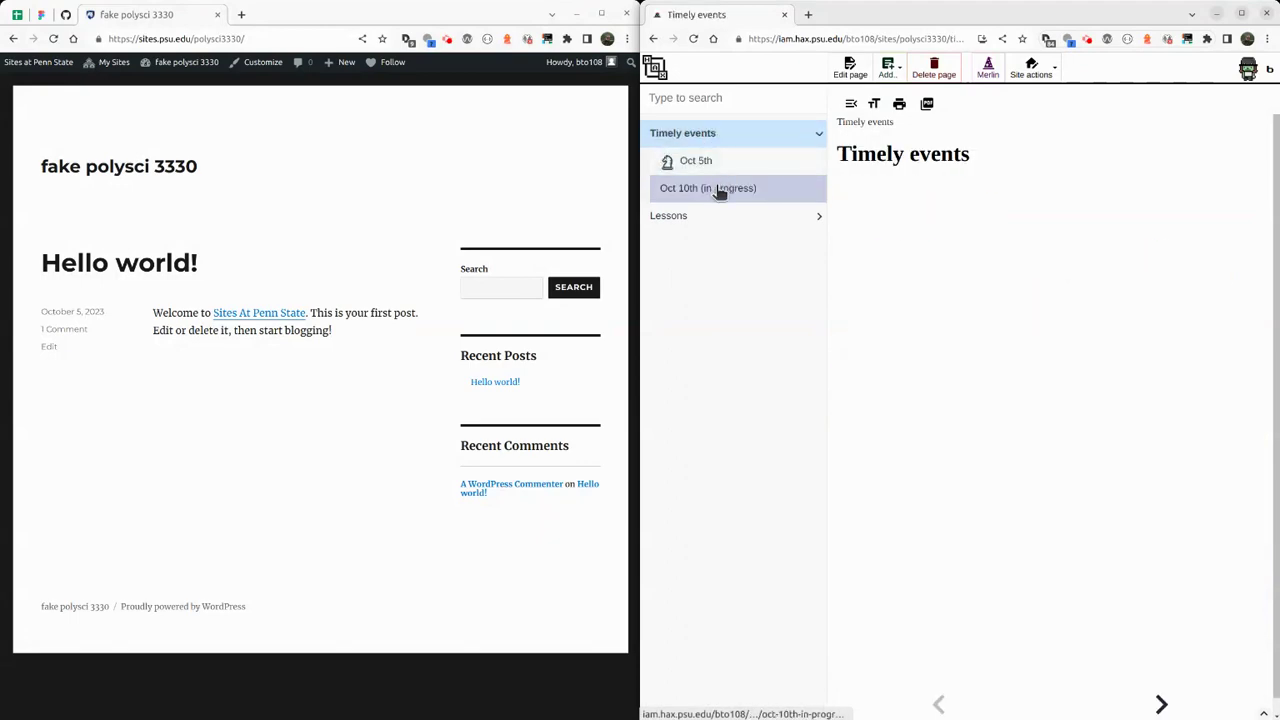
{"action": "left_click", "coordinate": [727, 162]}
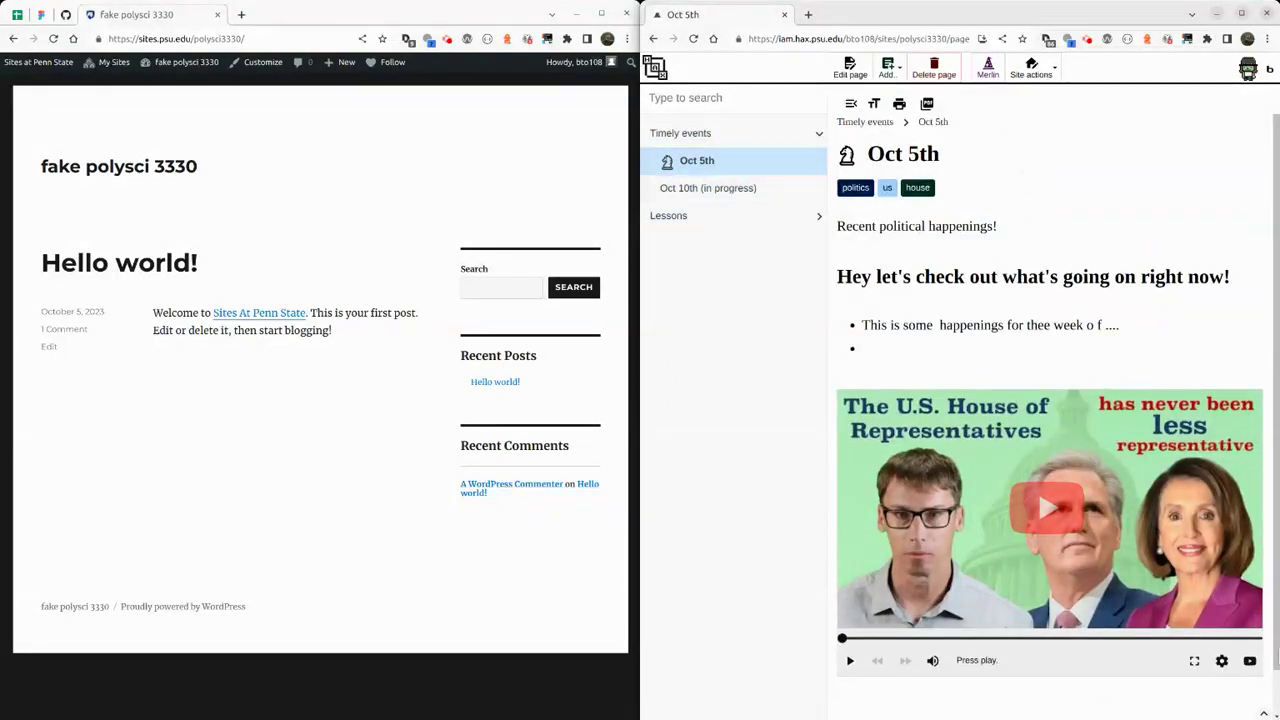
Open the Share site options from Site actions and expand the Disable features list.
{"action": "left_click", "coordinate": [1040, 72]}
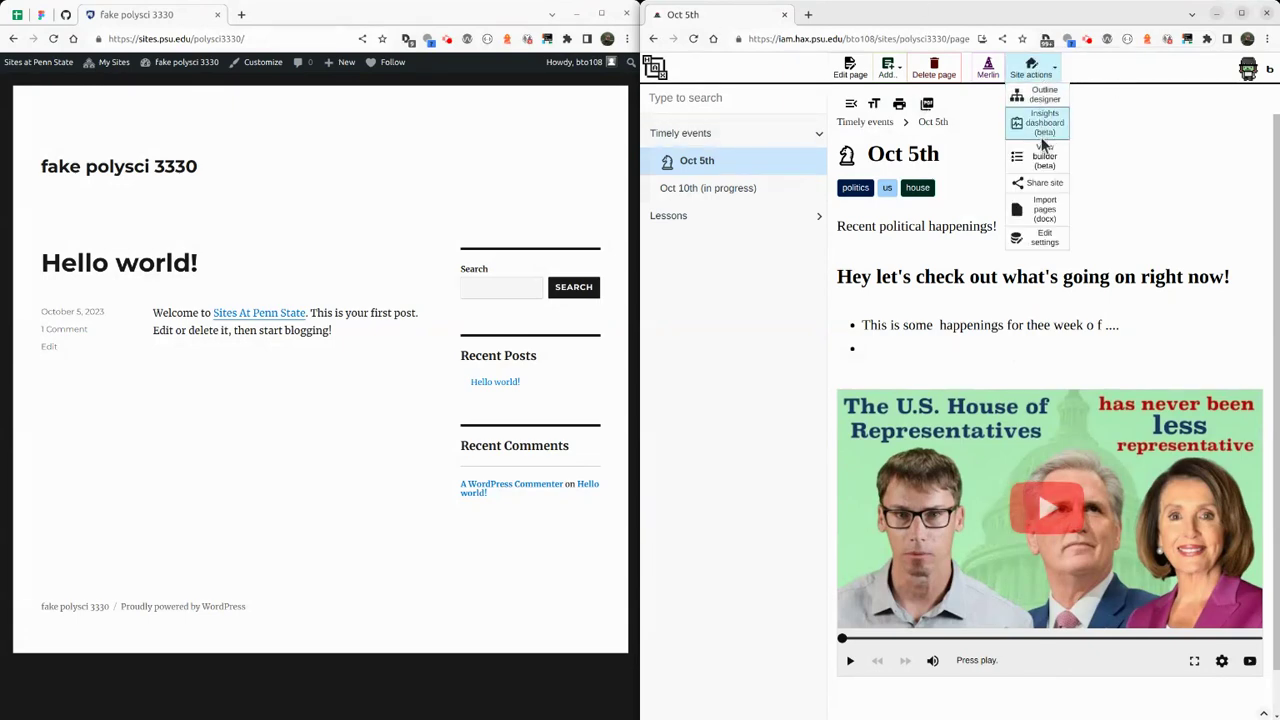
{"action": "left_click", "coordinate": [1043, 185]}
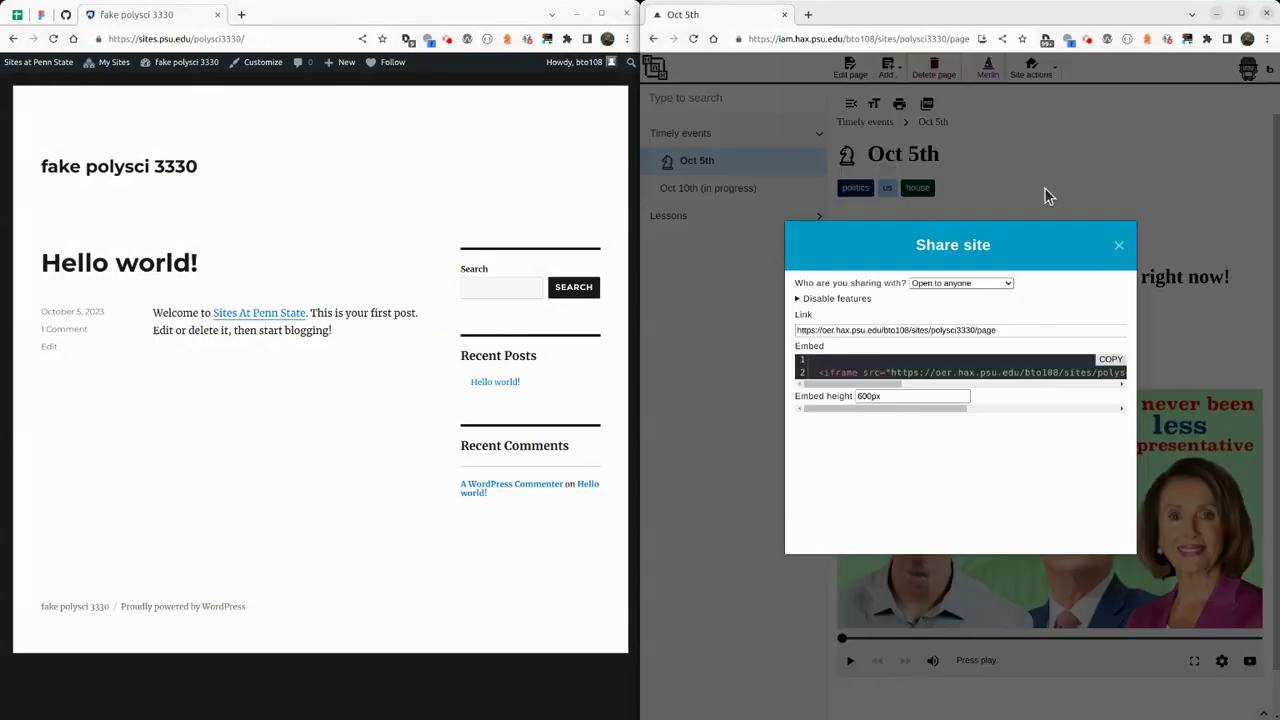
{"action": "left_click", "coordinate": [918, 330]}
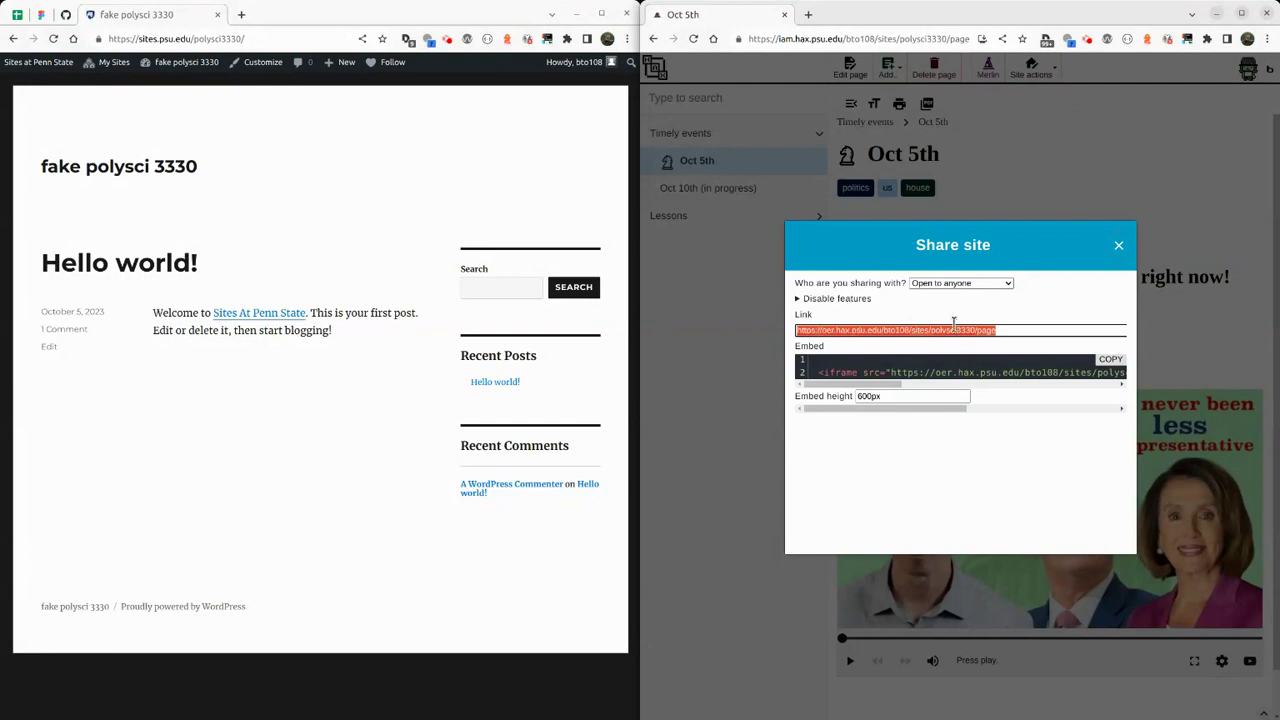
{"action": "left_click", "coordinate": [801, 300]}
Disable left and right columns, search, breadcrumb, print, RSS, git link and footer, then grab the link.
{"action": "left_click", "coordinate": [815, 309]}
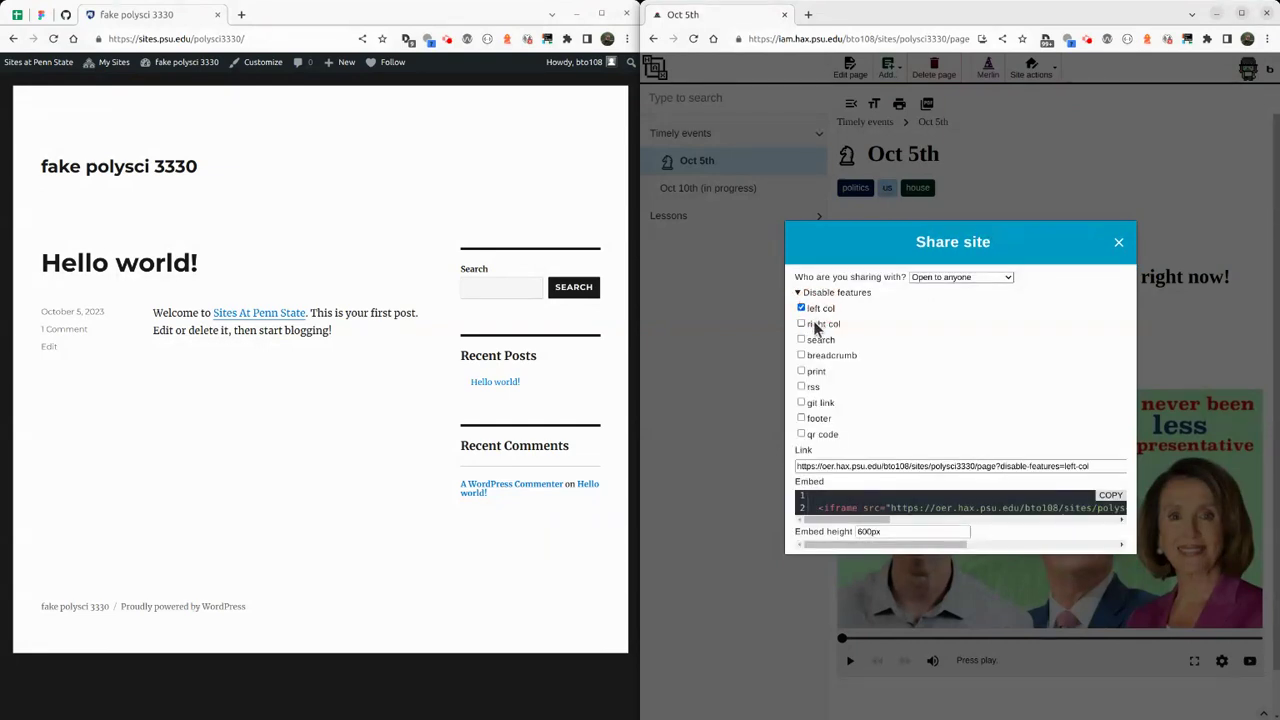
{"action": "left_click", "coordinate": [815, 325]}
{"action": "left_click", "coordinate": [813, 340]}
{"action": "left_click", "coordinate": [812, 355]}
{"action": "left_click", "coordinate": [812, 371]}
{"action": "left_click", "coordinate": [812, 387]}
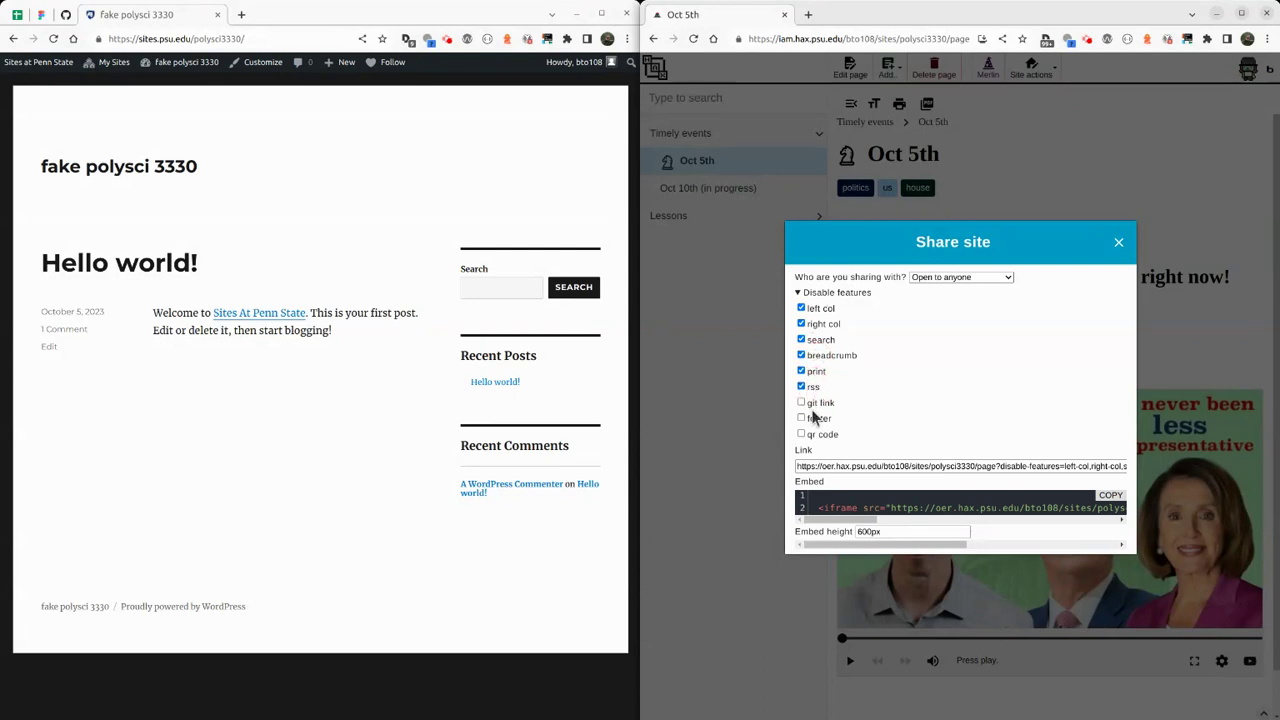
{"action": "left_click", "coordinate": [812, 402]}
{"action": "left_click", "coordinate": [812, 418]}
{"action": "left_click", "coordinate": [912, 465]}
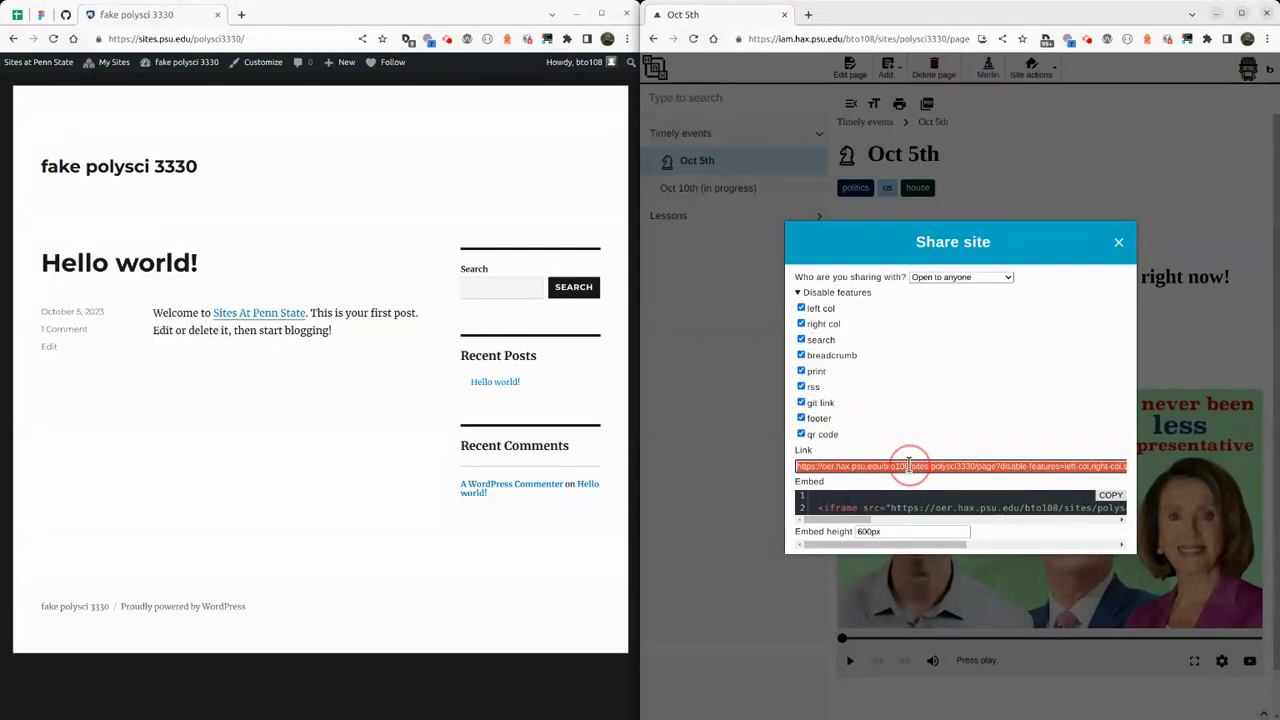
{"action": "key", "text": "ctrl+t"}
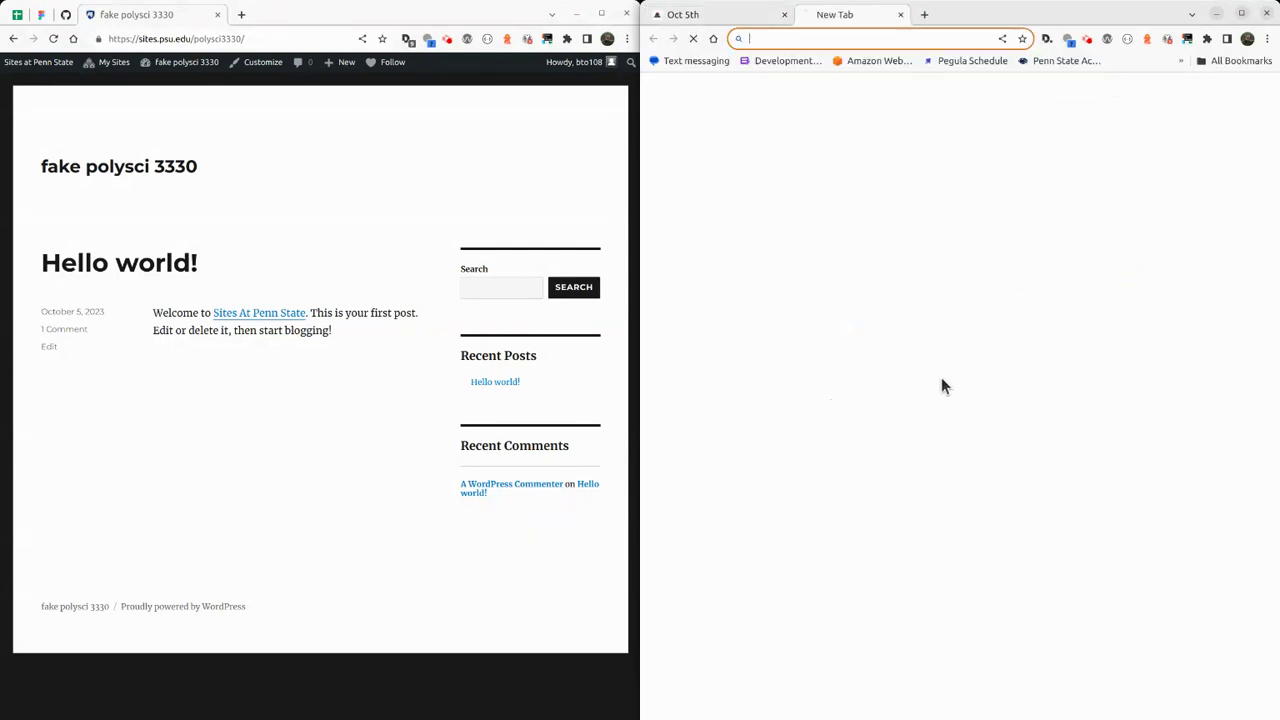
Load the share link to preview the stripped-down page, then close the preview and Share site dialog.
{"action": "key", "text": "ctrl+v"}
{"action": "key", "text": "Return"}
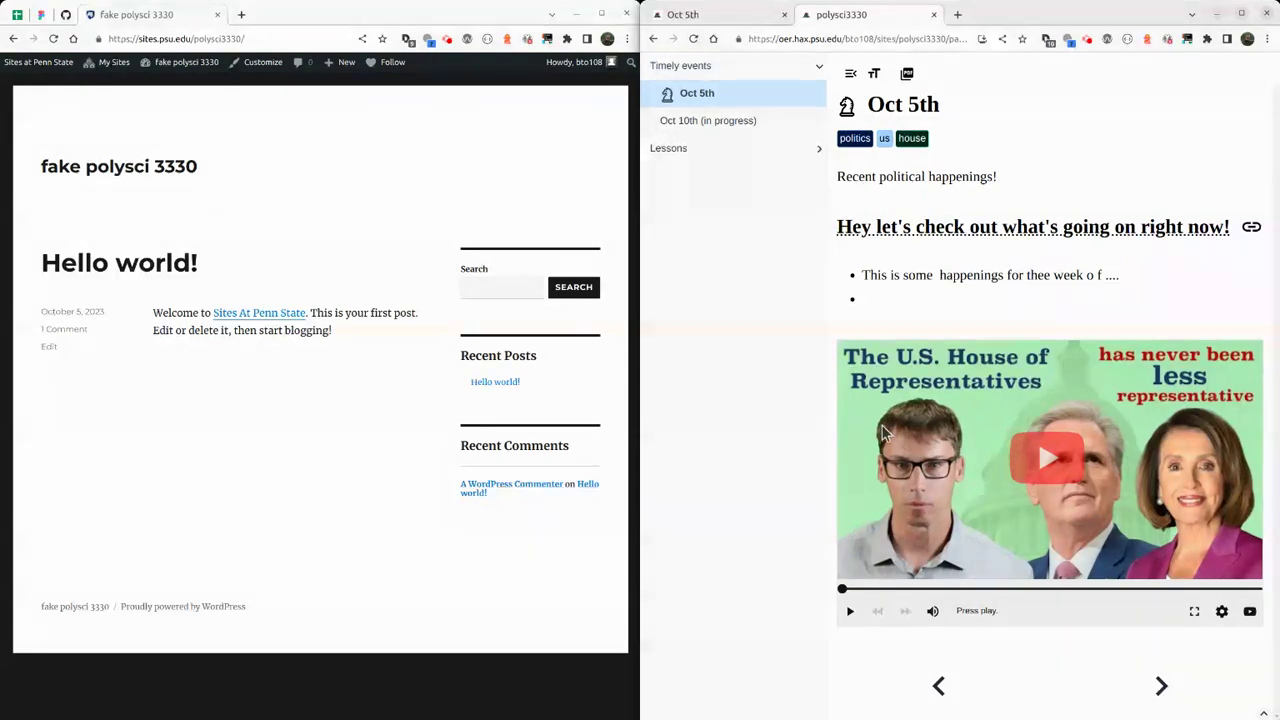
{"action": "left_click", "coordinate": [934, 15]}
{"action": "left_click", "coordinate": [1119, 242]}
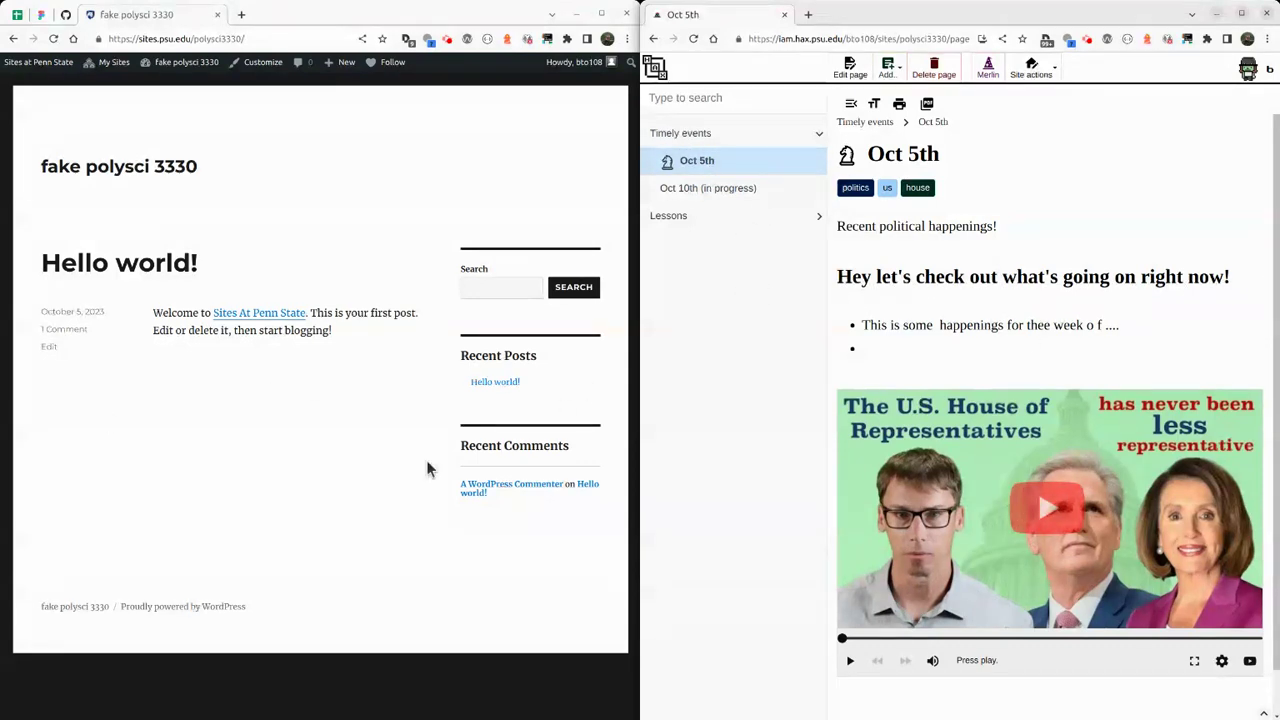
Switch to the WordPress site and start a new page via + New > Page.
{"action": "left_click", "coordinate": [123, 472]}
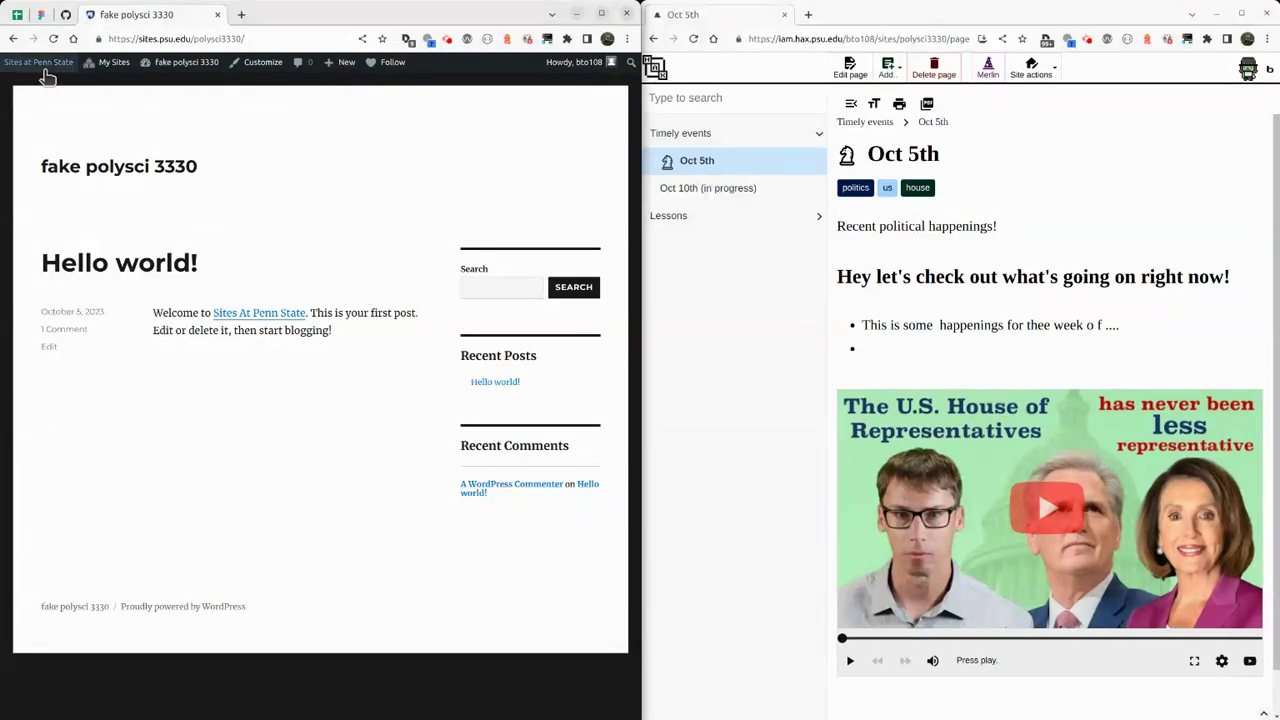
{"action": "left_click", "coordinate": [341, 64]}
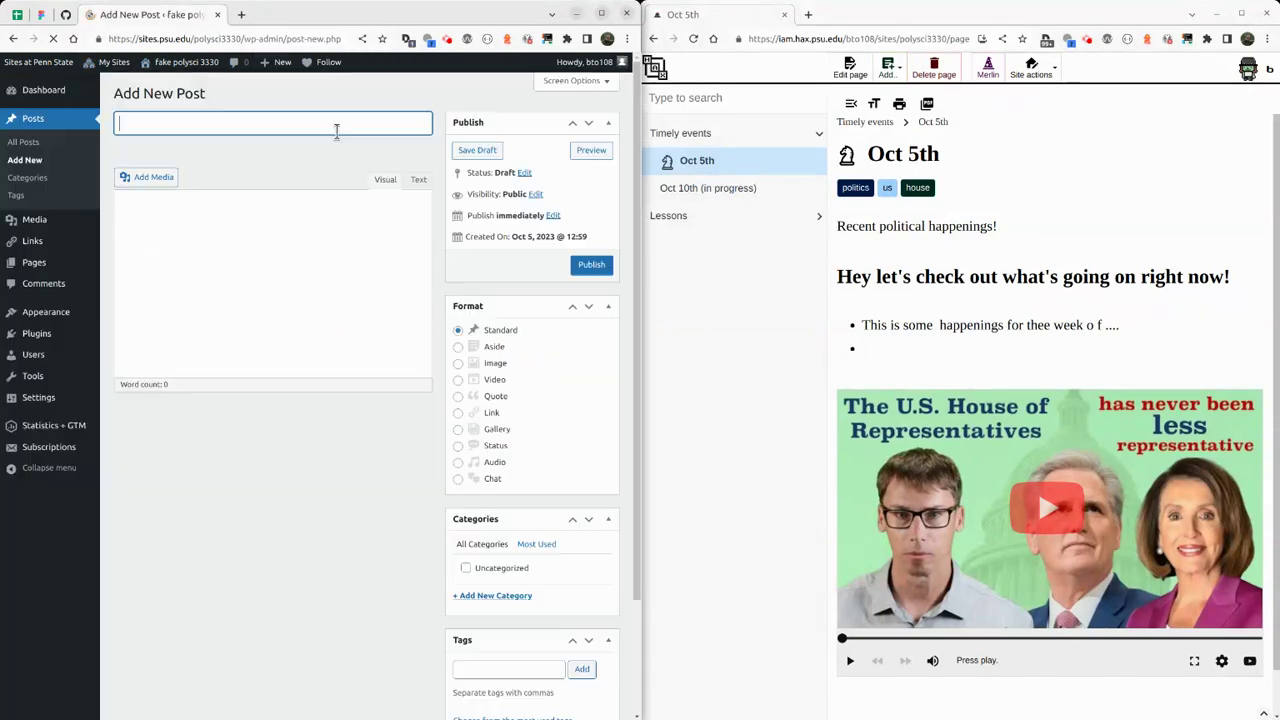
{"action": "mouse_move", "coordinate": [277, 62]}
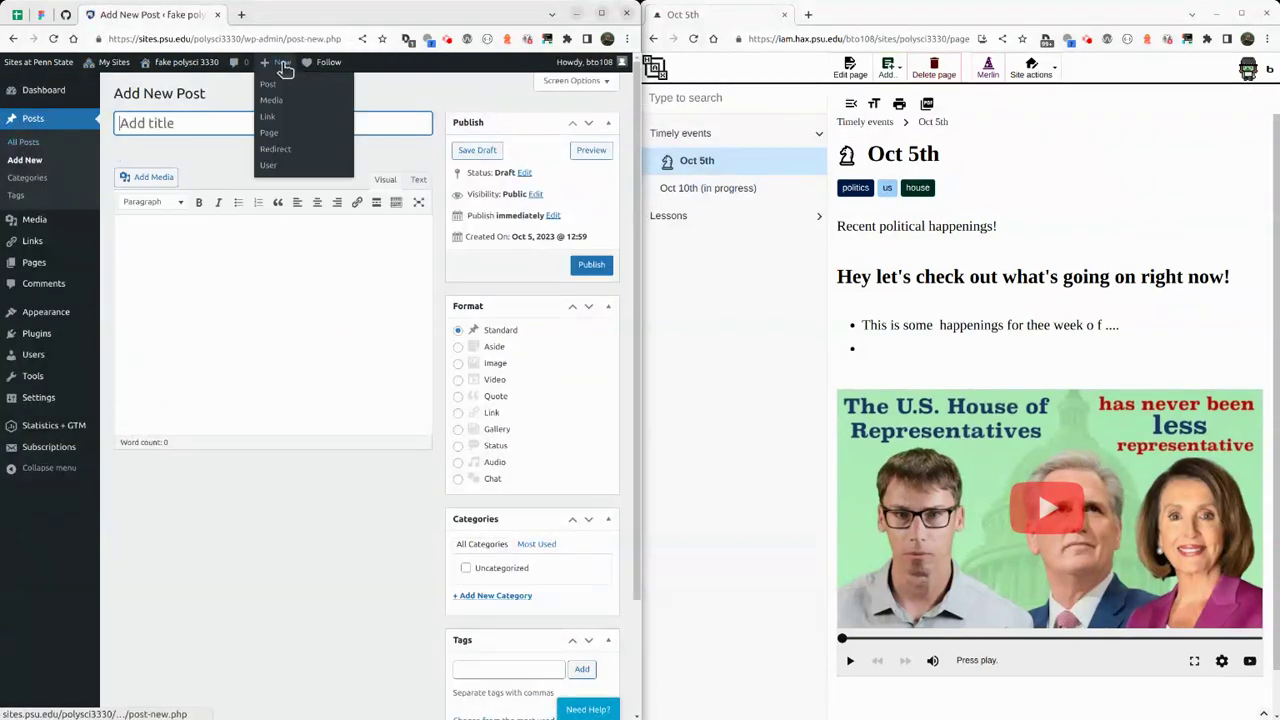
{"action": "left_click", "coordinate": [277, 133]}
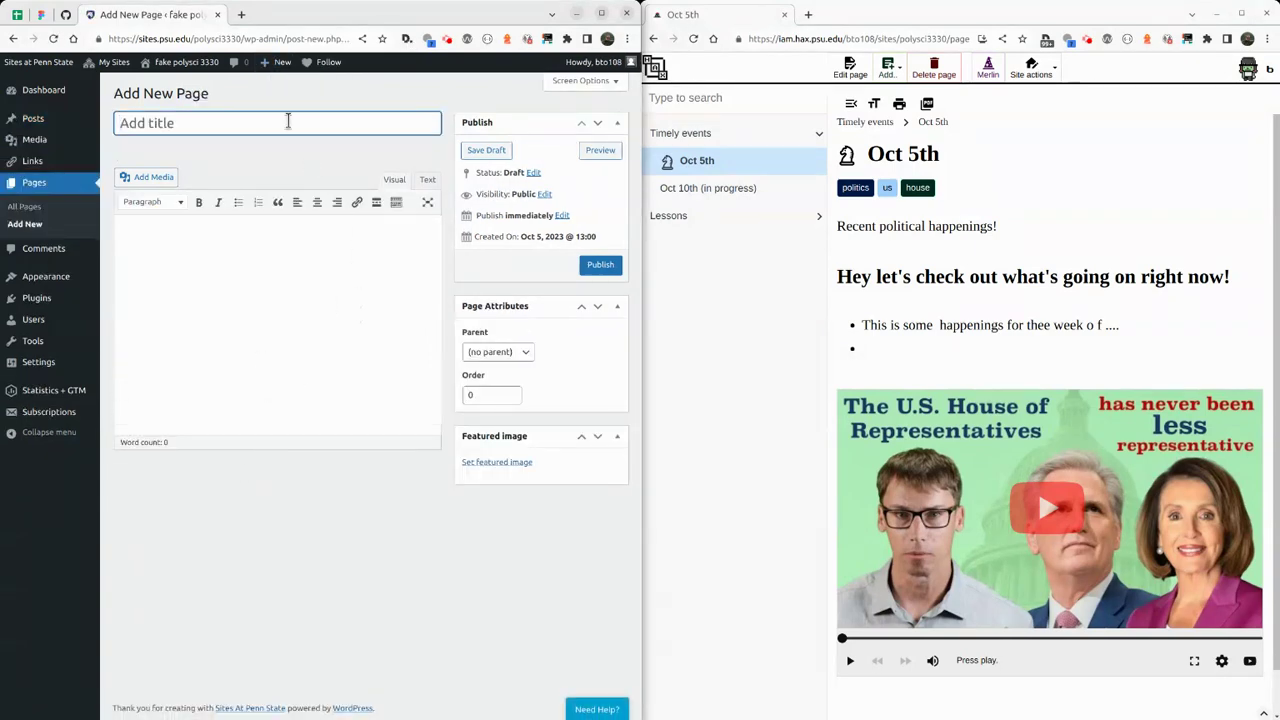
Title the page 'Oct 5th' and write the opening intro line.
{"action": "type", "text": "Oct 5th"}
{"action": "left_click", "coordinate": [249, 299]}
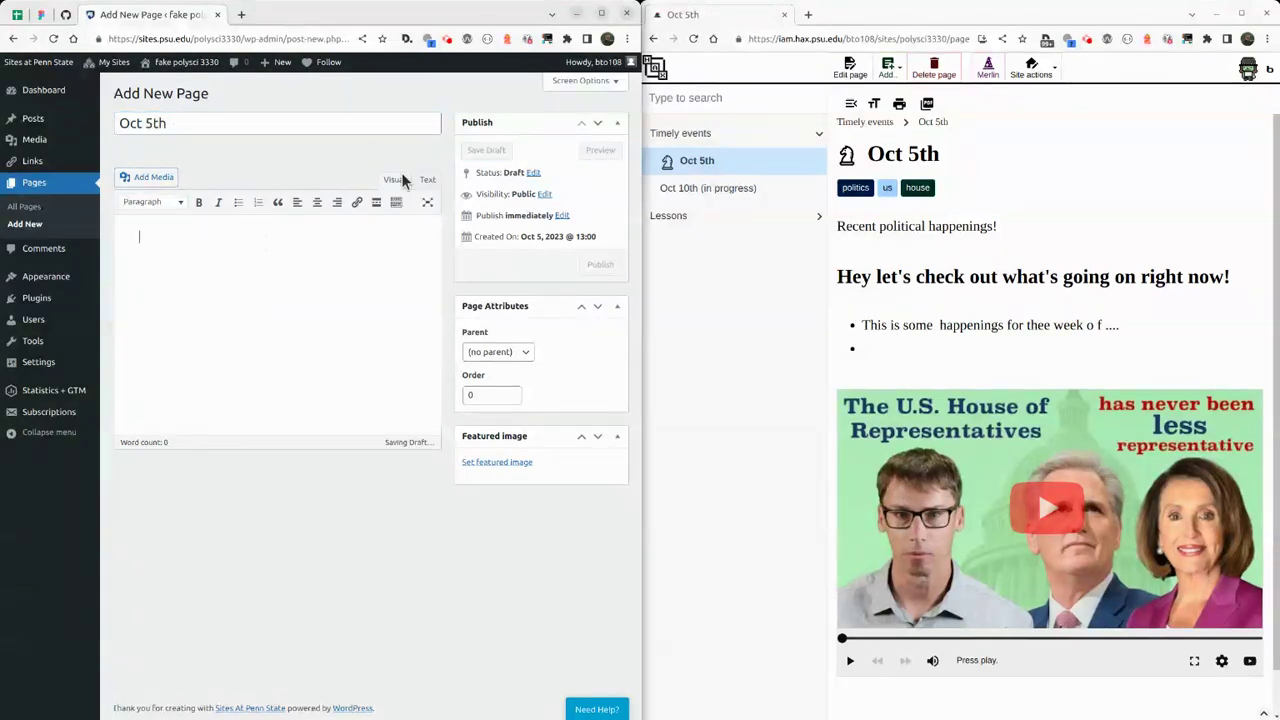
{"action": "type", "text": "Recent Political happenings!"}
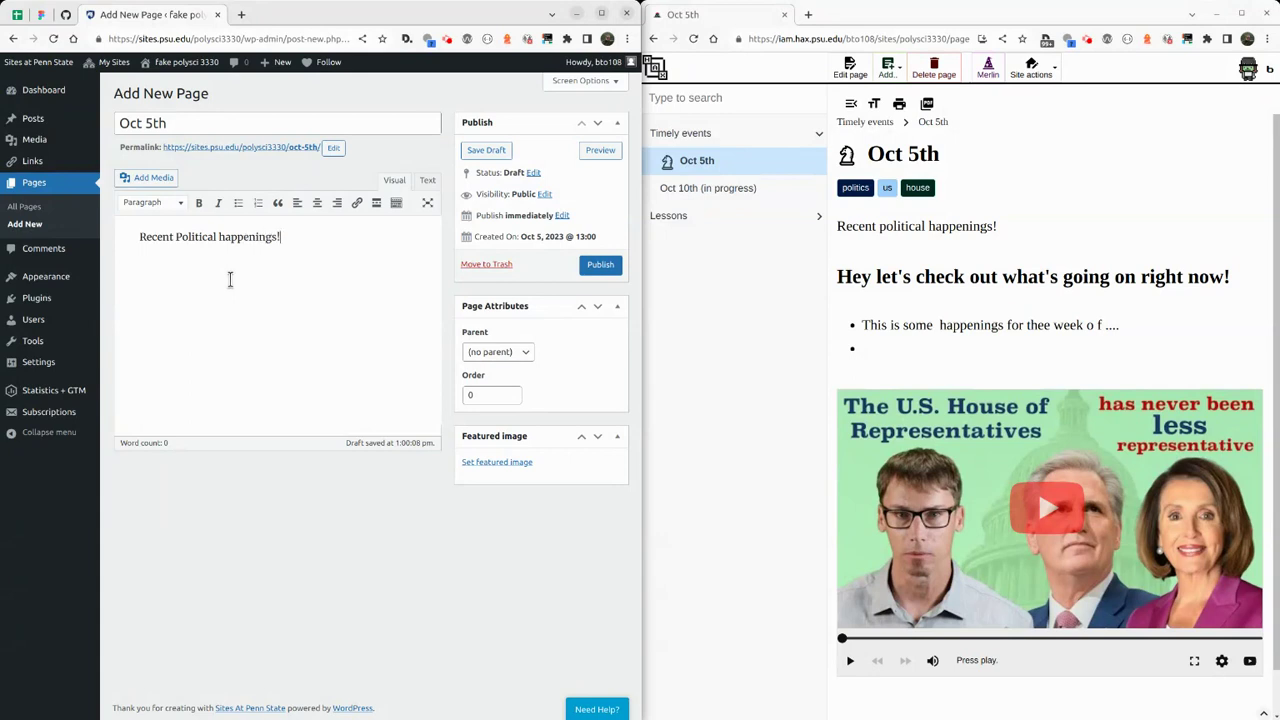
{"action": "key", "text": "Return"}
Add a Heading 2 reading 'check out what's going on right now!' and fix its typo.
{"action": "left_click", "coordinate": [168, 210]}
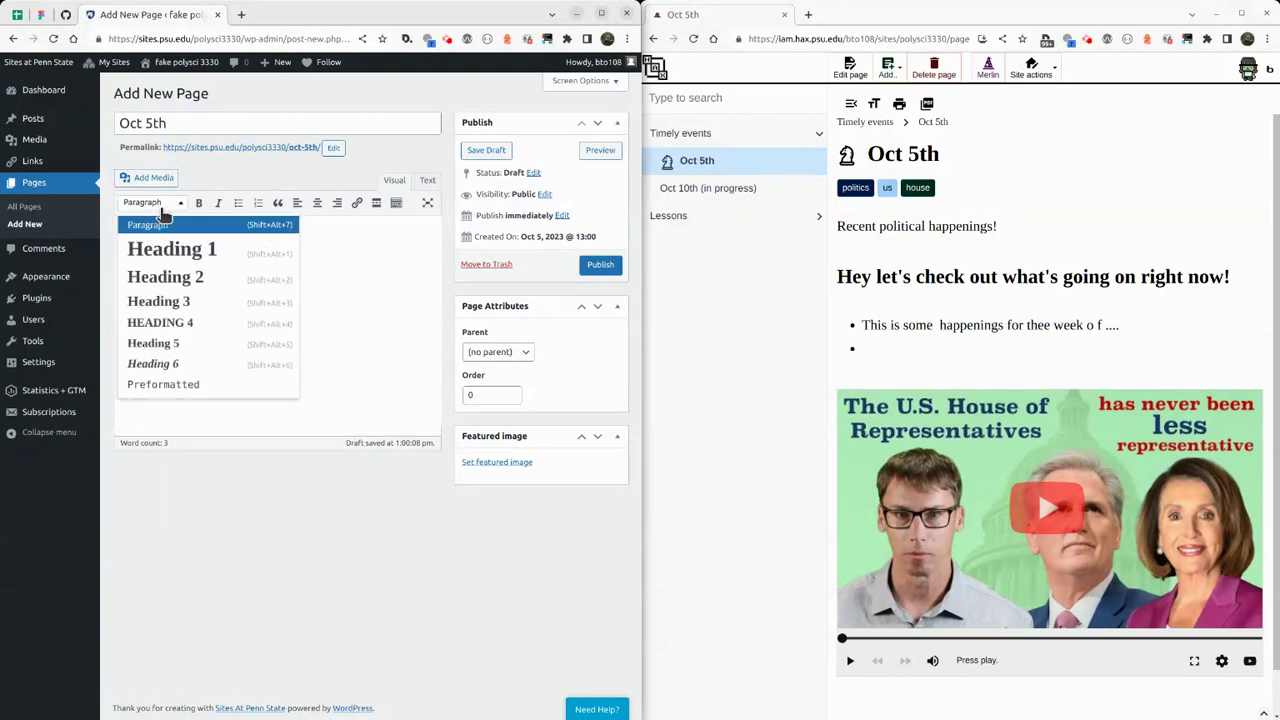
{"action": "left_click", "coordinate": [192, 279]}
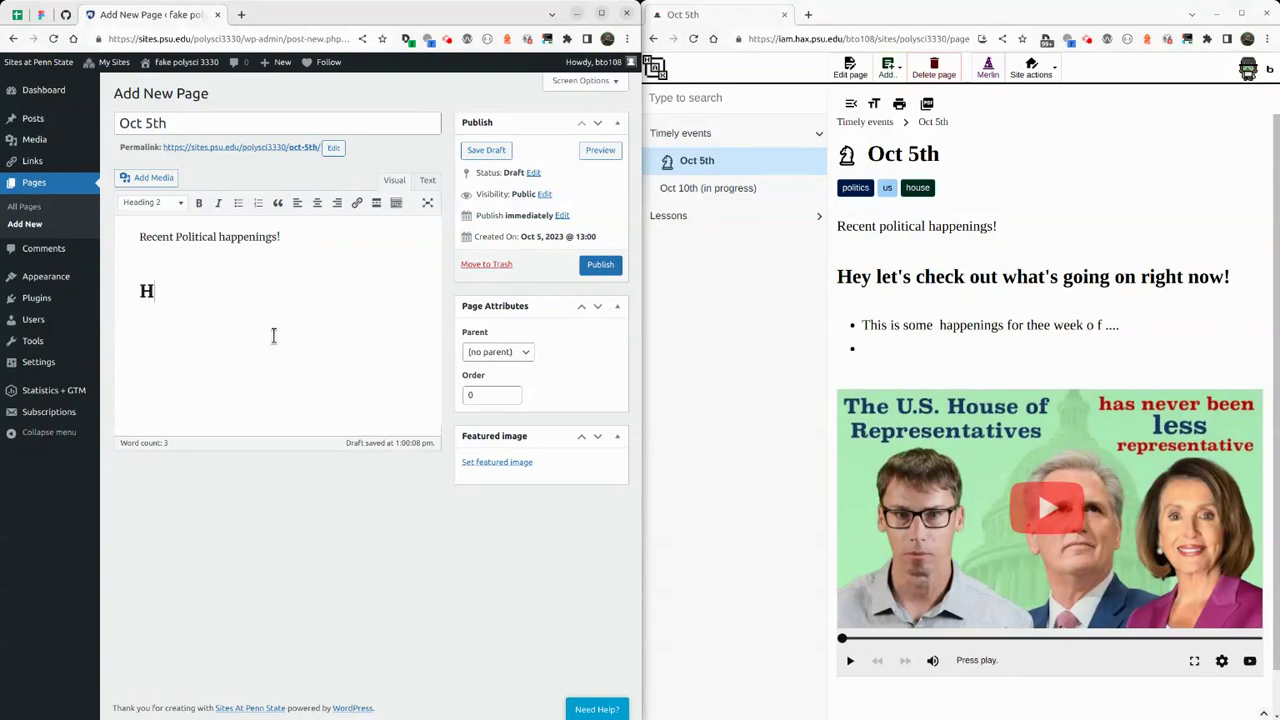
{"action": "type", "text": "che"}
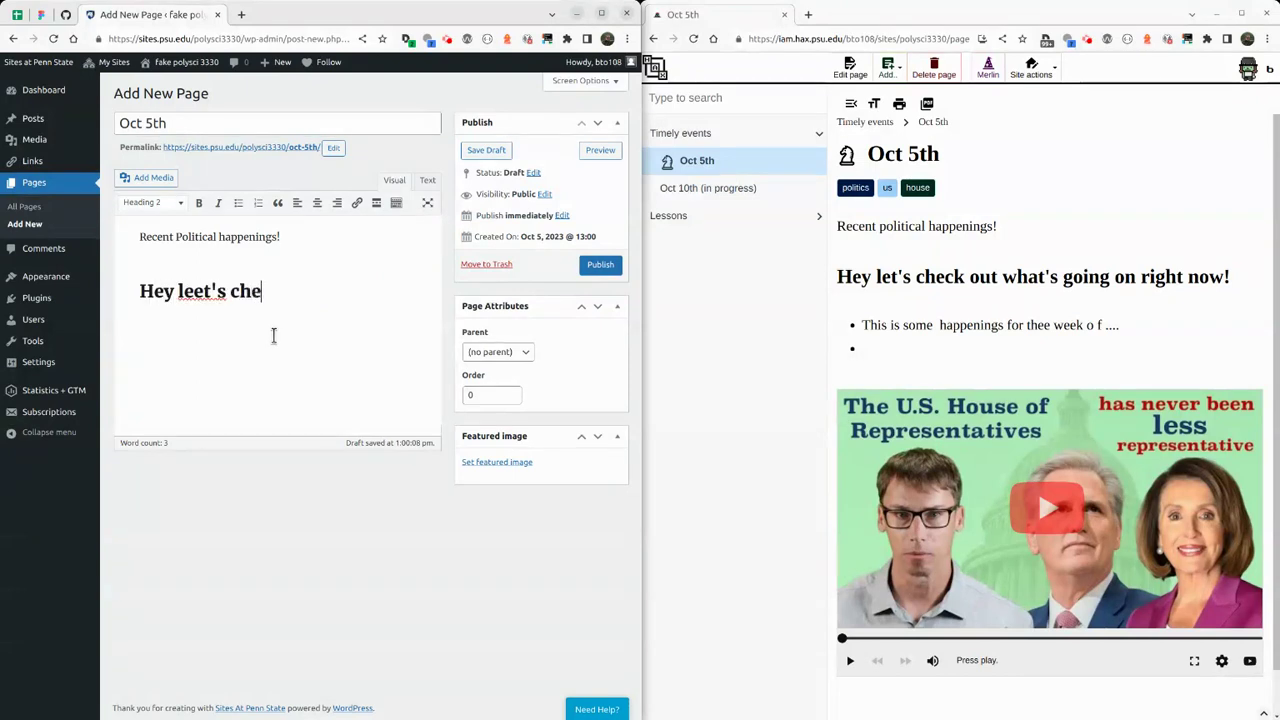
{"action": "type", "text": "ck out what's goin"}
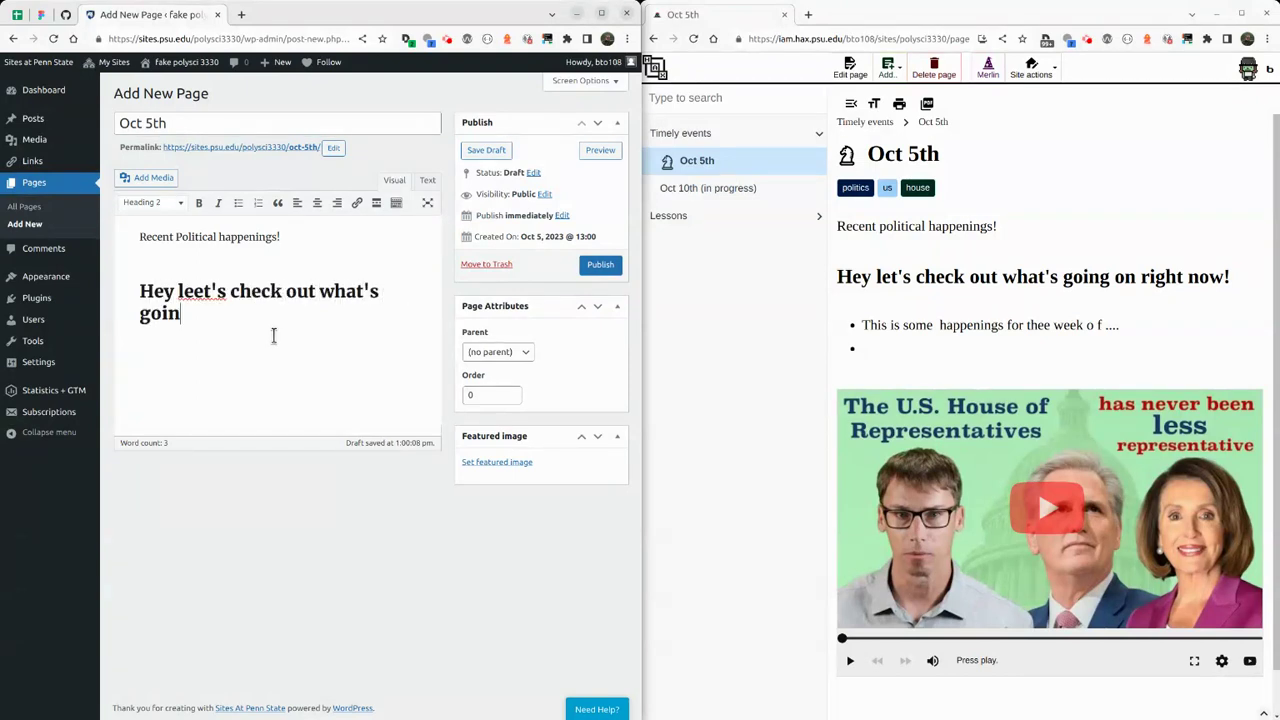
{"action": "type", "text": "g on right now!"}
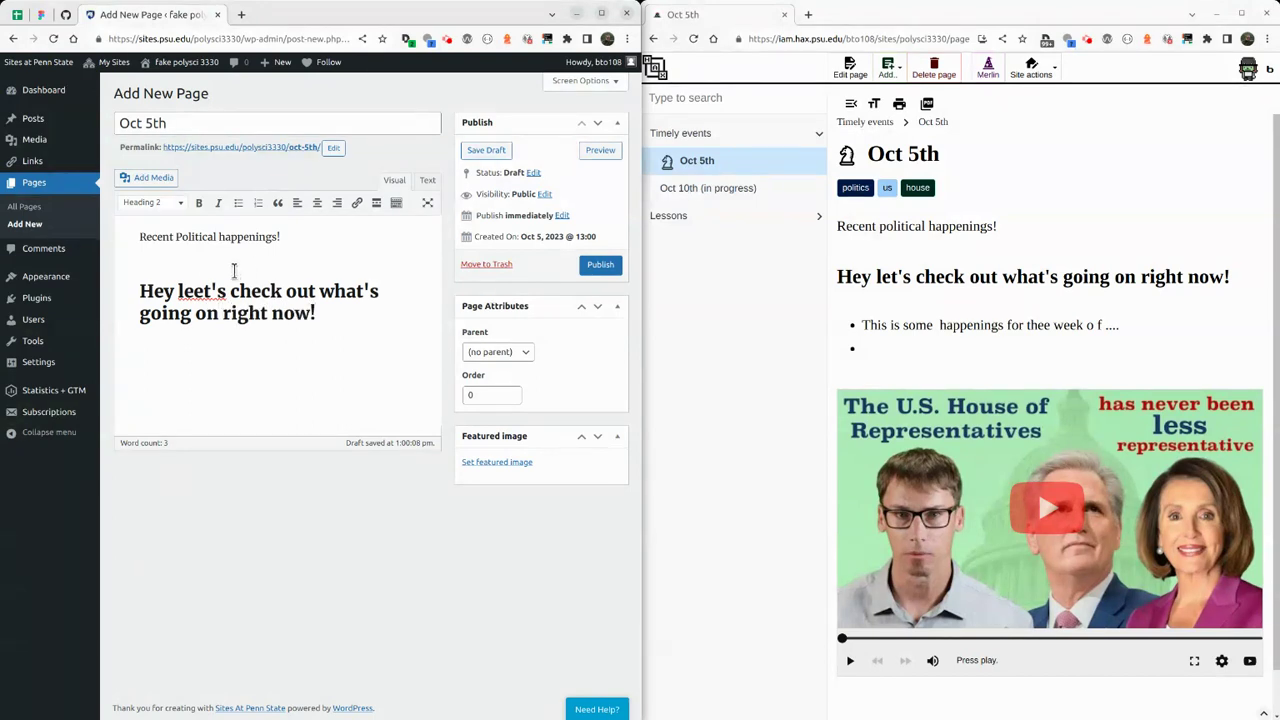
{"action": "left_click", "coordinate": [197, 291]}
{"action": "key", "text": "BackSpace"}
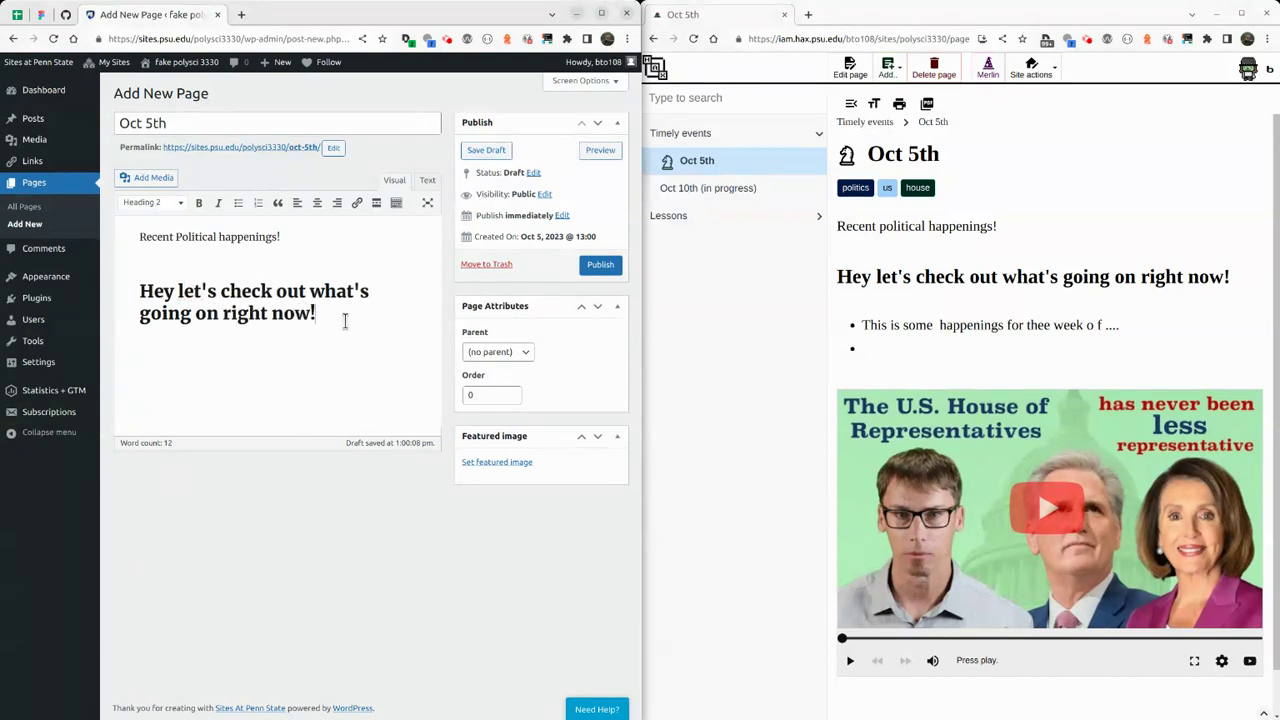
Add a bullet ending 'for the week of...' and bring up the page's media options.
{"action": "key", "text": "Return"}
{"action": "type", "text": "-"}
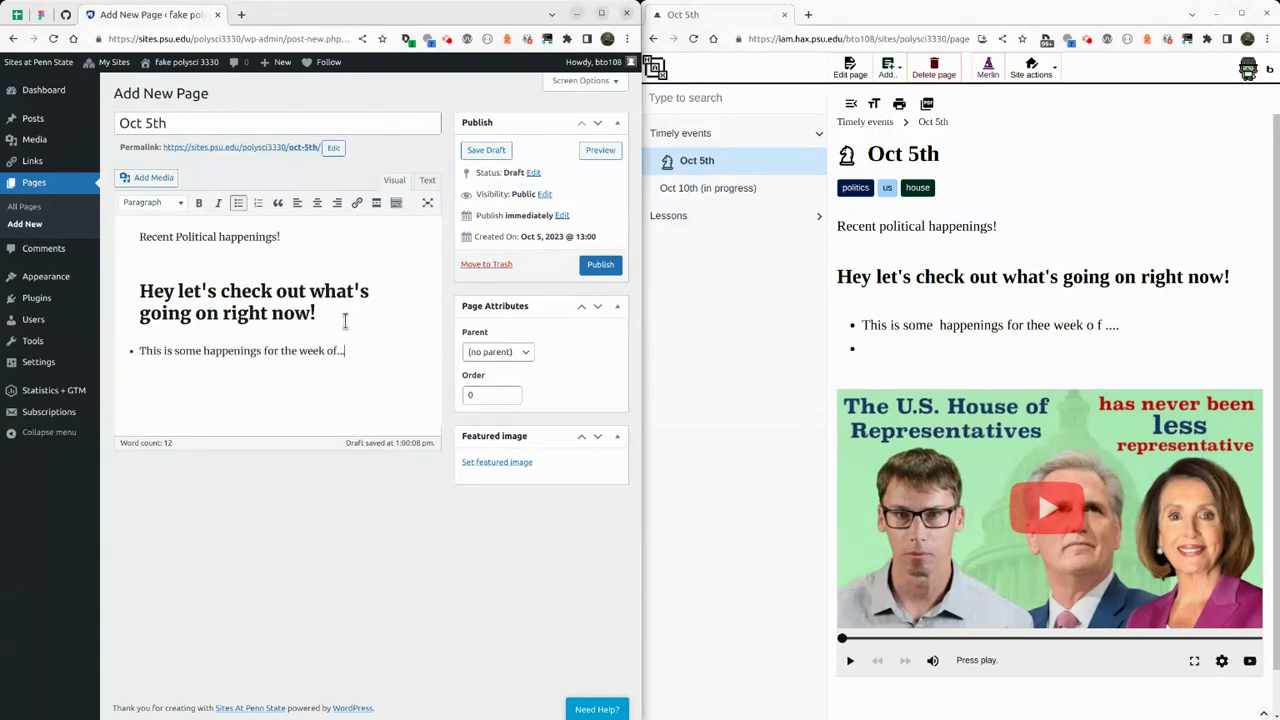
{"action": "type", "text": "for the week of..."}
{"action": "key", "text": "Return"}
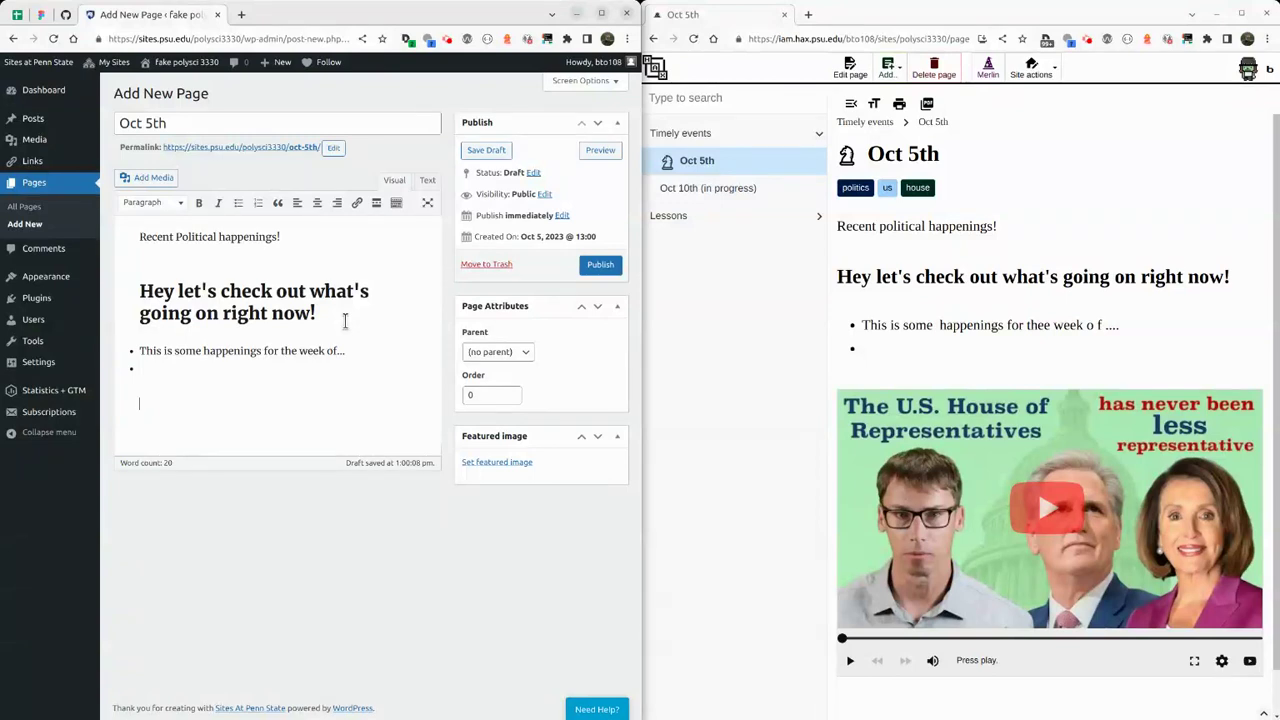
{"action": "left_click", "coordinate": [131, 179]}
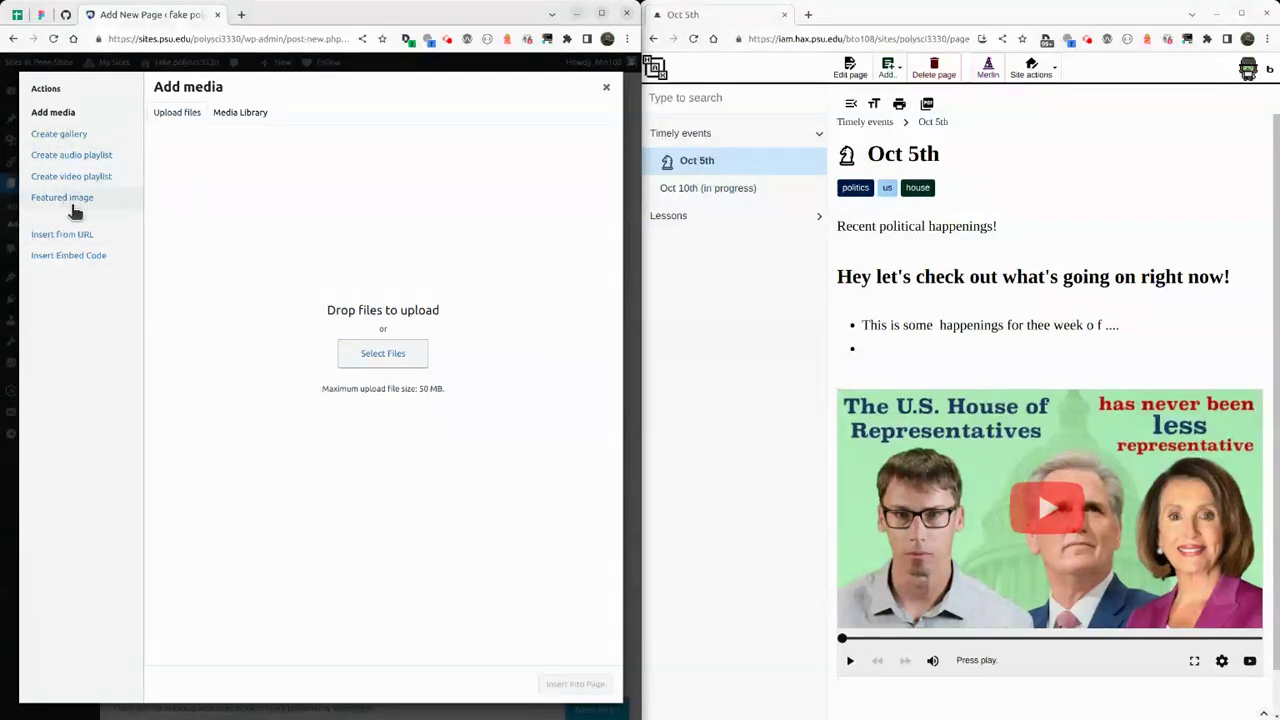
Settle on the Insert Embed Code pane, then open HAX's Oct 5th page for editing.
{"action": "left_click", "coordinate": [72, 240]}
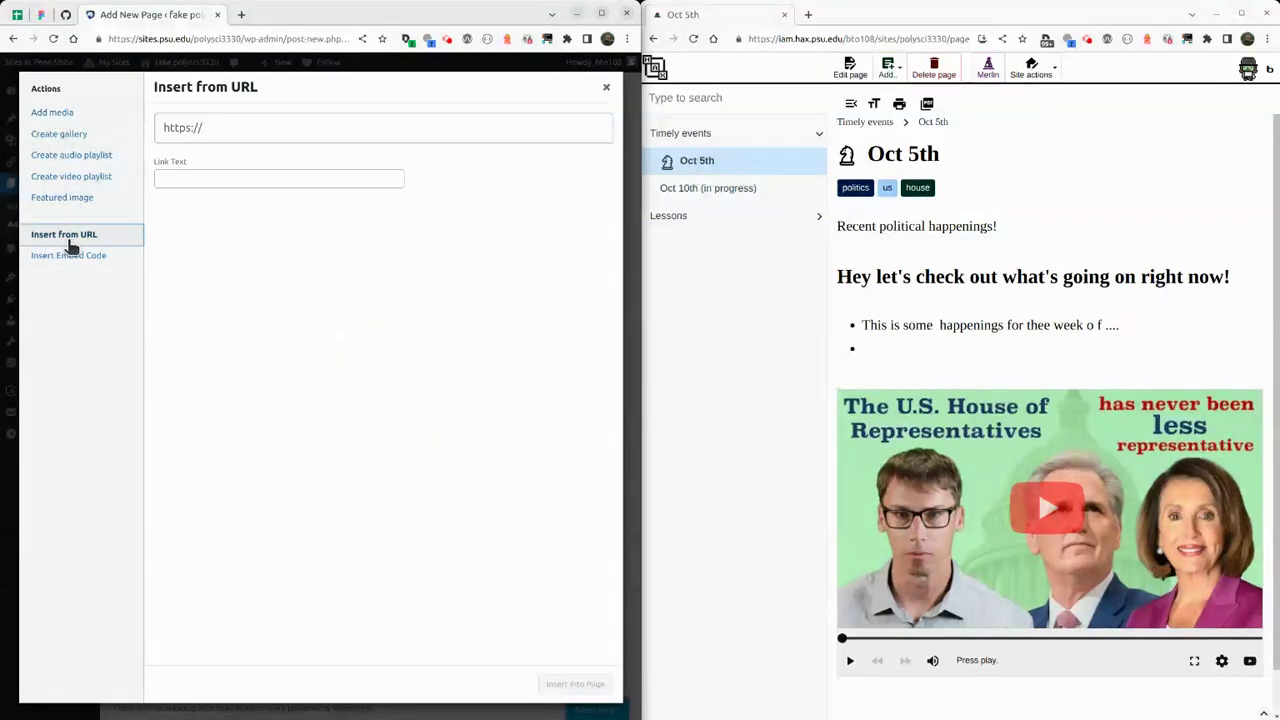
{"action": "left_click", "coordinate": [72, 256]}
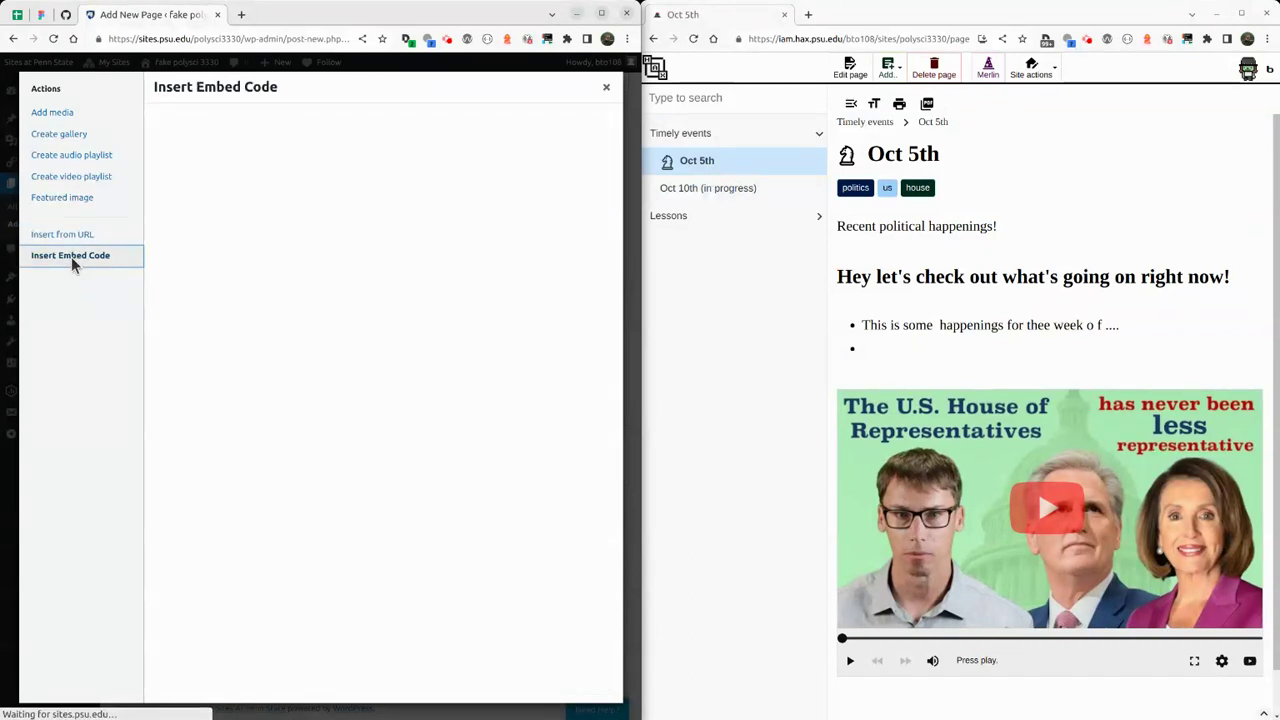
{"action": "left_click", "coordinate": [85, 178]}
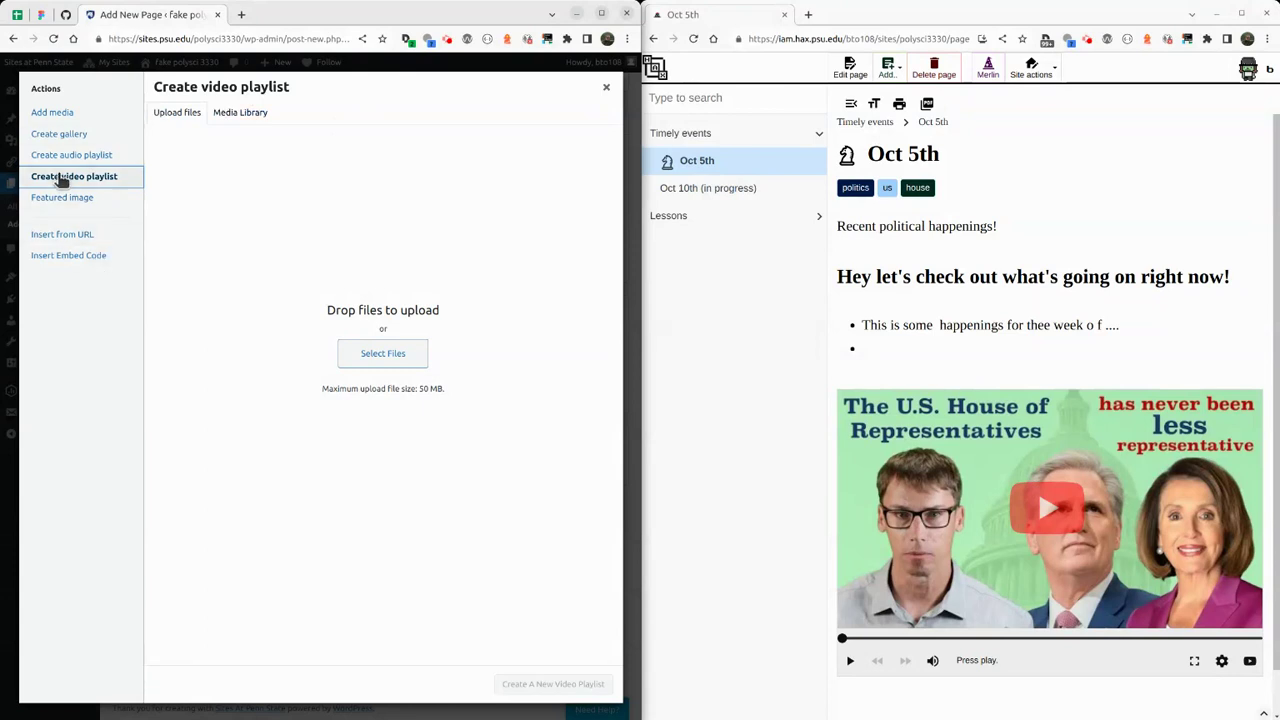
{"action": "left_click", "coordinate": [100, 257]}
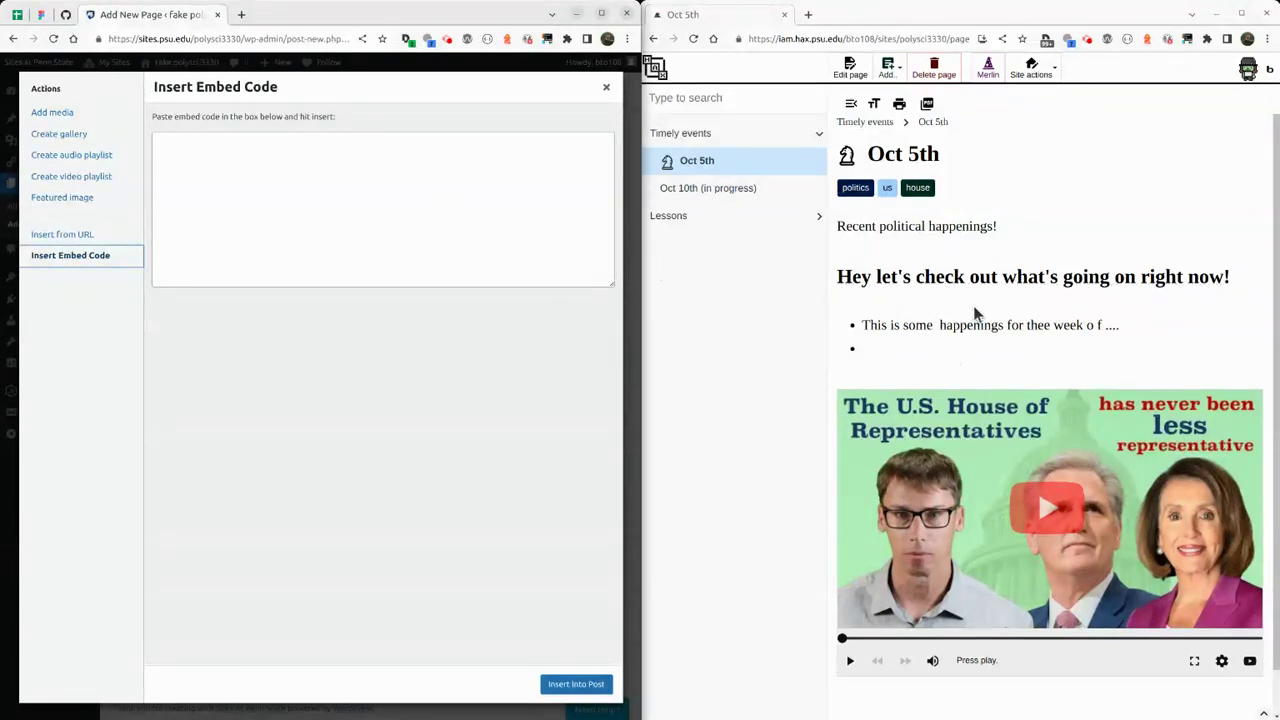
{"action": "left_click", "coordinate": [850, 68]}
{"action": "left_click", "coordinate": [921, 314]}
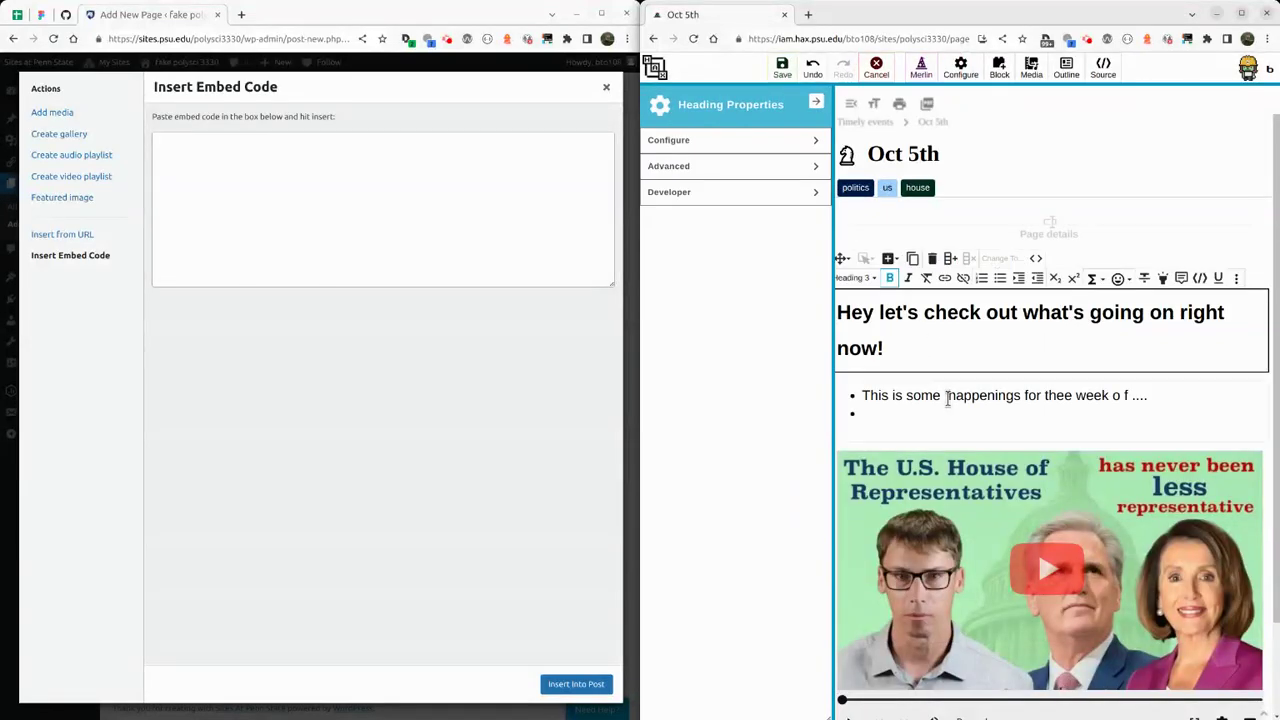
Correct the bullet to 'This is some happenings for the week of...' and save the page.
{"action": "left_click", "coordinate": [946, 395]}
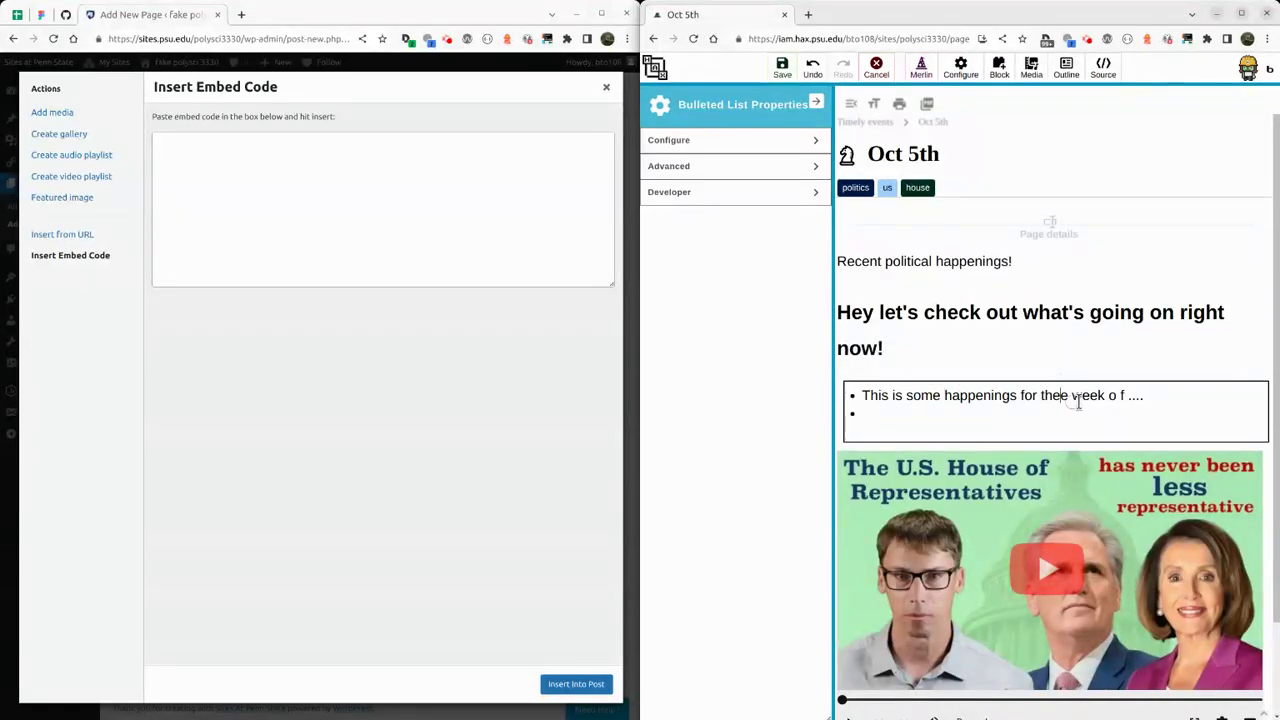
{"action": "key", "text": "BackSpace"}
{"action": "key", "text": "BackSpace"}
{"action": "left_click", "coordinate": [782, 68]}
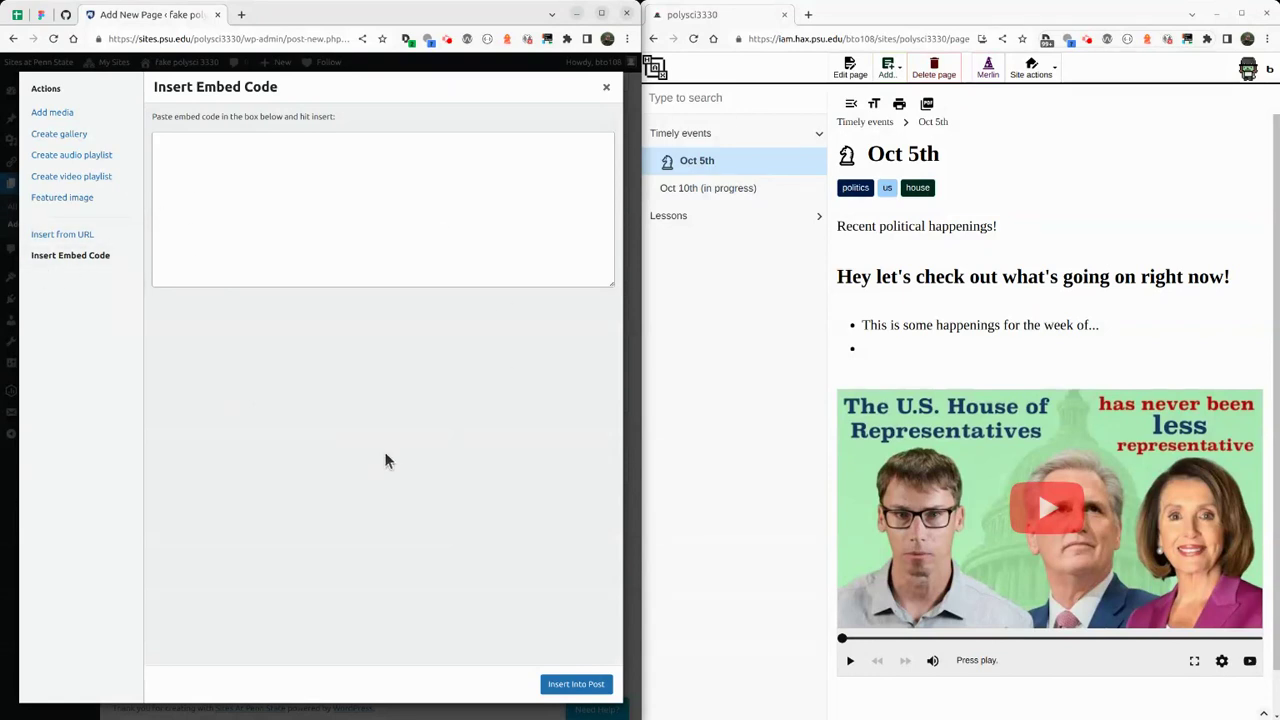
Go to YouTube in a new tab and search for 'us house of representatives'.
{"action": "left_click", "coordinate": [241, 15]}
{"action": "type", "text": "youtube.com"}
{"action": "key", "text": "Return"}
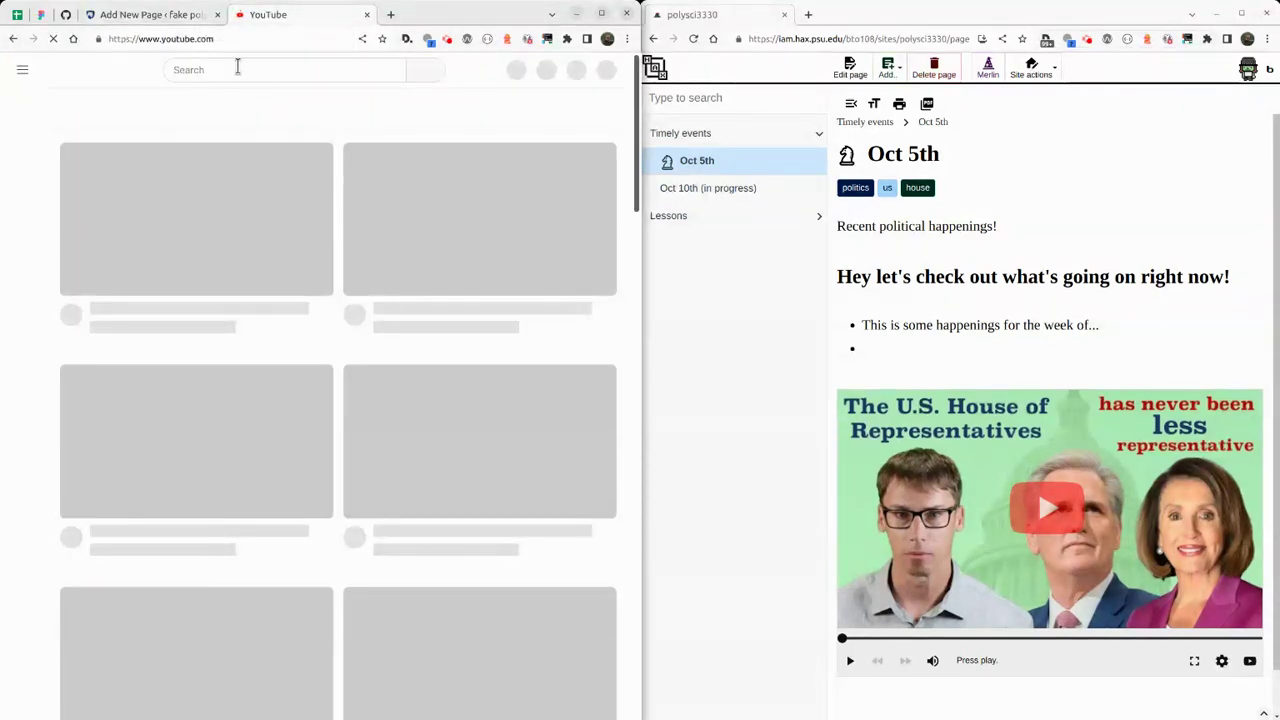
{"action": "left_click", "coordinate": [238, 67]}
{"action": "type", "text": "US"}
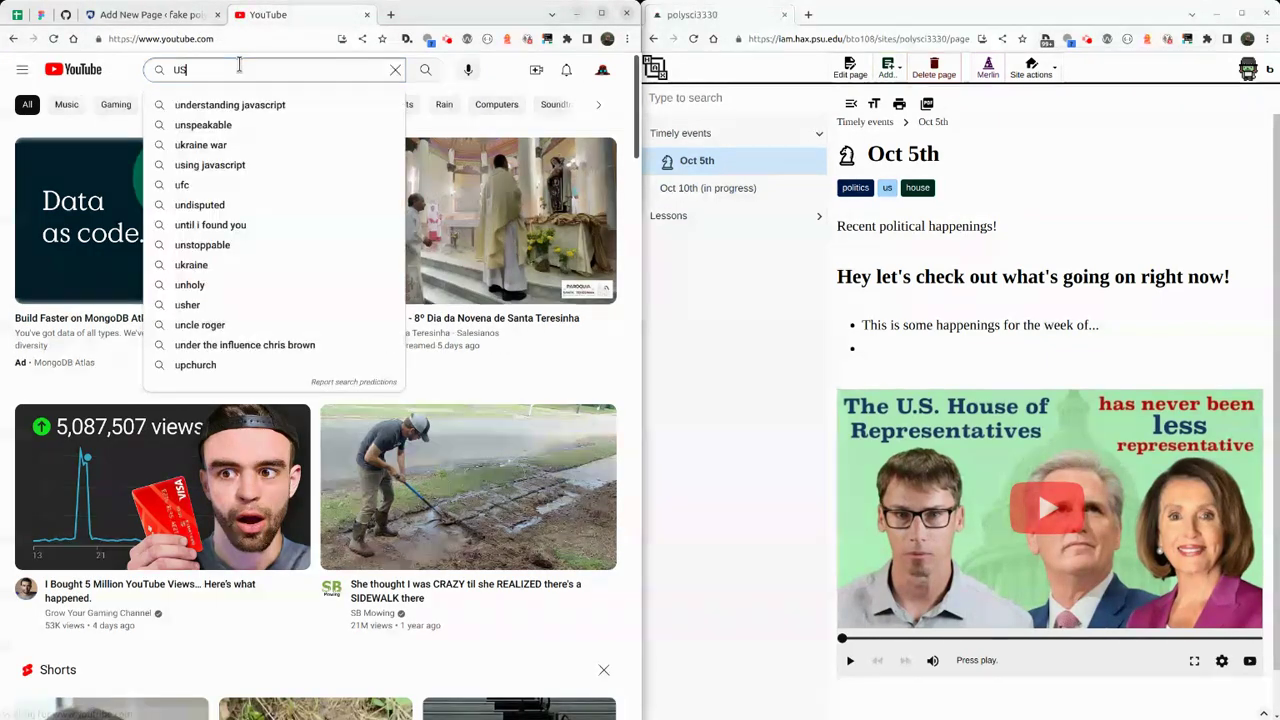
{"action": "type", "text": " House of"}
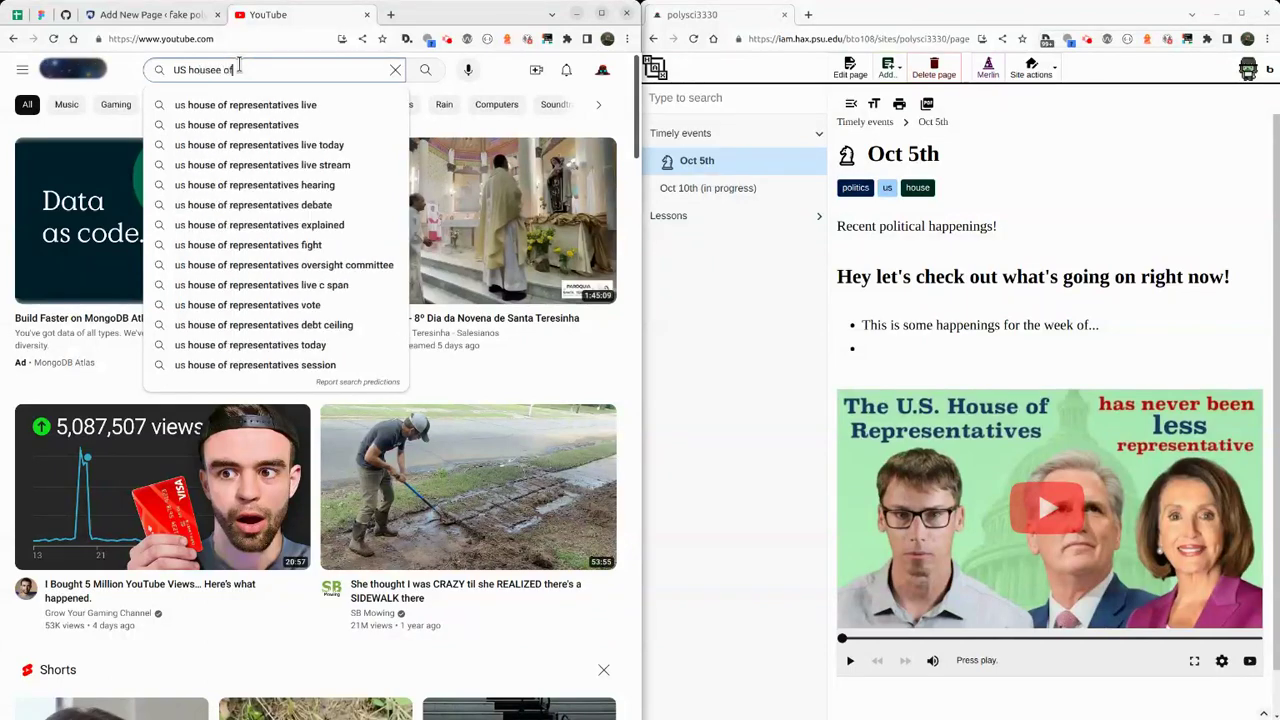
{"action": "key", "text": "Down"}
{"action": "key", "text": "Down"}
{"action": "key", "text": "Return"}
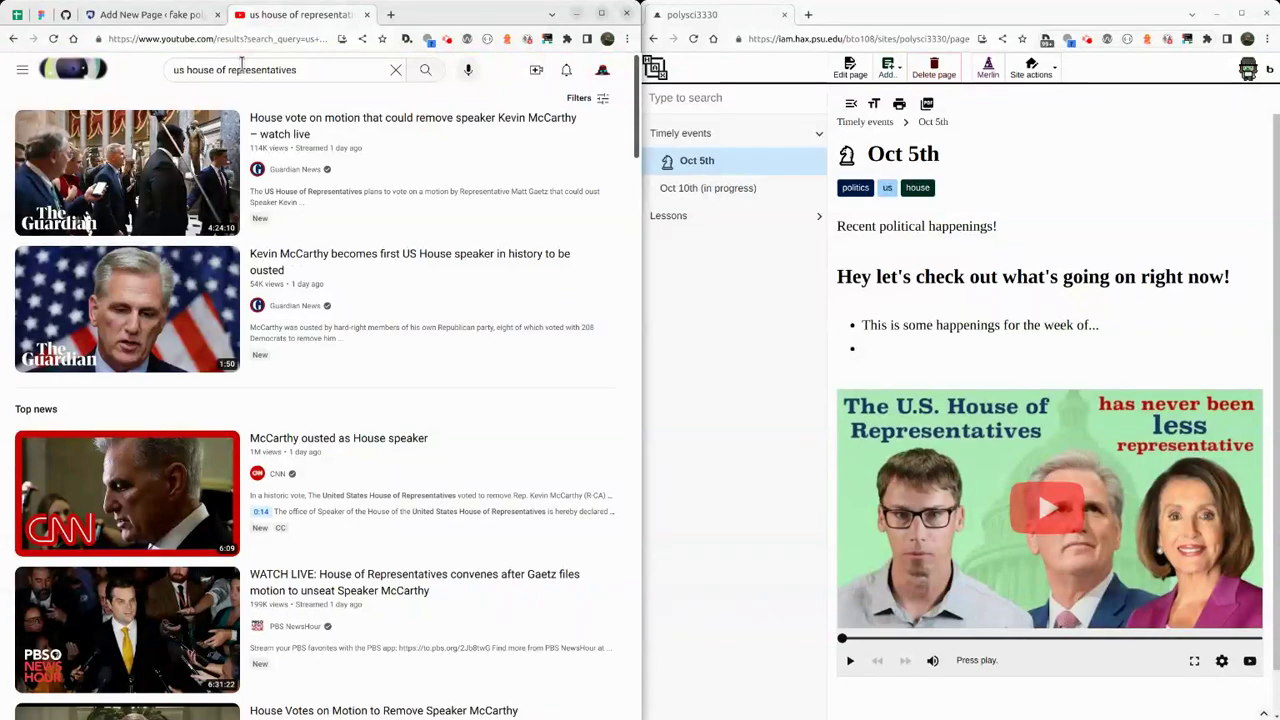
Open the 'House Has Never Been Less Representative' Short, browse its share options, then go back.
{"action": "scroll", "coordinate": [478, 213], "scroll_direction": "down", "scroll_amount": 7}
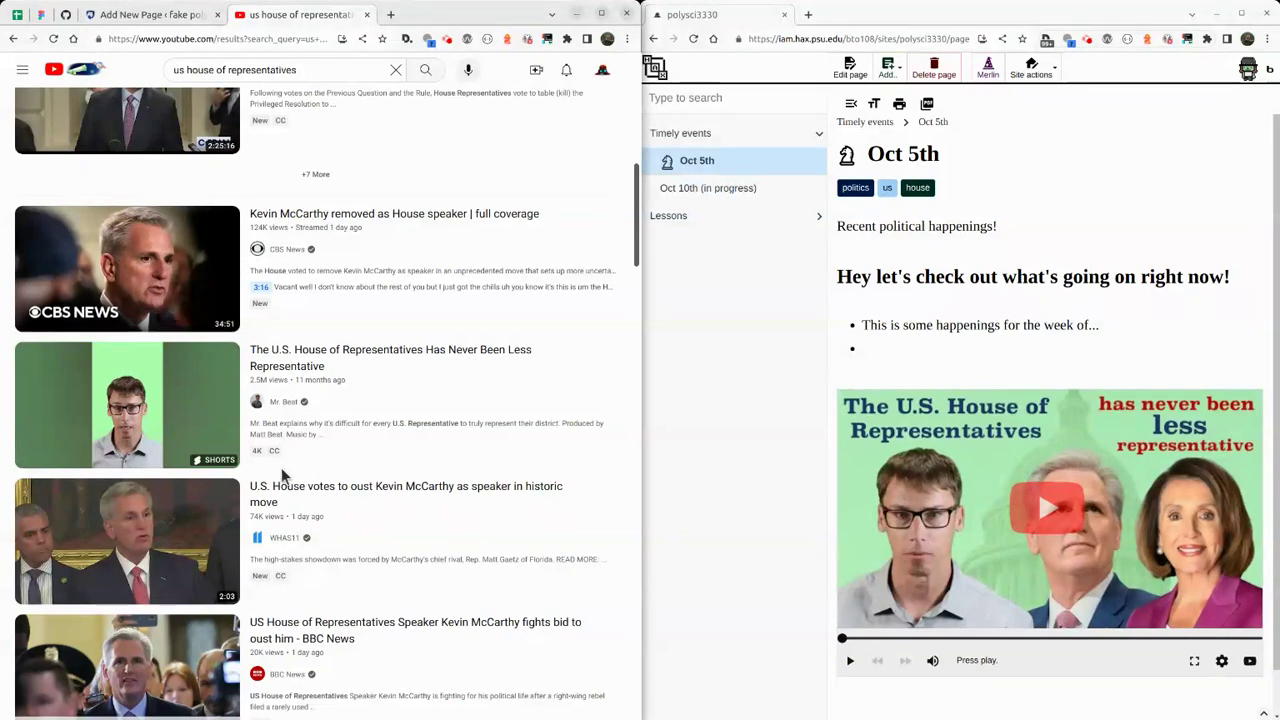
{"action": "left_click", "coordinate": [604, 352]}
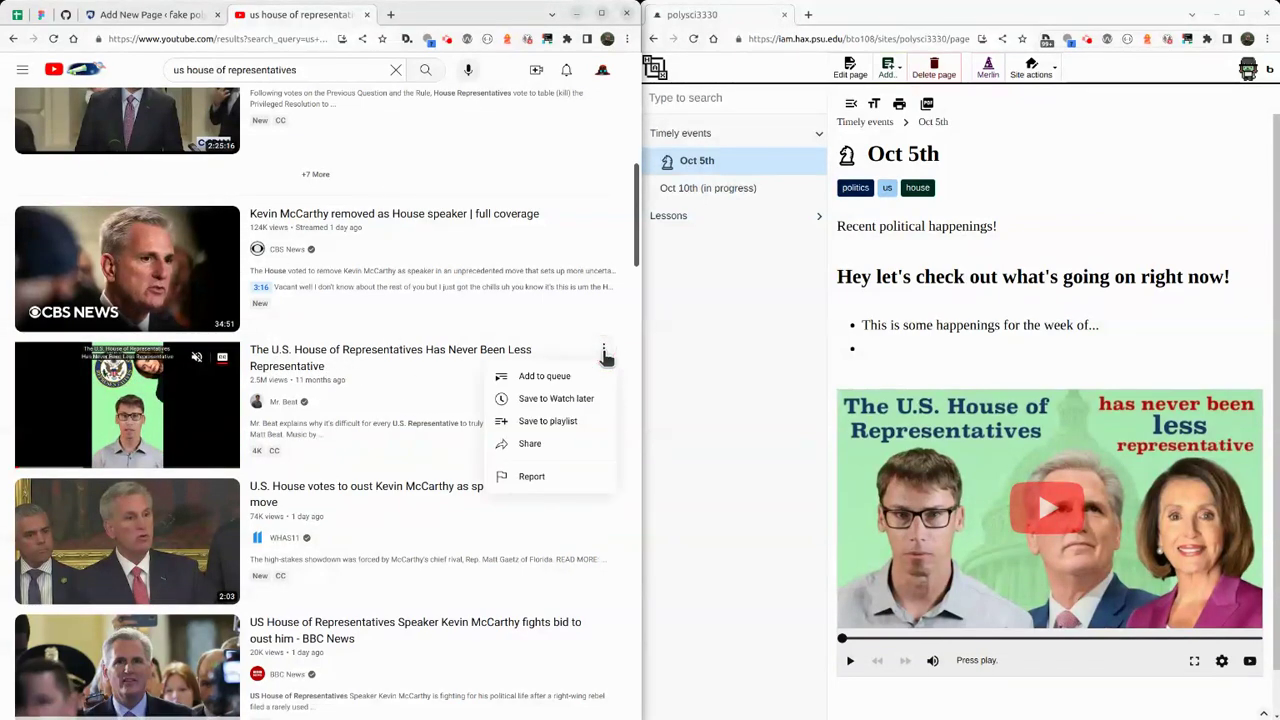
{"action": "left_click", "coordinate": [310, 367]}
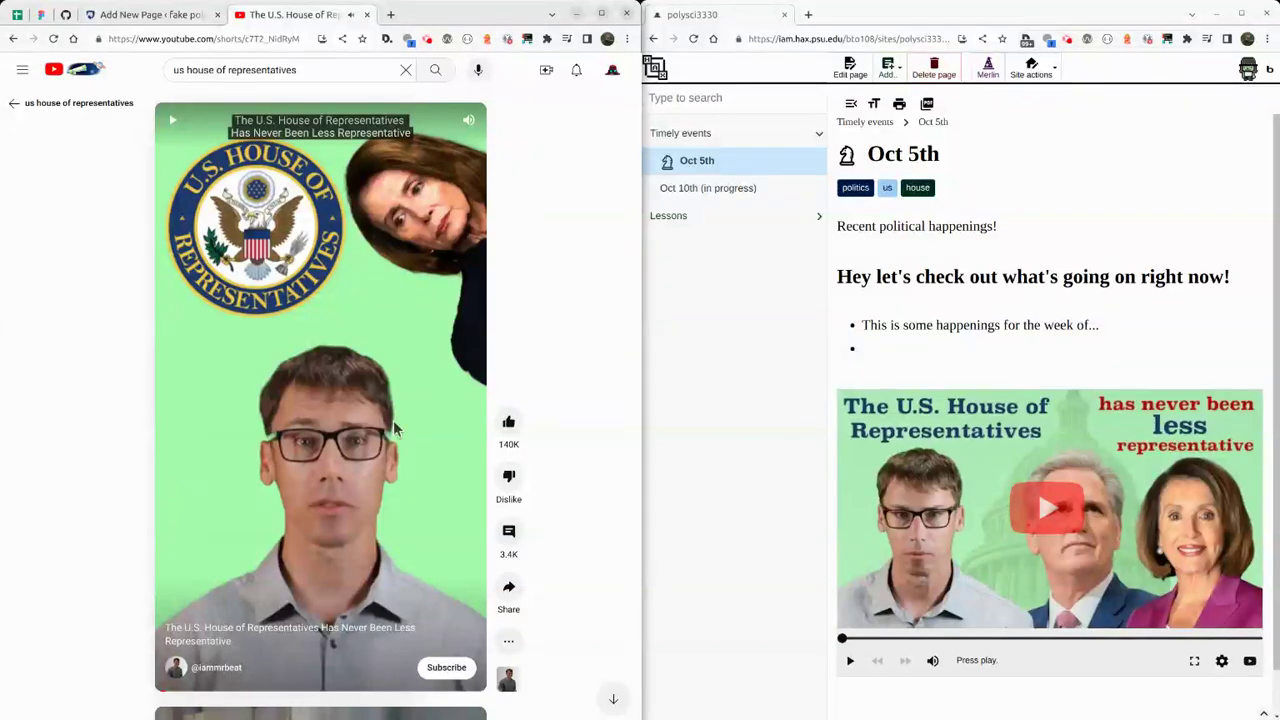
{"action": "left_click", "coordinate": [507, 592]}
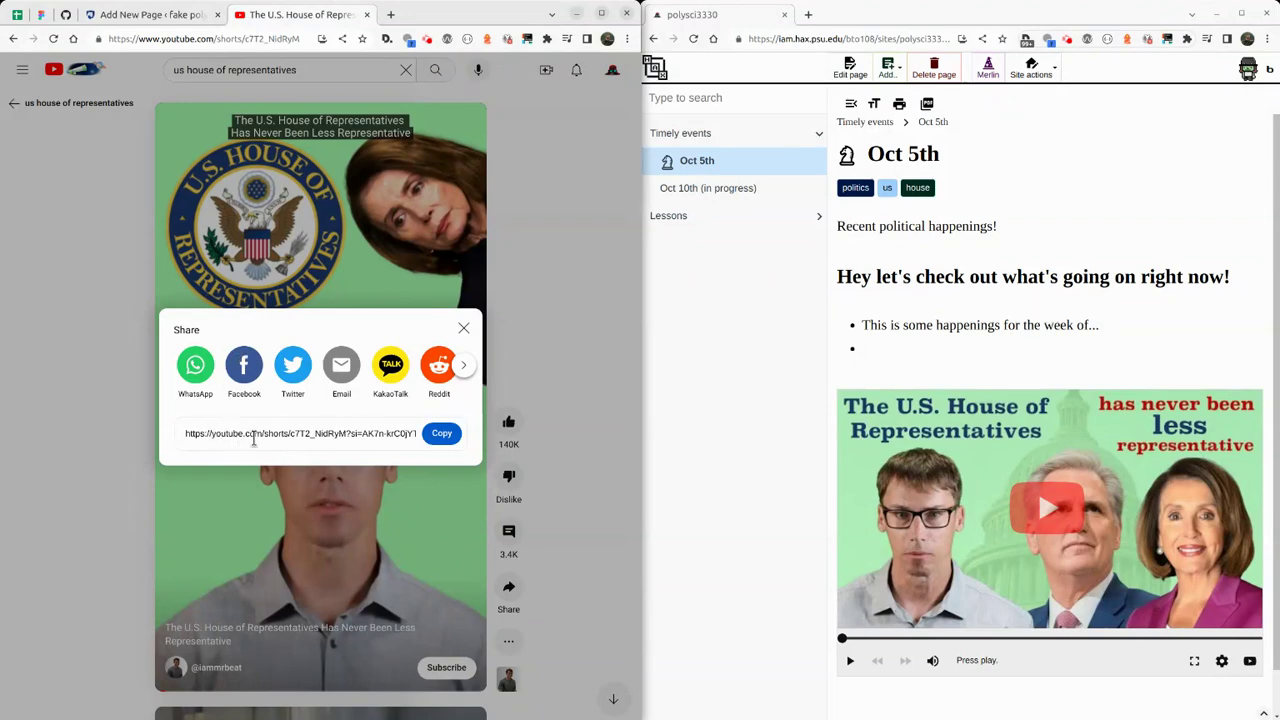
{"action": "left_click", "coordinate": [465, 367]}
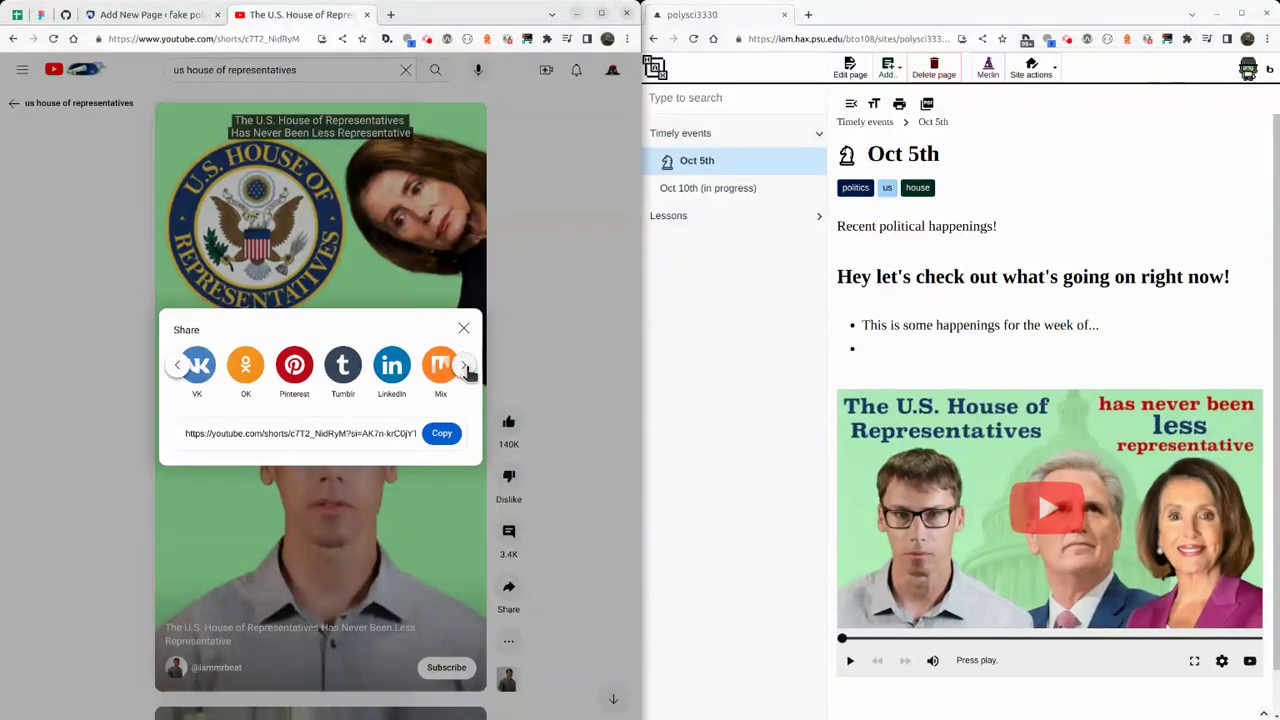
{"action": "left_click", "coordinate": [177, 366]}
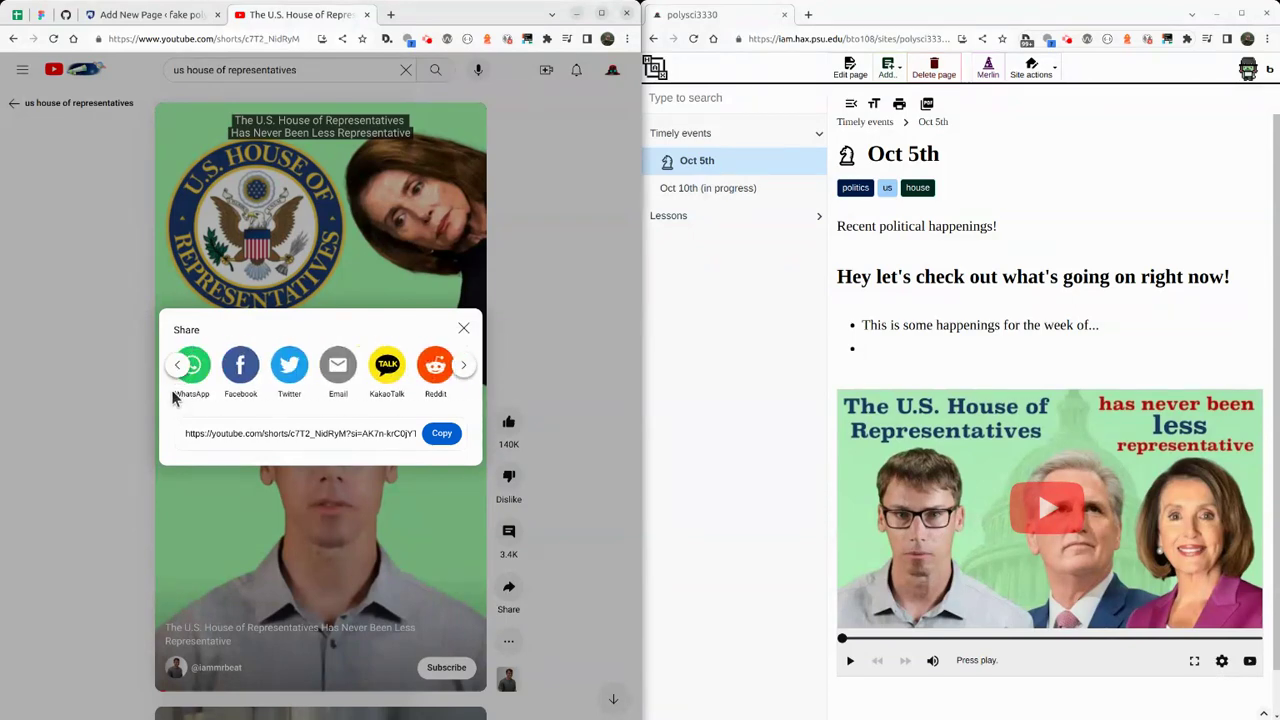
{"action": "left_click", "coordinate": [464, 330]}
{"action": "left_click", "coordinate": [508, 641]}
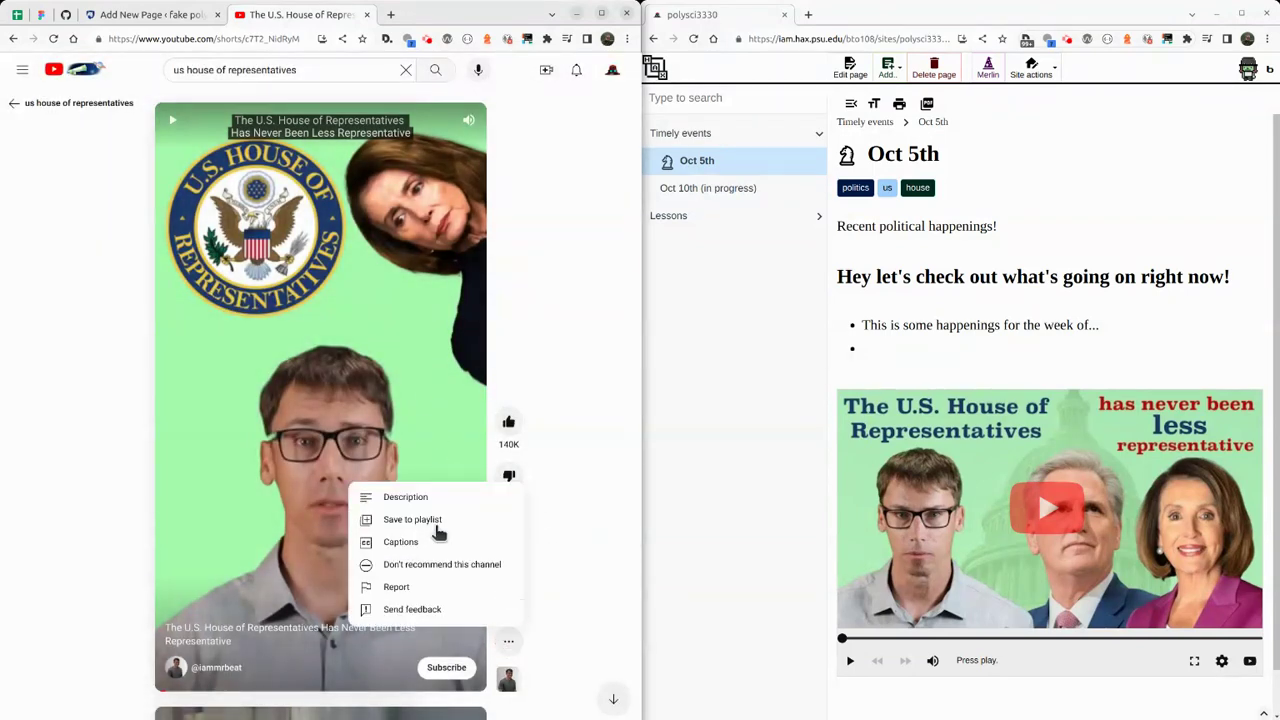
{"action": "key", "text": "alt+Left"}
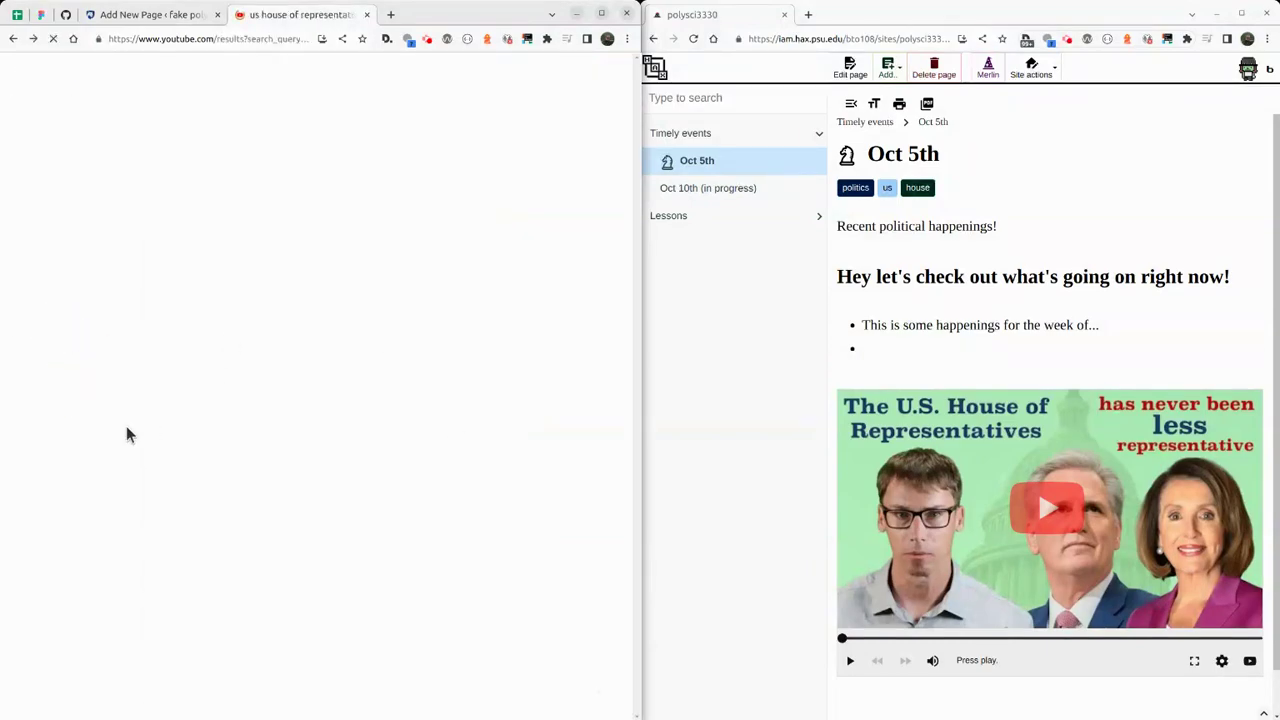
Find the House representation Short in the results and open its Share options.
{"action": "scroll", "coordinate": [400, 366], "scroll_direction": "down", "scroll_amount": 8}
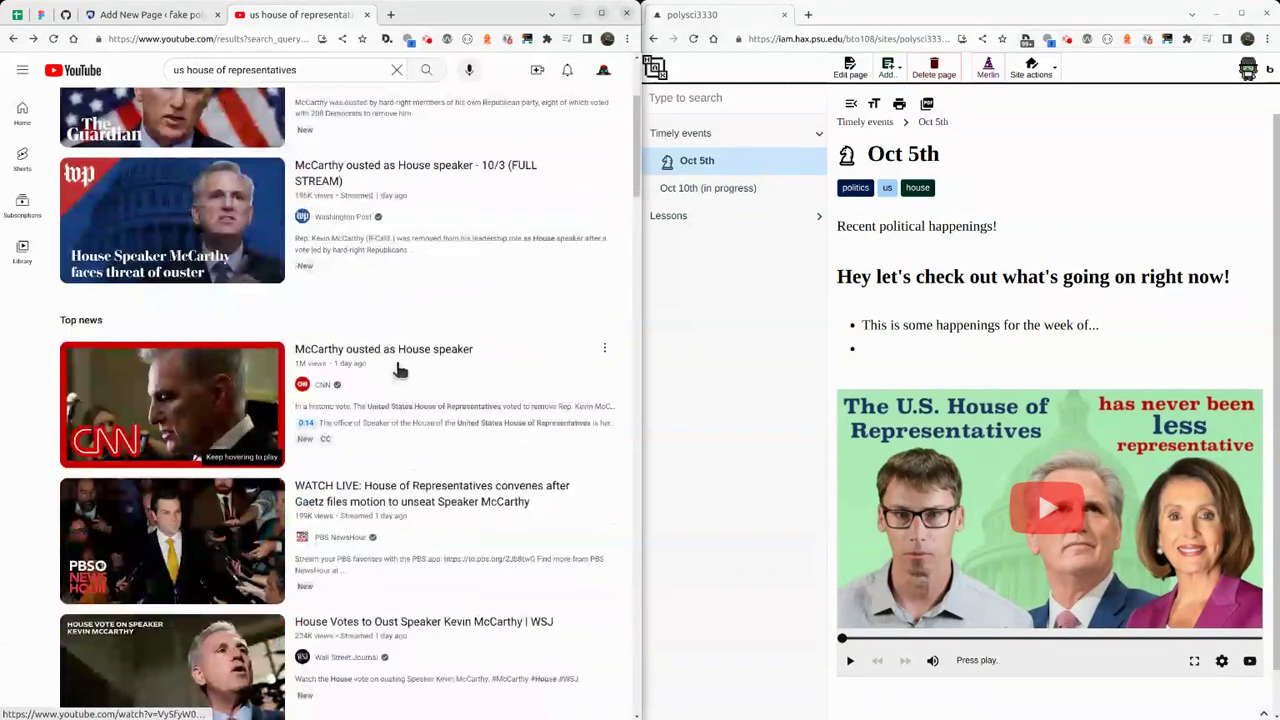
{"action": "scroll", "coordinate": [378, 345], "scroll_direction": "down", "scroll_amount": 4}
{"action": "scroll", "coordinate": [400, 357], "scroll_direction": "up", "scroll_amount": 8}
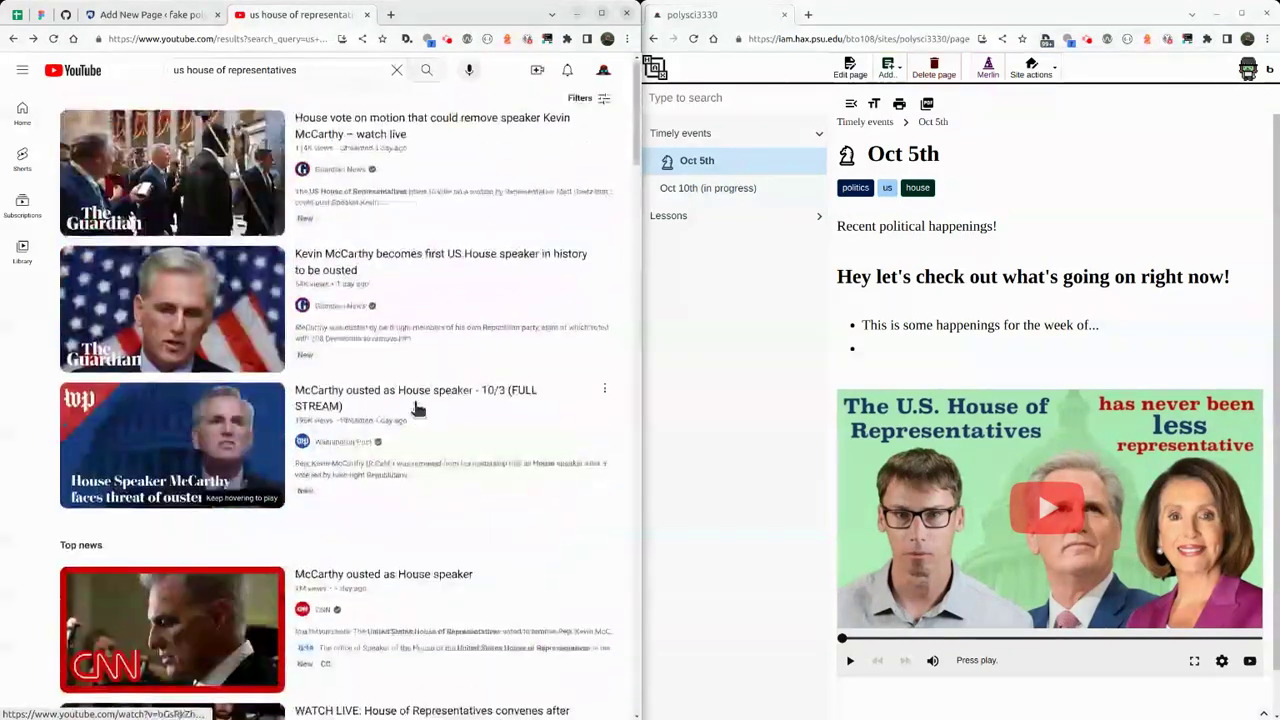
{"action": "scroll", "coordinate": [414, 405], "scroll_direction": "down", "scroll_amount": 6}
{"action": "scroll", "coordinate": [421, 375], "scroll_direction": "down", "scroll_amount": 5}
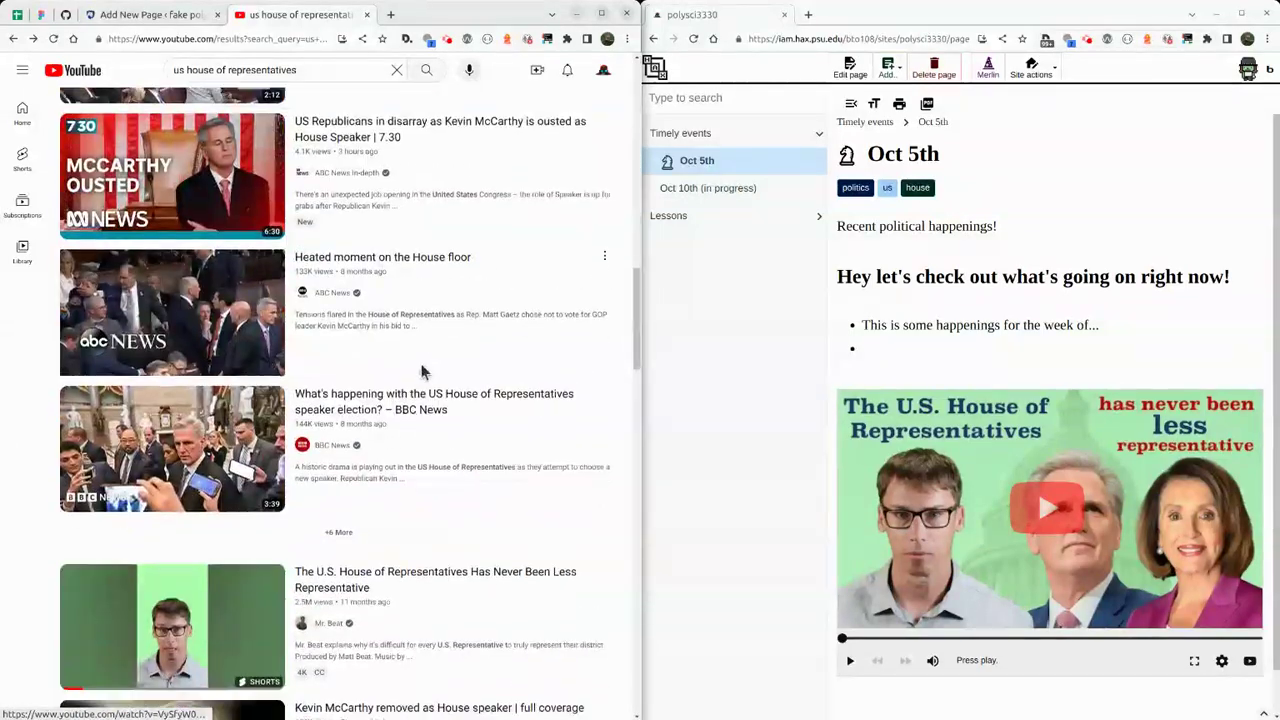
{"action": "left_click", "coordinate": [607, 508]}
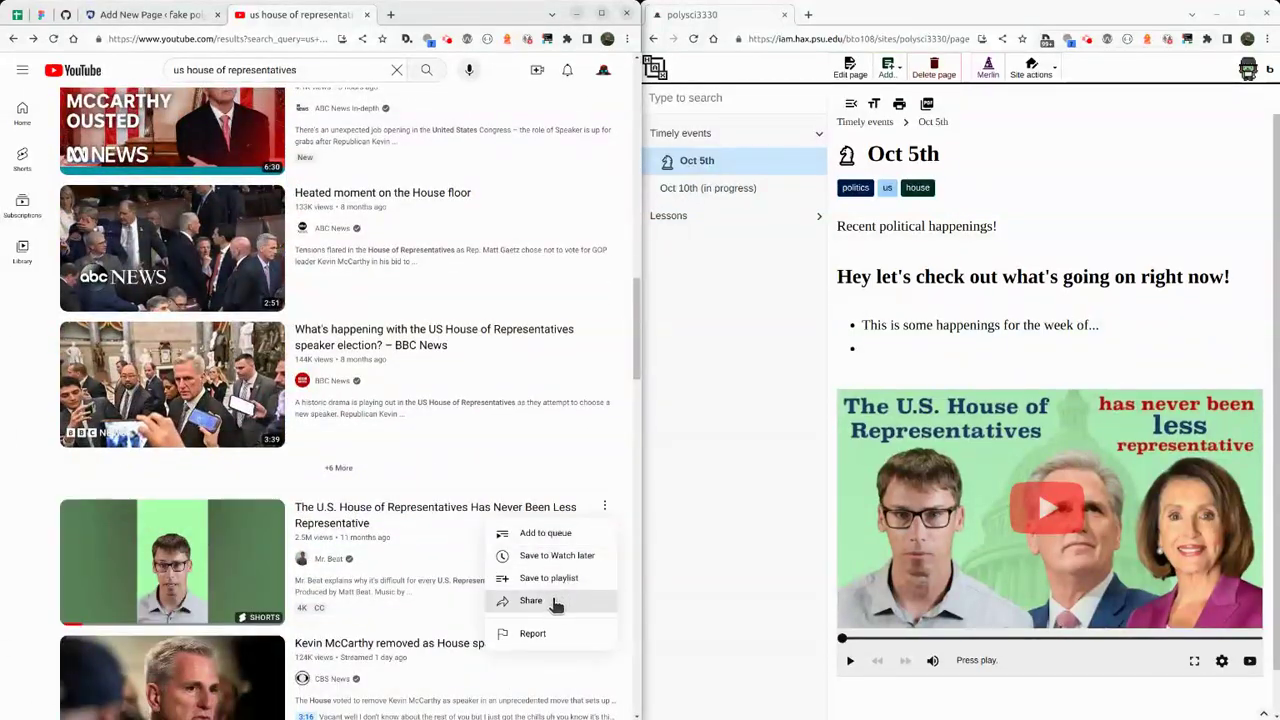
{"action": "left_click", "coordinate": [563, 601]}
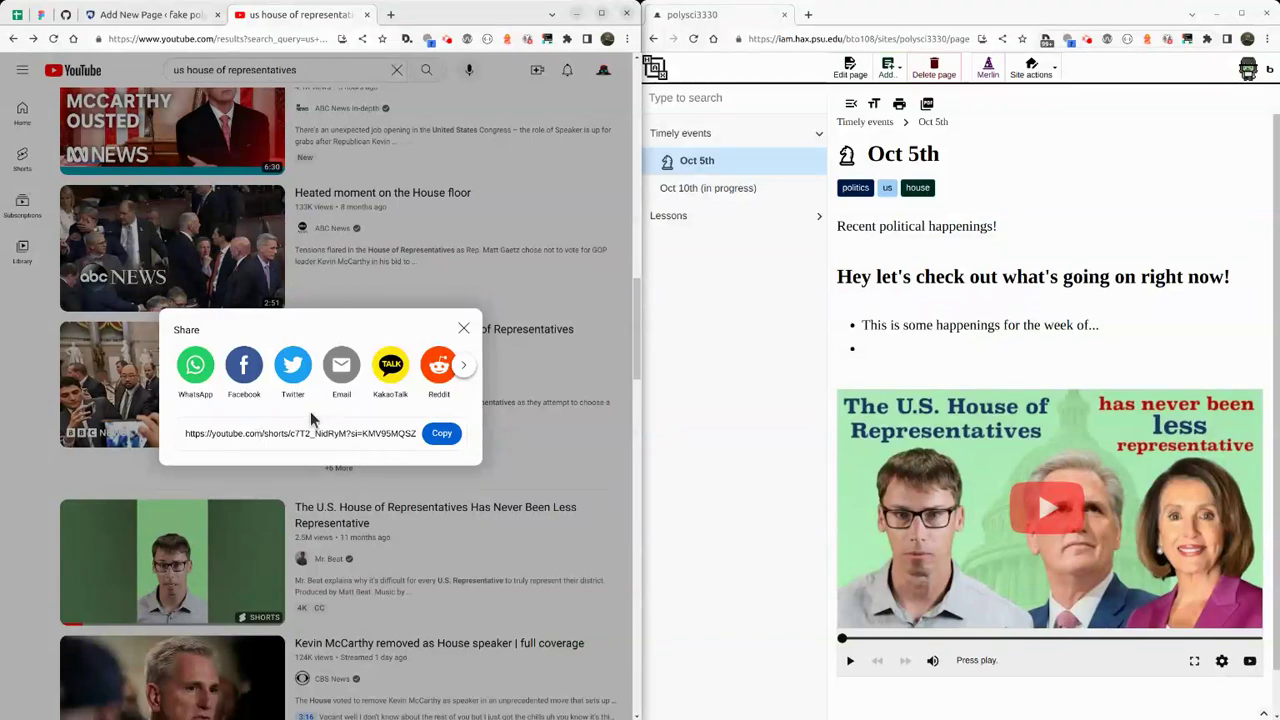
Copy the Short's share link and close the YouTube tab.
{"action": "left_click", "coordinate": [341, 366]}
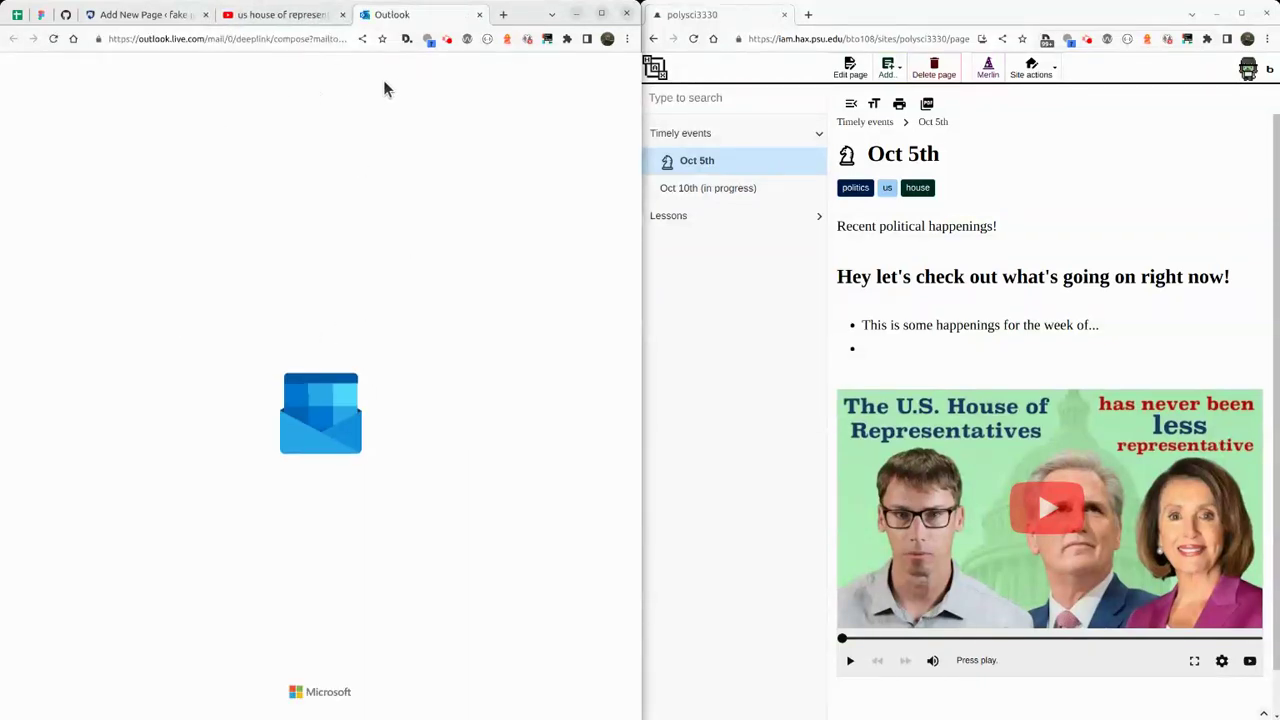
{"action": "left_click", "coordinate": [479, 18]}
{"action": "left_click", "coordinate": [441, 433]}
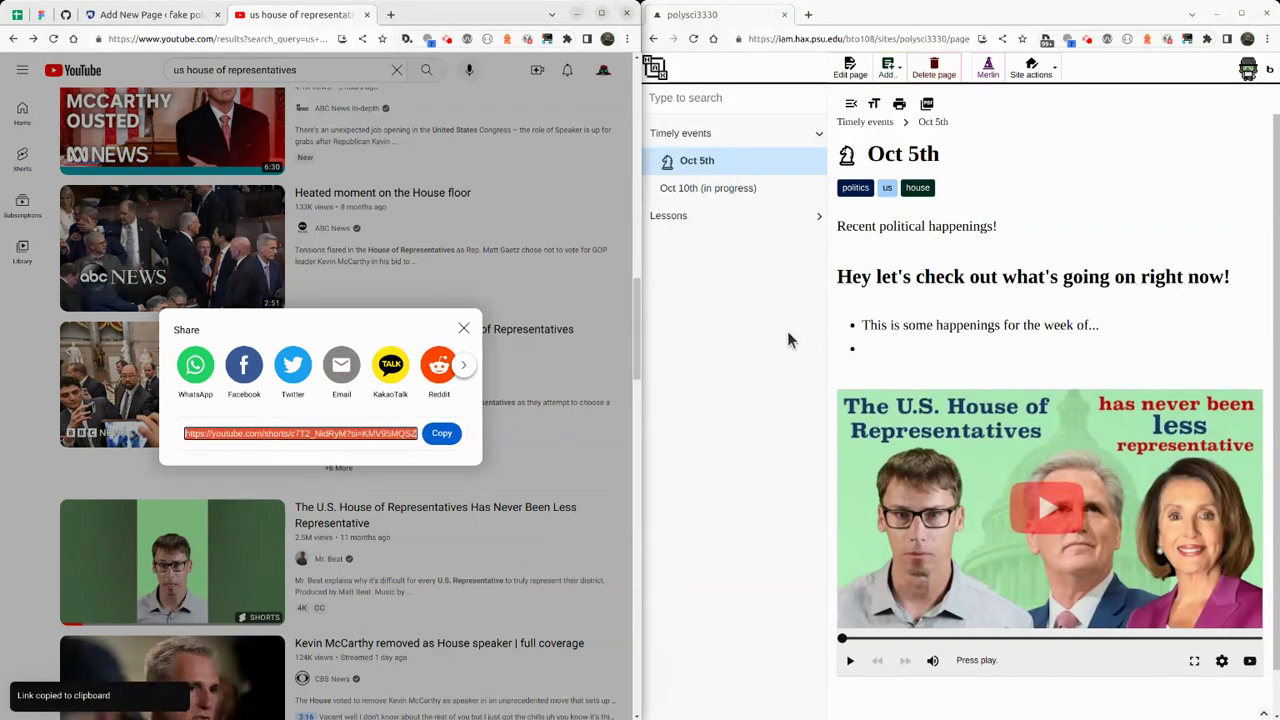
{"action": "left_click", "coordinate": [465, 330]}
{"action": "left_click", "coordinate": [508, 192]}
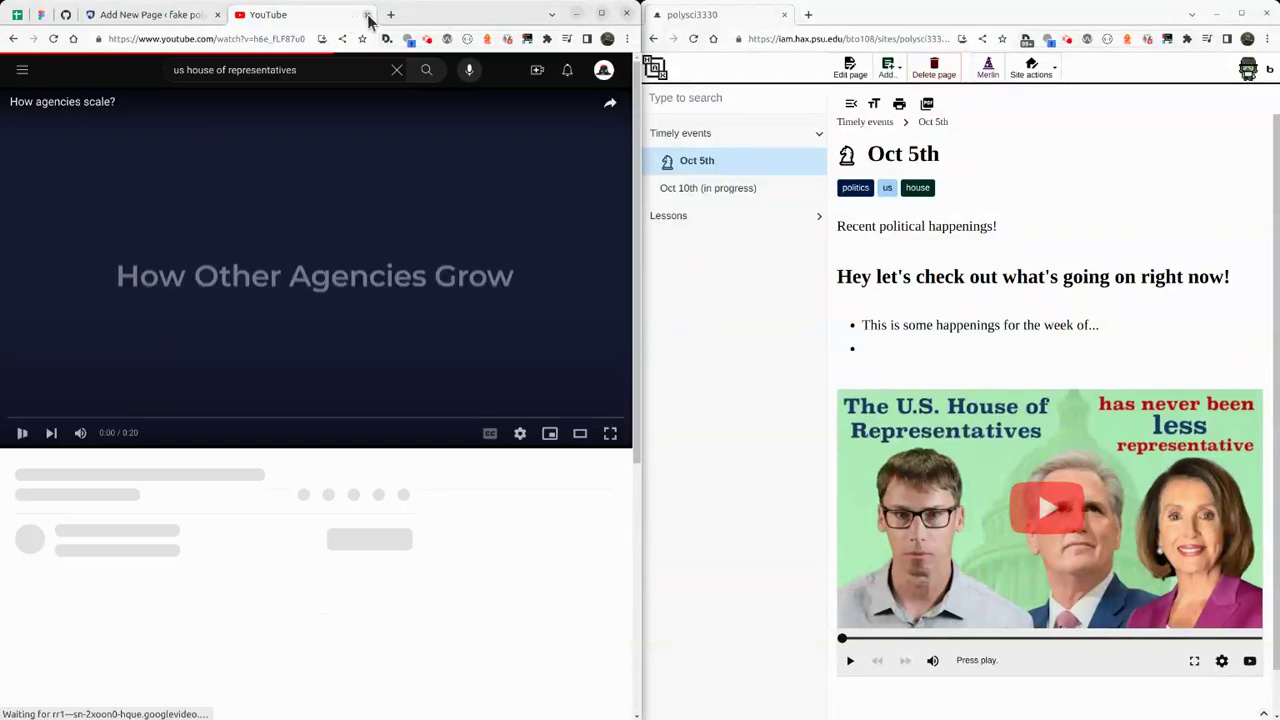
{"action": "left_click", "coordinate": [368, 17]}
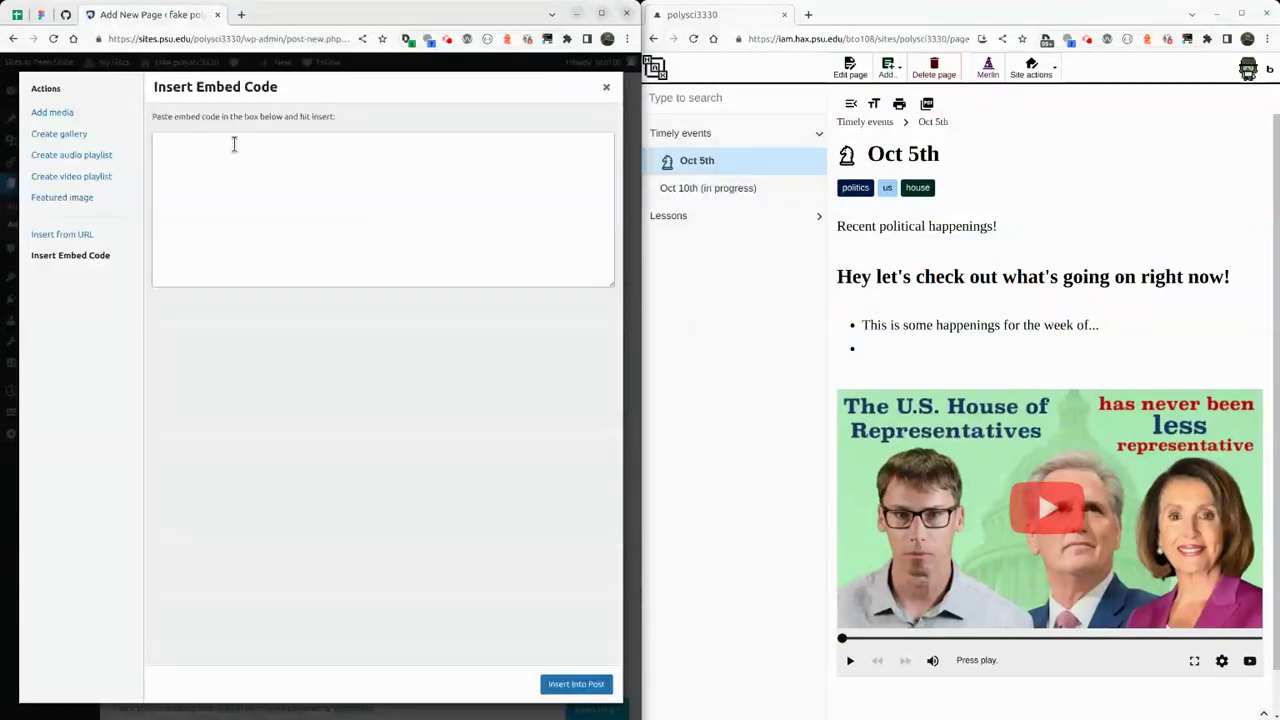
Paste the Short's link in Insert from URL, insert it into the page, and publish Oct 5th.
{"action": "left_click", "coordinate": [244, 186]}
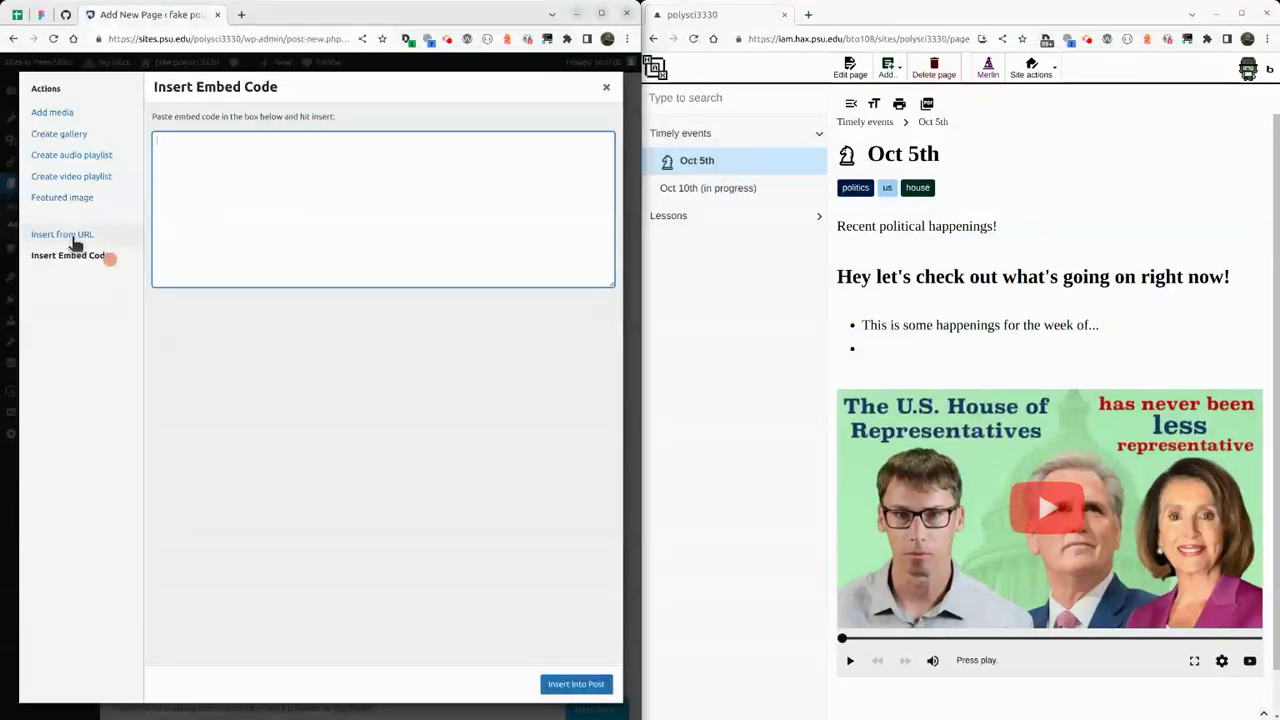
{"action": "left_click", "coordinate": [66, 238]}
{"action": "left_click", "coordinate": [246, 130]}
{"action": "key", "text": "ctrl+v"}
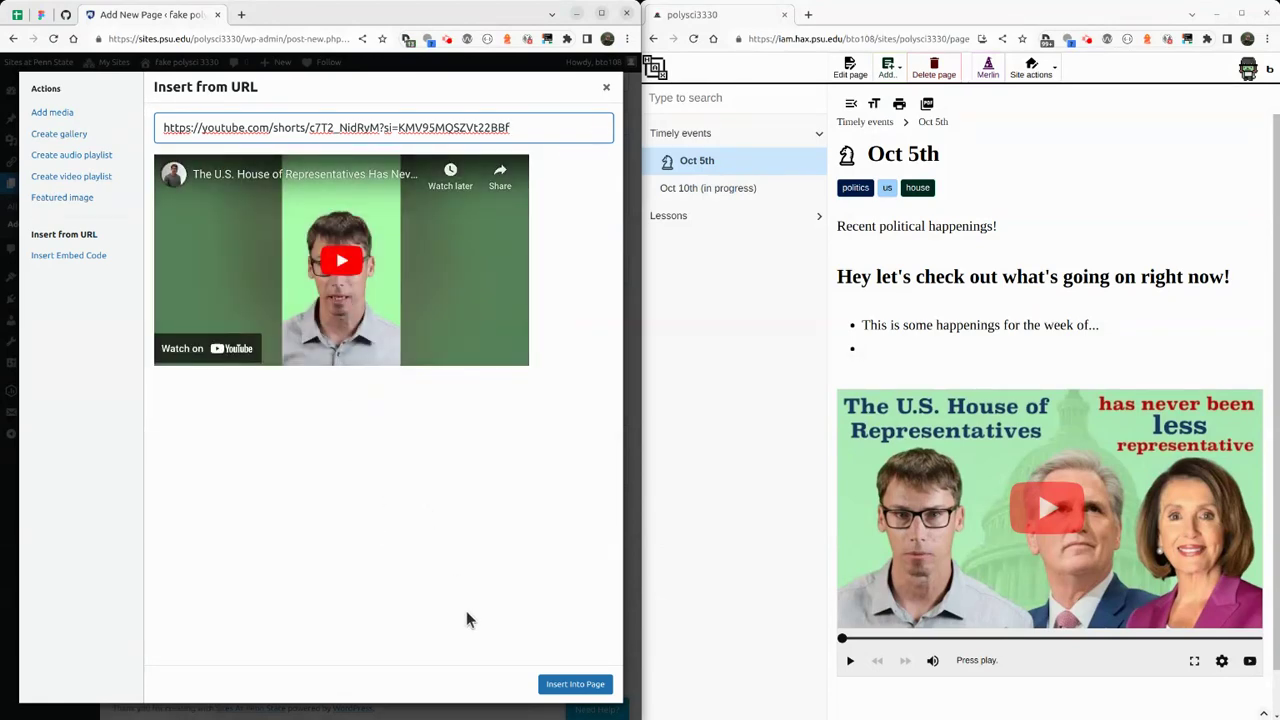
{"action": "left_click", "coordinate": [562, 685]}
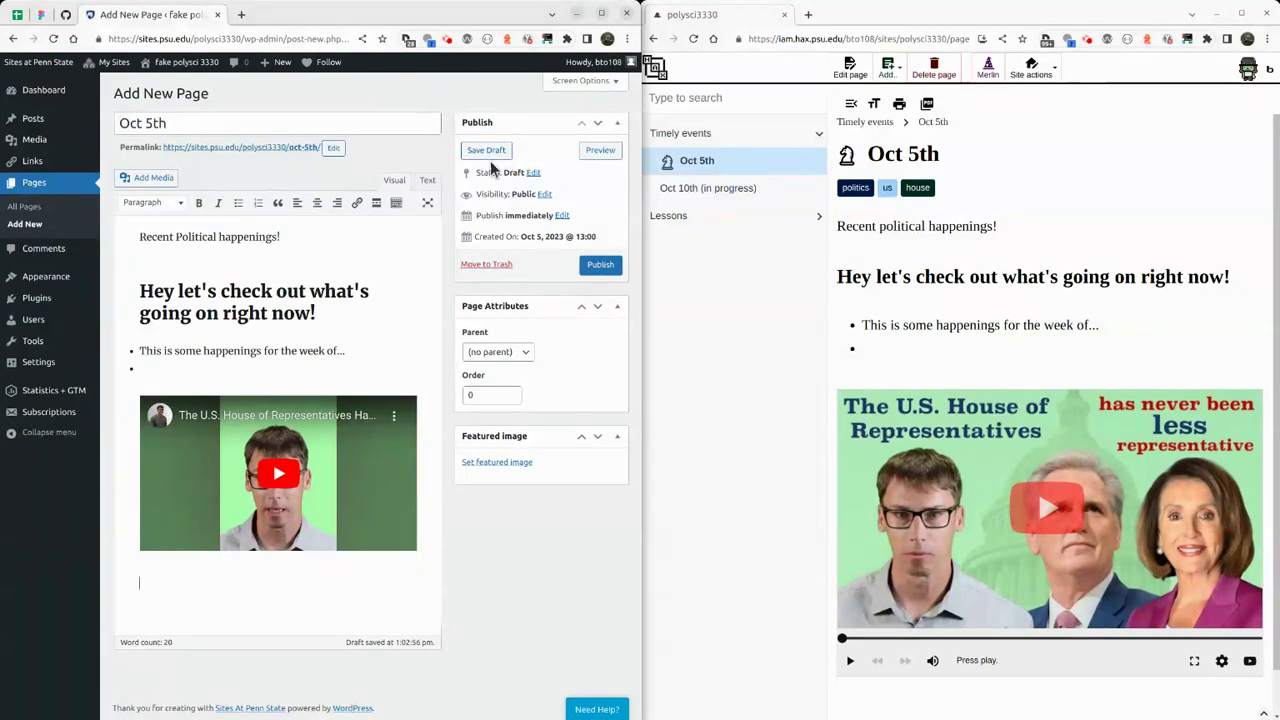
{"action": "left_click", "coordinate": [599, 268]}
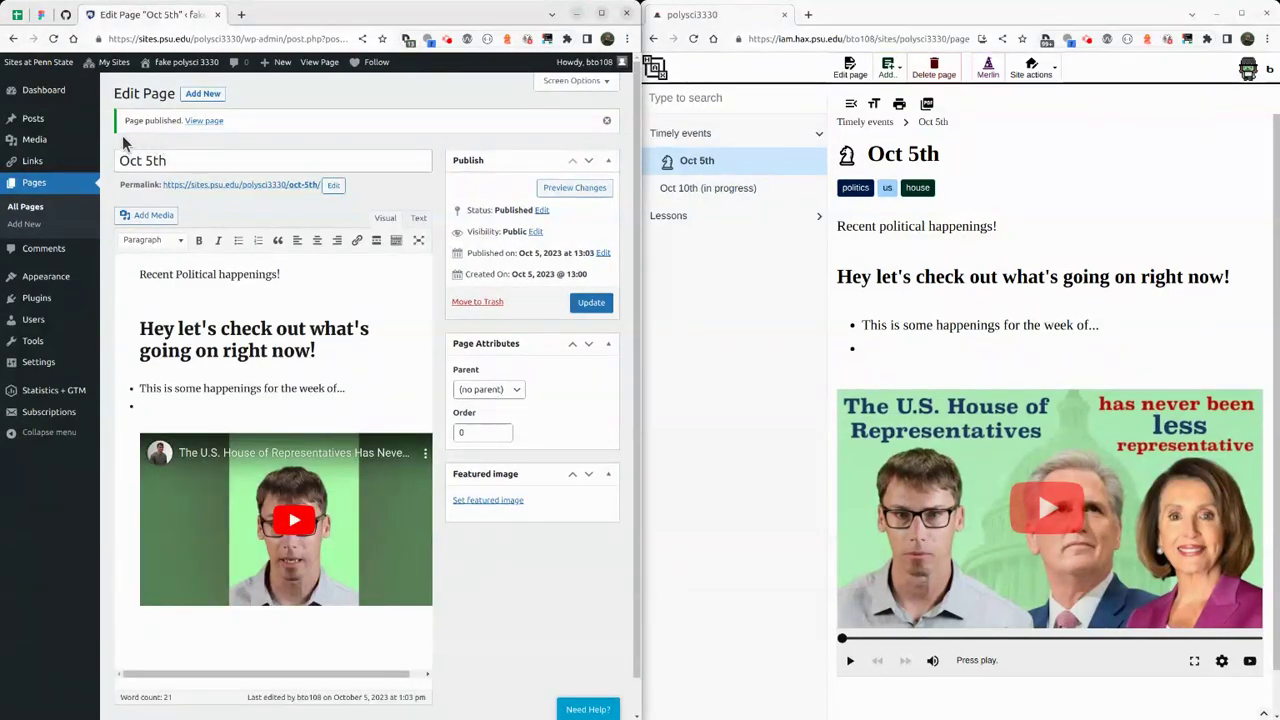
View the live Oct 5th page and scroll through its heading, bullet and embedded video.
{"action": "left_click", "coordinate": [205, 121]}
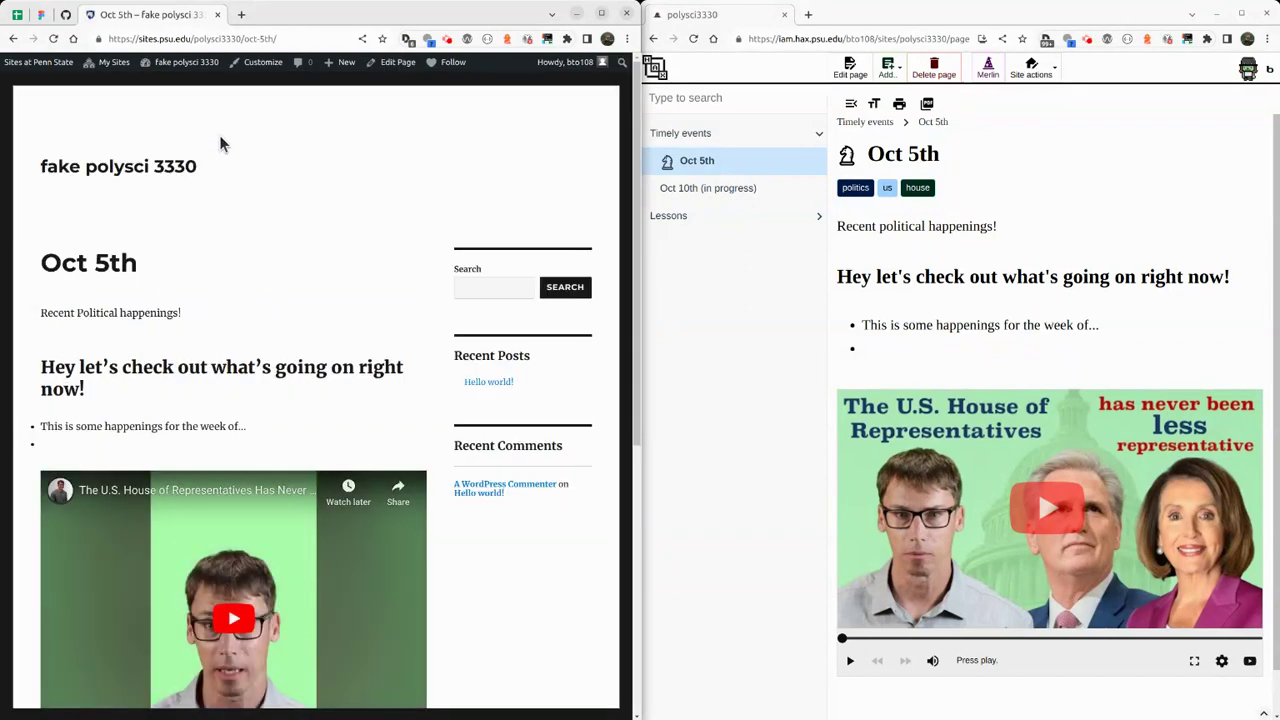
{"action": "scroll", "coordinate": [385, 250], "scroll_direction": "down", "scroll_amount": 3}
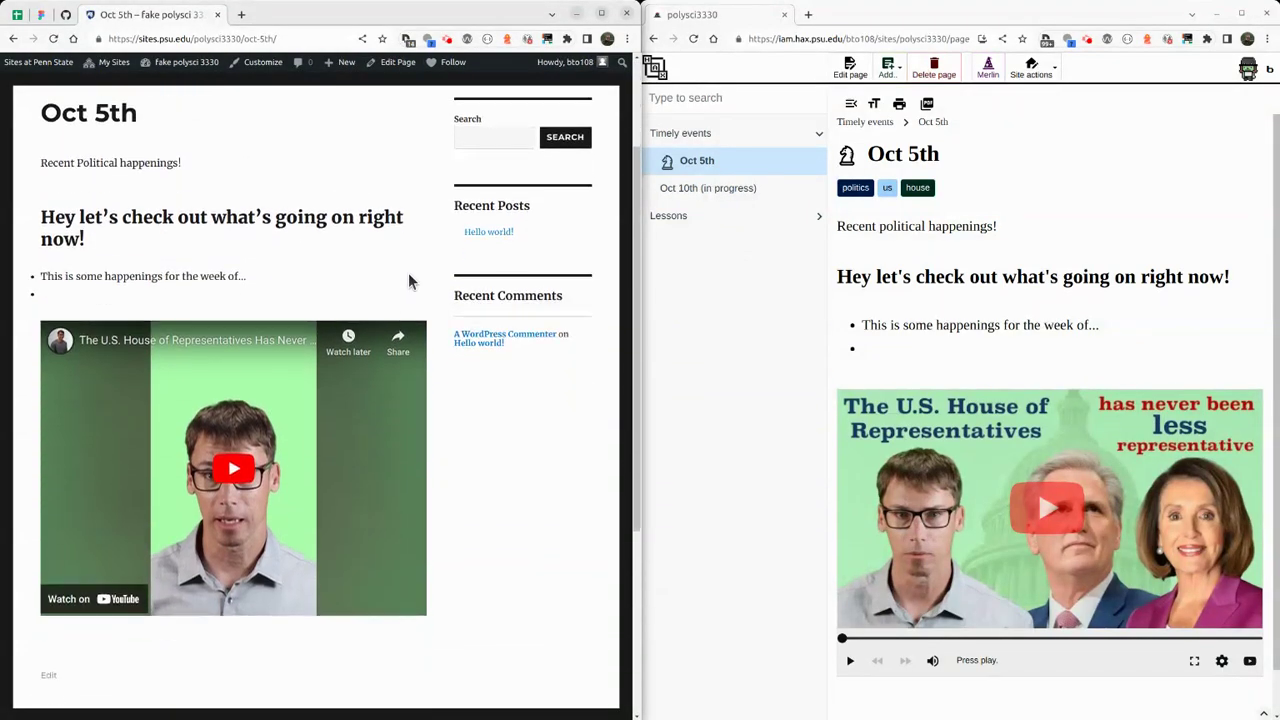
{"action": "scroll", "coordinate": [408, 280], "scroll_direction": "up", "scroll_amount": 3}
{"action": "scroll", "coordinate": [353, 228], "scroll_direction": "down", "scroll_amount": 3}
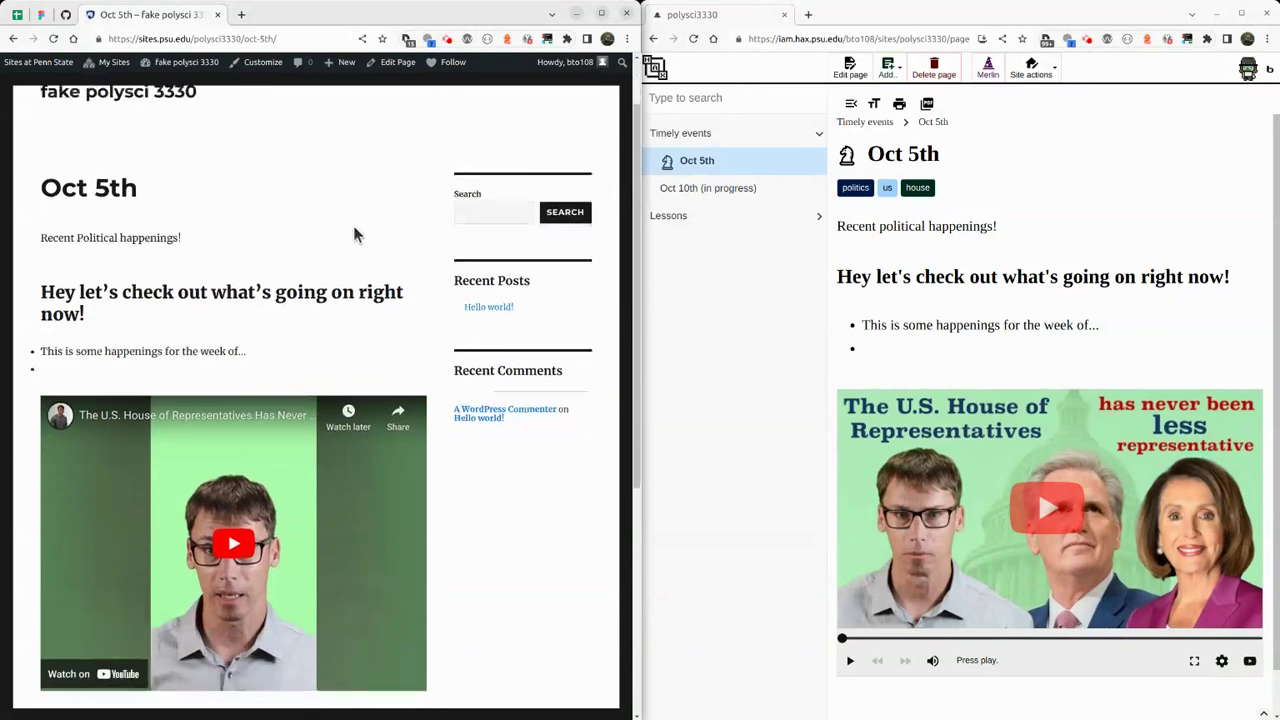
{"action": "scroll", "coordinate": [400, 283], "scroll_direction": "down", "scroll_amount": 3}
{"action": "scroll", "coordinate": [300, 370], "scroll_direction": "down", "scroll_amount": 3}
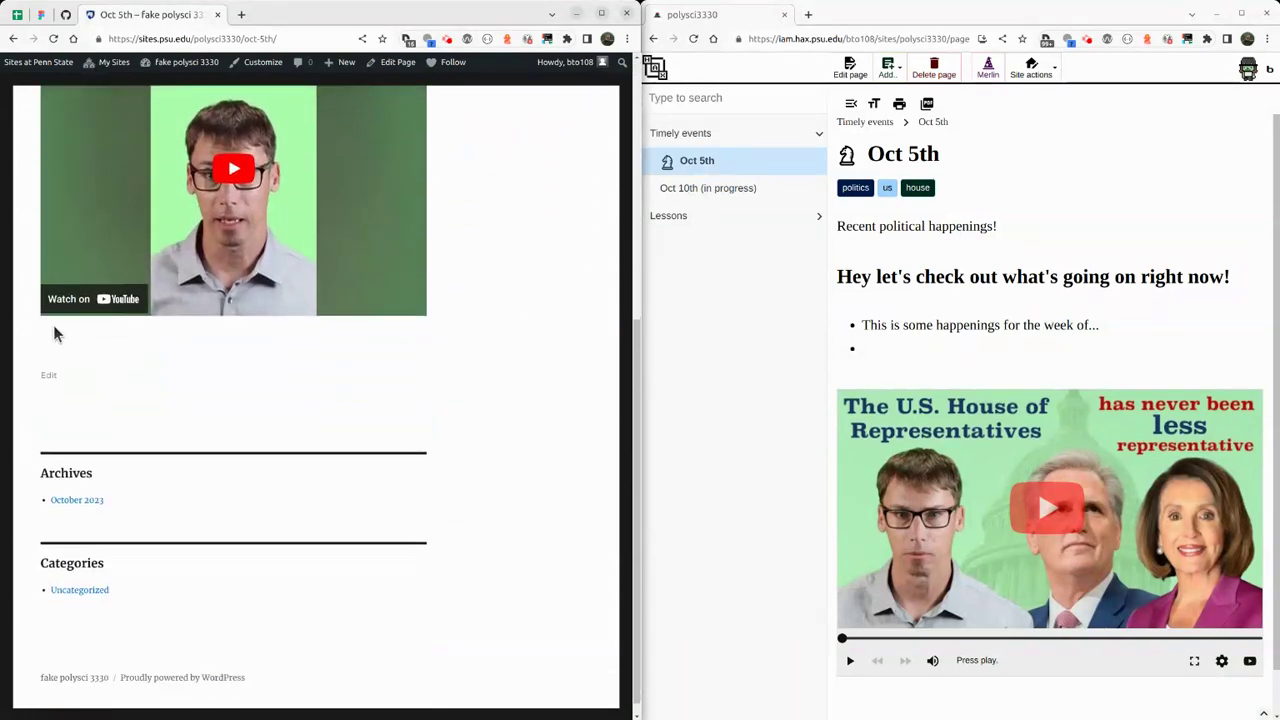
{"action": "scroll", "coordinate": [155, 388], "scroll_direction": "up", "scroll_amount": 1}
{"action": "scroll", "coordinate": [155, 388], "scroll_direction": "up", "scroll_amount": 3}
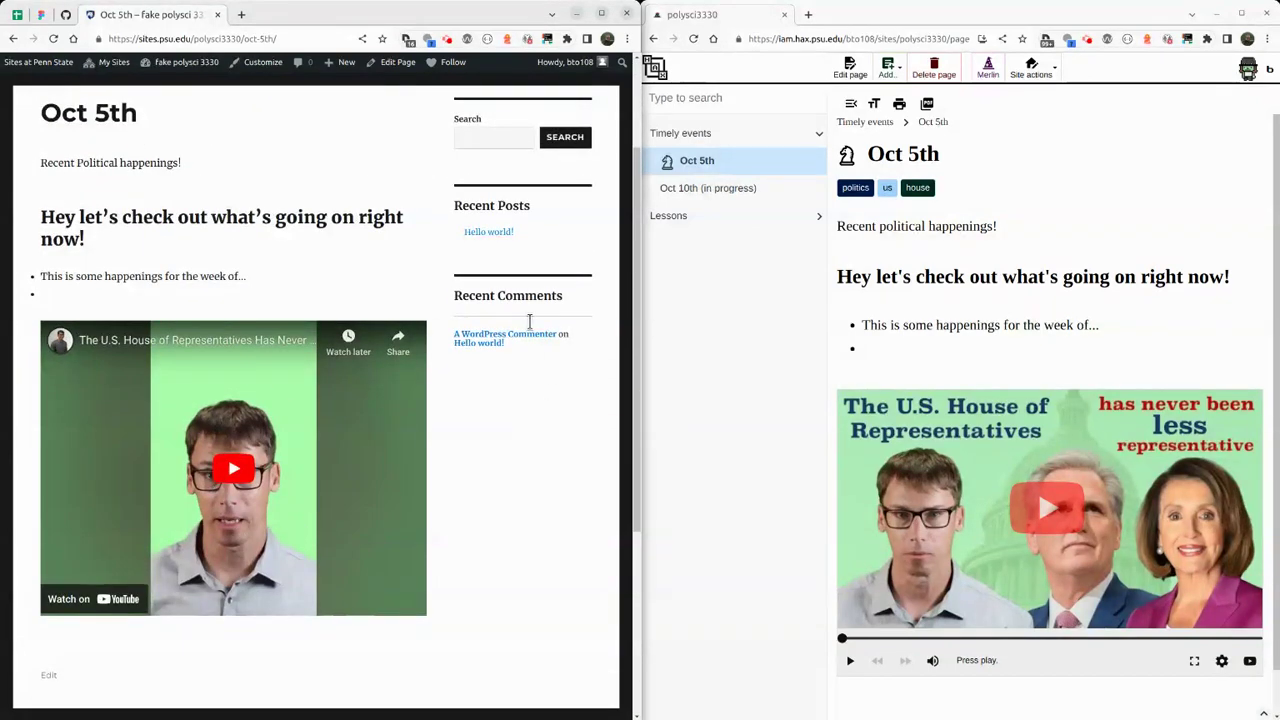
{"action": "scroll", "coordinate": [530, 323], "scroll_direction": "up", "scroll_amount": 2}
{"action": "scroll", "coordinate": [457, 374], "scroll_direction": "down", "scroll_amount": 4}
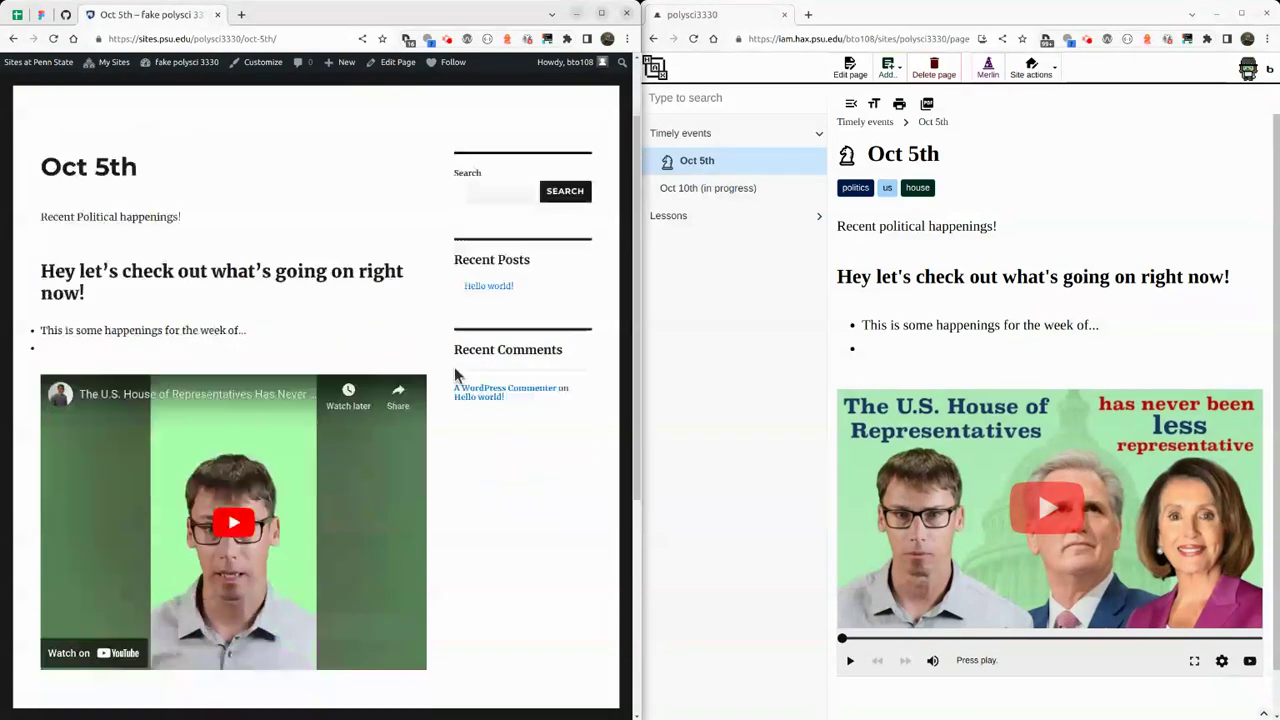
{"action": "scroll", "coordinate": [438, 432], "scroll_direction": "up", "scroll_amount": 4}
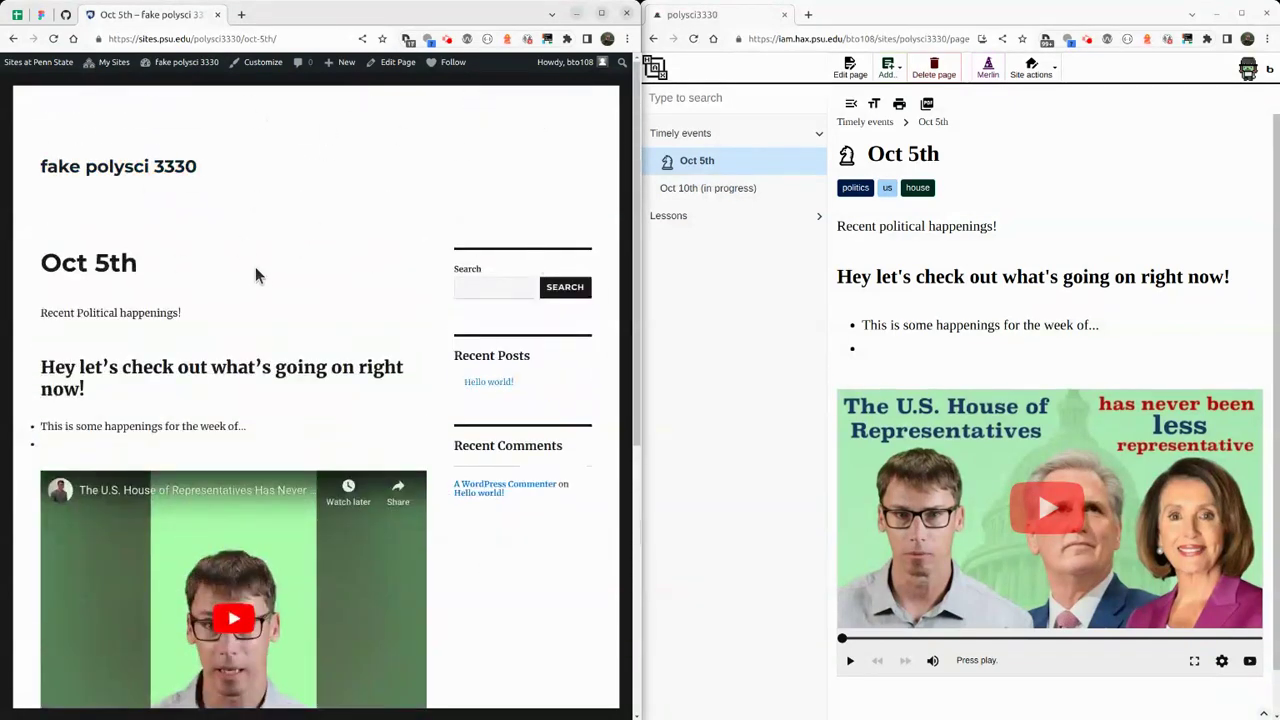
{"action": "scroll", "coordinate": [46, 577], "scroll_direction": "down", "scroll_amount": 3}
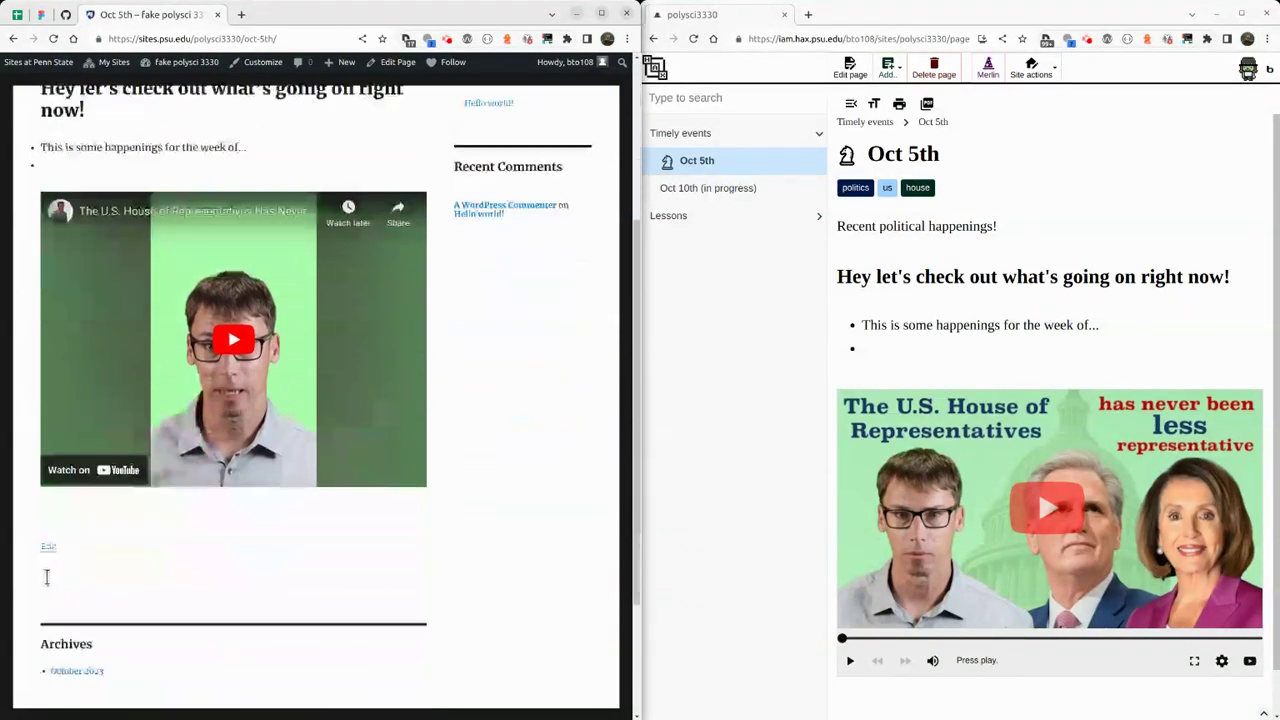
{"action": "scroll", "coordinate": [60, 570], "scroll_direction": "down", "scroll_amount": 2}
{"action": "scroll", "coordinate": [77, 563], "scroll_direction": "up", "scroll_amount": 5}
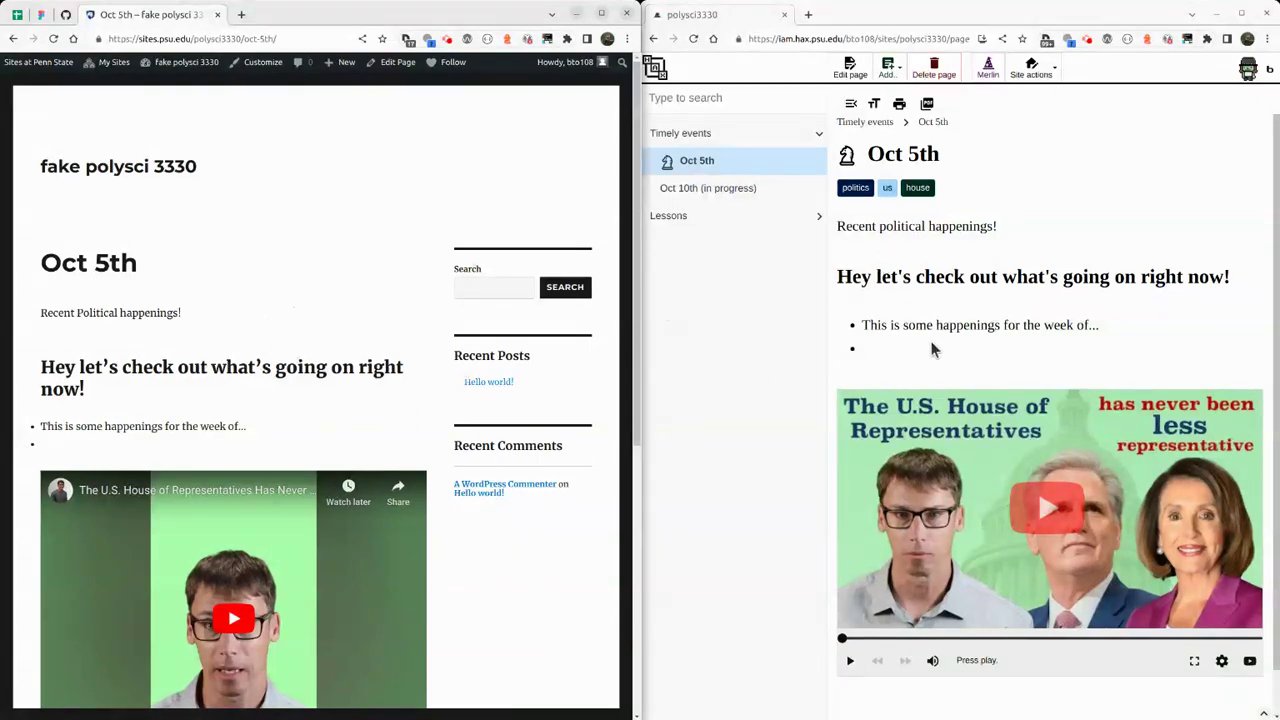
{"action": "left_click", "coordinate": [850, 67]}
{"action": "left_click", "coordinate": [912, 413]}
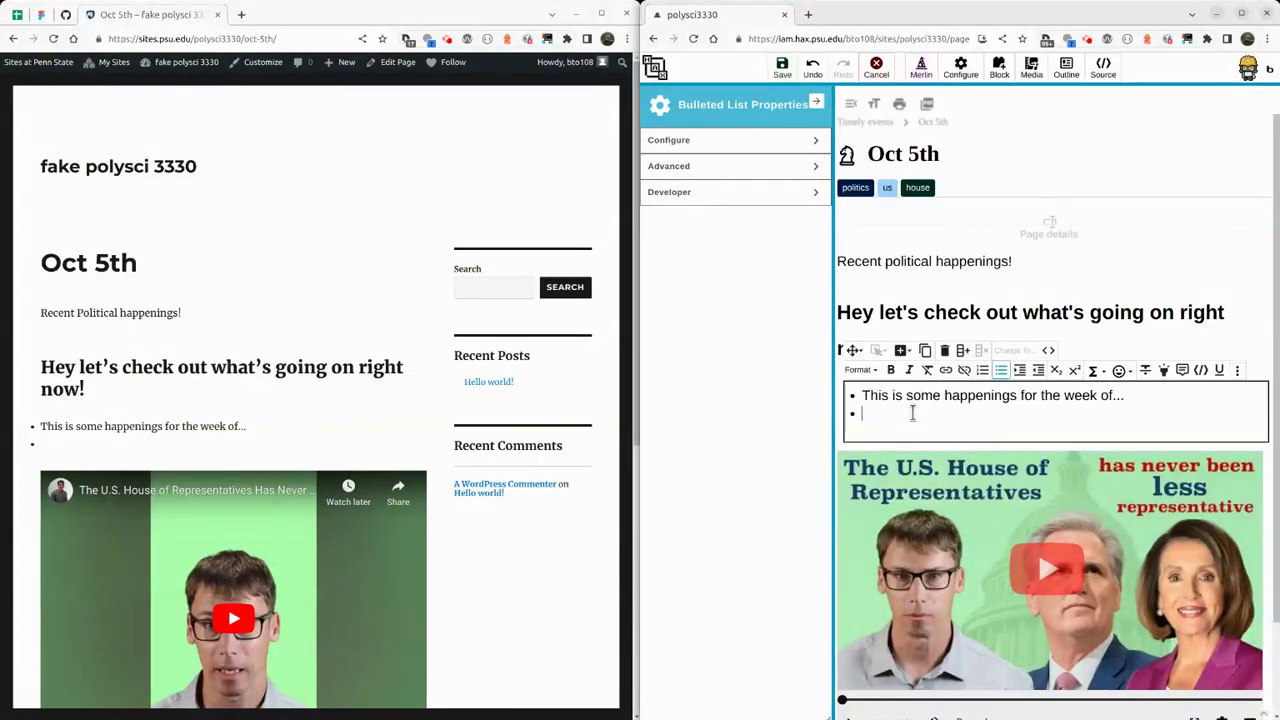
{"action": "key", "text": "BackSpace"}
{"action": "left_click", "coordinate": [782, 67]}
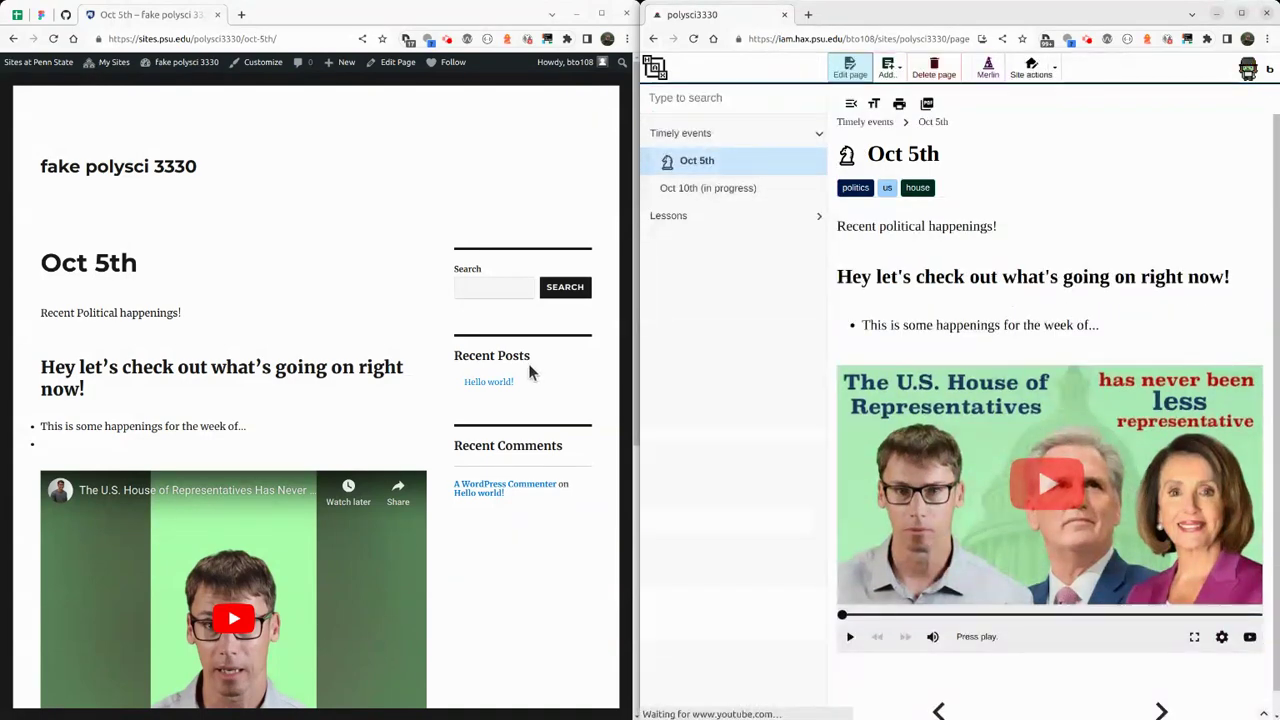
{"action": "left_click_drag", "start_coordinate": [263, 346], "coordinate": [40, 368]}
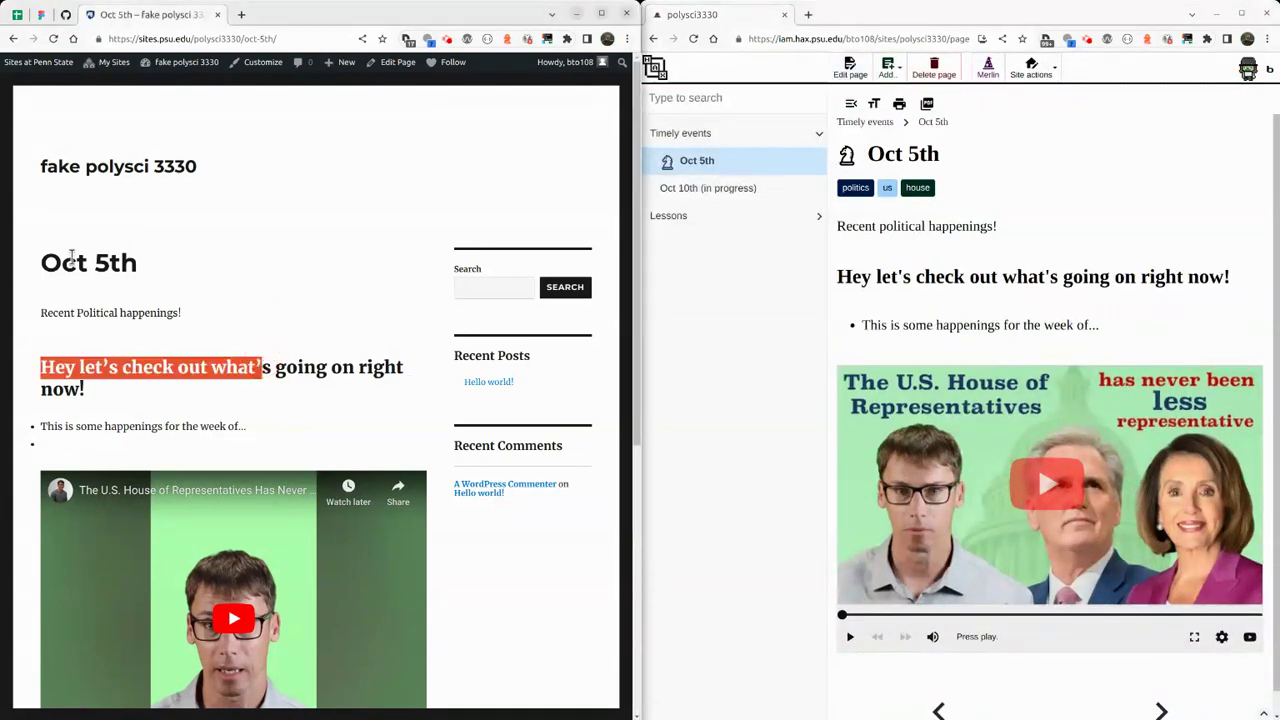
{"action": "left_click", "coordinate": [291, 328]}
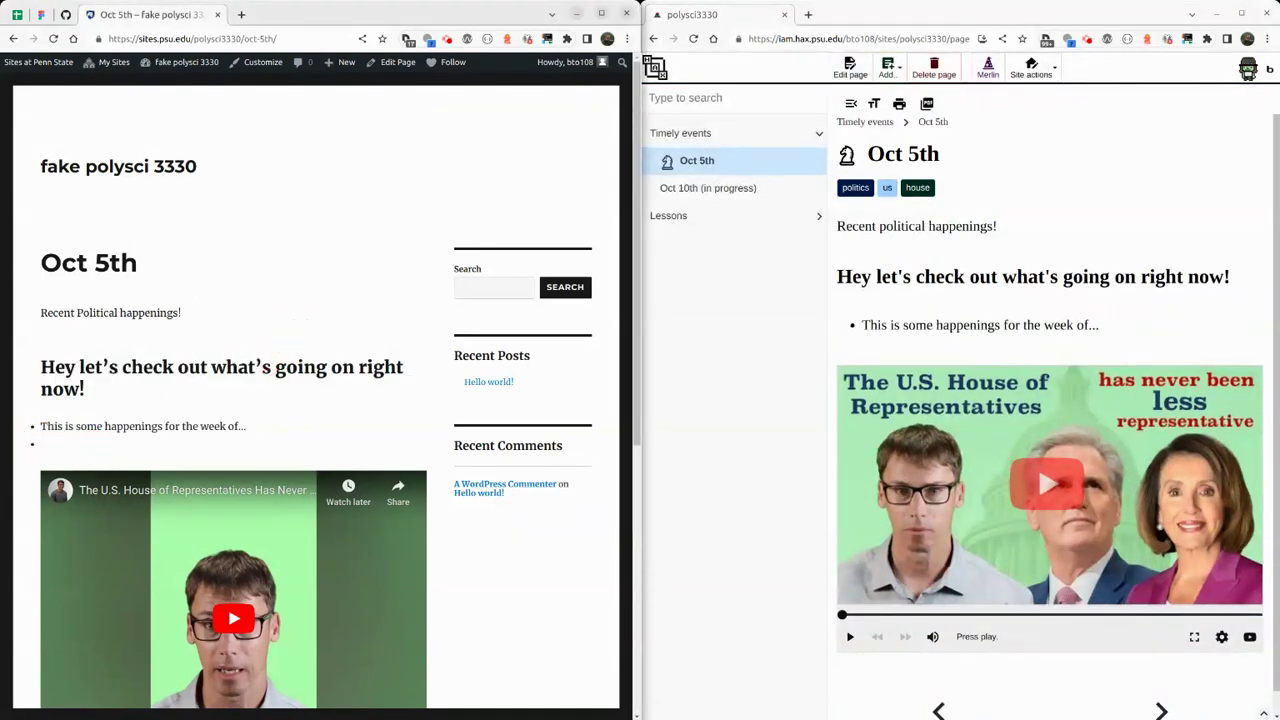
{"action": "left_click", "coordinate": [396, 63]}
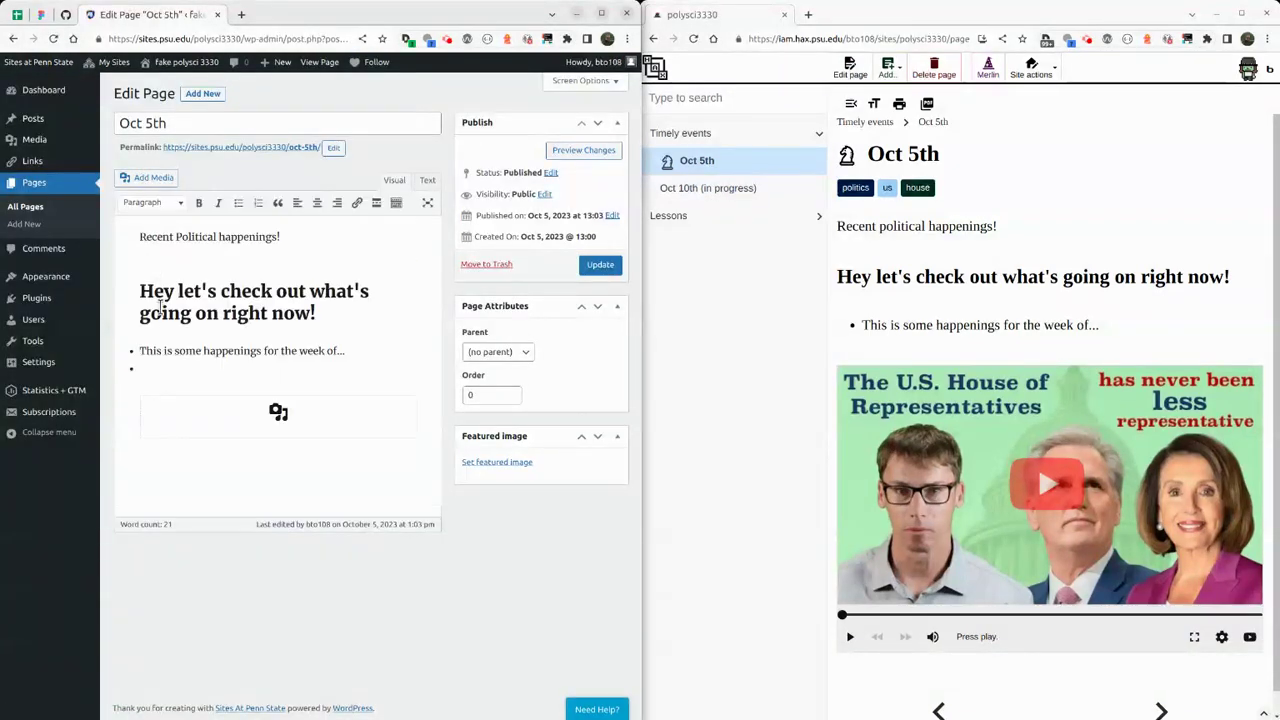
Delete the empty second bullet on the Oct 5th page, preview the change, and update the page.
{"action": "left_click", "coordinate": [212, 376]}
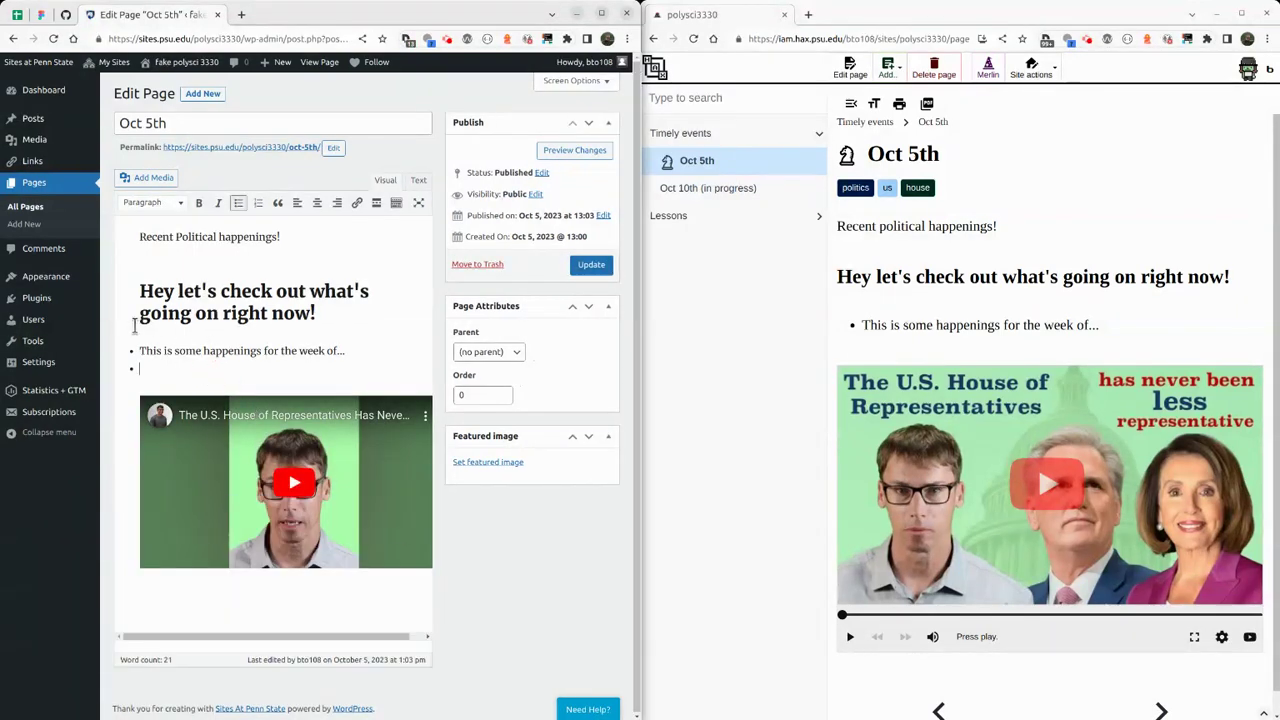
{"action": "key", "text": "BackSpace"}
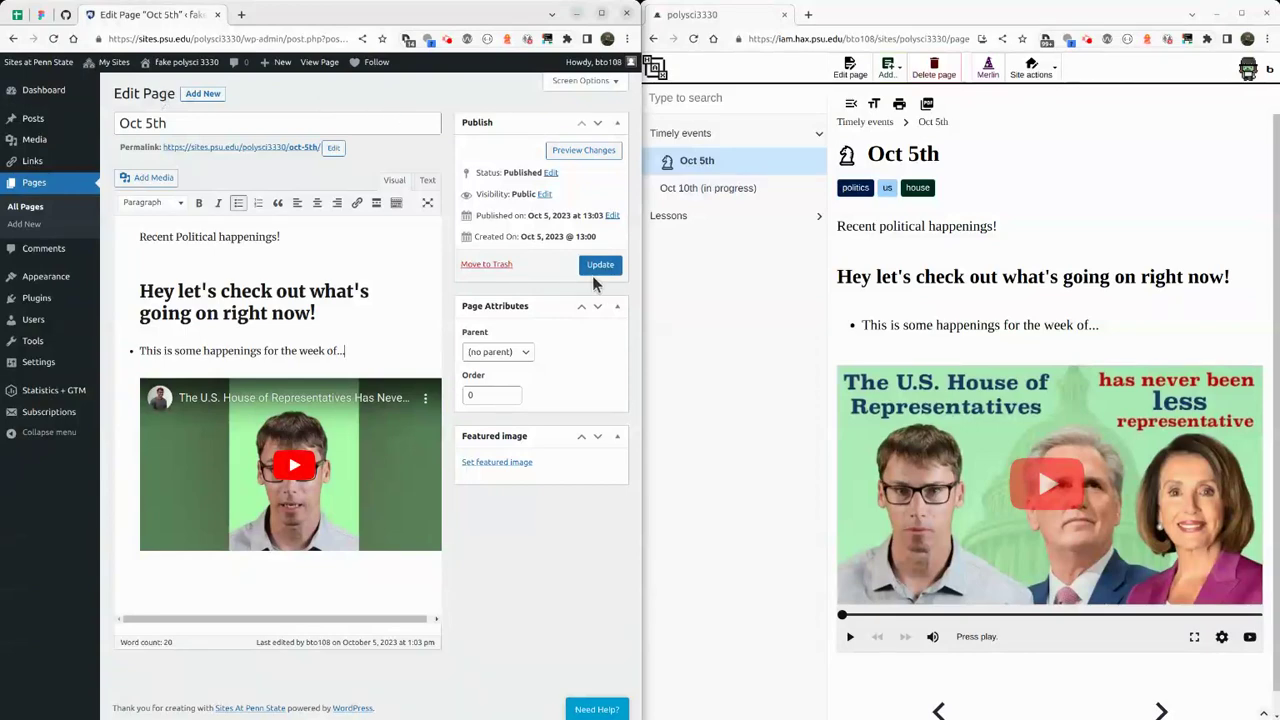
{"action": "left_click", "coordinate": [584, 150]}
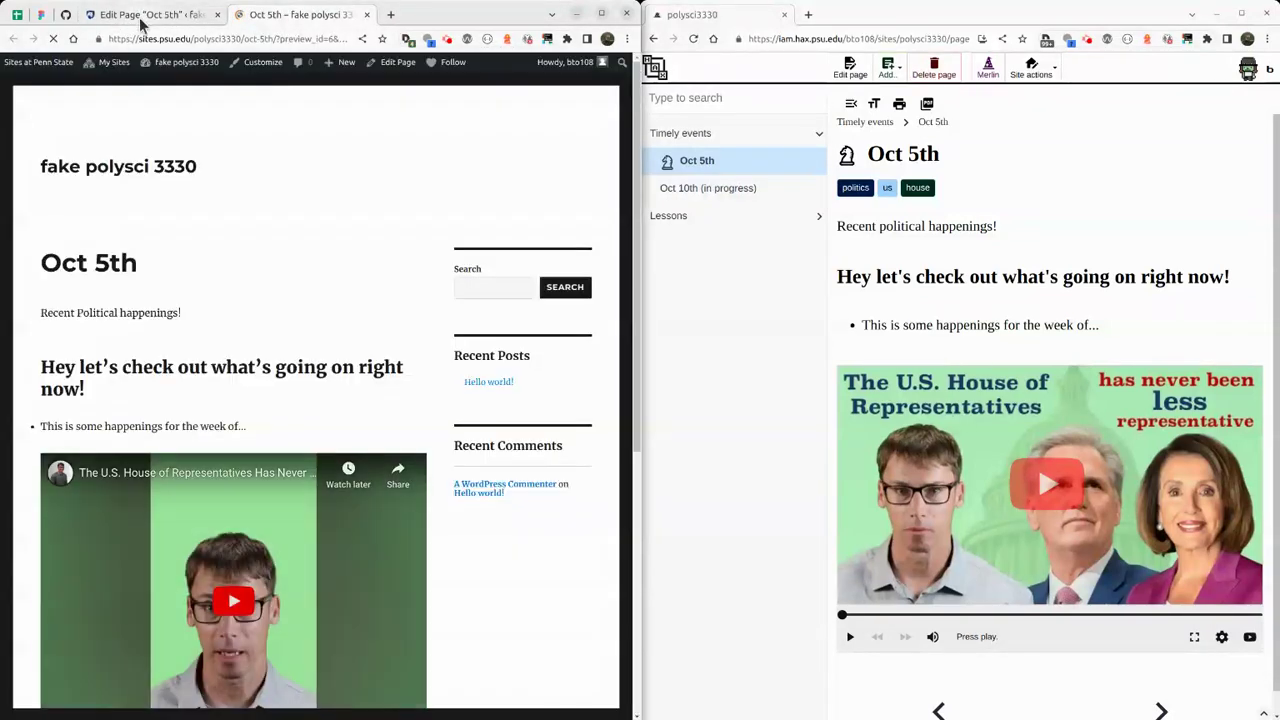
{"action": "left_click", "coordinate": [367, 15]}
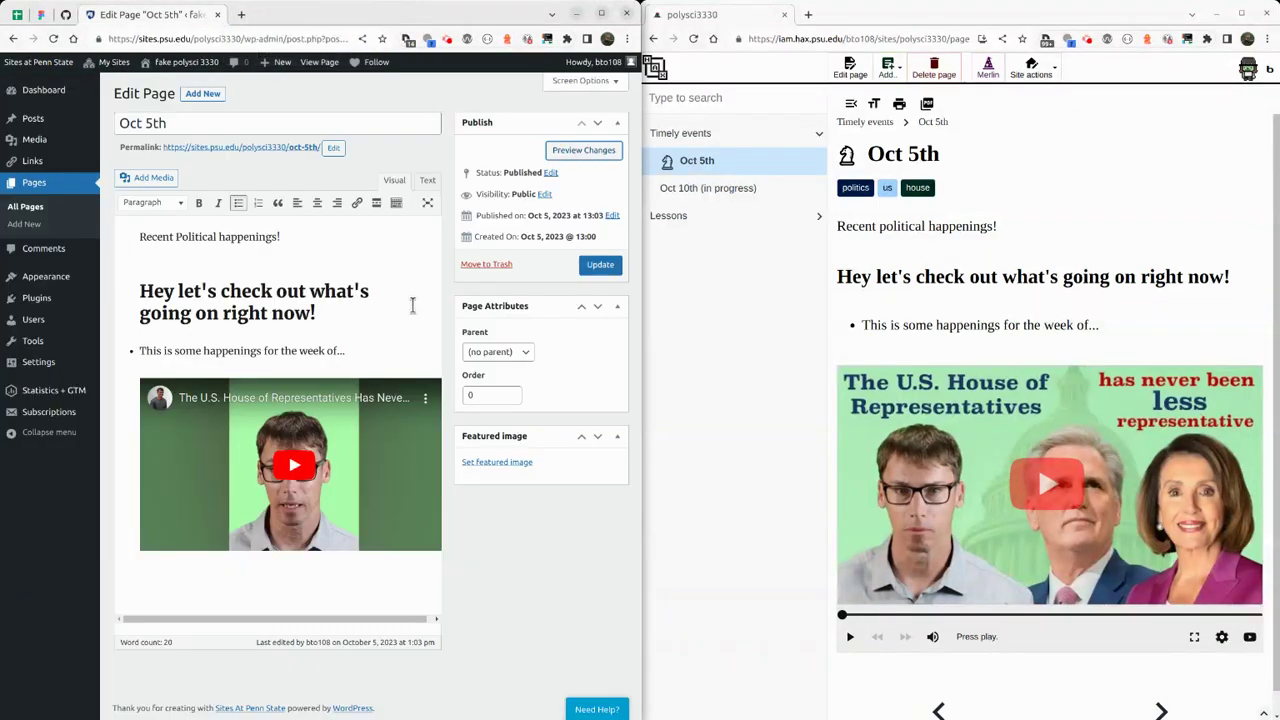
{"action": "left_click", "coordinate": [598, 265]}
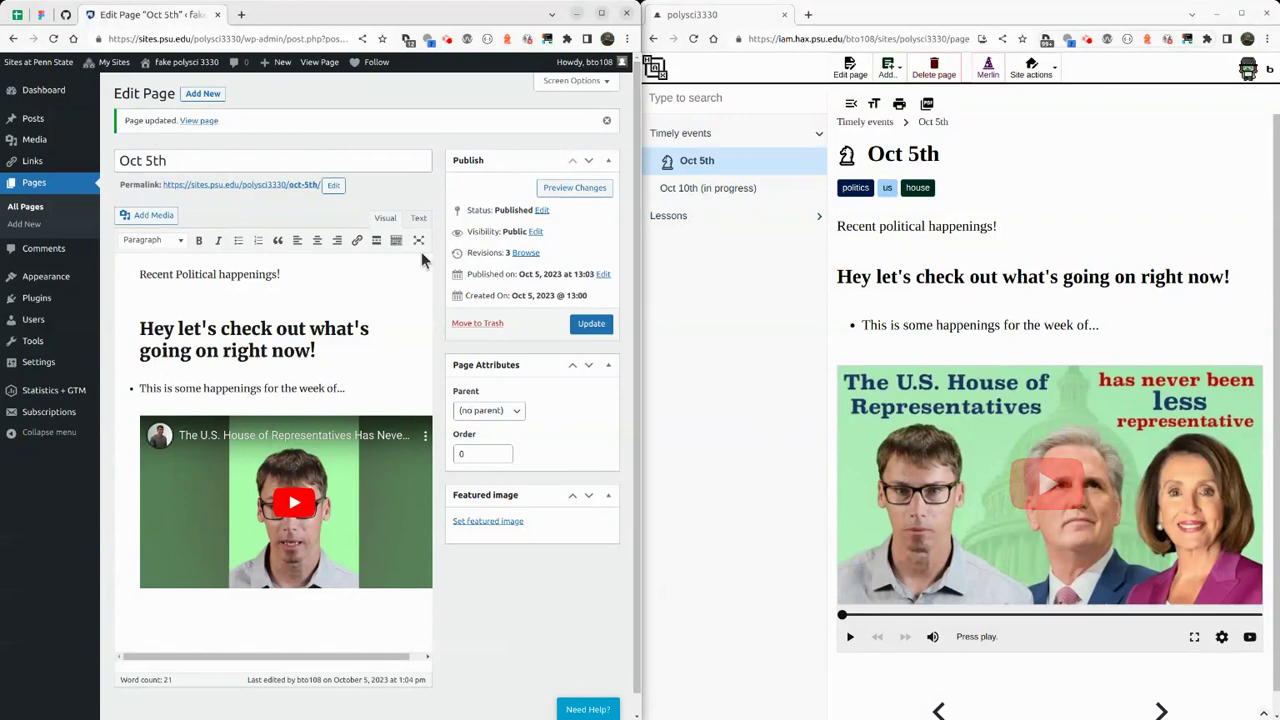
Check the Oct 5th page's parent choices, leaving it without a parent, and start a new page.
{"action": "left_click", "coordinate": [490, 410]}
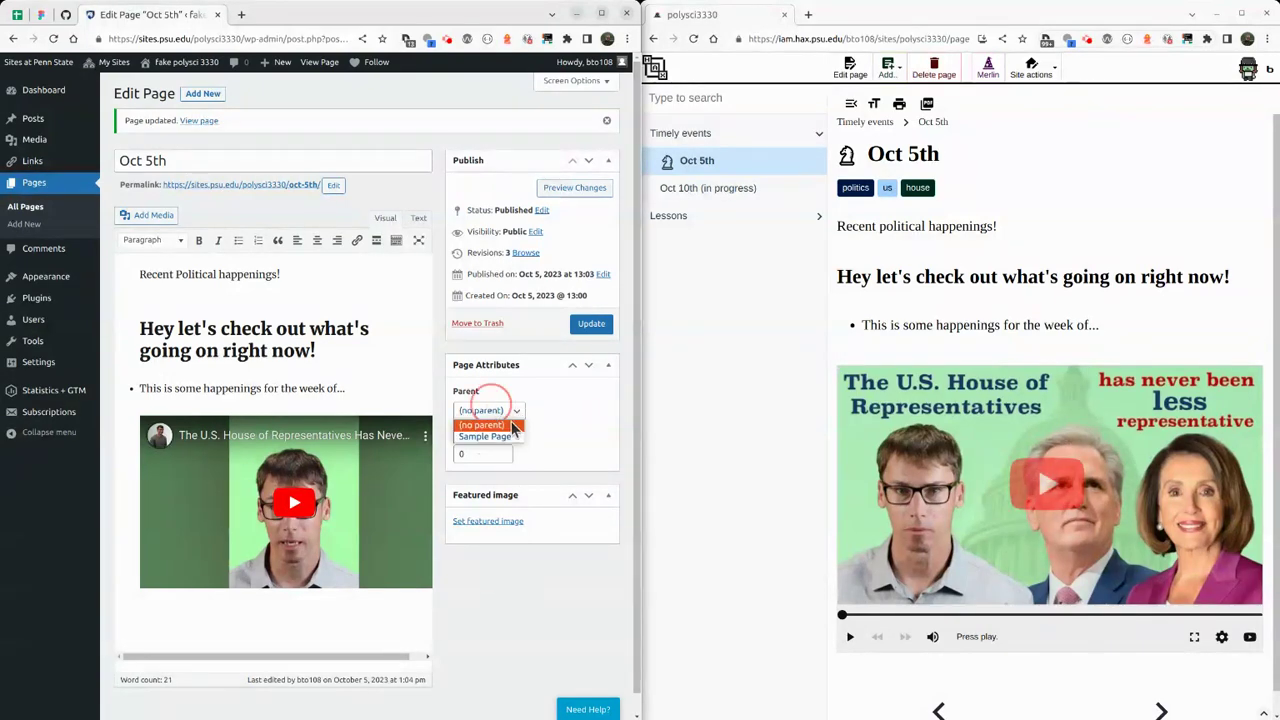
{"action": "left_click", "coordinate": [500, 425]}
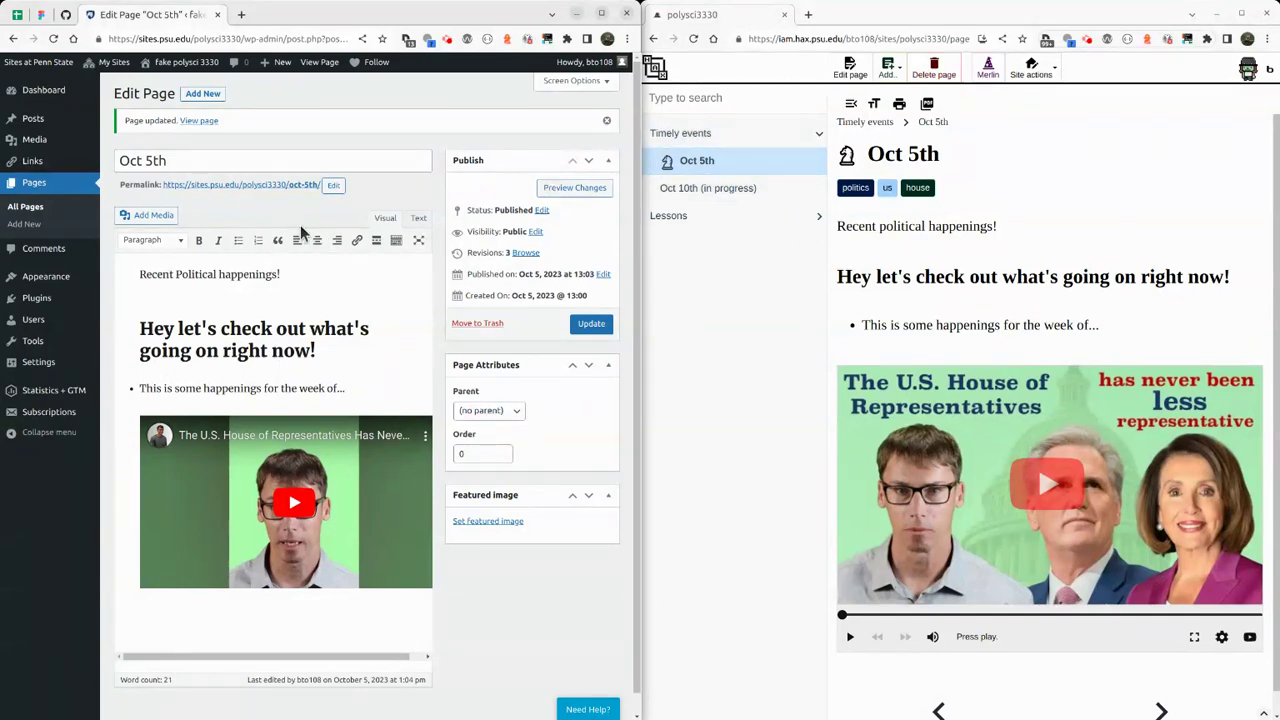
{"action": "left_click", "coordinate": [26, 207]}
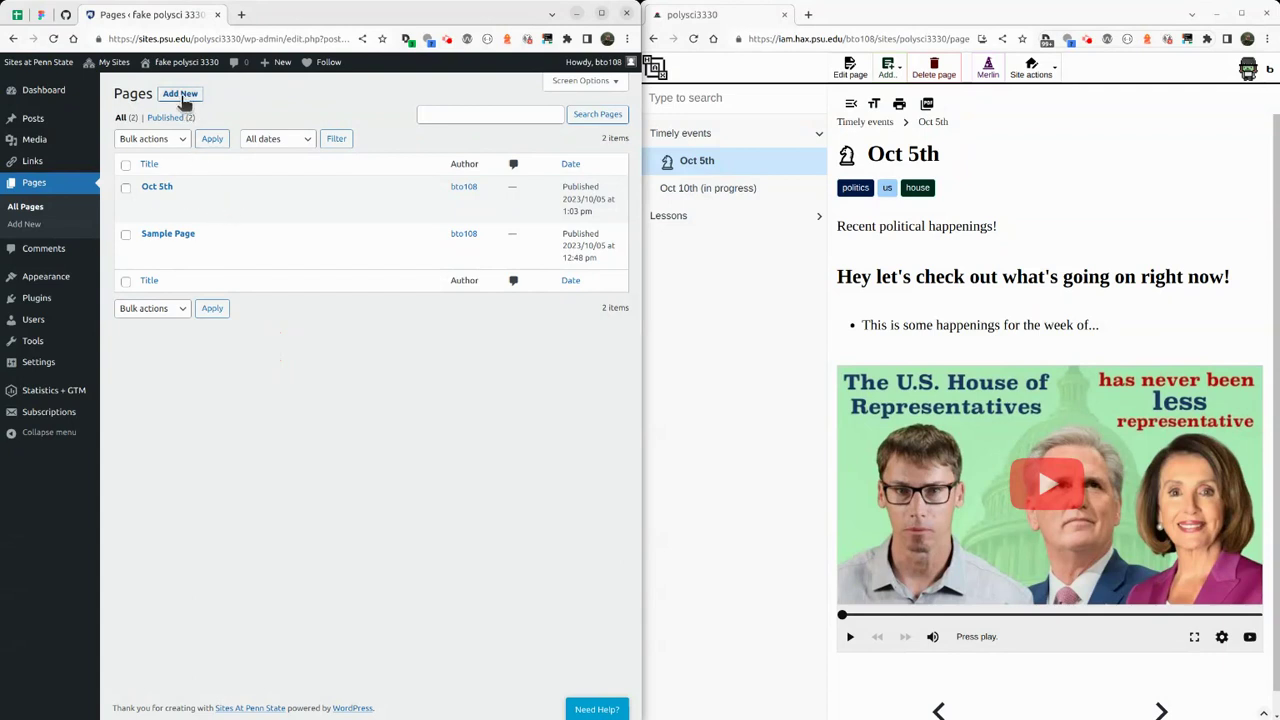
{"action": "left_click", "coordinate": [180, 93]}
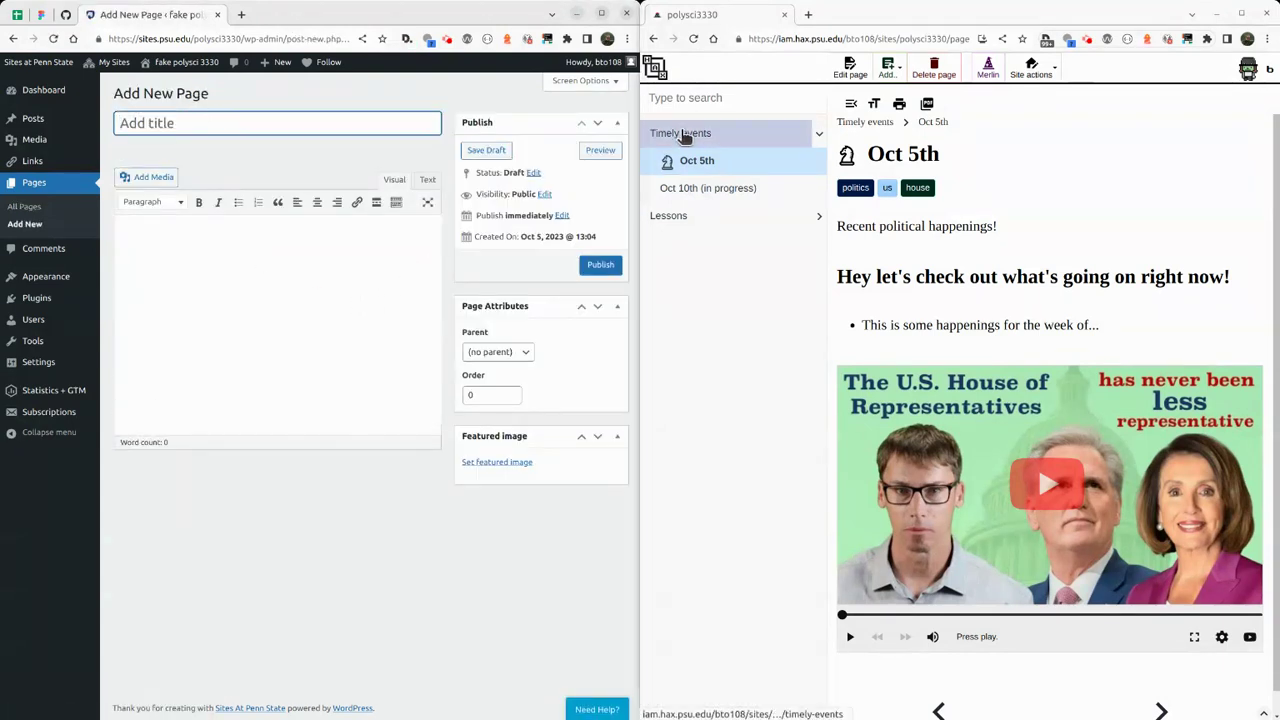
Title the new page 'Timely events', publish it, and view it on the live site.
{"action": "left_click", "coordinate": [683, 134]}
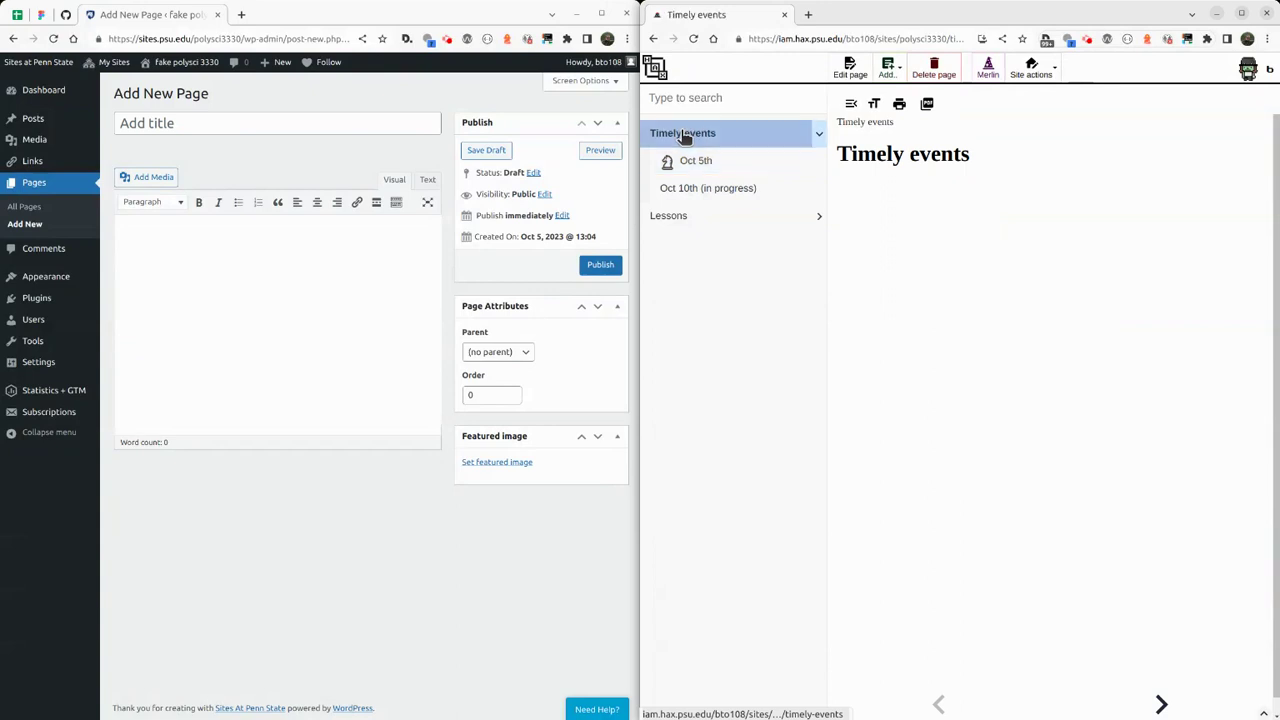
{"action": "left_click", "coordinate": [208, 125]}
{"action": "type", "text": "Timely events"}
{"action": "left_click", "coordinate": [258, 270]}
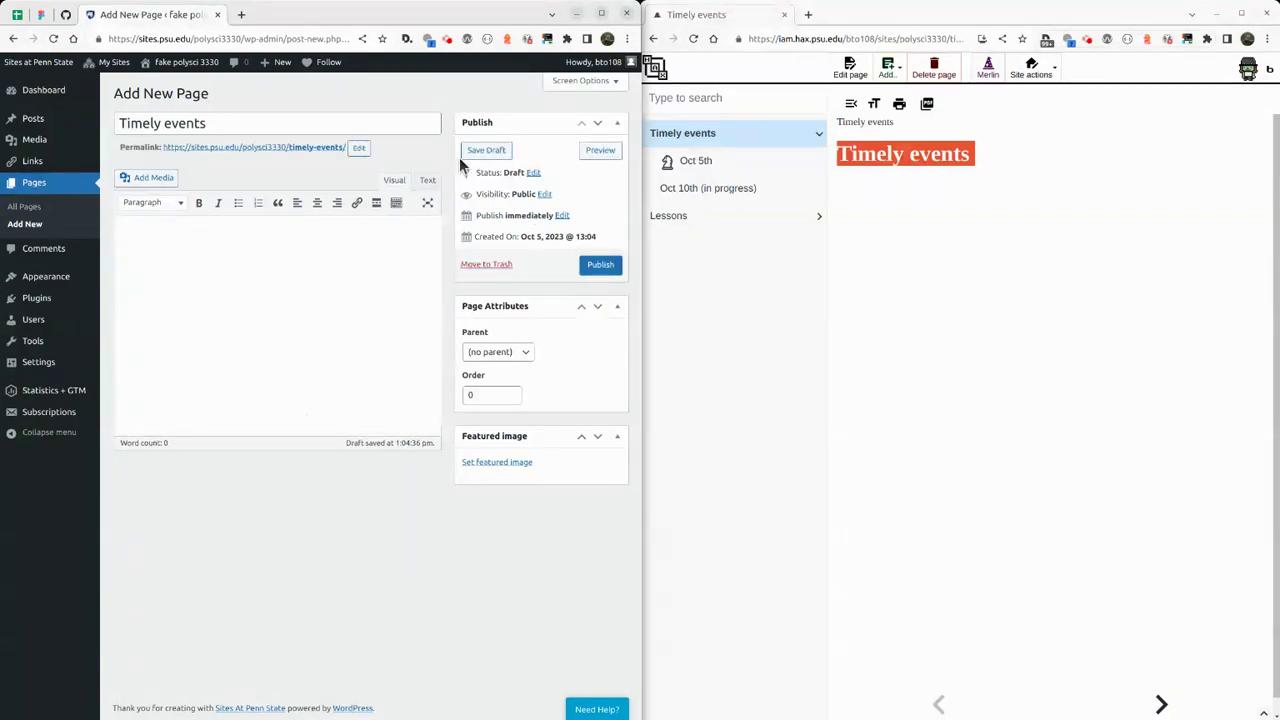
{"action": "left_click", "coordinate": [600, 272]}
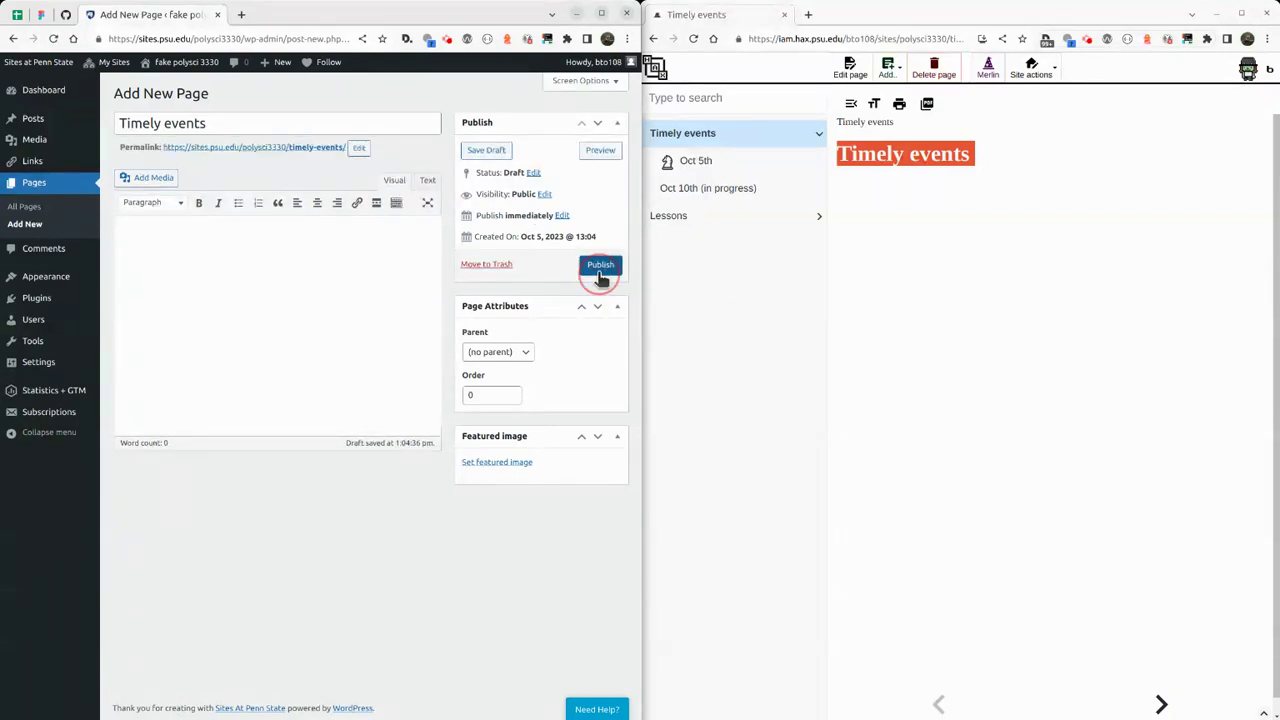
{"action": "left_click", "coordinate": [600, 270]}
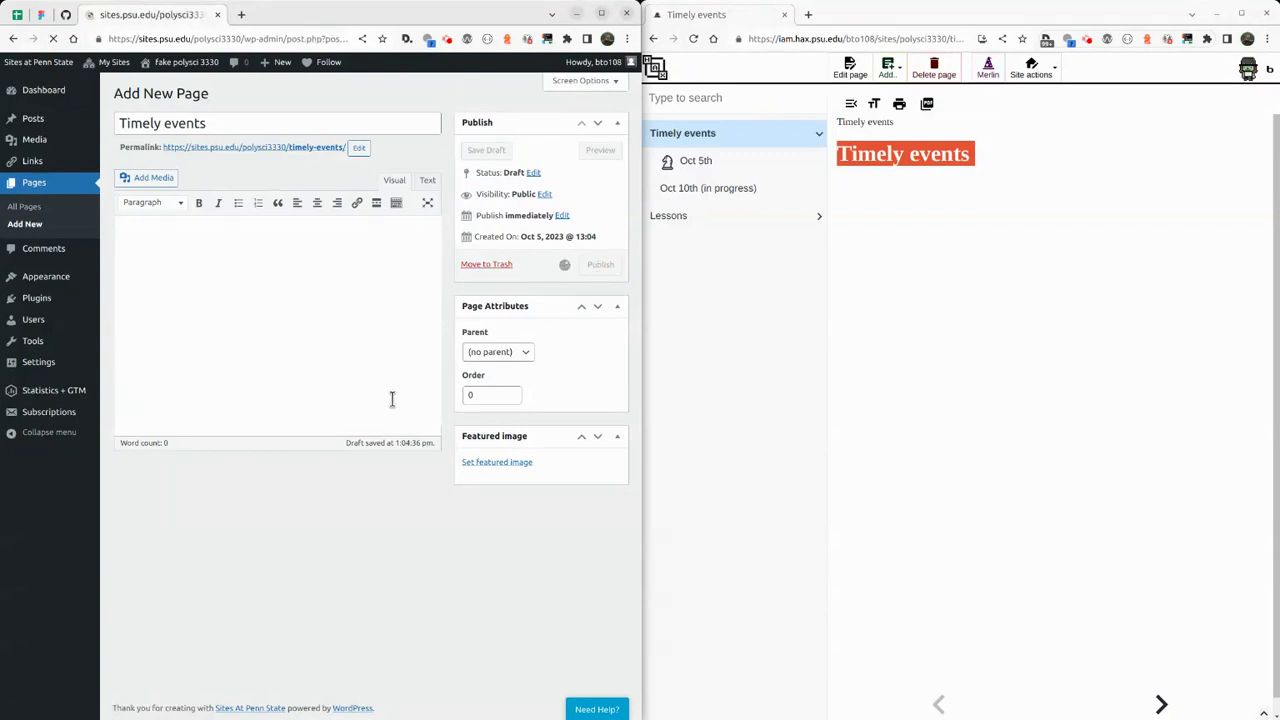
{"action": "left_click", "coordinate": [210, 121]}
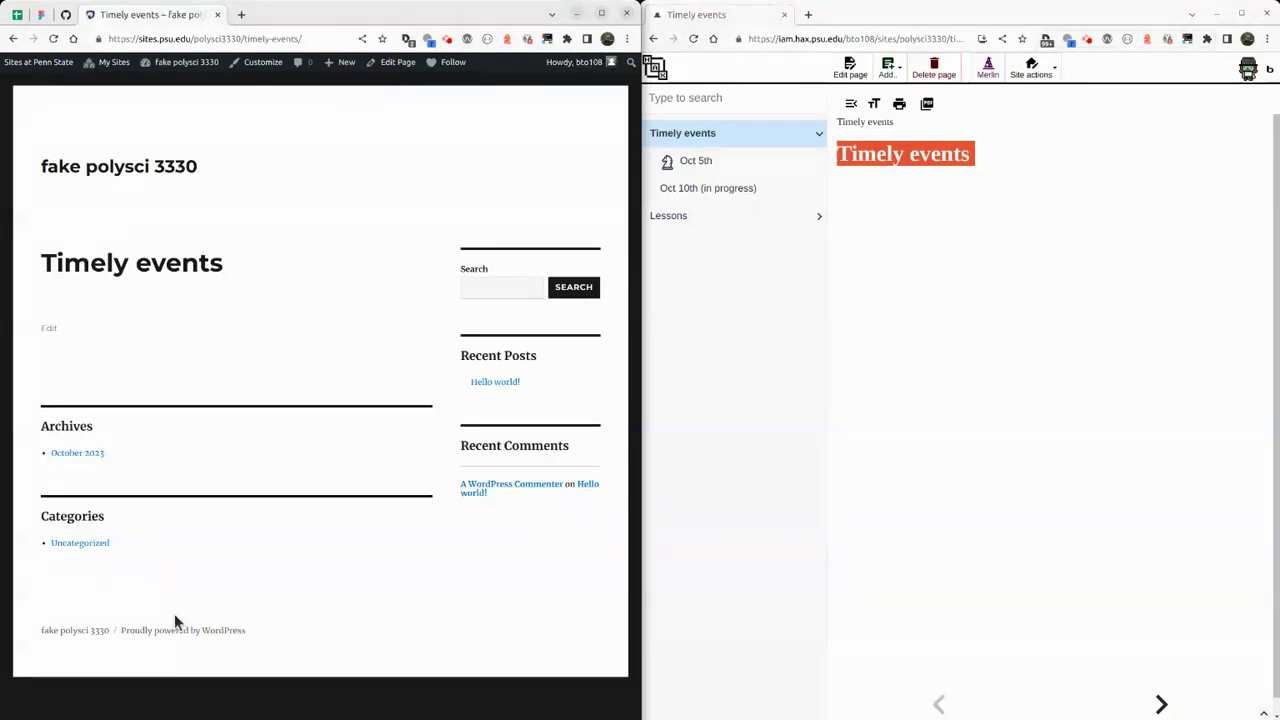
Set Timely events as the parent of the Oct 5th page and update it.
{"action": "key", "text": "ctrl+r"}
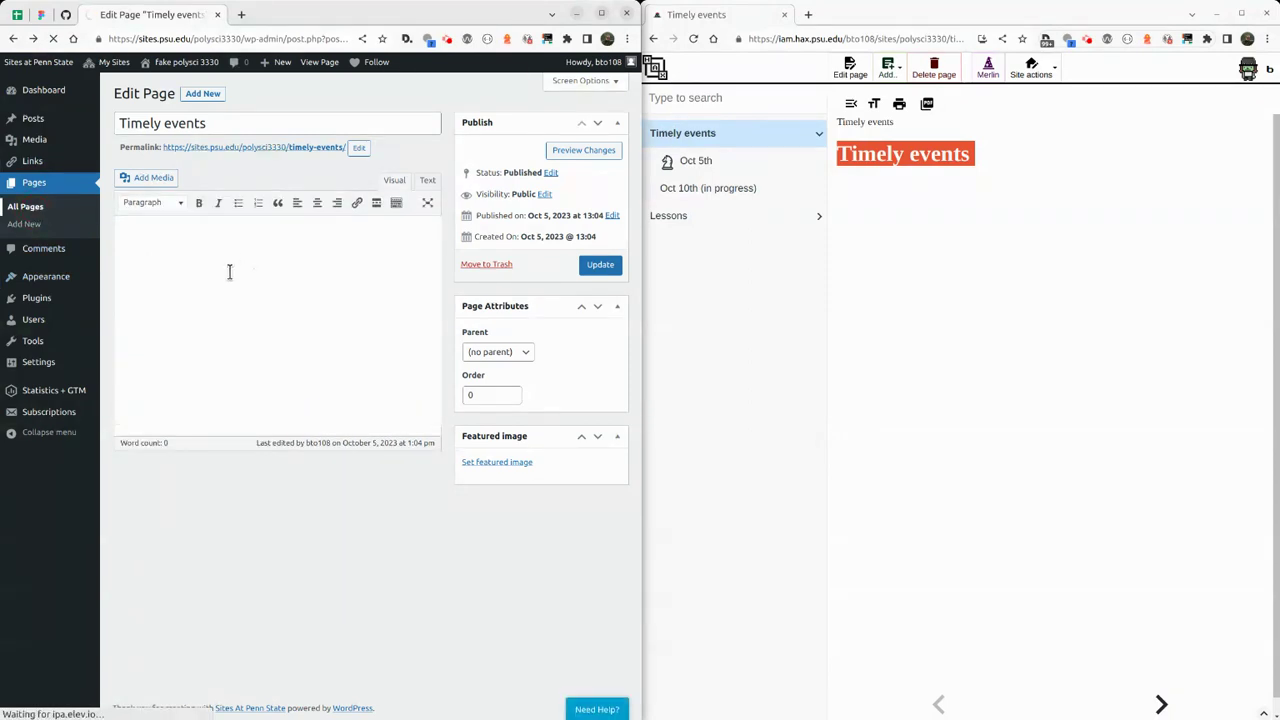
{"action": "key", "text": "alt+Left"}
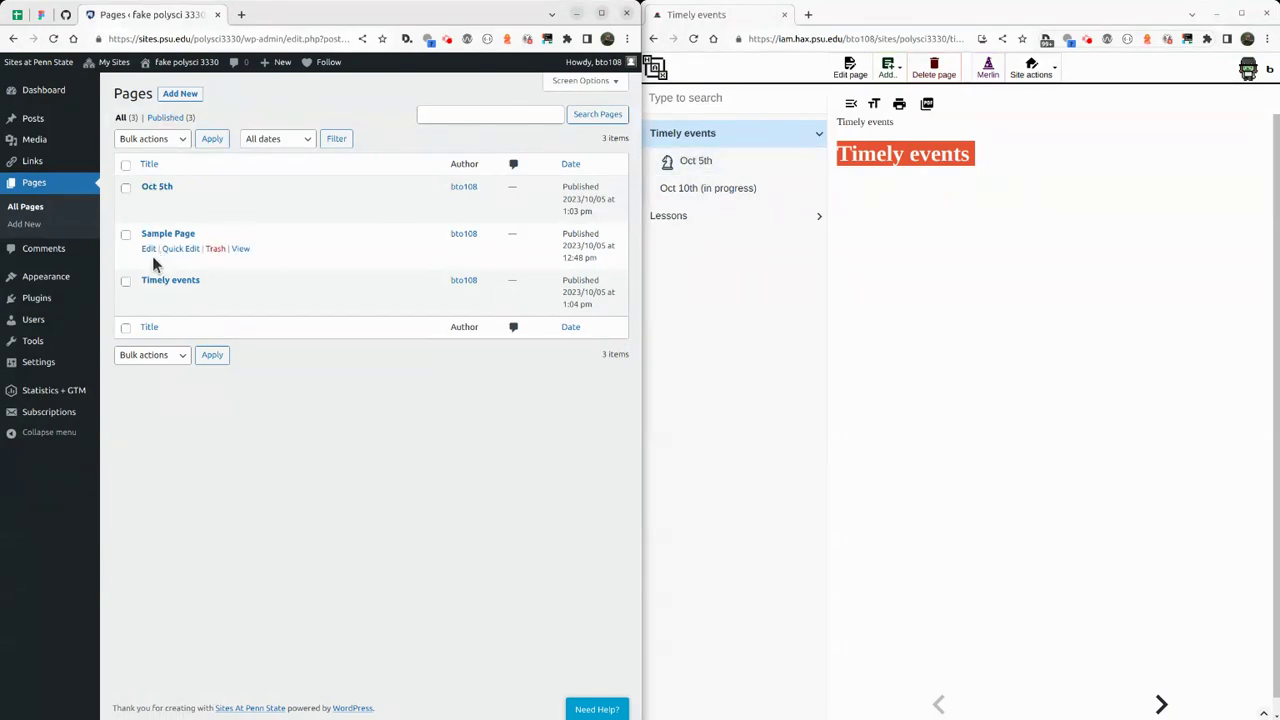
{"action": "left_click", "coordinate": [148, 203]}
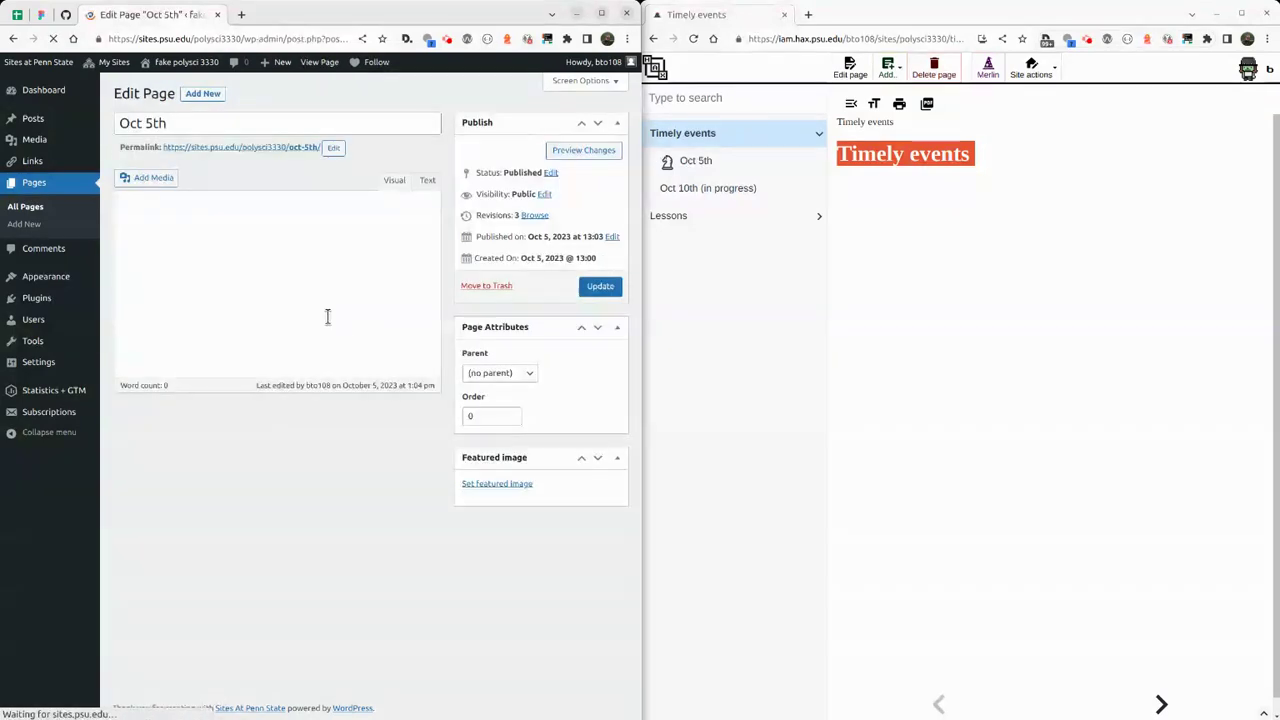
{"action": "left_click", "coordinate": [498, 372]}
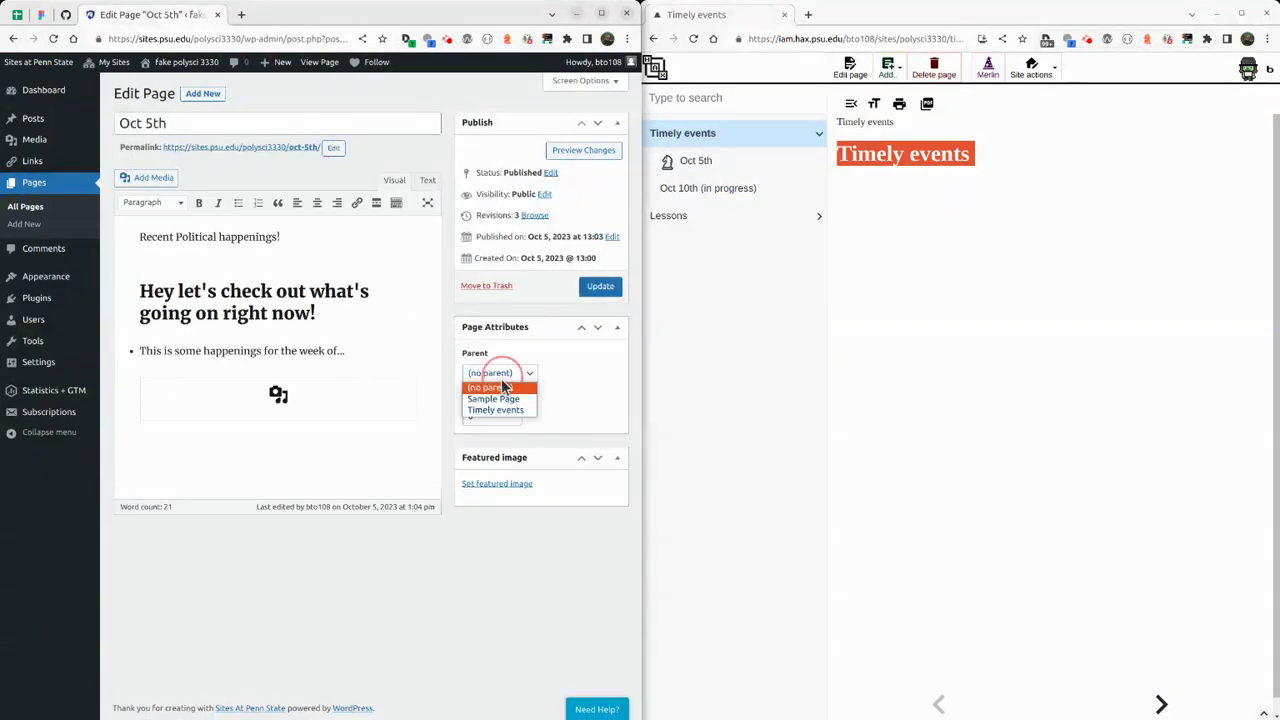
{"action": "left_click", "coordinate": [505, 412]}
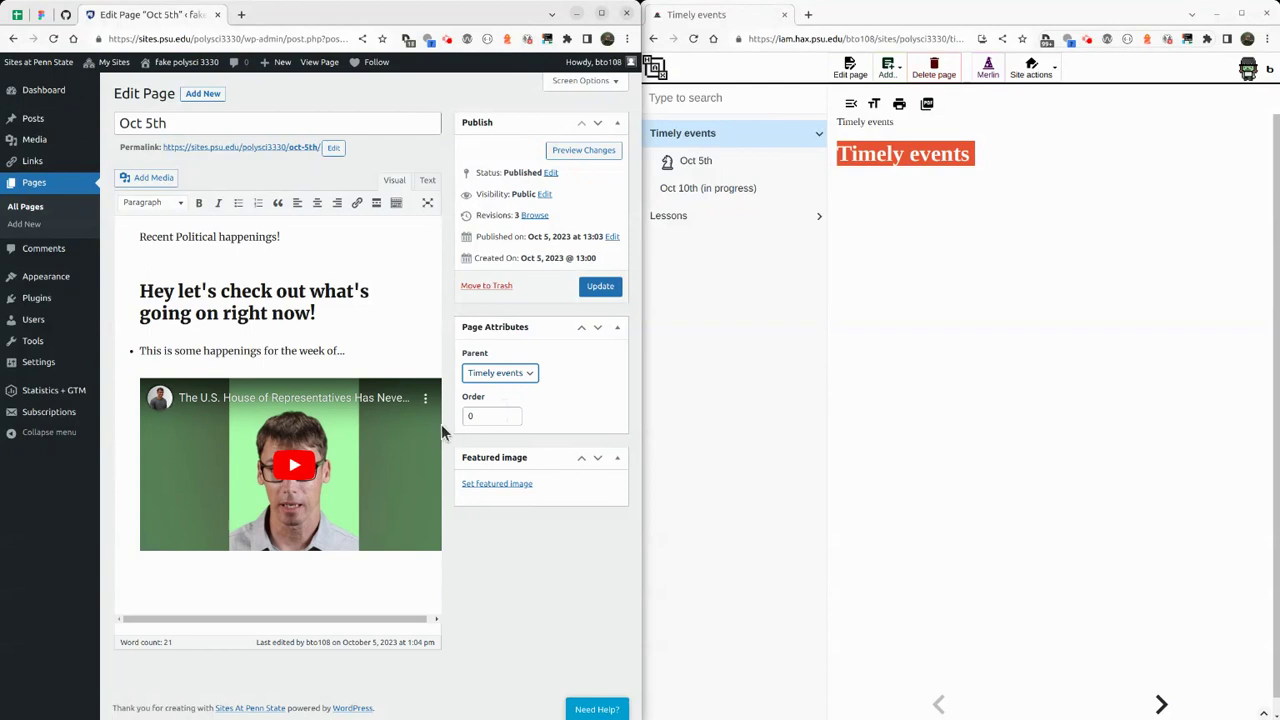
{"action": "left_click", "coordinate": [600, 286]}
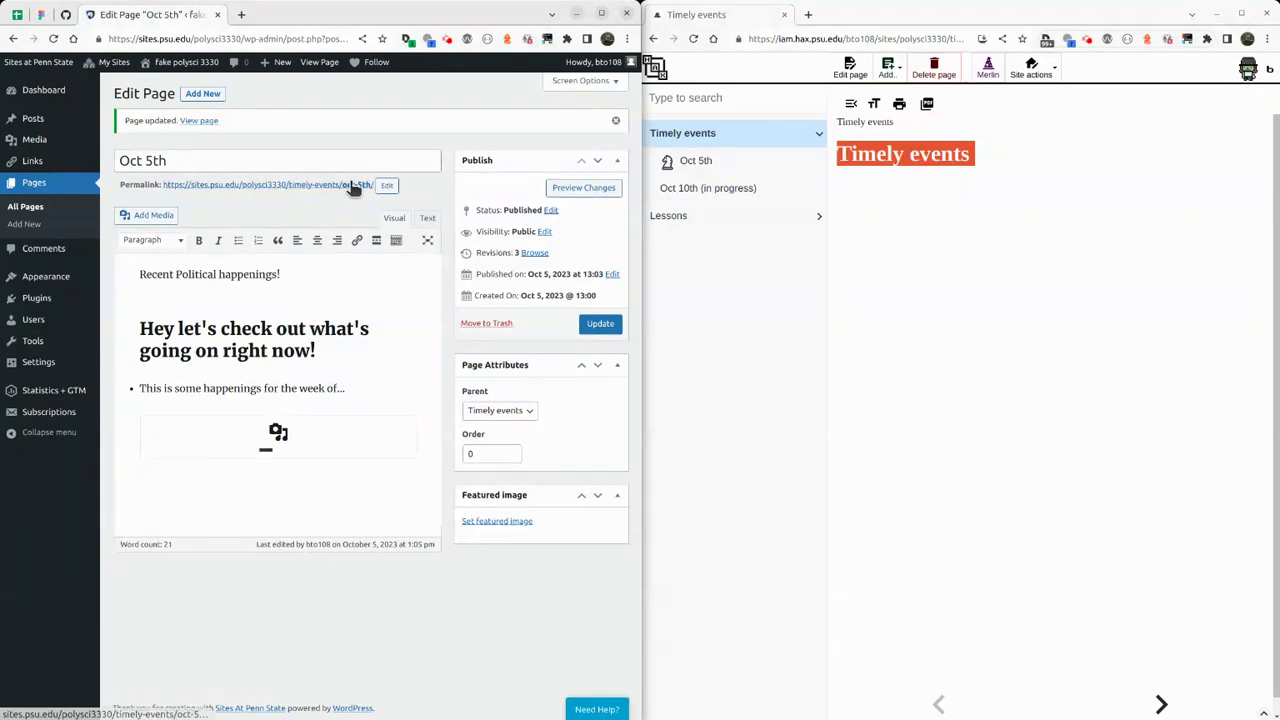
View the published Oct 5th page on the live site with the browser maximized.
{"action": "left_click", "coordinate": [199, 121]}
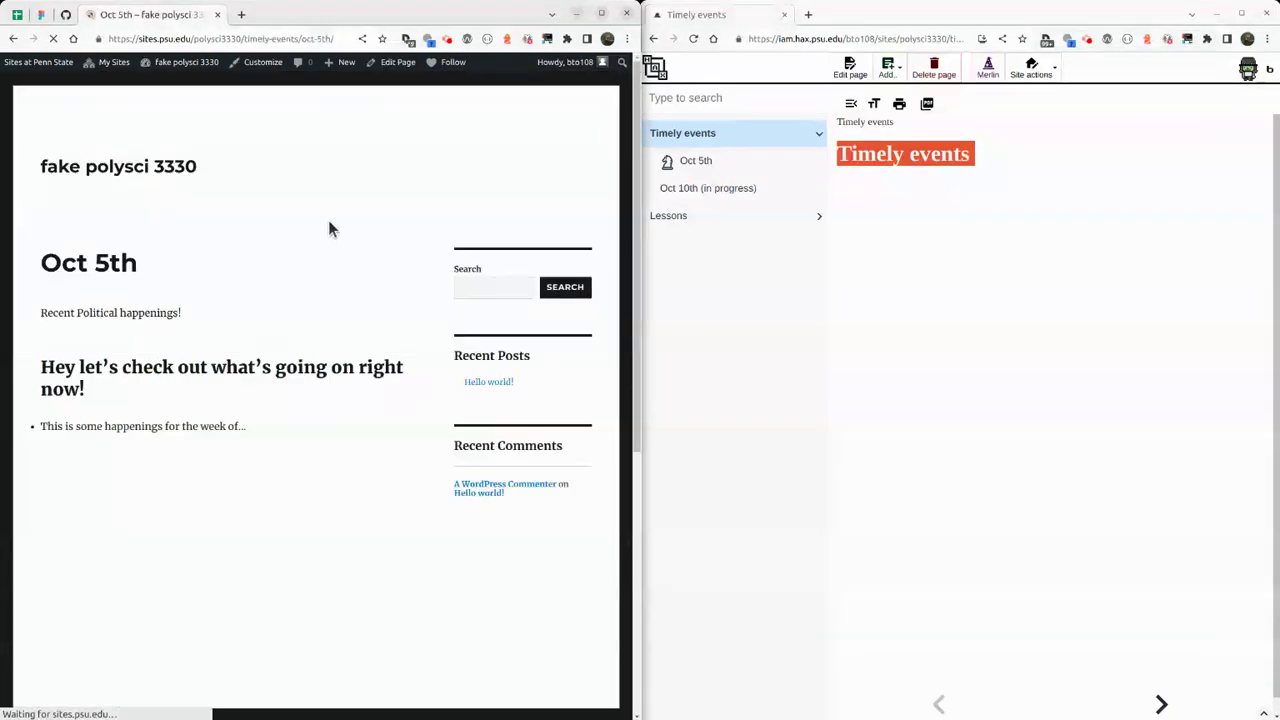
{"action": "left_click", "coordinate": [513, 663]}
{"action": "scroll", "coordinate": [448, 405], "scroll_direction": "down", "scroll_amount": 5}
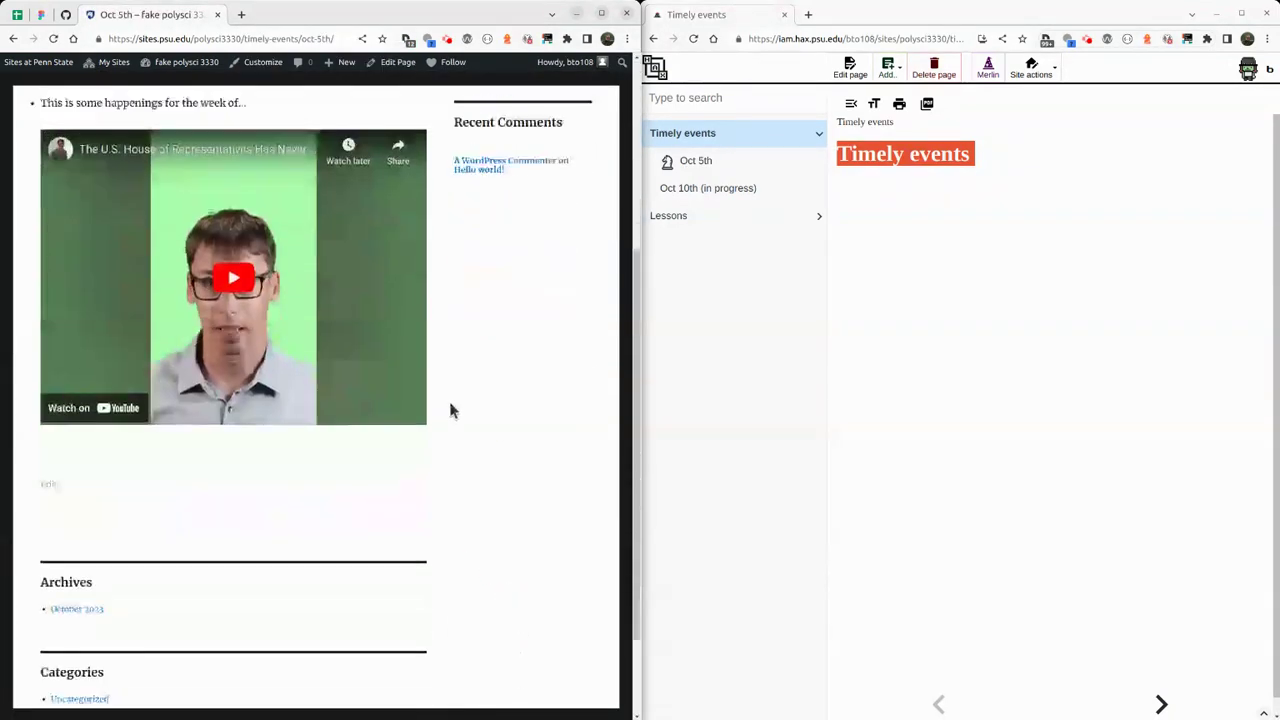
{"action": "scroll", "coordinate": [438, 404], "scroll_direction": "up", "scroll_amount": 5}
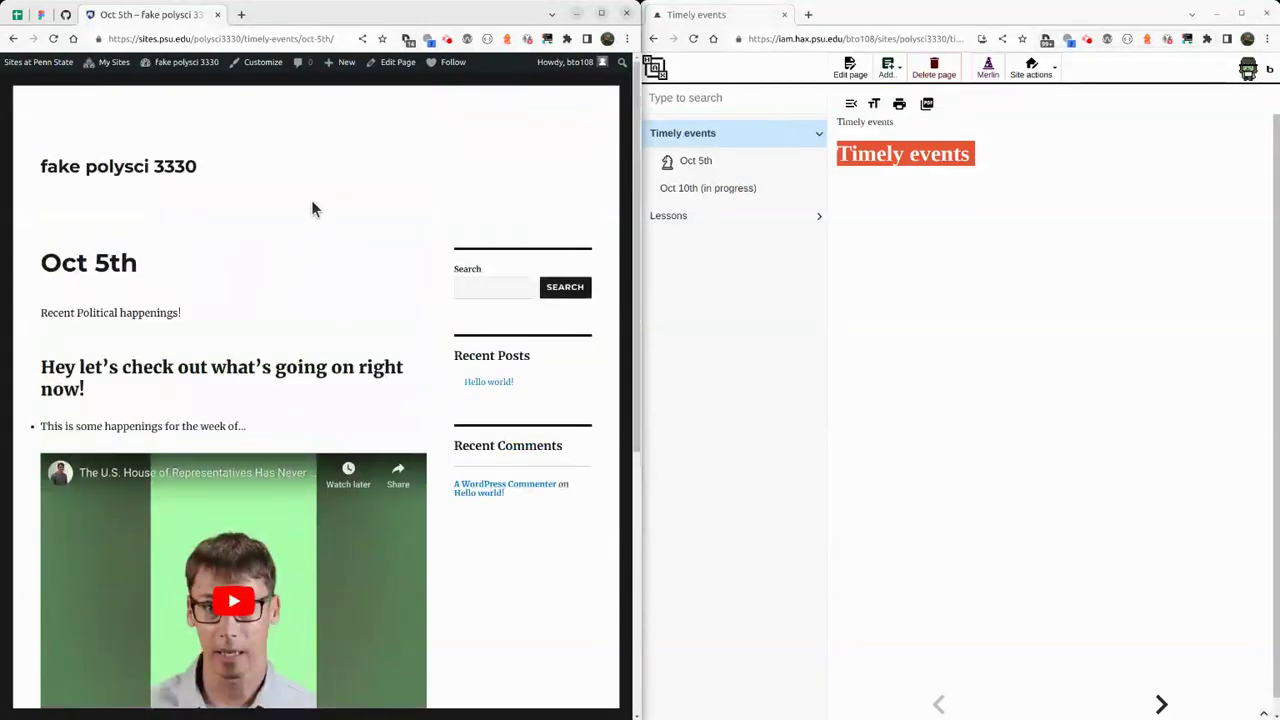
{"action": "key", "text": "super+Up"}
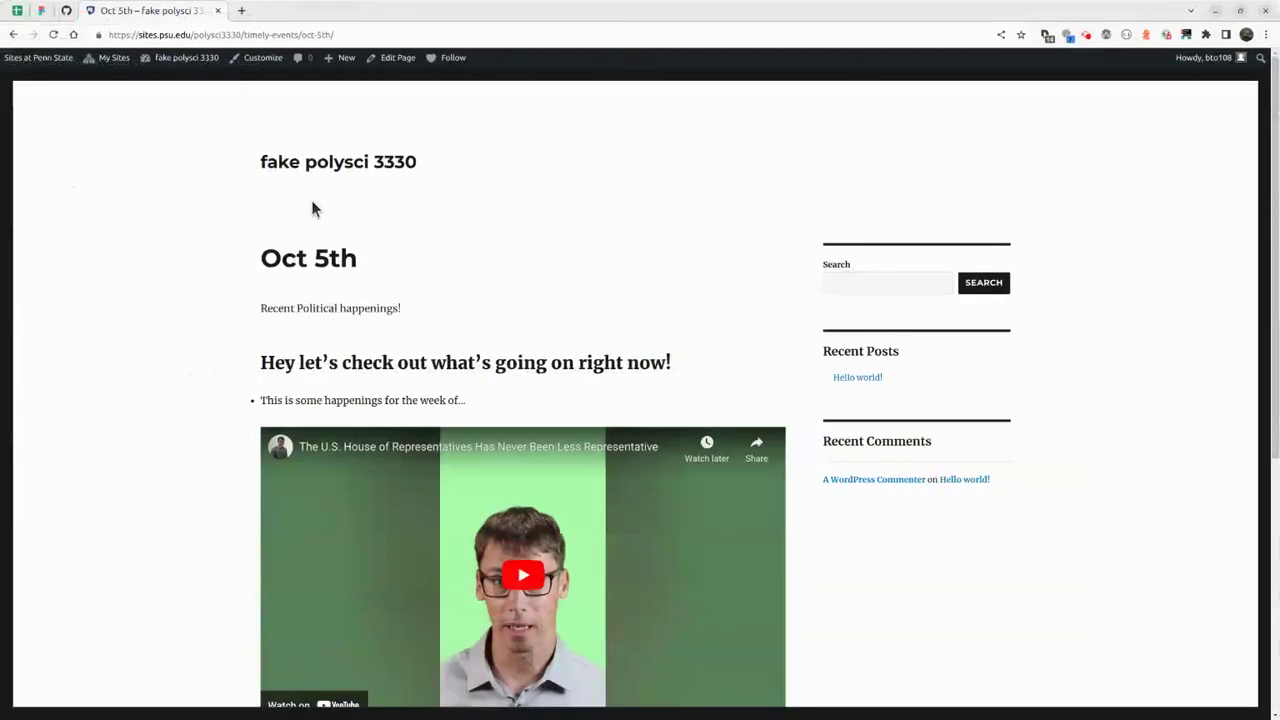
{"action": "scroll", "coordinate": [866, 420], "scroll_direction": "down", "scroll_amount": 5}
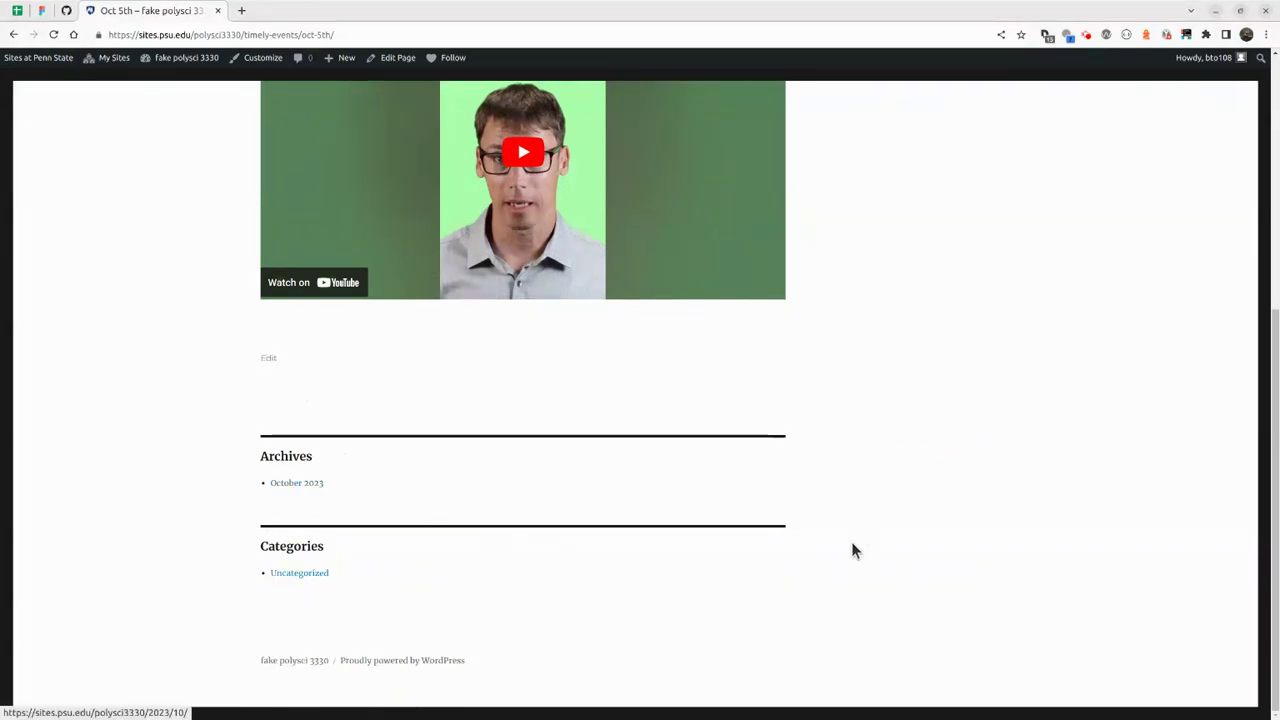
{"action": "scroll", "coordinate": [851, 541], "scroll_direction": "up", "scroll_amount": 5}
Read through the Hello world! post, then go to the fake polysci 3330 admin dashboard.
{"action": "left_click", "coordinate": [845, 377]}
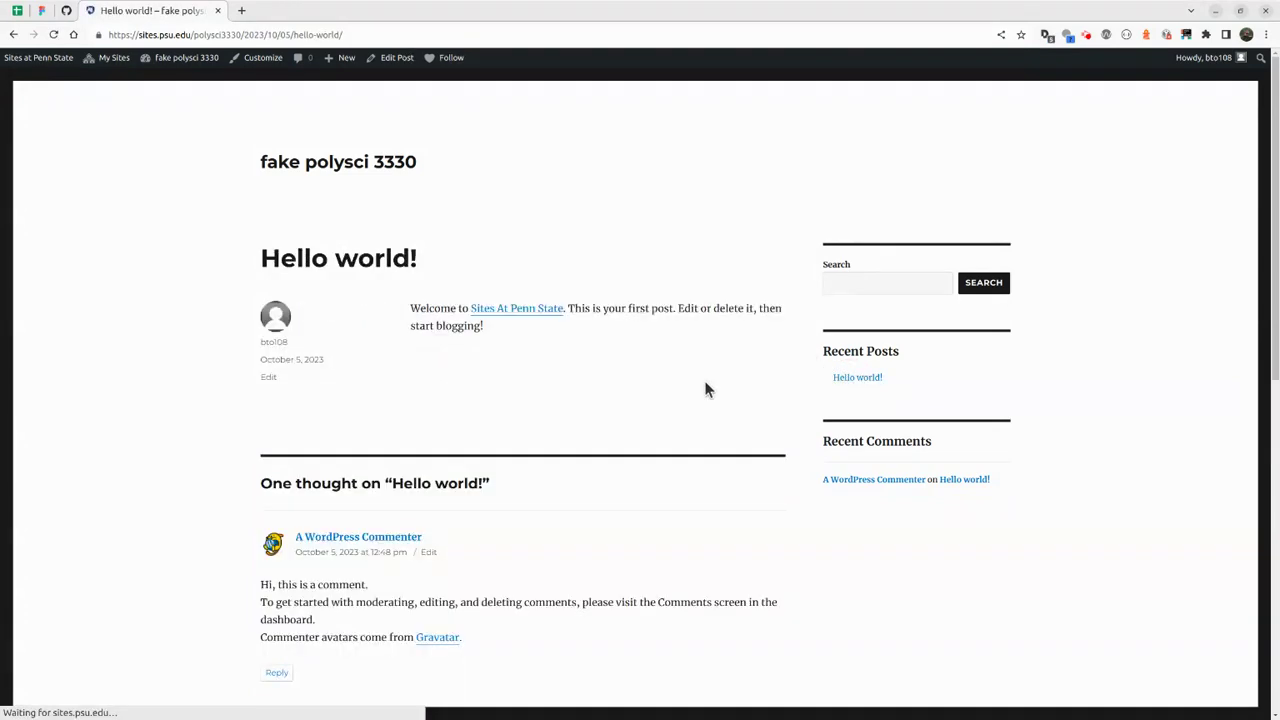
{"action": "scroll", "coordinate": [197, 310], "scroll_direction": "down", "scroll_amount": 6}
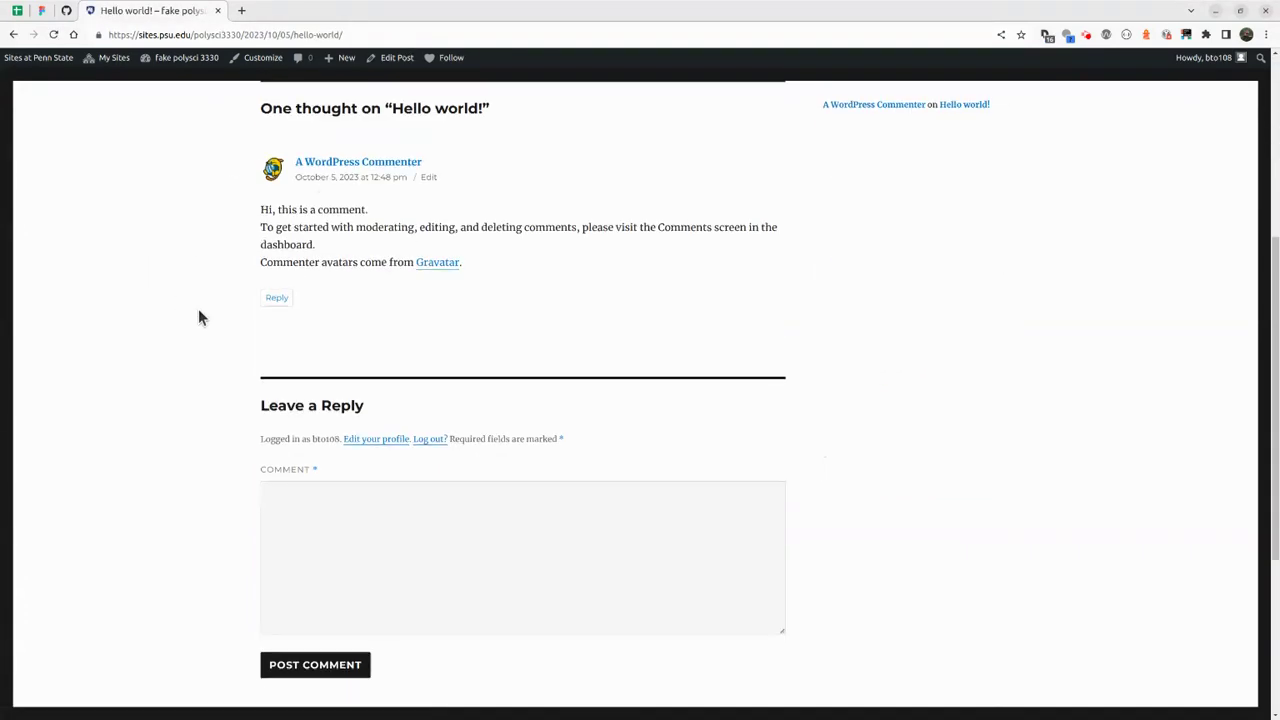
{"action": "scroll", "coordinate": [190, 360], "scroll_direction": "down", "scroll_amount": 2}
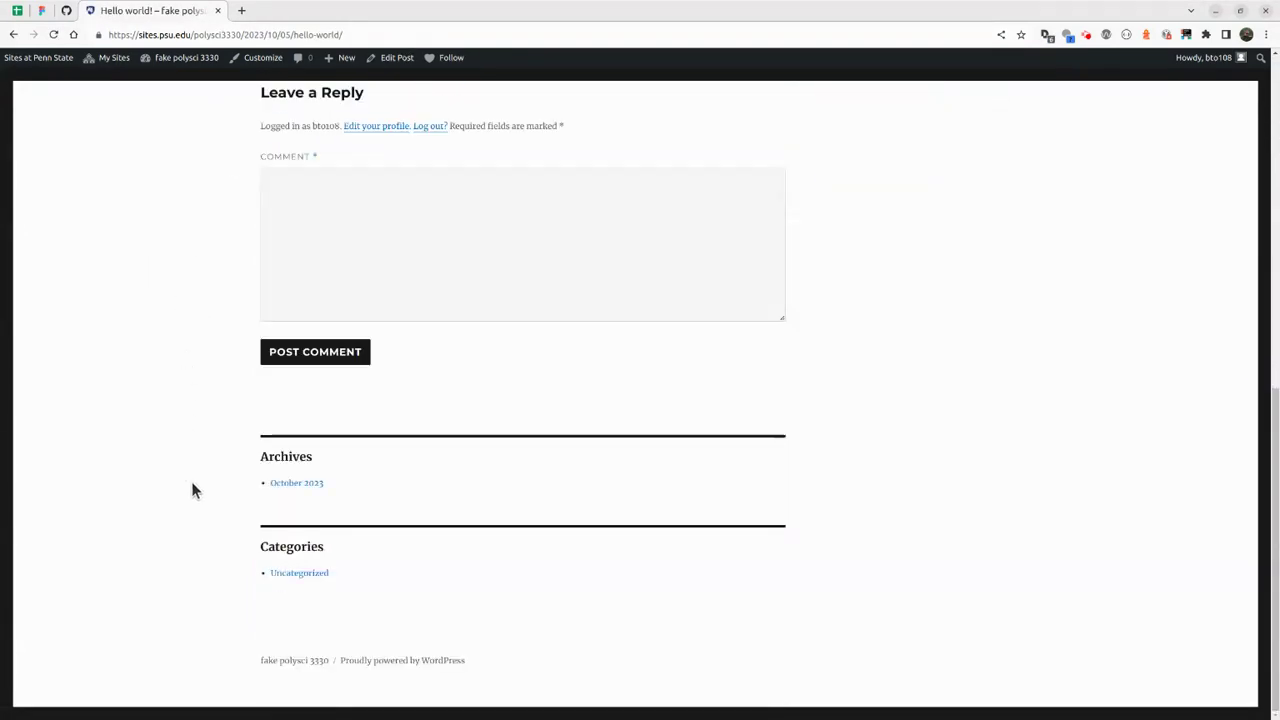
{"action": "scroll", "coordinate": [200, 520], "scroll_direction": "up", "scroll_amount": 8}
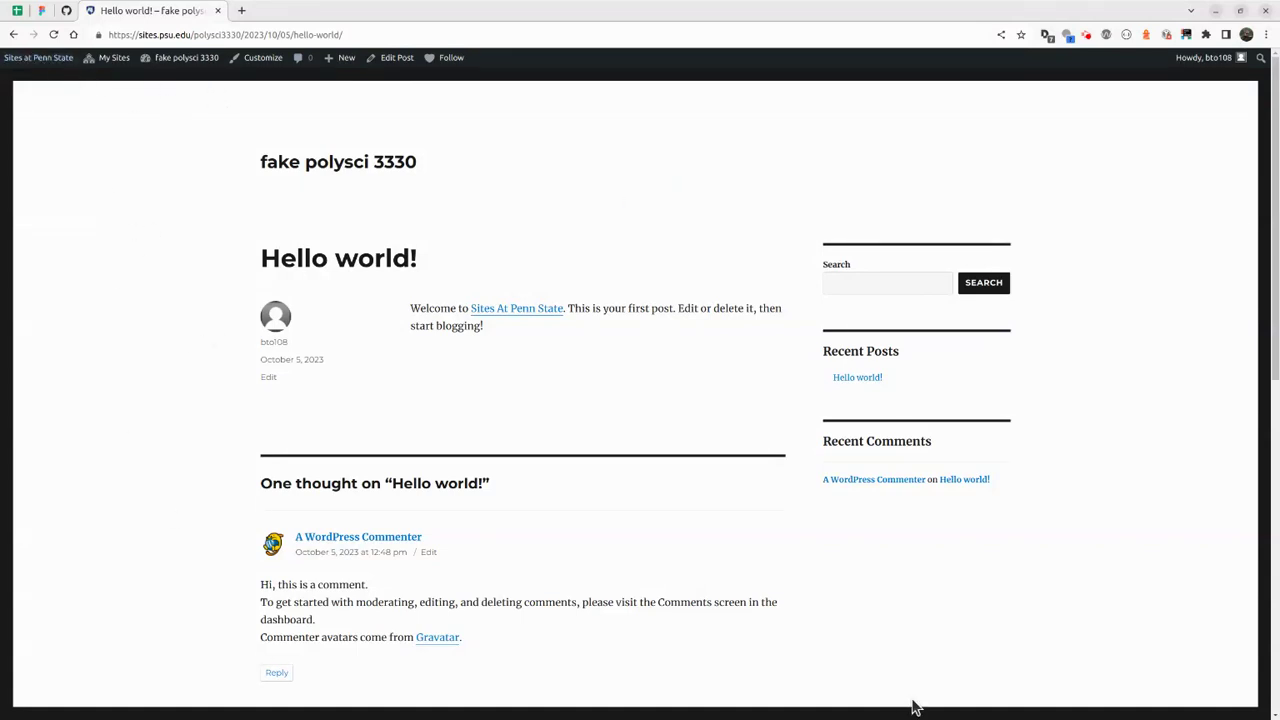
{"action": "scroll", "coordinate": [110, 349], "scroll_direction": "down", "scroll_amount": 7}
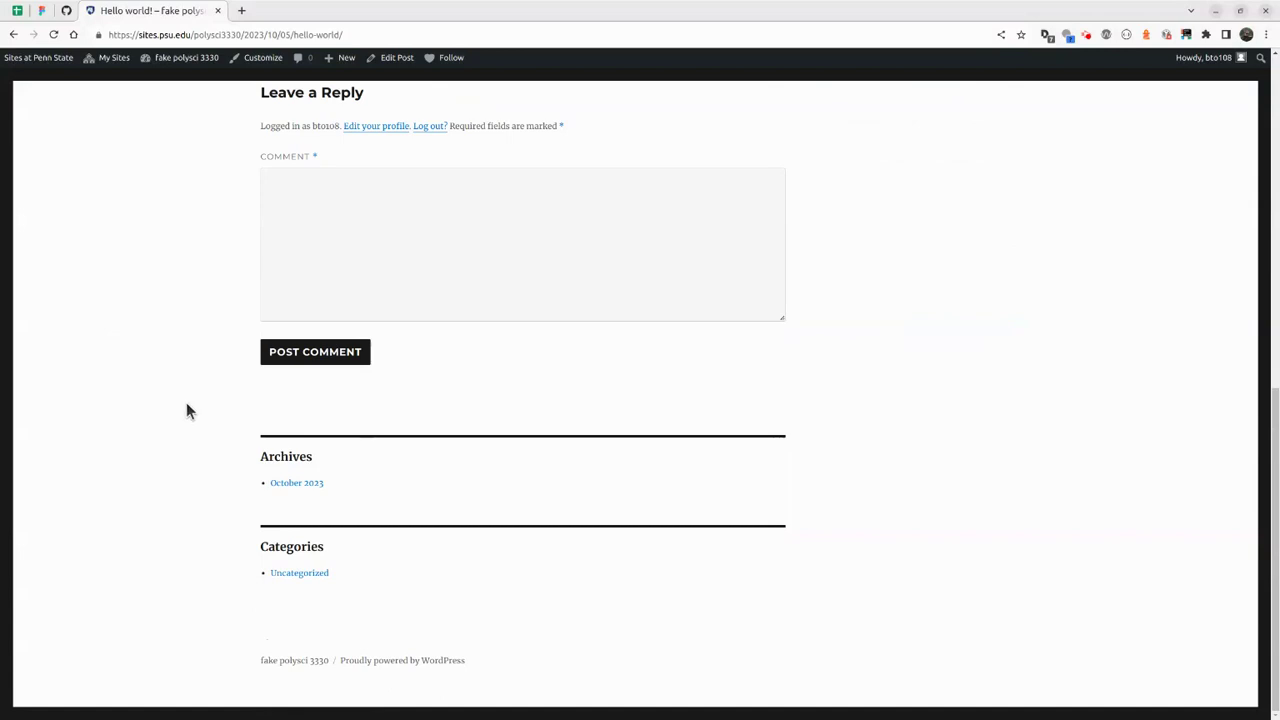
{"action": "scroll", "coordinate": [186, 402], "scroll_direction": "up", "scroll_amount": 8}
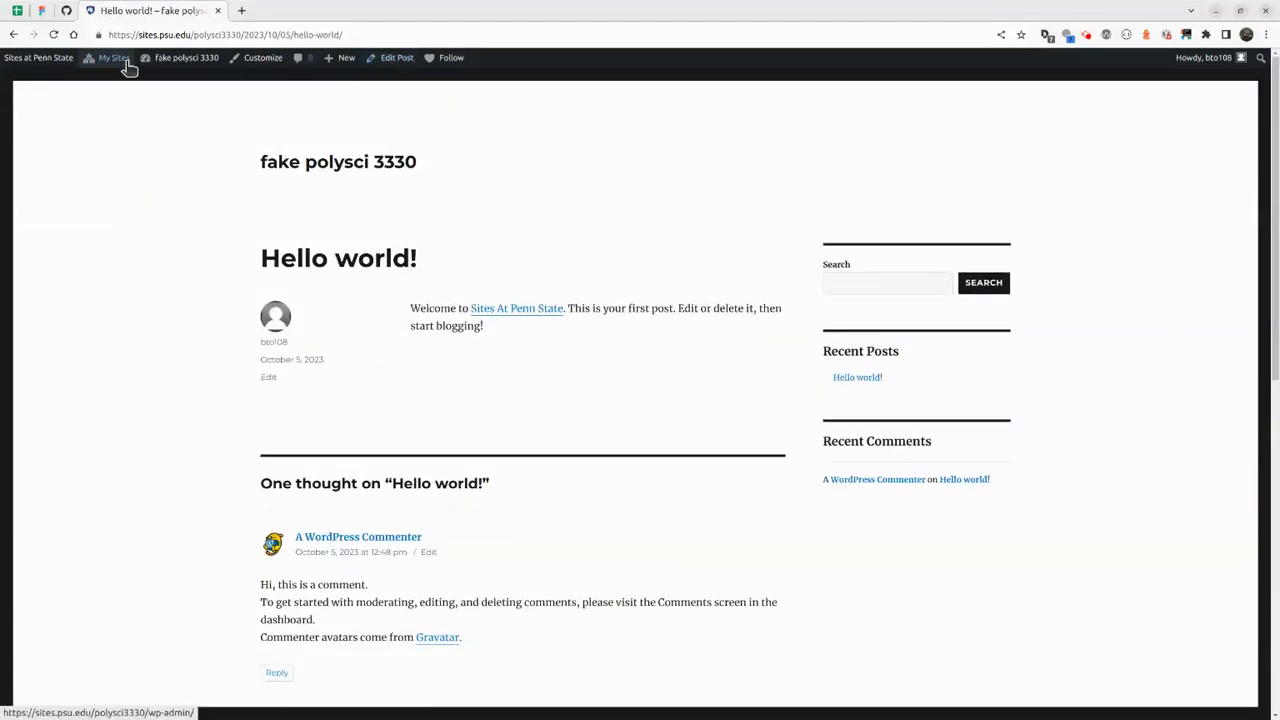
{"action": "mouse_move", "coordinate": [120, 64]}
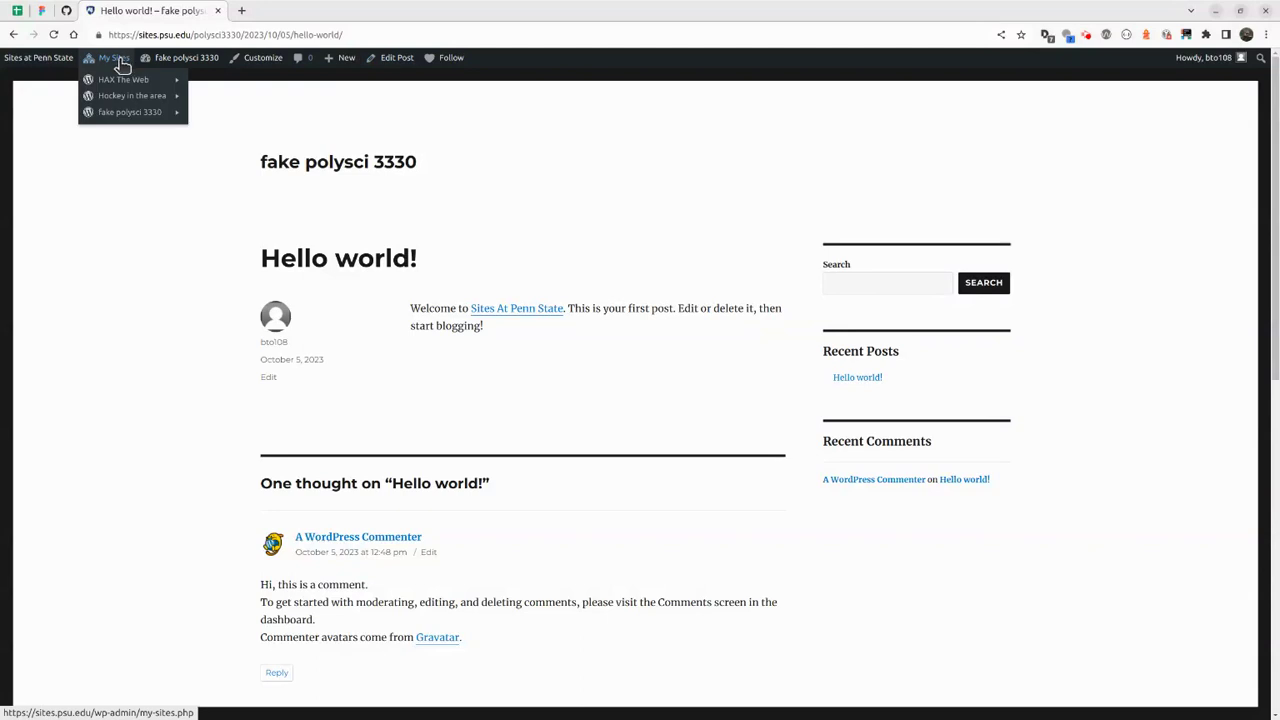
{"action": "left_click", "coordinate": [186, 56]}
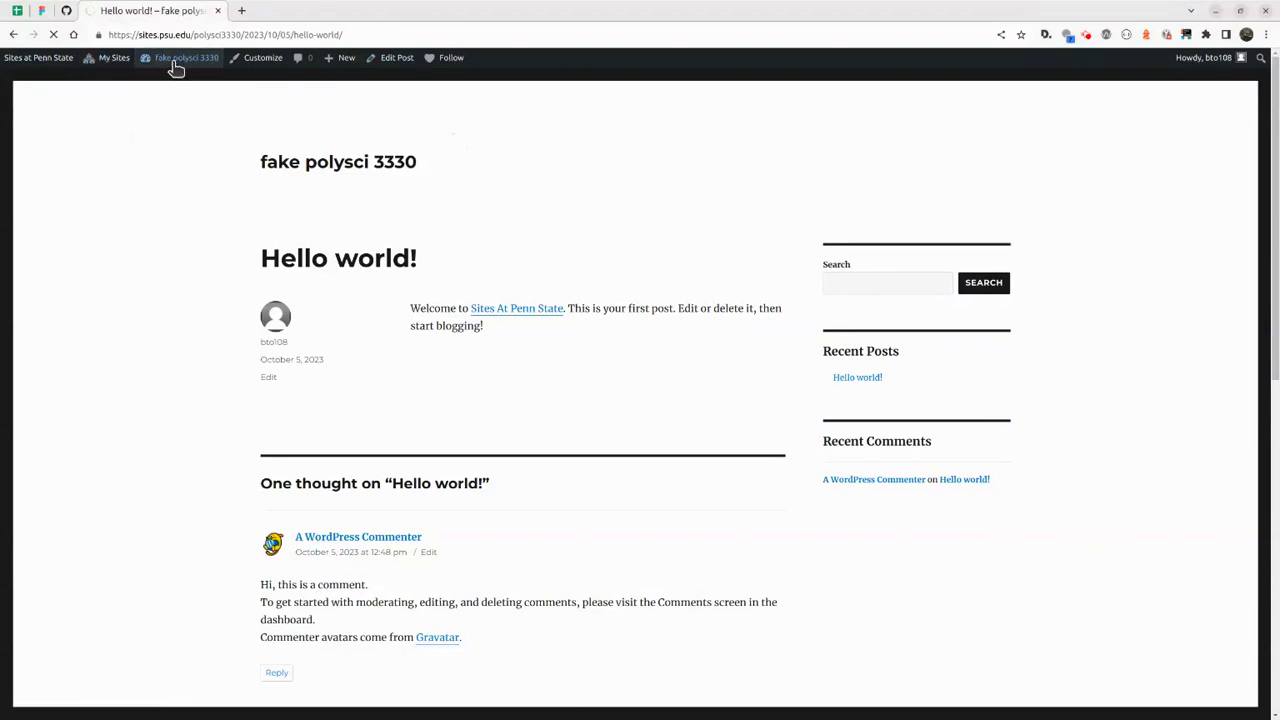
{"action": "mouse_move", "coordinate": [175, 67]}
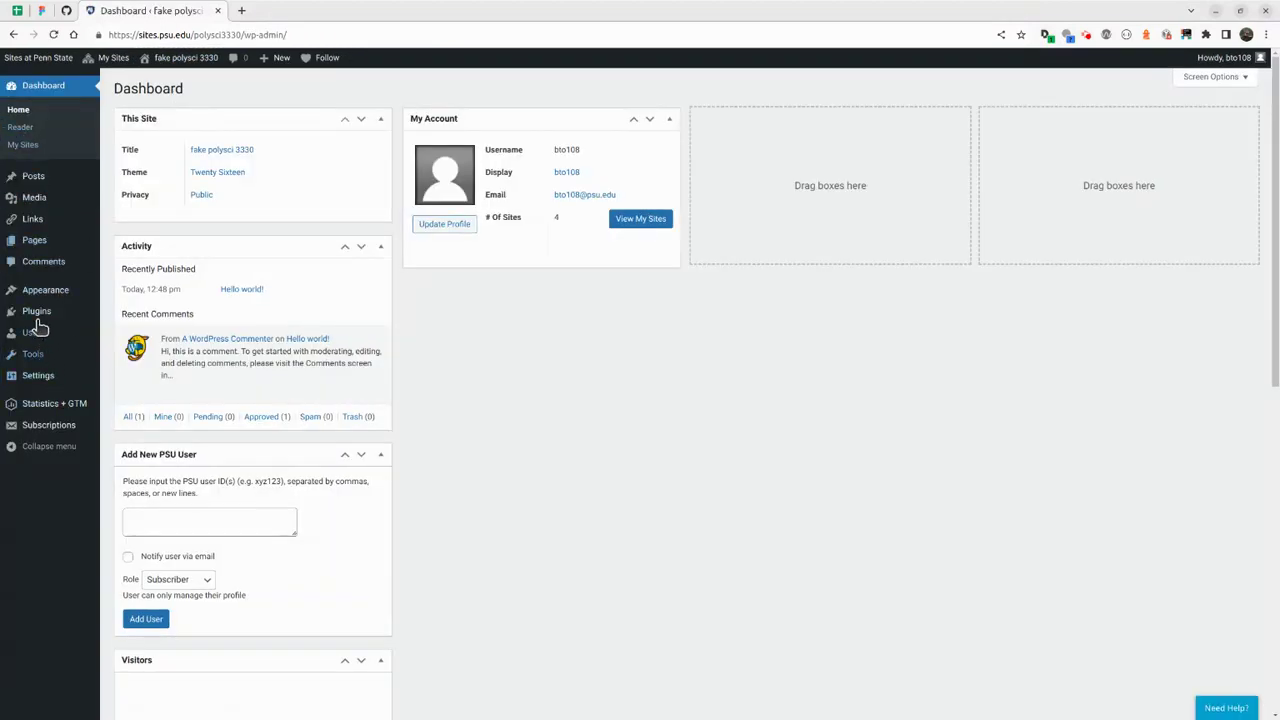
Go from Appearance > Themes to Appearance > Menus and list all pages under View All.
{"action": "mouse_move", "coordinate": [40, 299]}
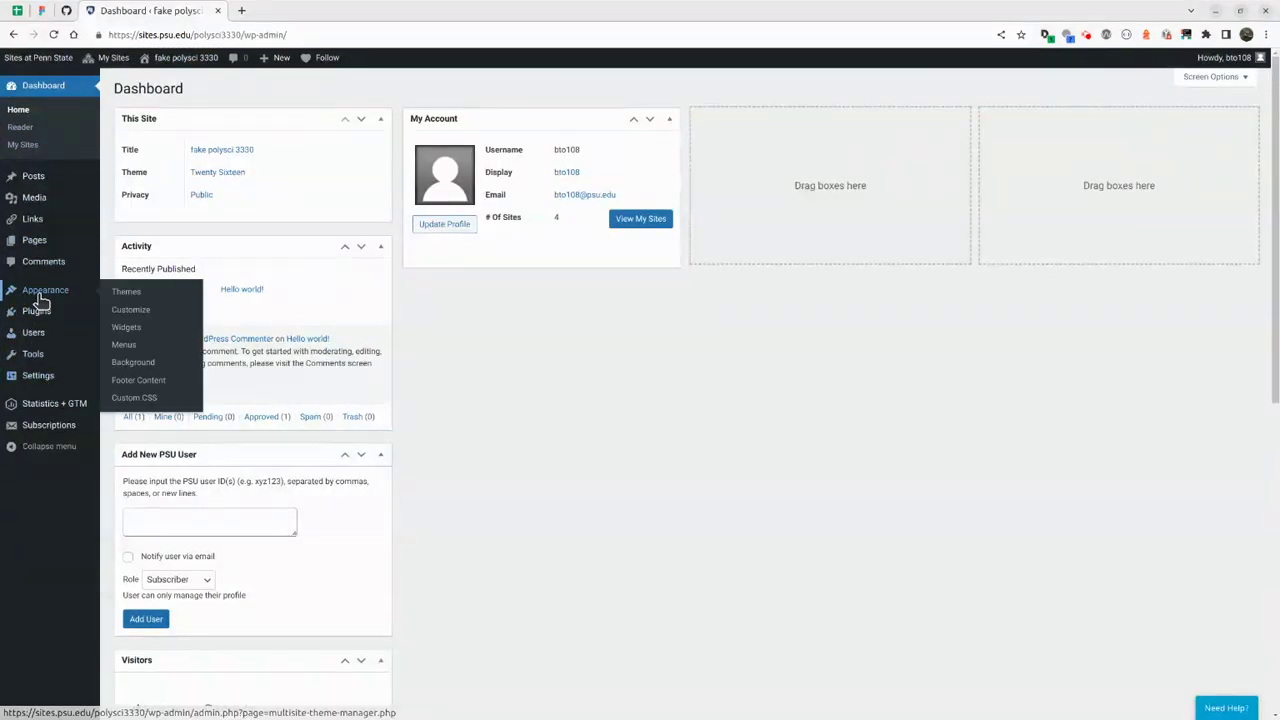
{"action": "left_click", "coordinate": [129, 293]}
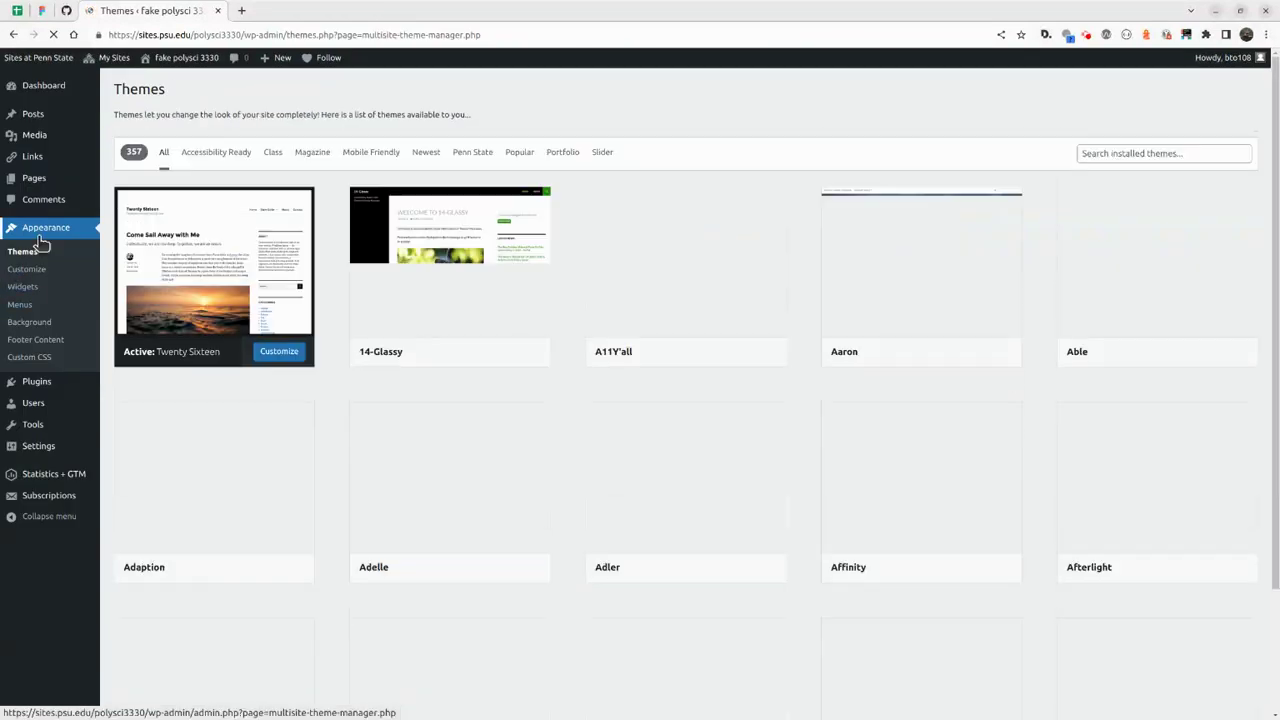
{"action": "left_click", "coordinate": [20, 306]}
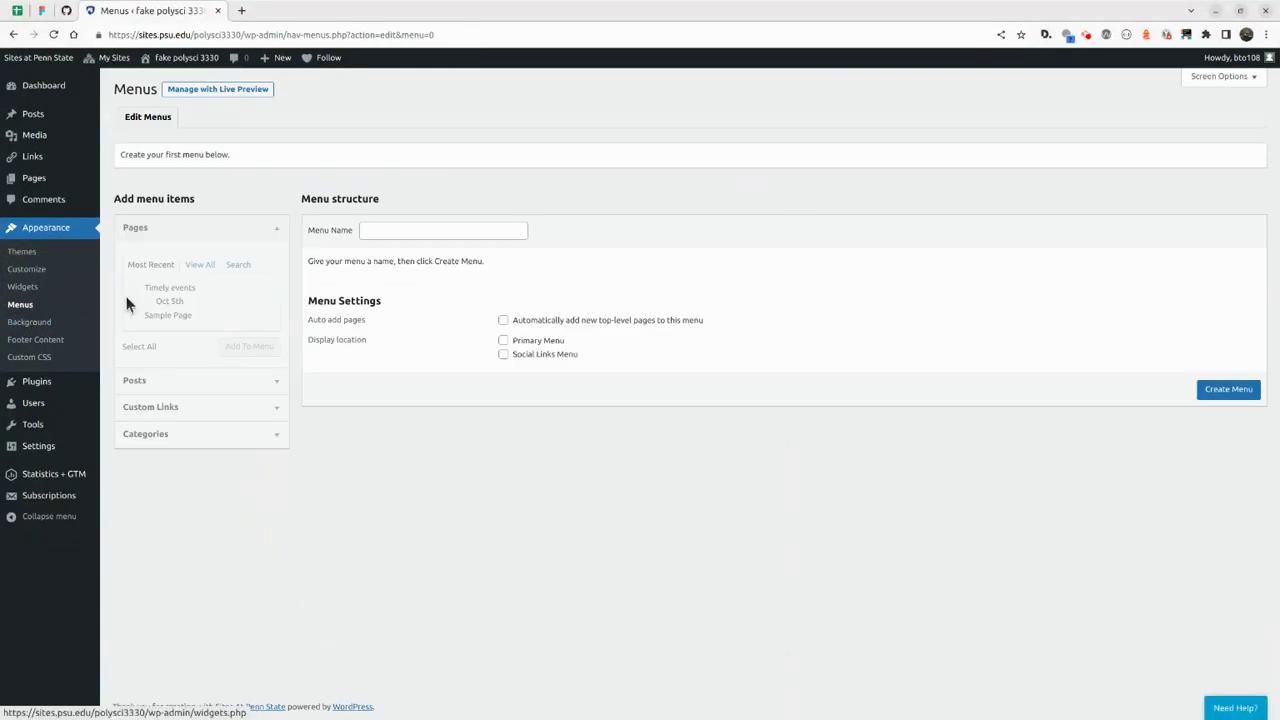
{"action": "left_click", "coordinate": [138, 246]}
{"action": "left_click", "coordinate": [134, 248]}
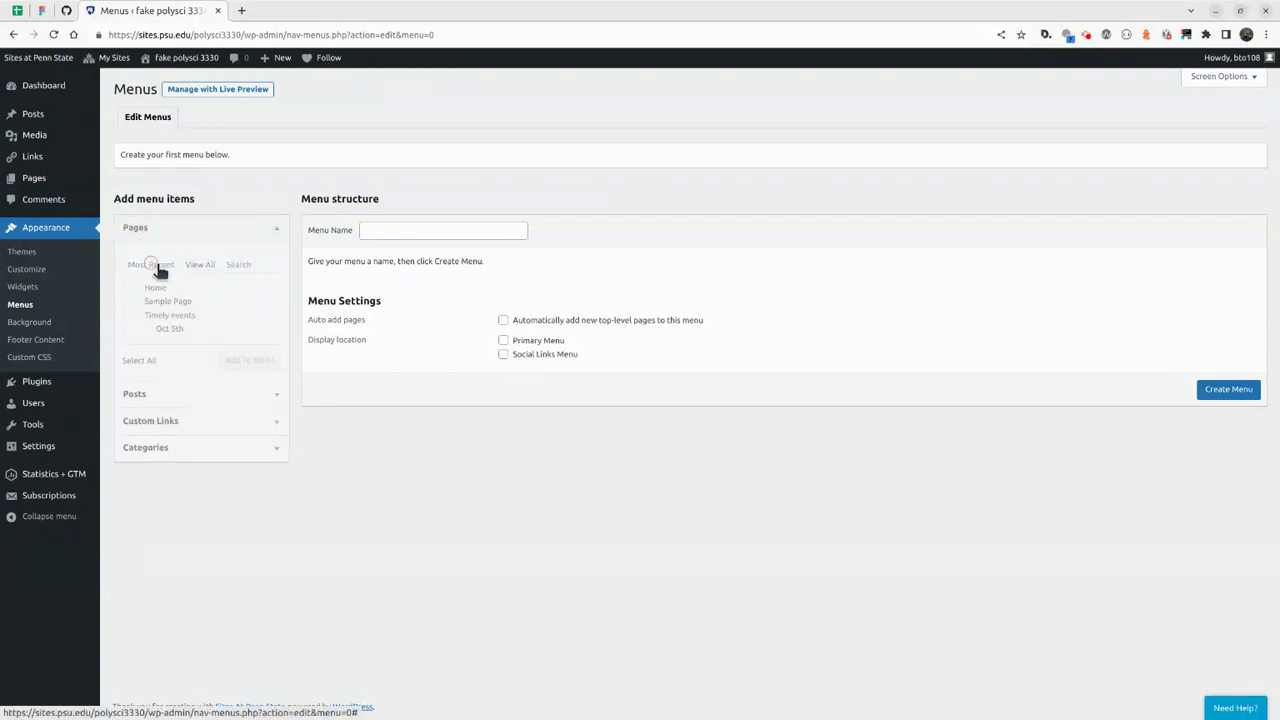
{"action": "left_click", "coordinate": [150, 264]}
{"action": "left_click", "coordinate": [199, 264]}
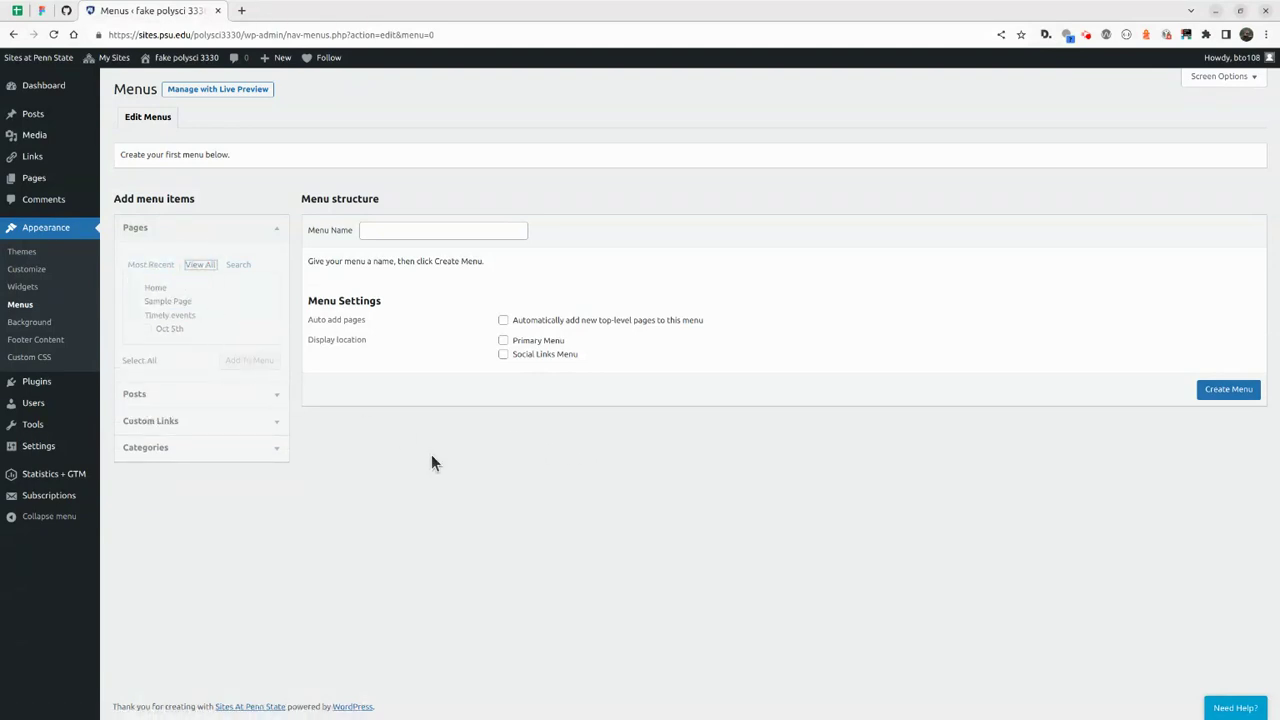
{"action": "left_click", "coordinate": [252, 156]}
{"action": "left_click", "coordinate": [506, 409]}
Create a menu named 'Lesson outline' assigned to the Primary Menu location.
{"action": "left_click", "coordinate": [1243, 392]}
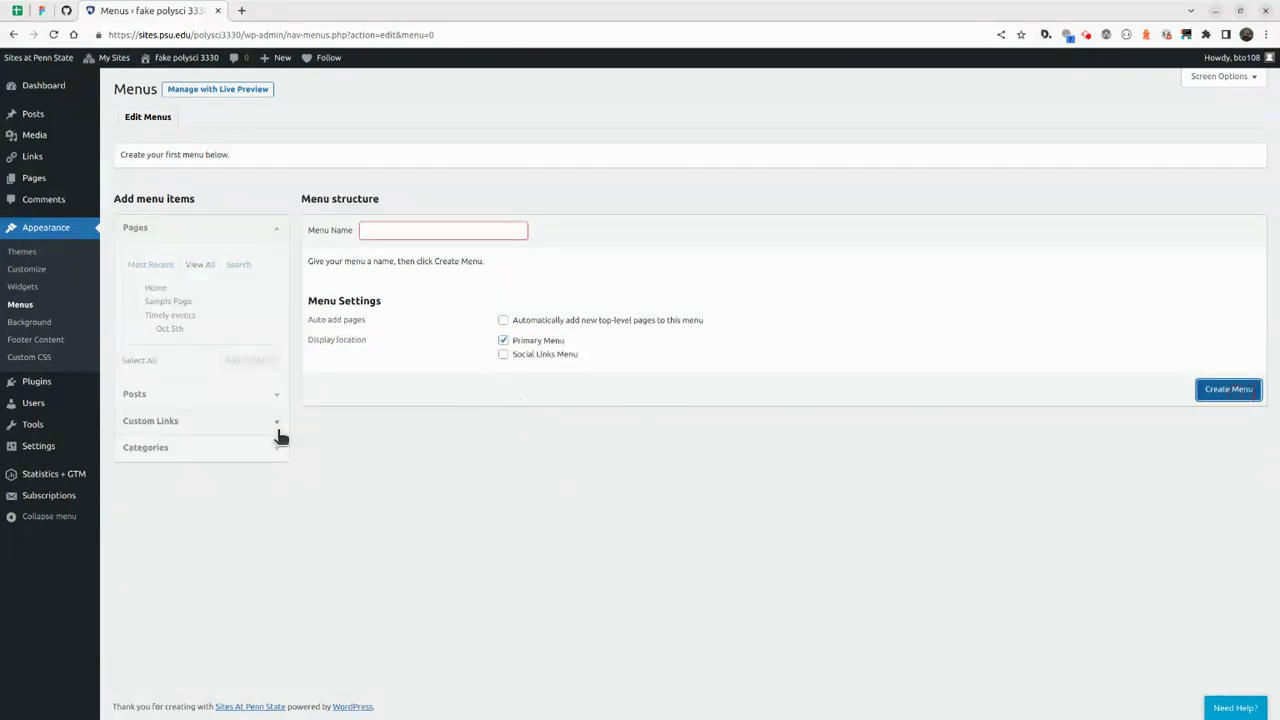
{"action": "left_click", "coordinate": [396, 234]}
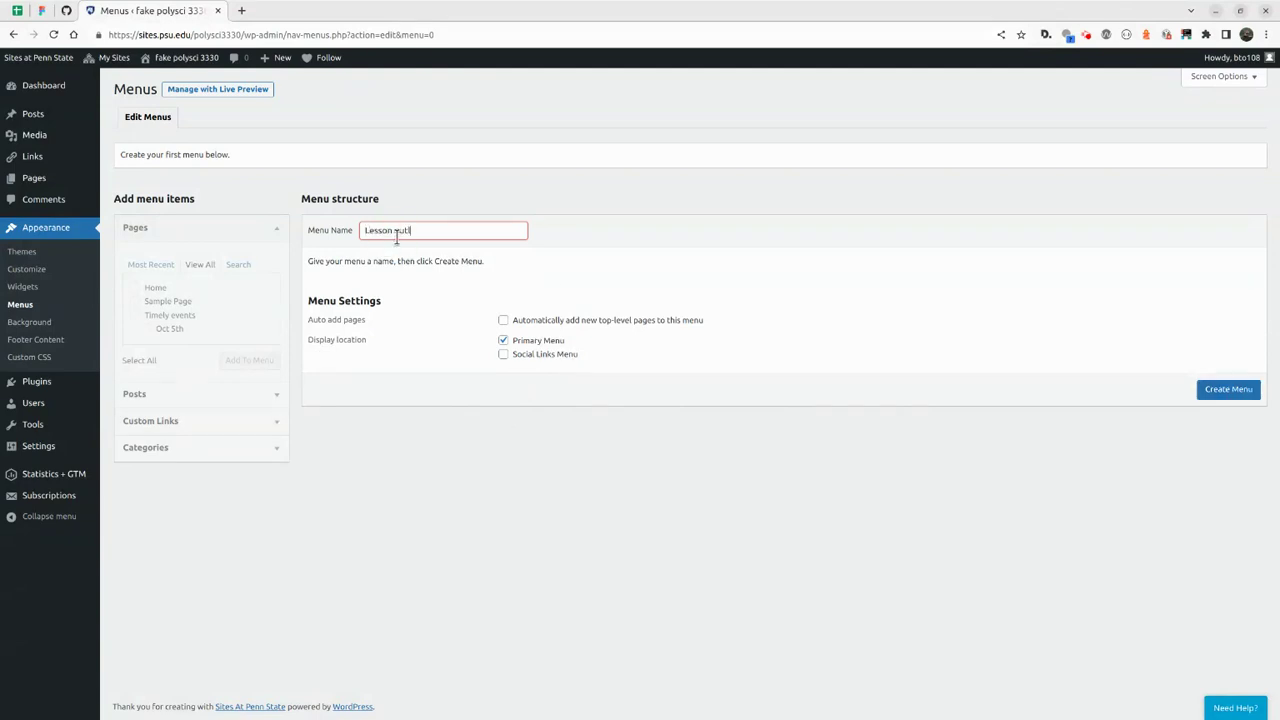
{"action": "type", "text": "Lesson outline"}
{"action": "left_click", "coordinate": [1207, 393]}
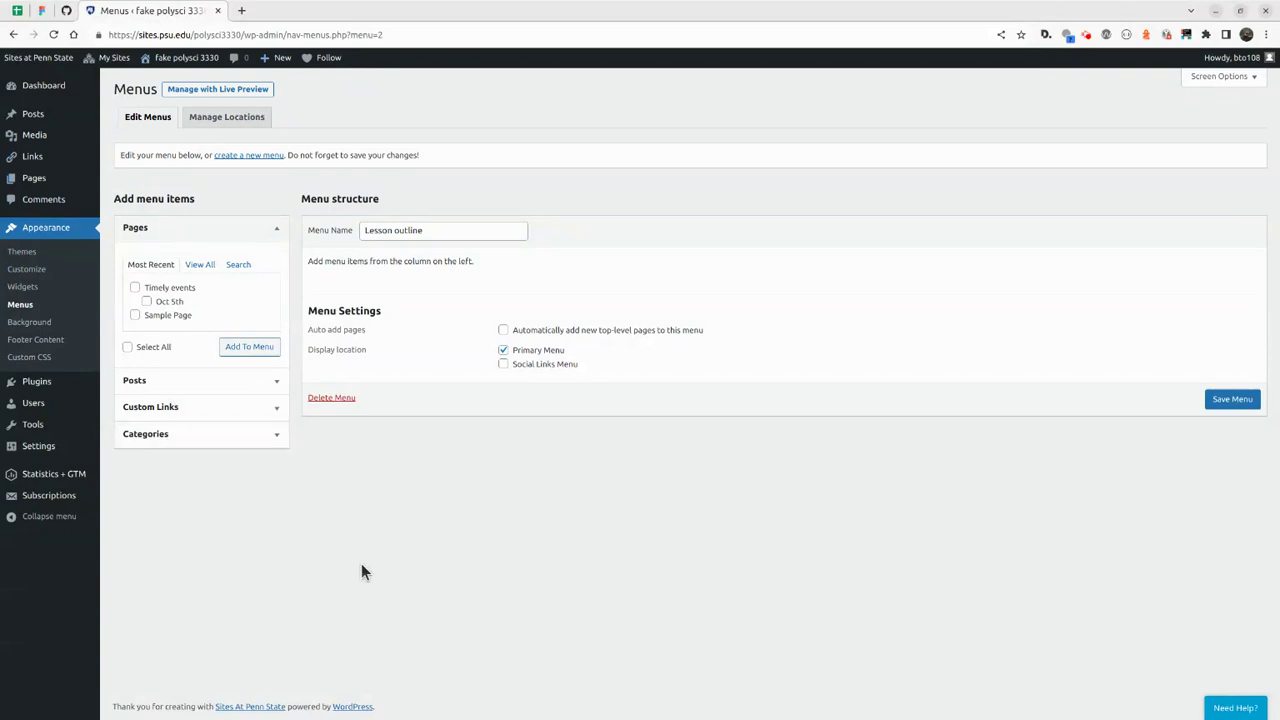
Add only the Timely events page to the Lesson outline menu and save it.
{"action": "left_click", "coordinate": [135, 288]}
{"action": "left_click", "coordinate": [146, 301]}
{"action": "left_click", "coordinate": [146, 301]}
{"action": "left_click", "coordinate": [264, 347]}
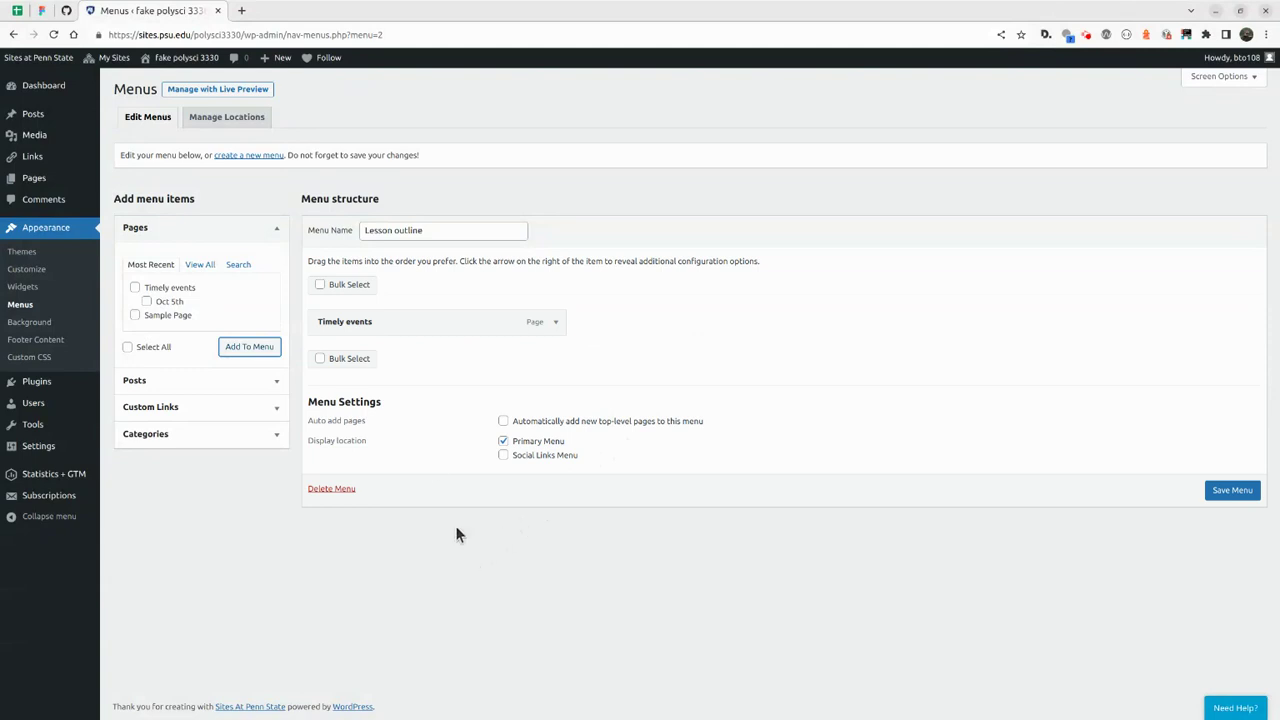
{"action": "left_click", "coordinate": [556, 588]}
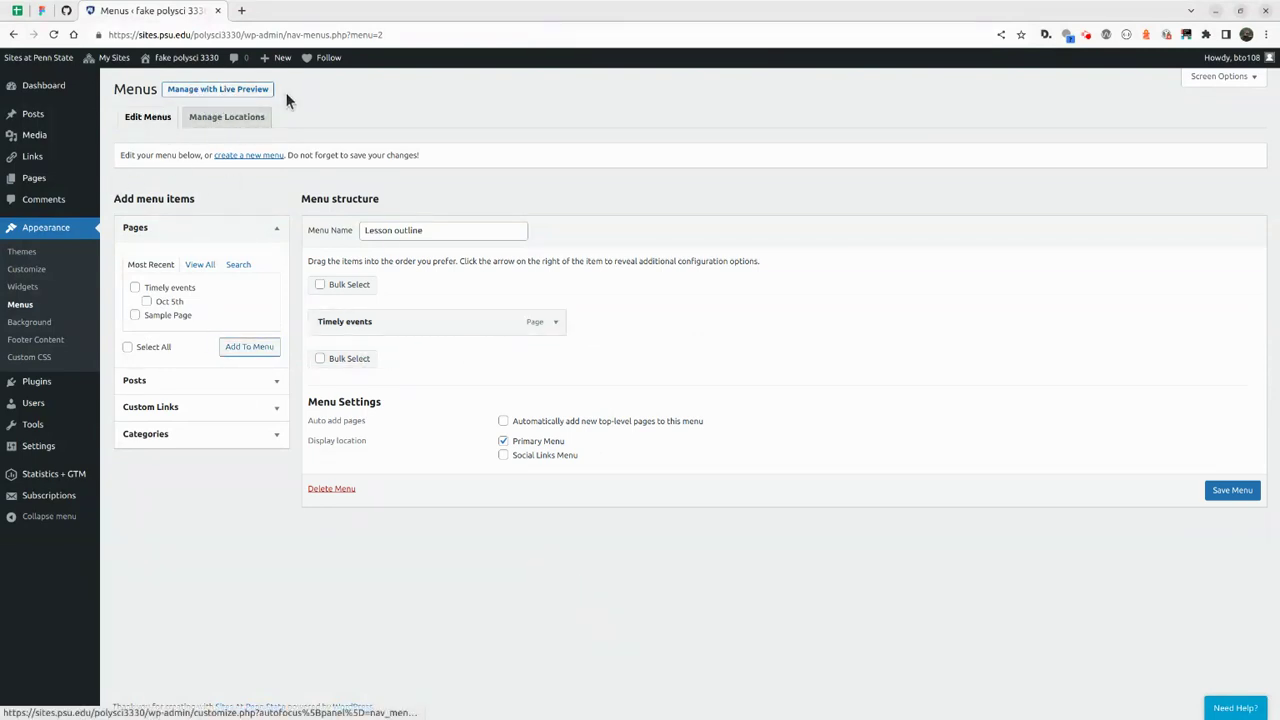
{"action": "left_click", "coordinate": [229, 89]}
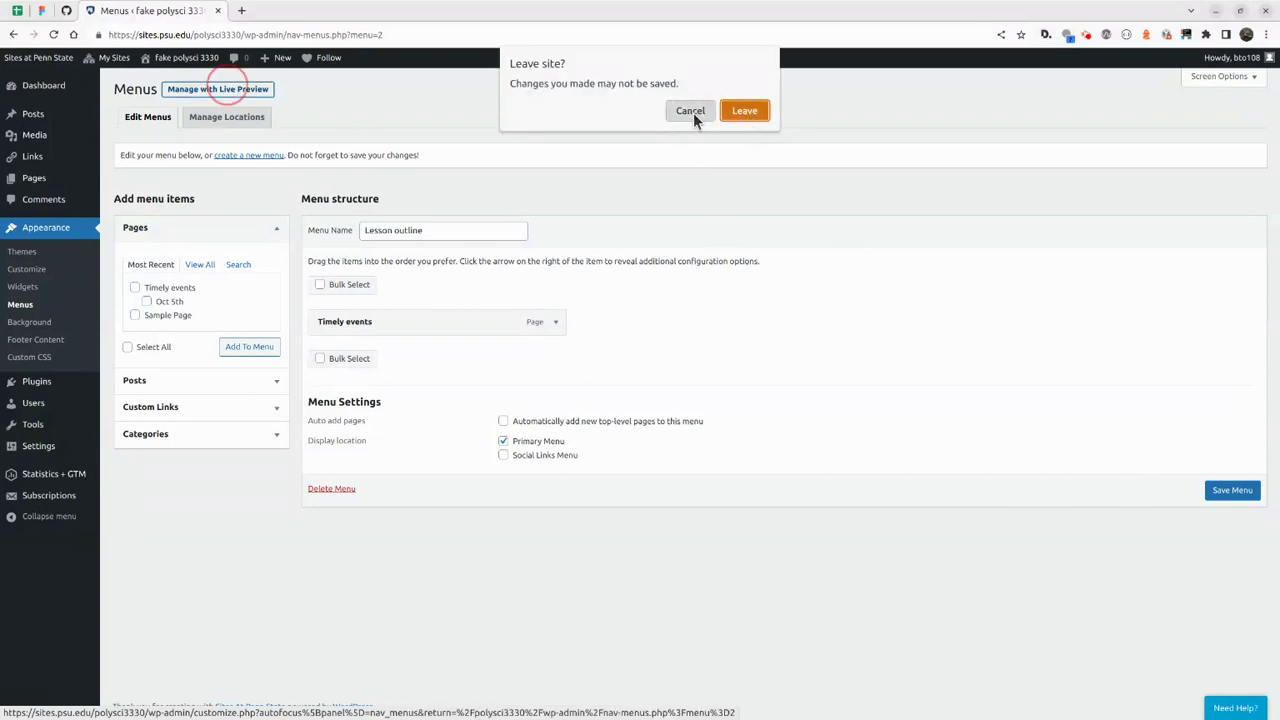
{"action": "left_click", "coordinate": [692, 111]}
{"action": "left_click", "coordinate": [1225, 492]}
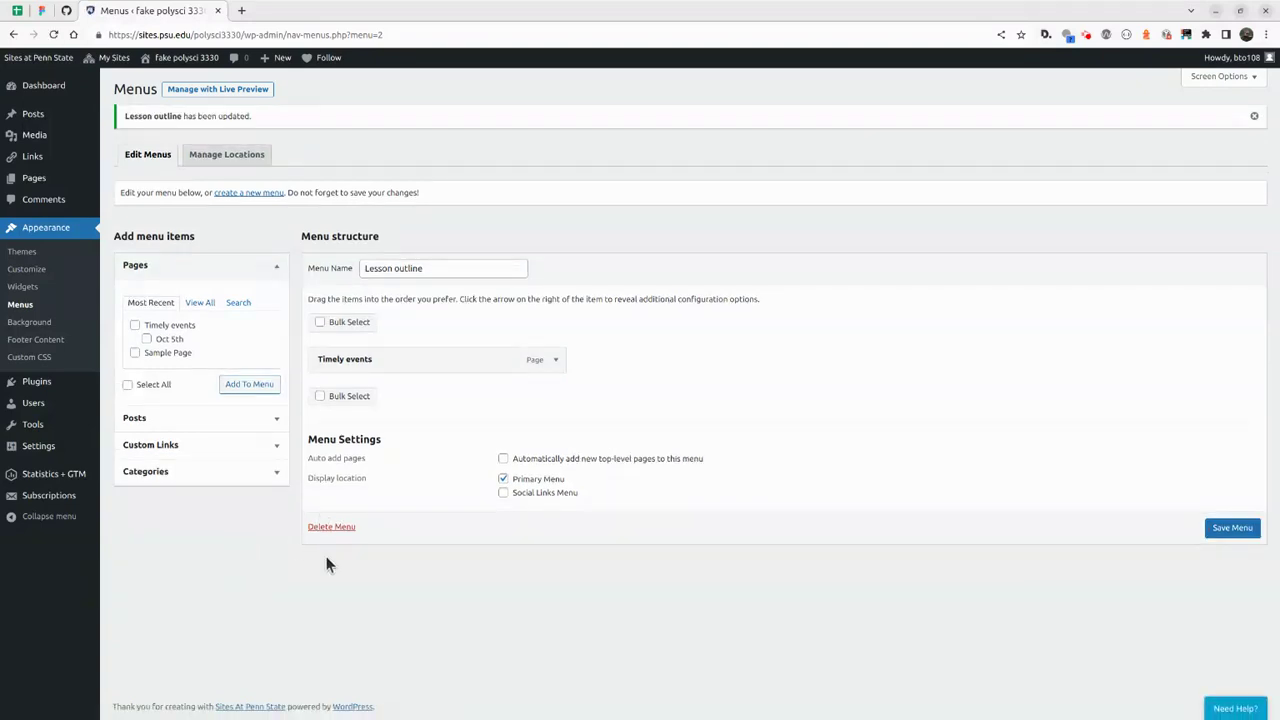
Open the site in live preview and inspect the sidebar's Search widget block.
{"action": "left_click", "coordinate": [222, 89]}
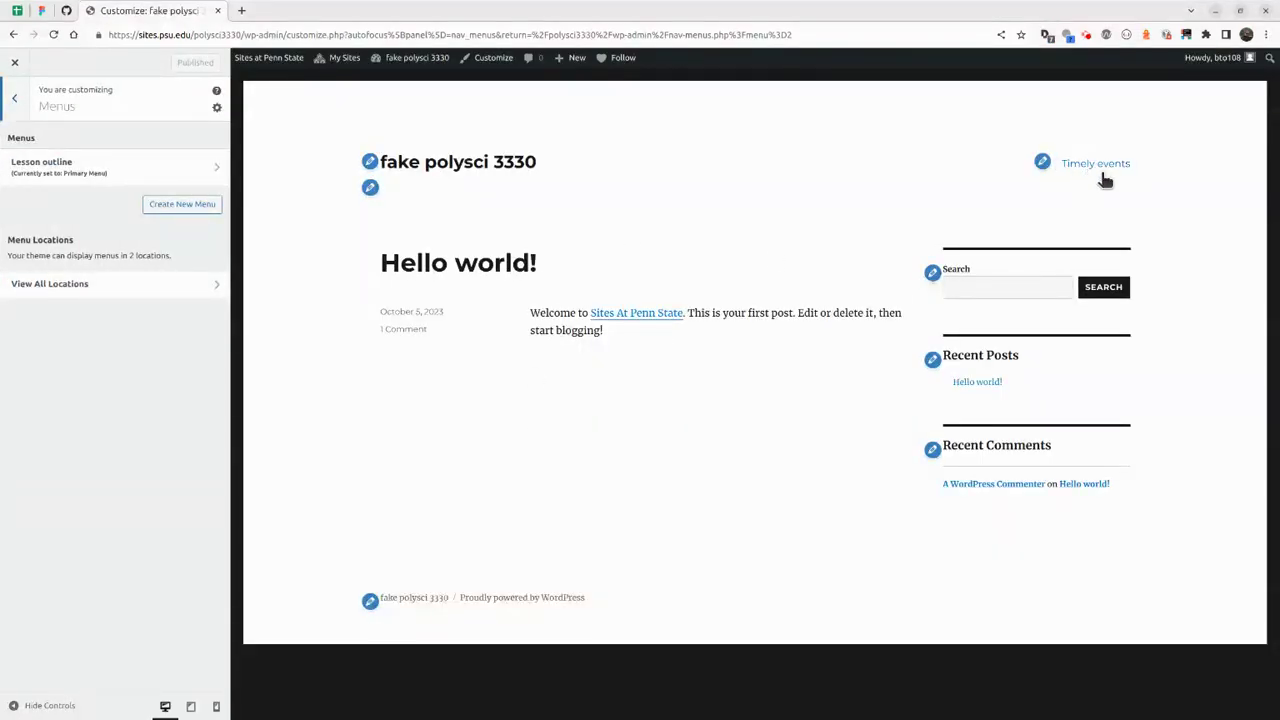
{"action": "left_click", "coordinate": [933, 273]}
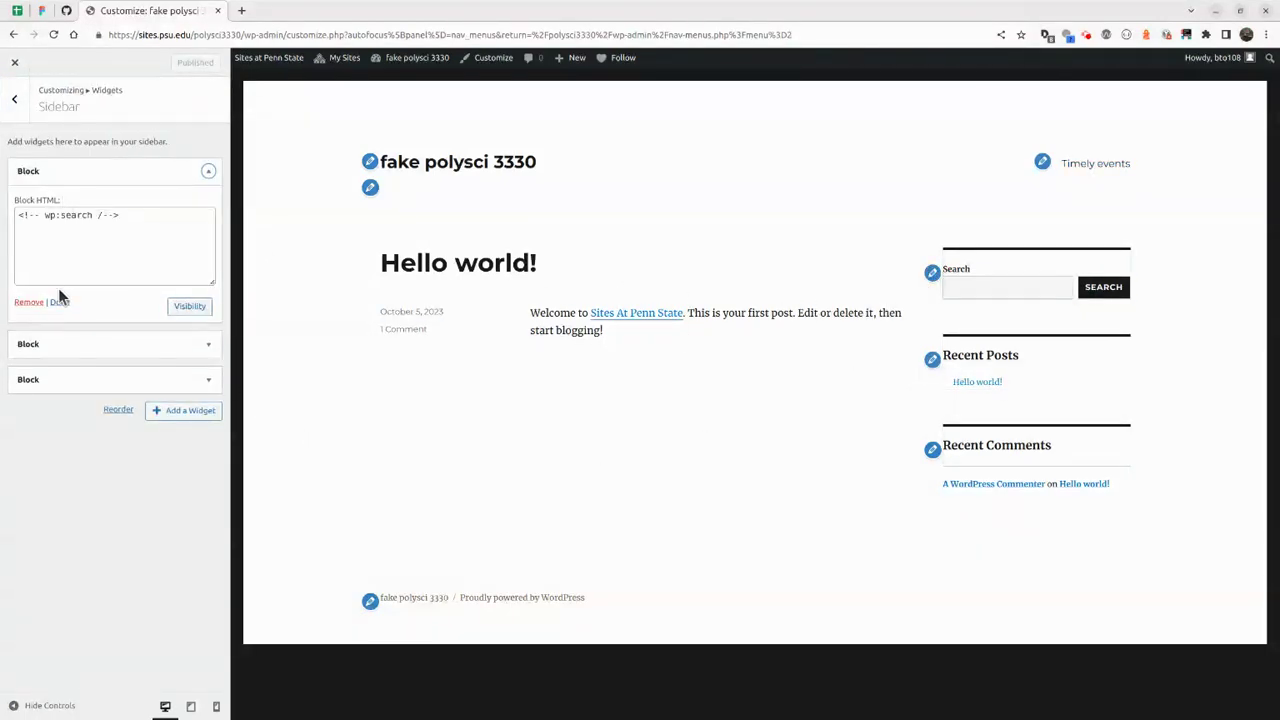
{"action": "triple_click", "coordinate": [157, 248]}
{"action": "left_click", "coordinate": [153, 239]}
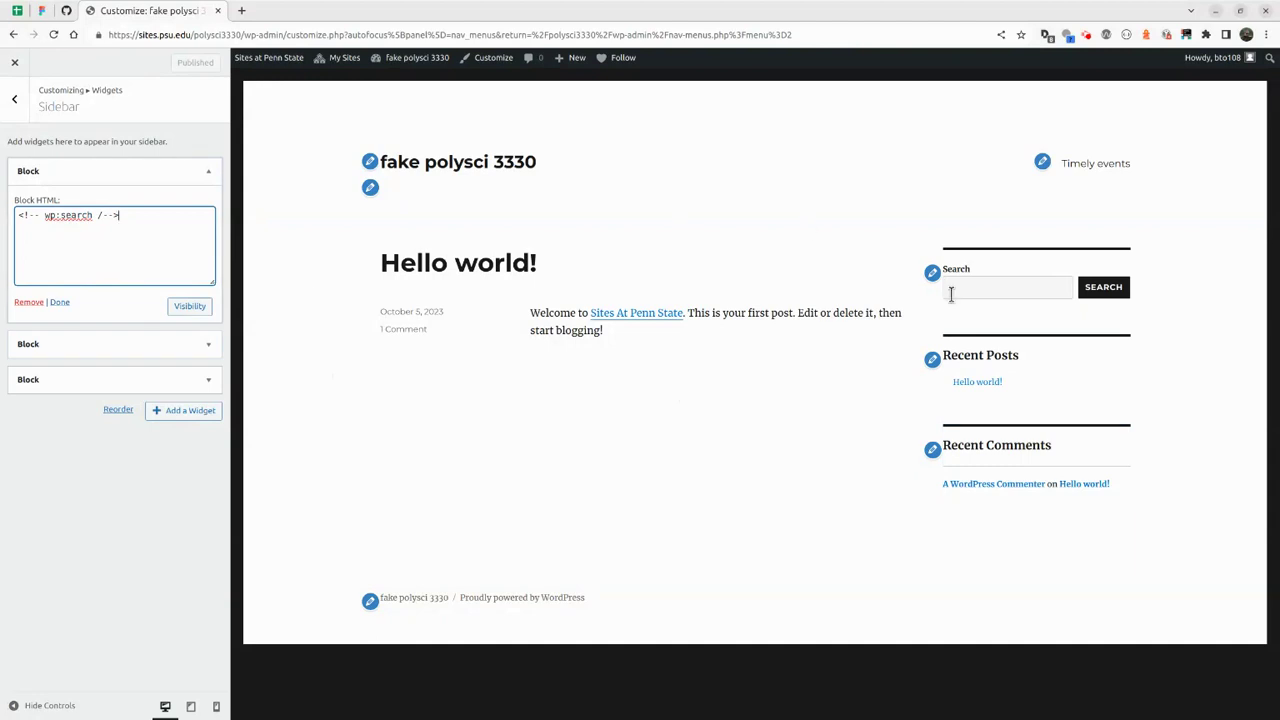
Remove the Recent Posts and Recent Comments widgets so only Search remains.
{"action": "left_click", "coordinate": [932, 359]}
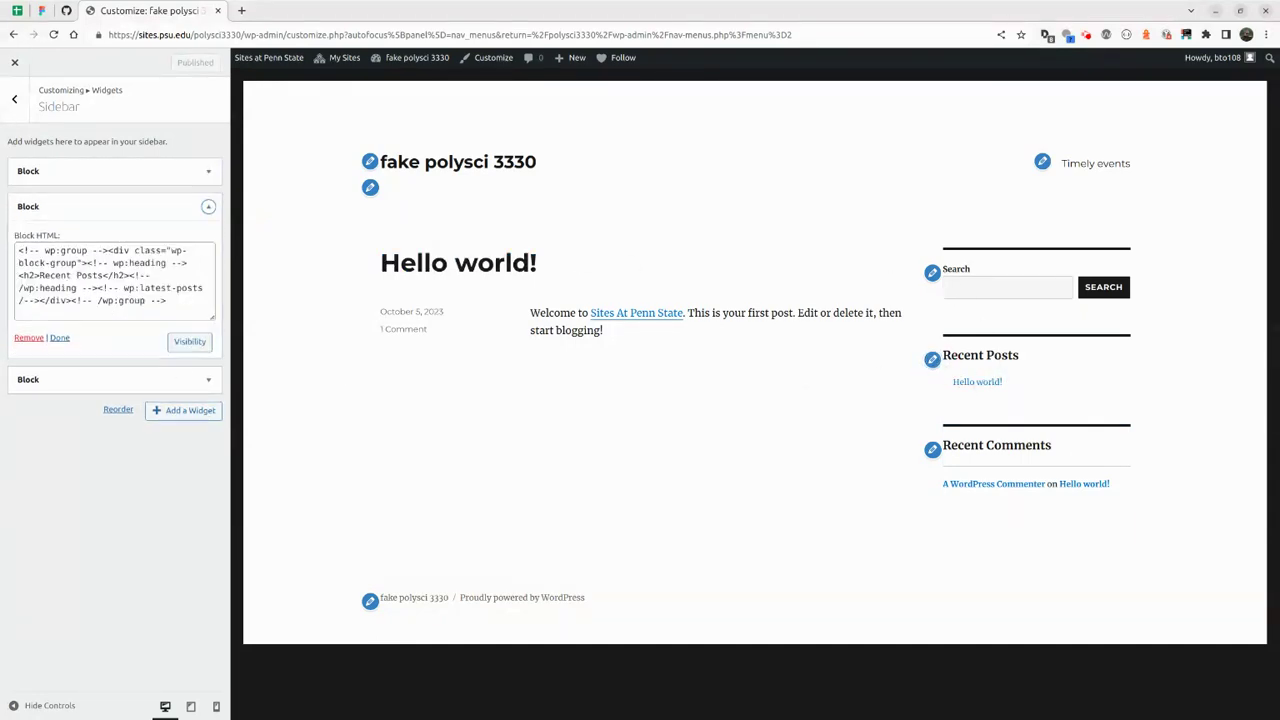
{"action": "left_click", "coordinate": [24, 338]}
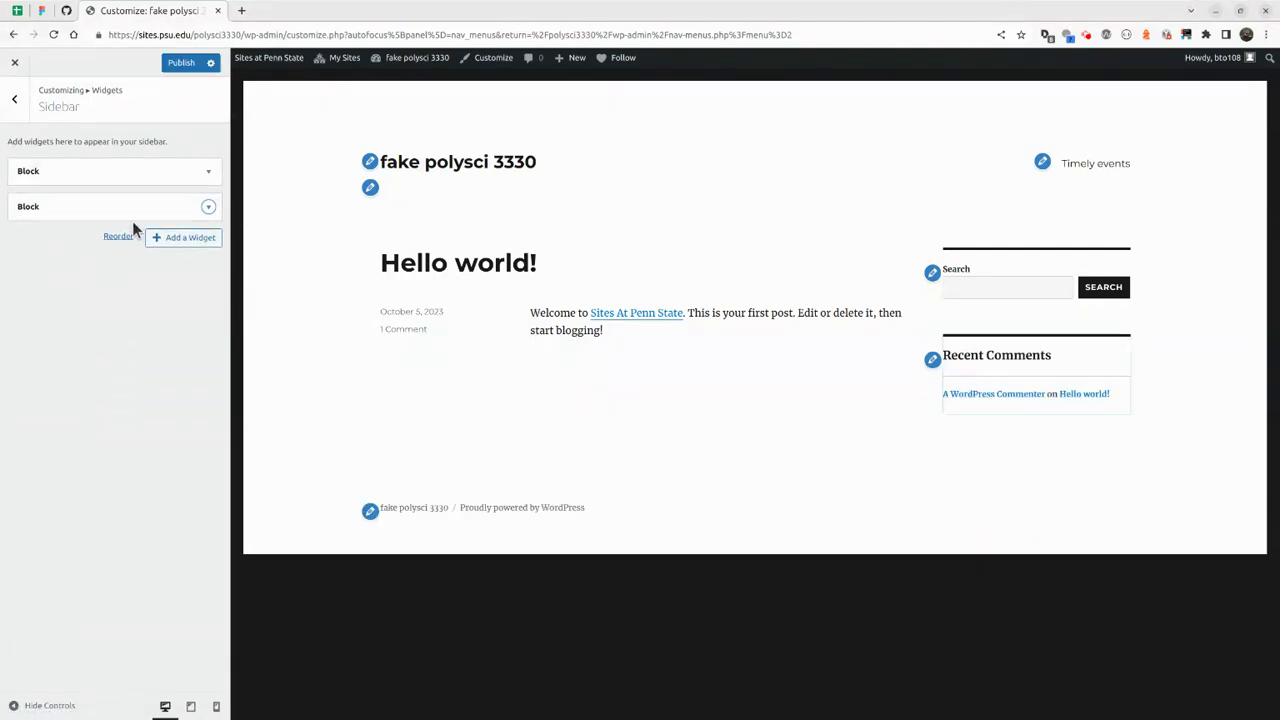
{"action": "left_click", "coordinate": [111, 214]}
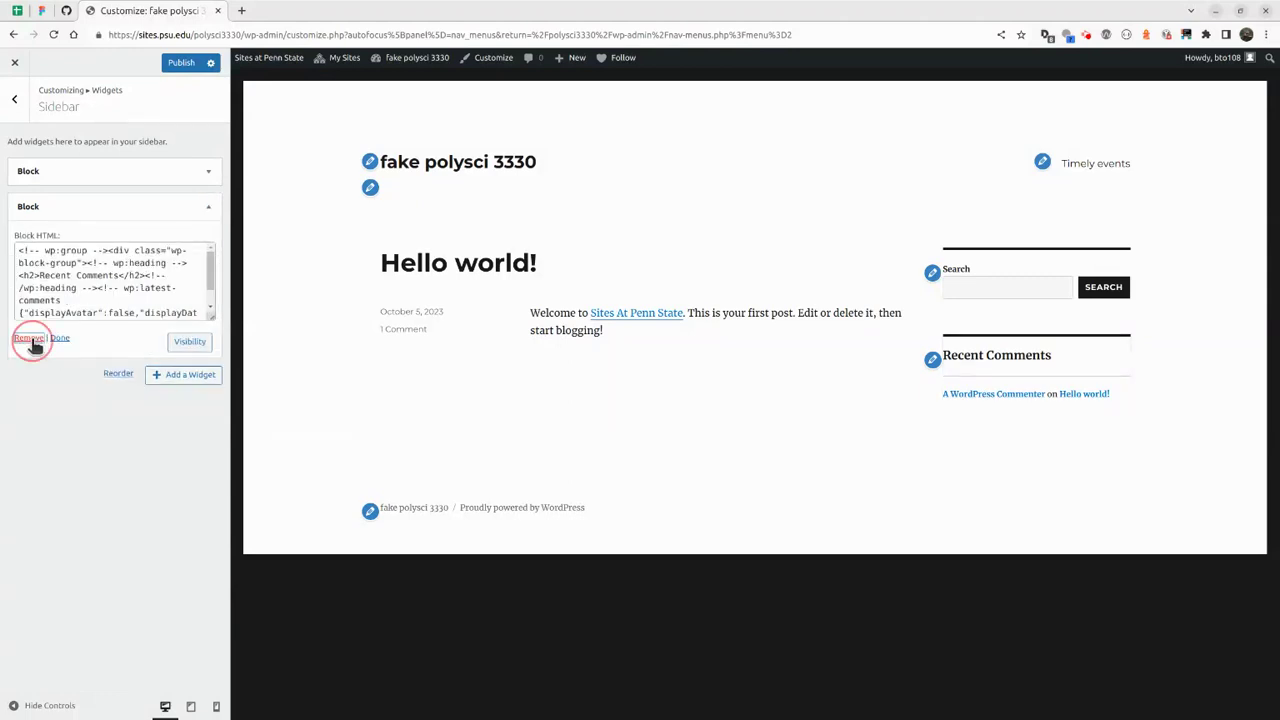
{"action": "left_click", "coordinate": [33, 340]}
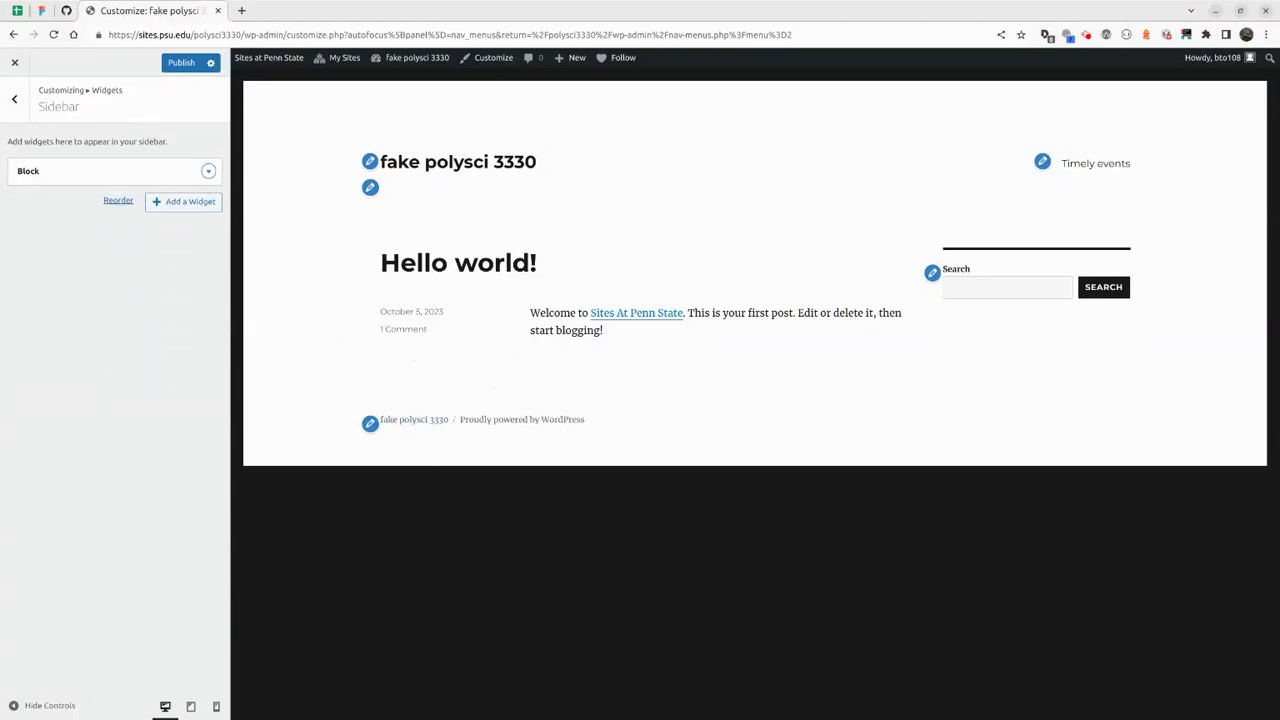
{"action": "left_click", "coordinate": [207, 173]}
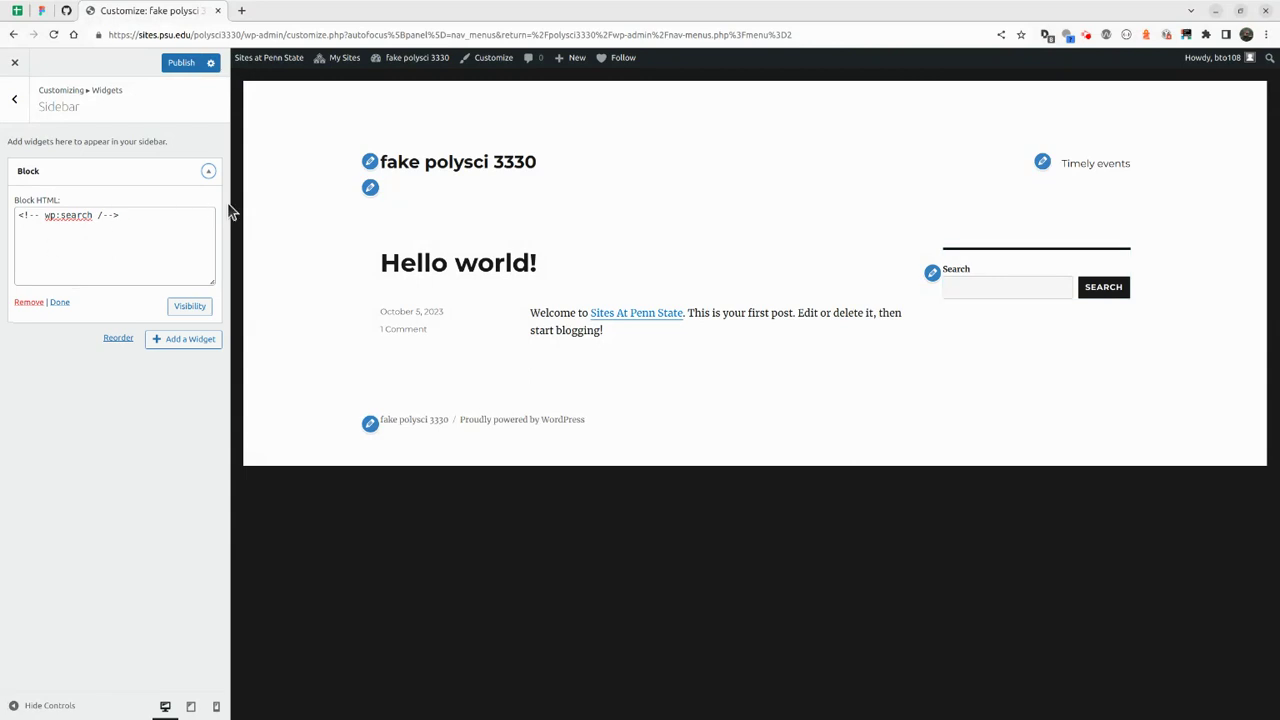
{"action": "left_click", "coordinate": [208, 172]}
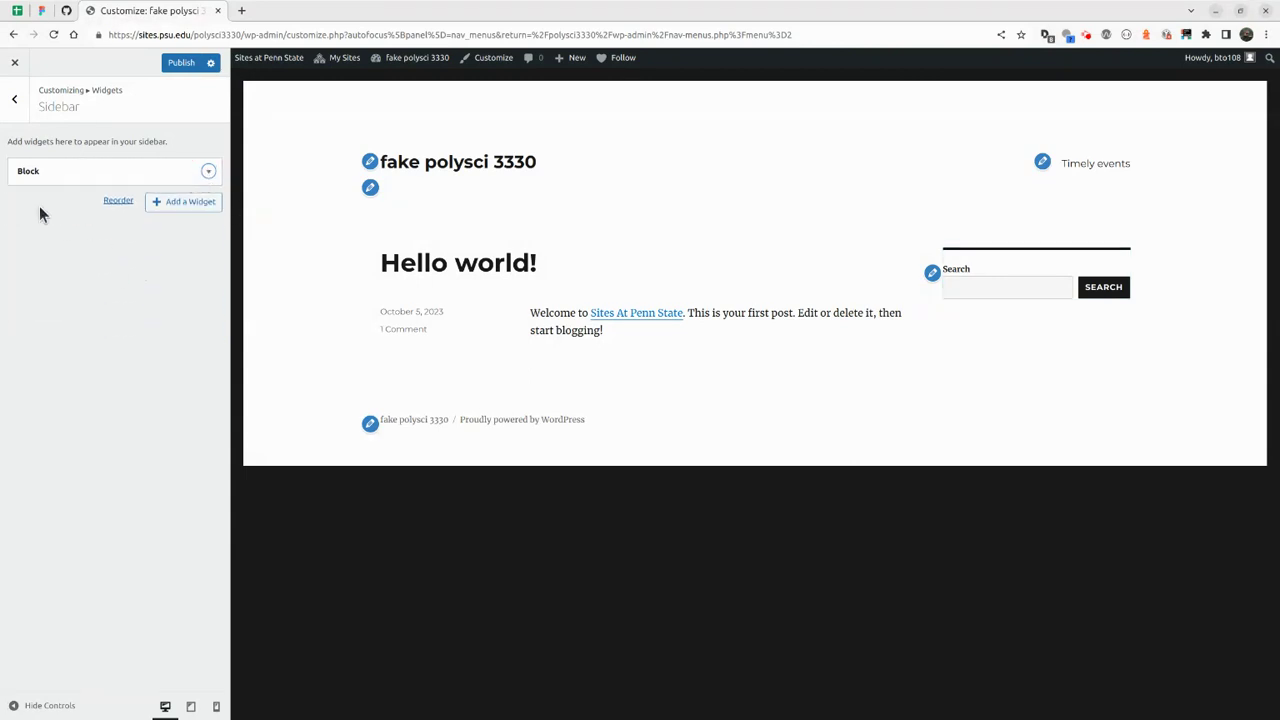
Add a Navigation Menu widget to the sidebar showing the Lesson outline menu.
{"action": "left_click", "coordinate": [183, 203]}
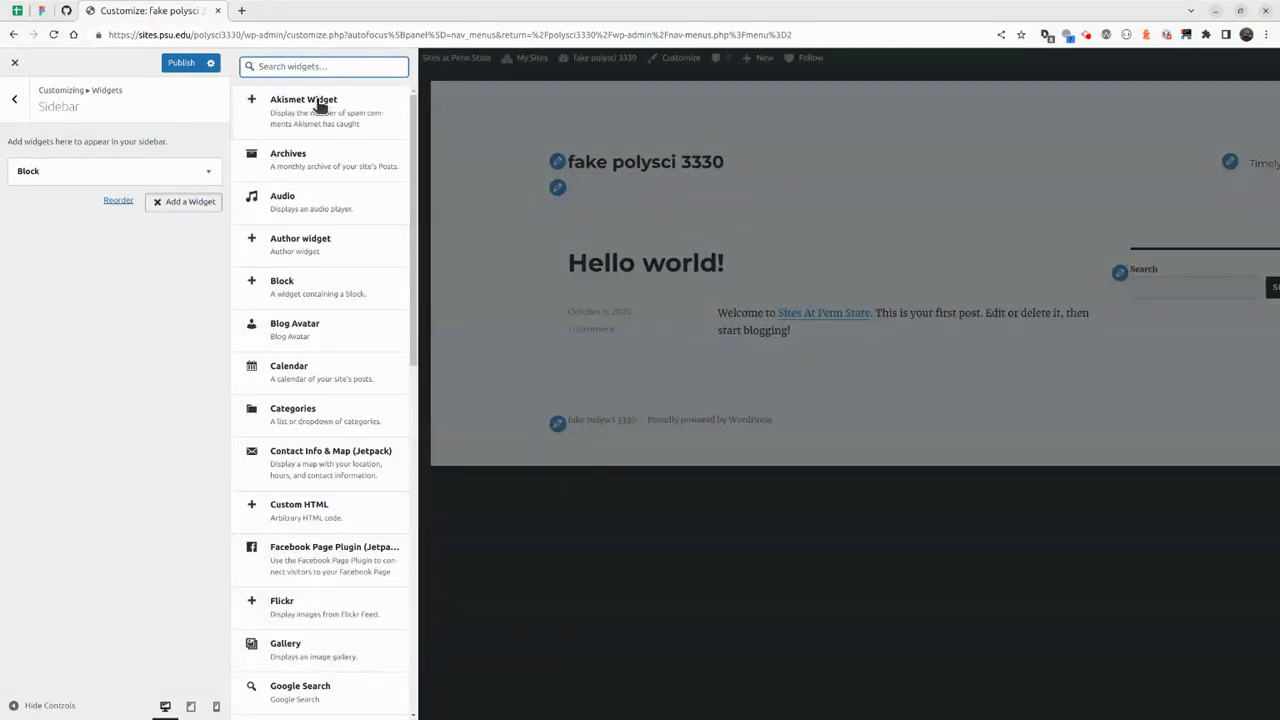
{"action": "scroll", "coordinate": [295, 297], "scroll_direction": "down", "scroll_amount": 1}
{"action": "scroll", "coordinate": [295, 297], "scroll_direction": "down", "scroll_amount": 5}
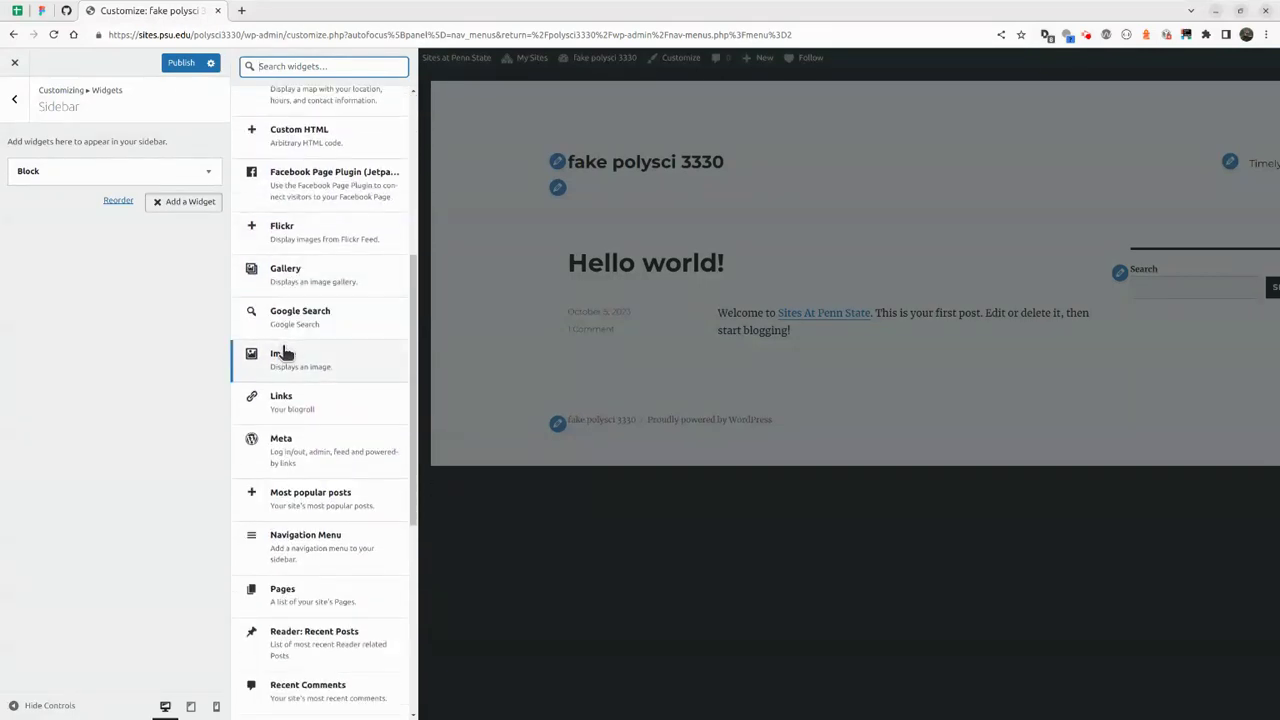
{"action": "scroll", "coordinate": [285, 352], "scroll_direction": "down", "scroll_amount": 1}
{"action": "left_click", "coordinate": [329, 466]}
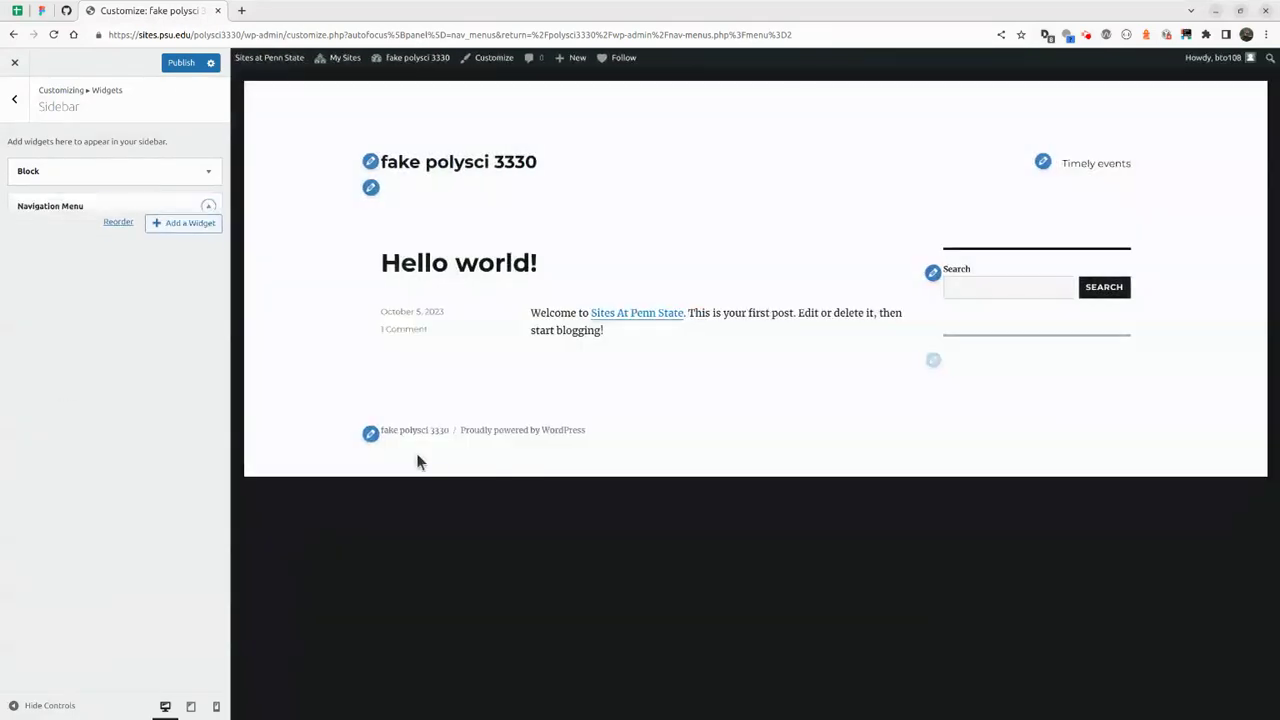
{"action": "left_click", "coordinate": [100, 291]}
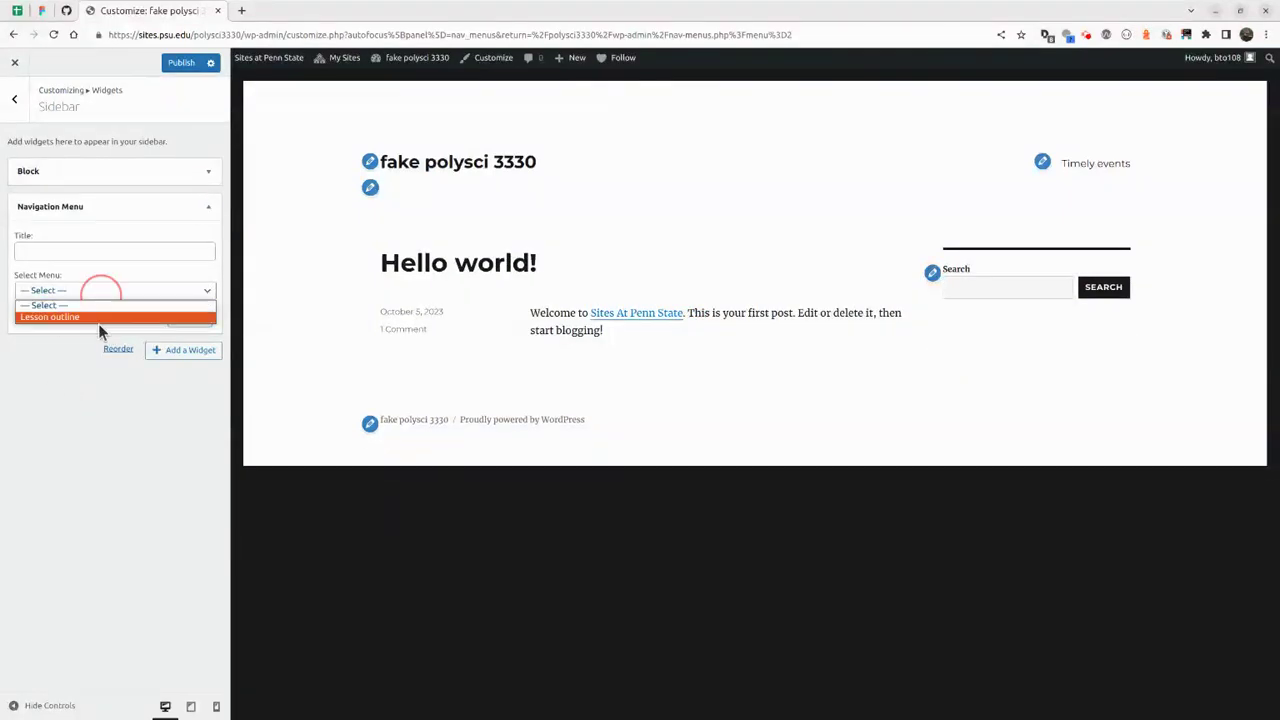
{"action": "left_click", "coordinate": [97, 318]}
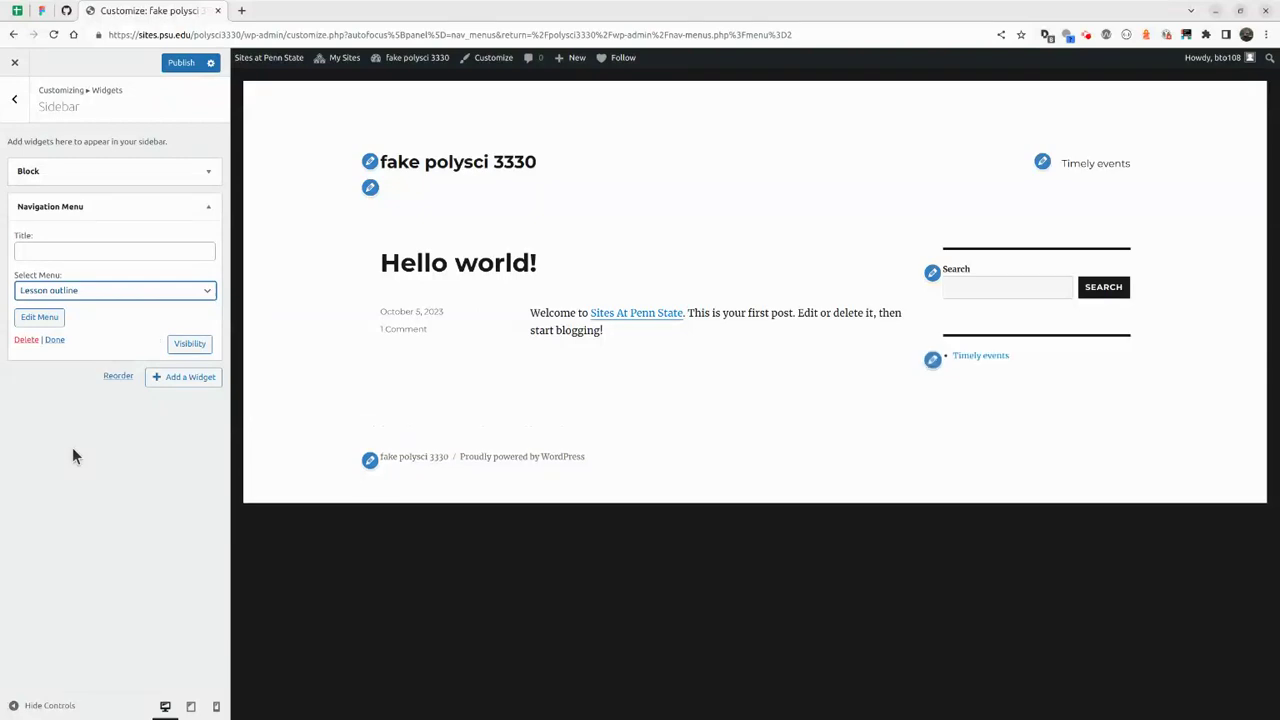
Title the widget 'Lesson outline', review its visibility options, and finish without conditions.
{"action": "left_click", "coordinate": [113, 250]}
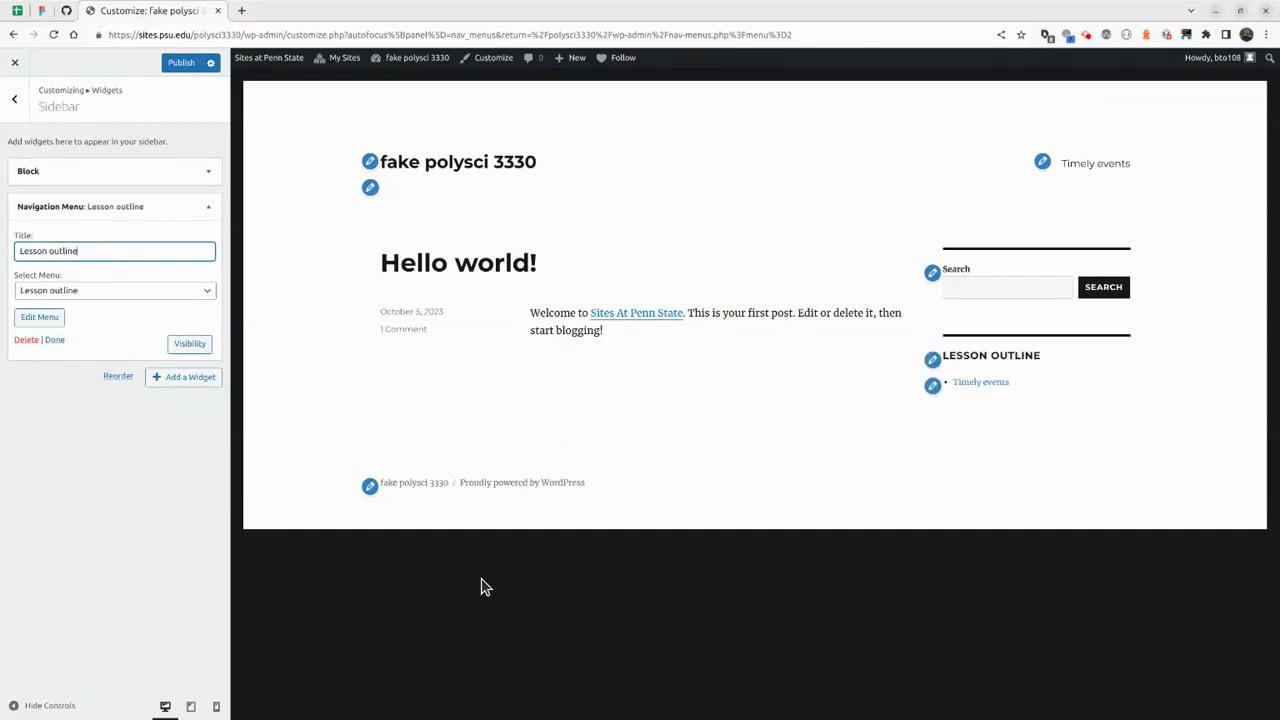
{"action": "left_click", "coordinate": [188, 345]}
{"action": "left_click", "coordinate": [62, 378]}
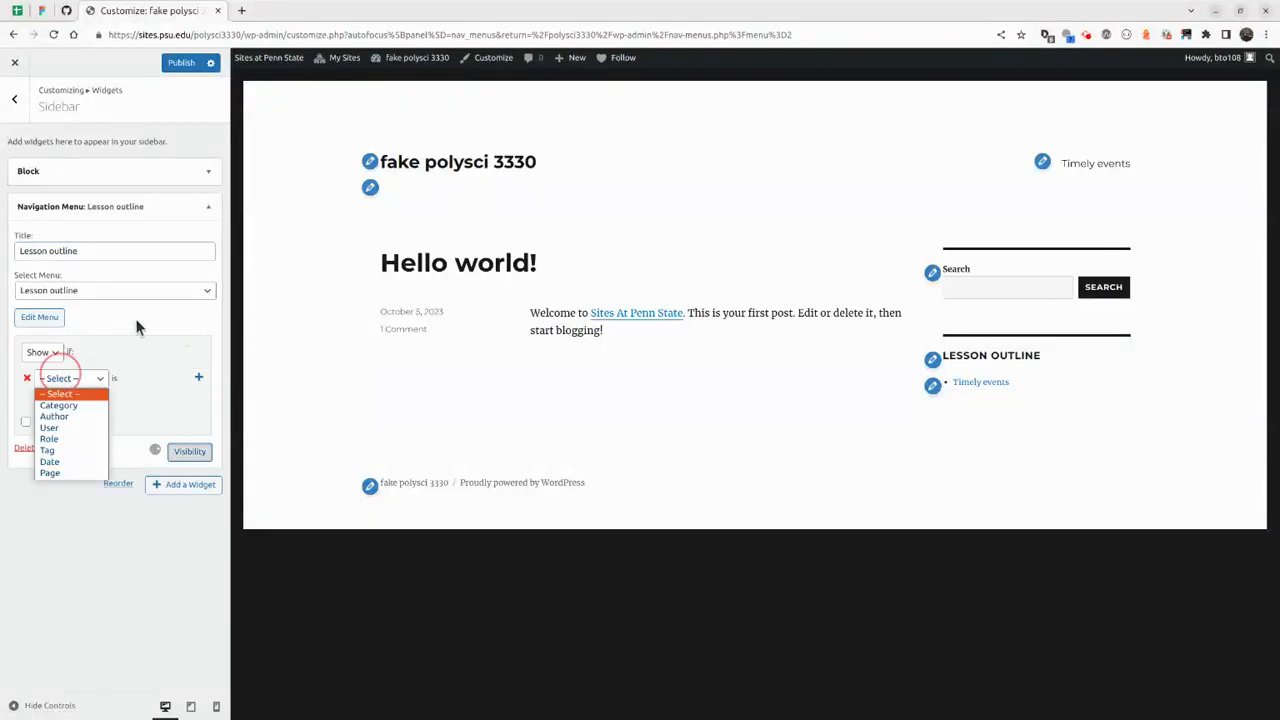
{"action": "left_click", "coordinate": [62, 378]}
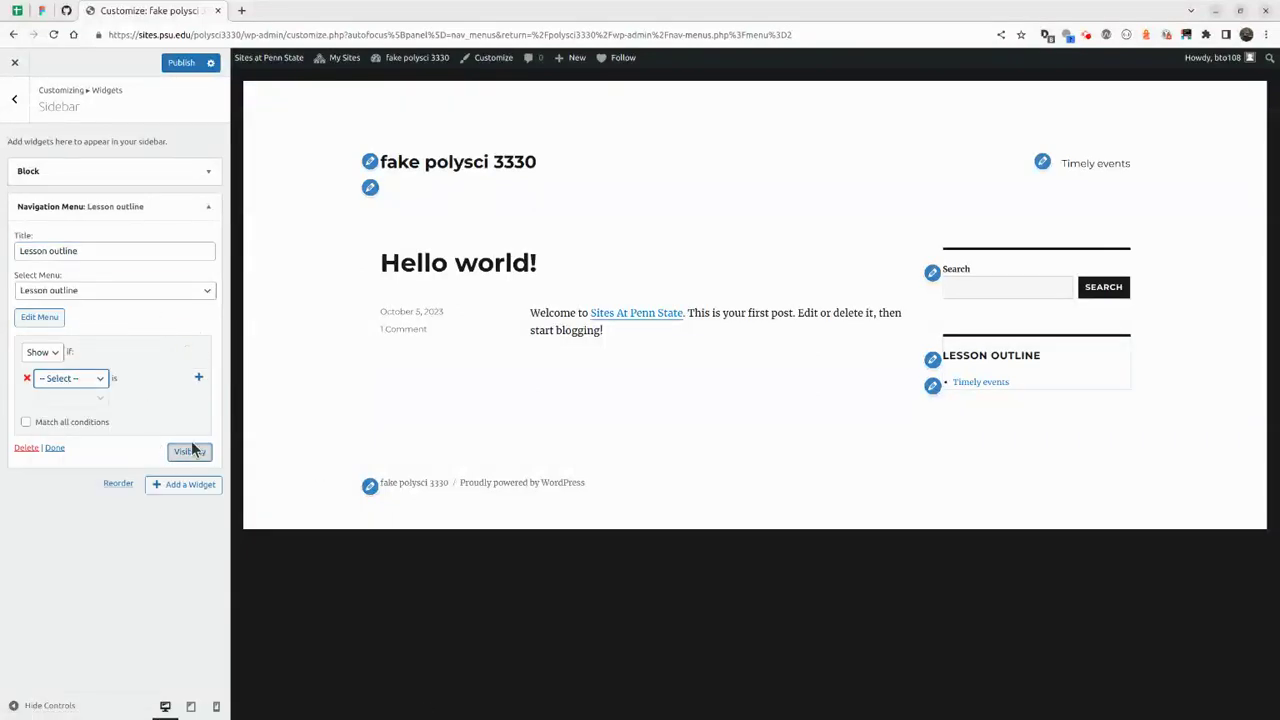
{"action": "left_click", "coordinate": [54, 448]}
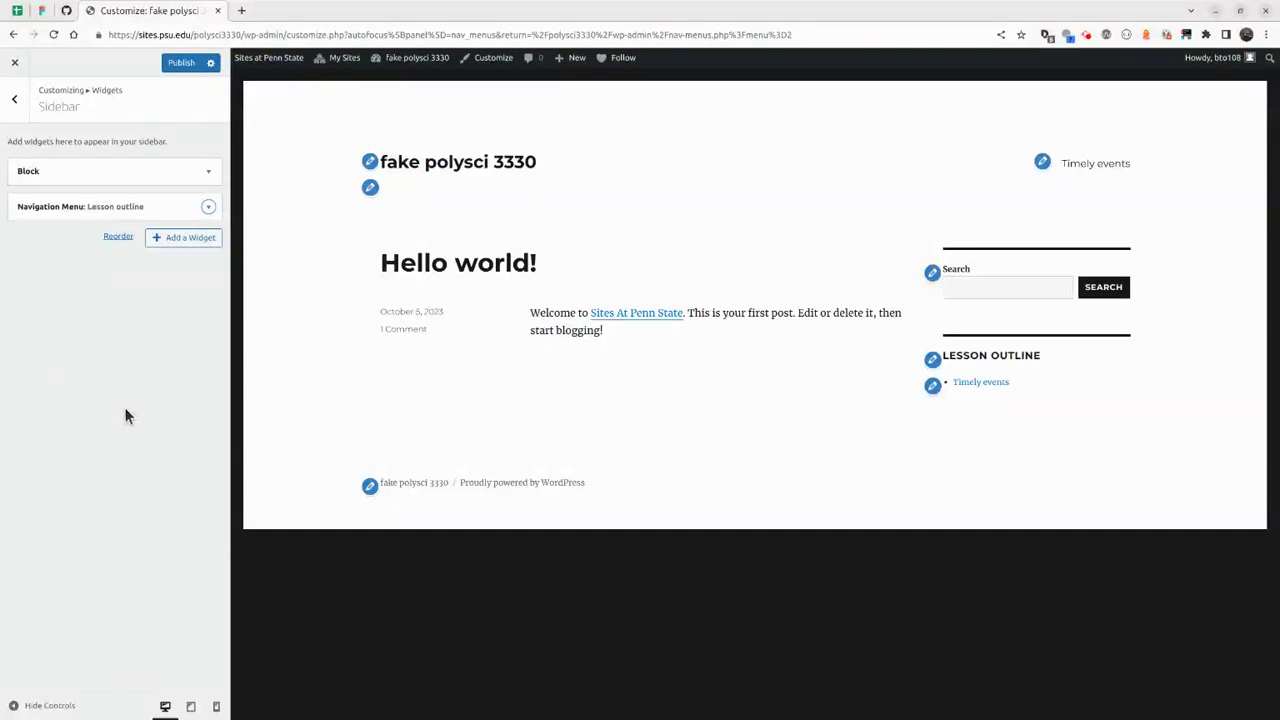
Unassign Lesson outline from the Primary Menu location and publish the Customizer changes.
{"action": "left_click", "coordinate": [1042, 162]}
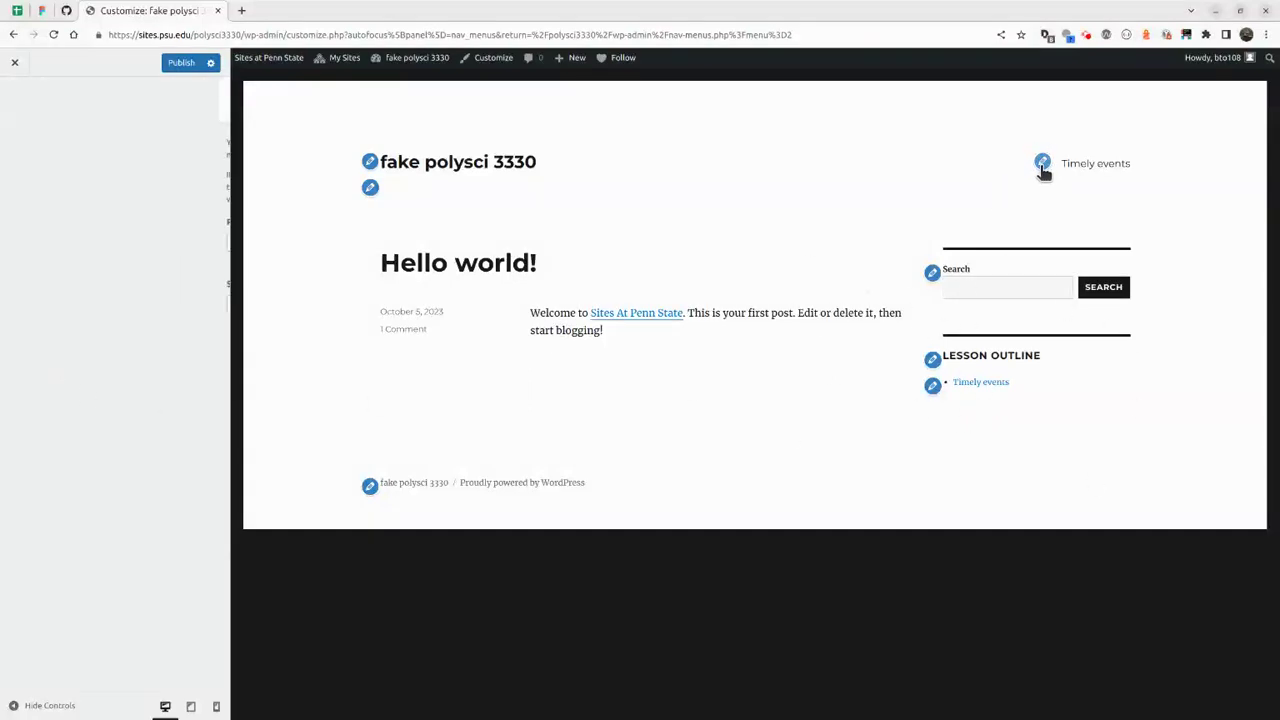
{"action": "left_click", "coordinate": [135, 242]}
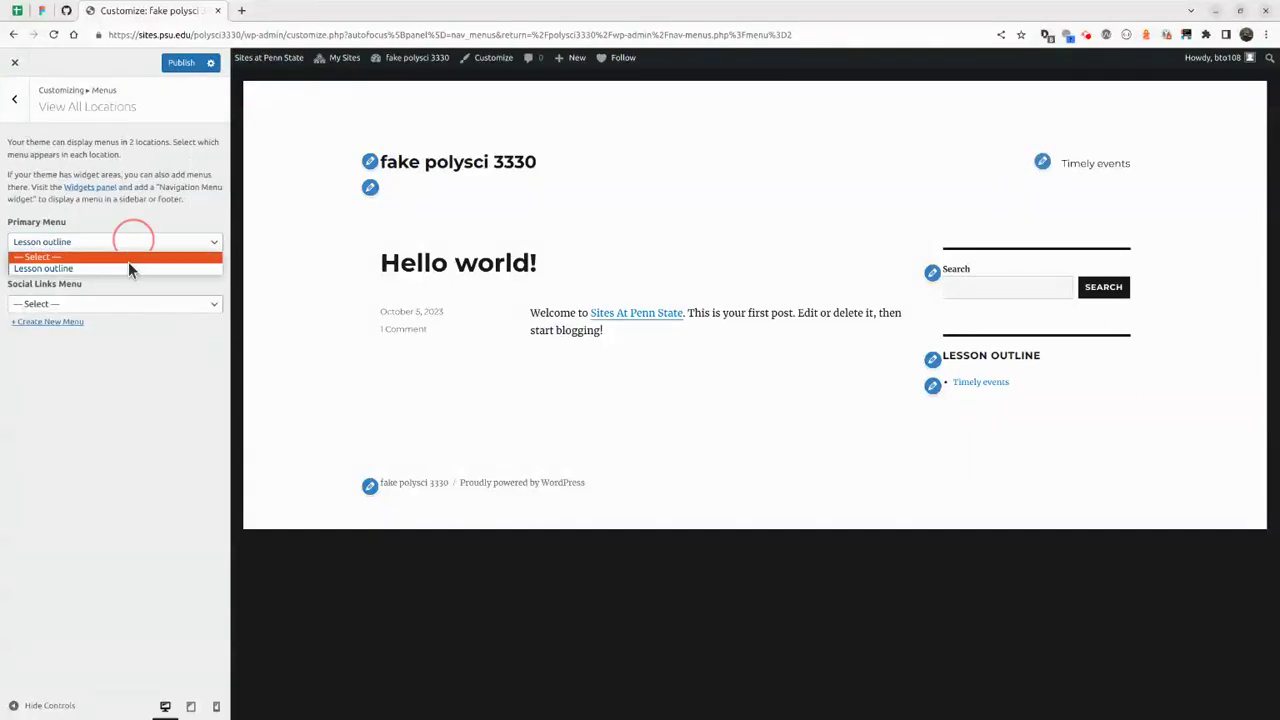
{"action": "left_click", "coordinate": [121, 260]}
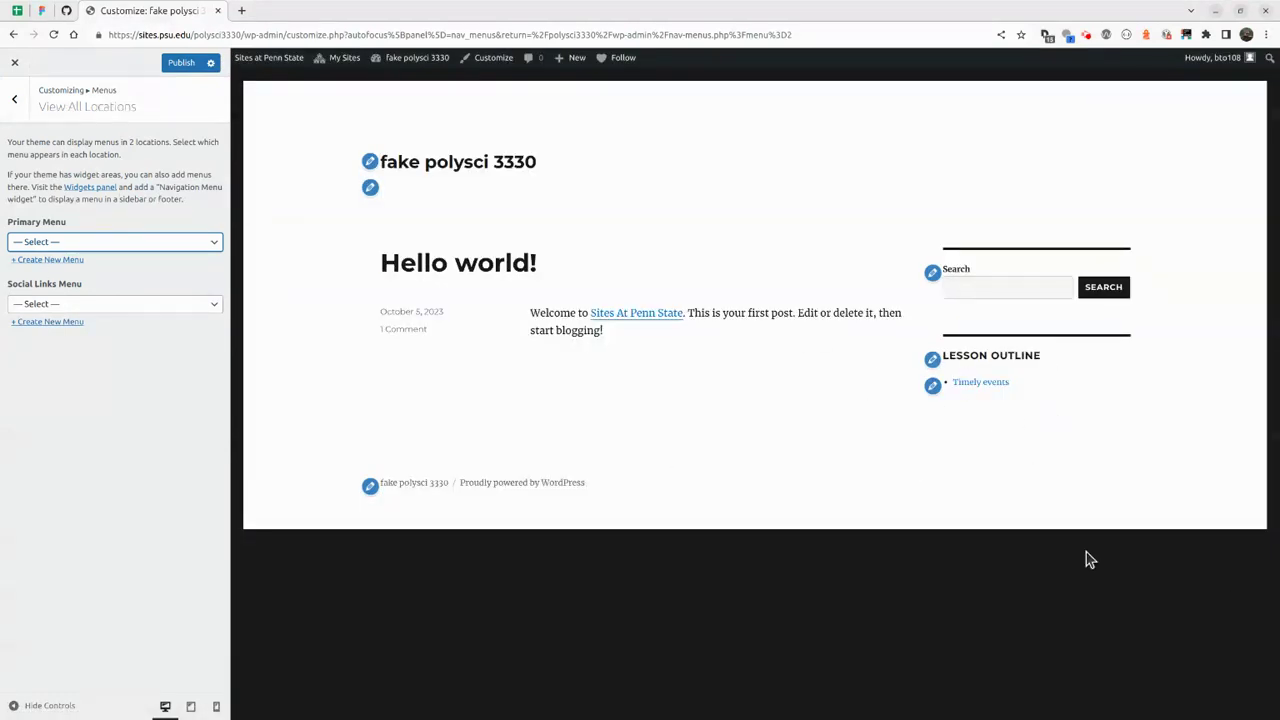
{"action": "left_click", "coordinate": [211, 63]}
{"action": "left_click", "coordinate": [177, 67]}
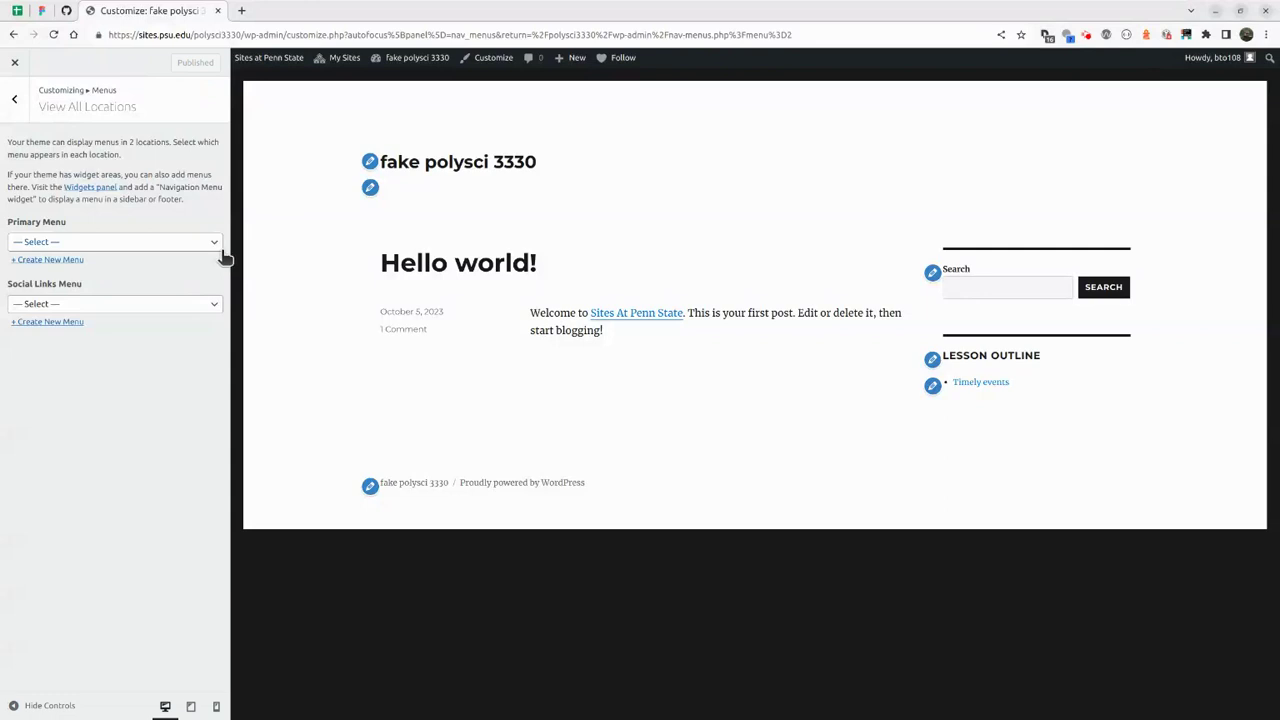
Preview the site at mobile, tablet and desktop widths, then leave the Customizer for the menu editor.
{"action": "left_click", "coordinate": [216, 706]}
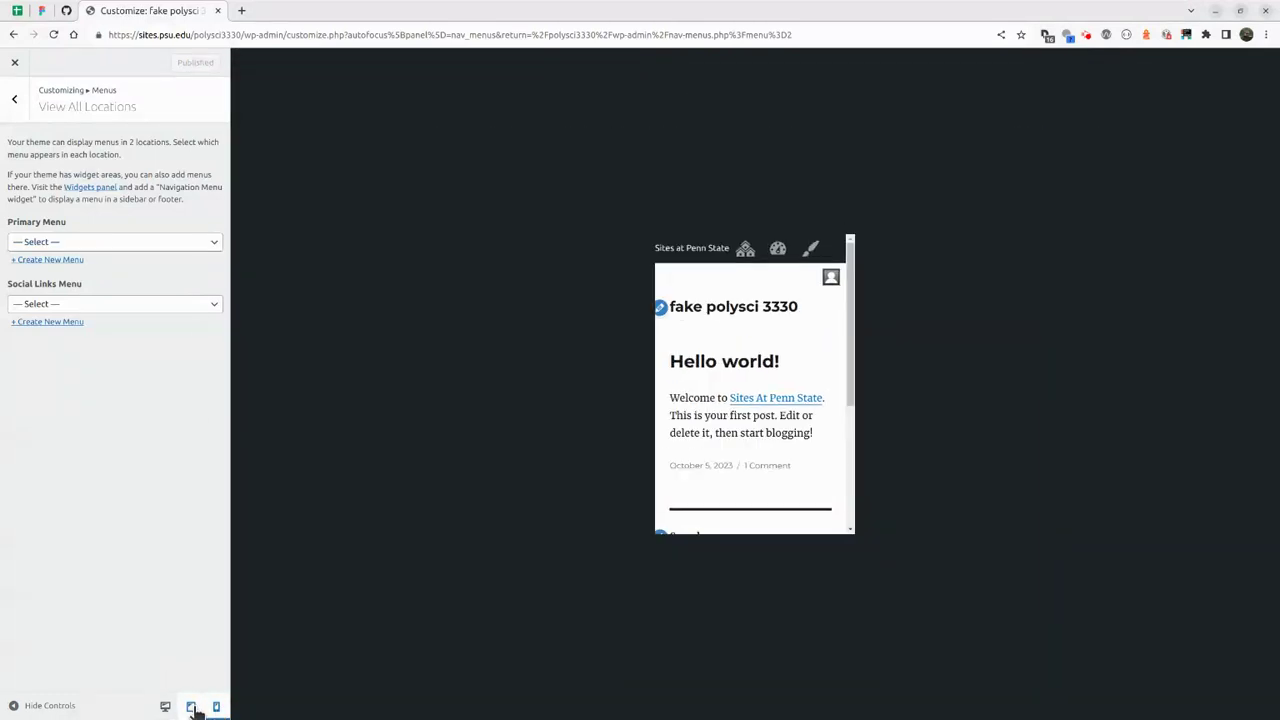
{"action": "left_click", "coordinate": [191, 707]}
{"action": "left_click", "coordinate": [216, 707]}
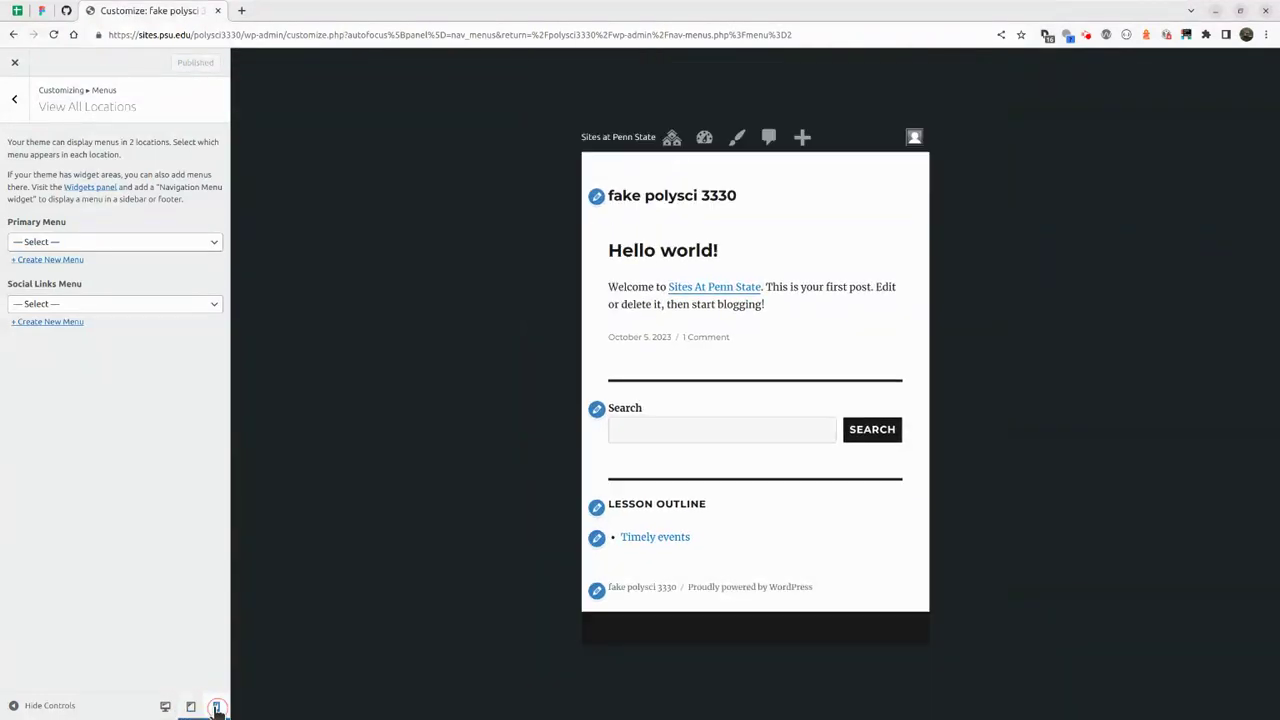
{"action": "left_click", "coordinate": [166, 705]}
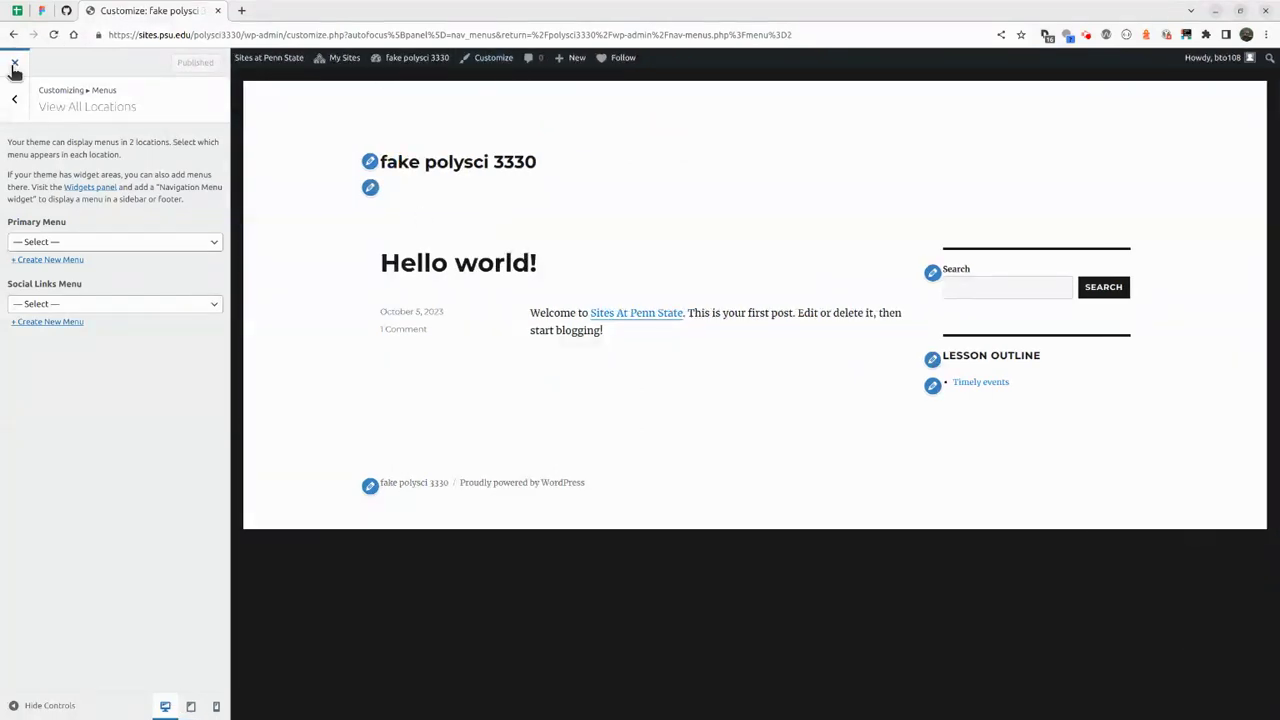
{"action": "left_click", "coordinate": [14, 97]}
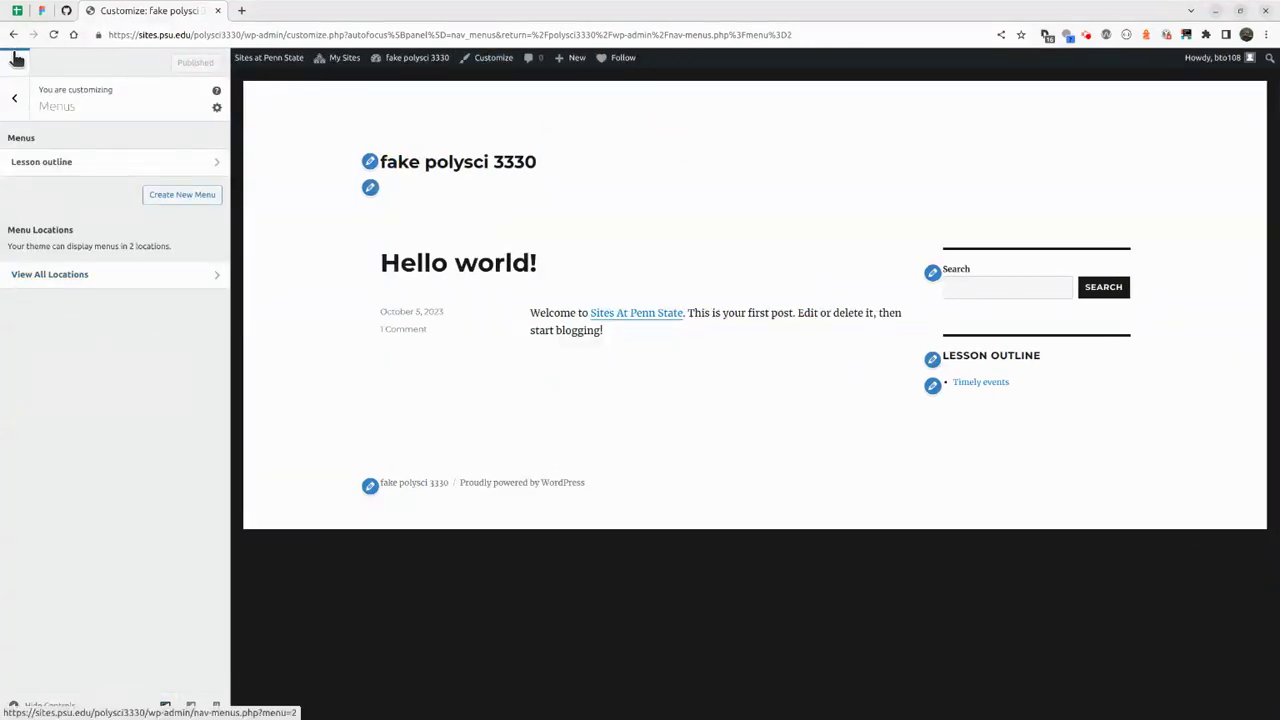
{"action": "left_click", "coordinate": [16, 58]}
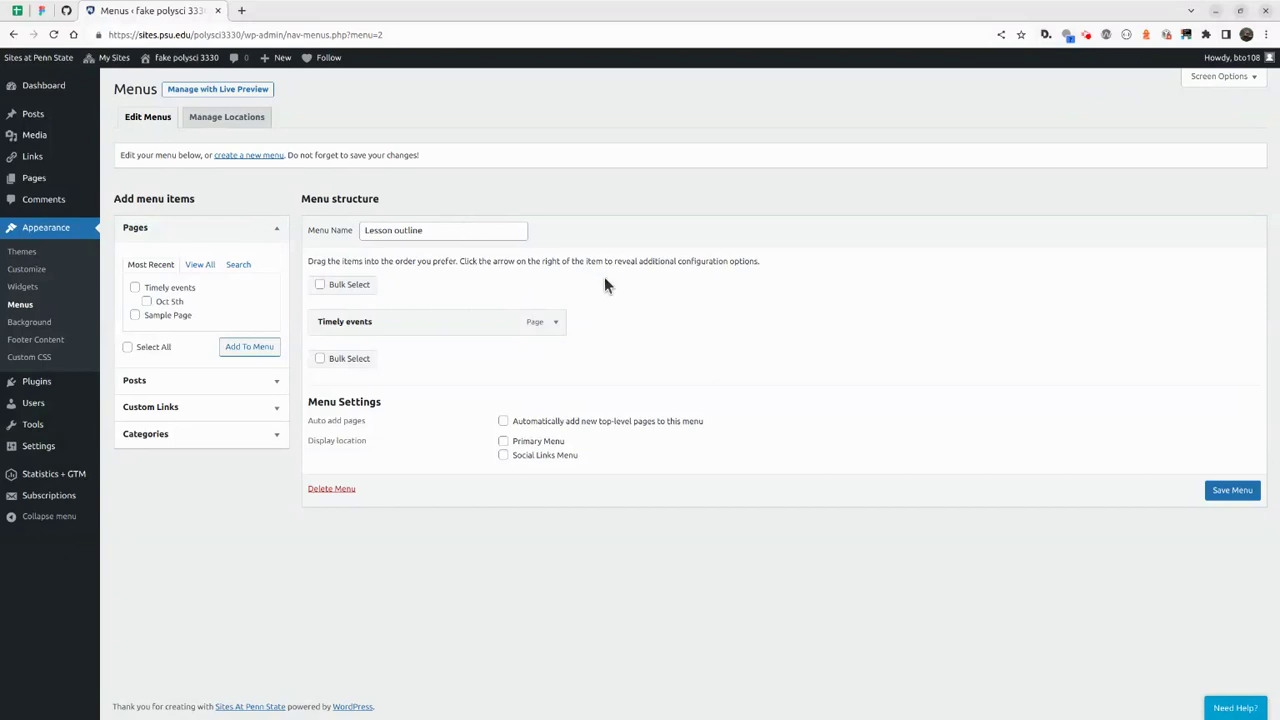
Add the Oct 5th page to the Lesson outline menu, save it, and view the front page.
{"action": "left_click", "coordinate": [556, 324]}
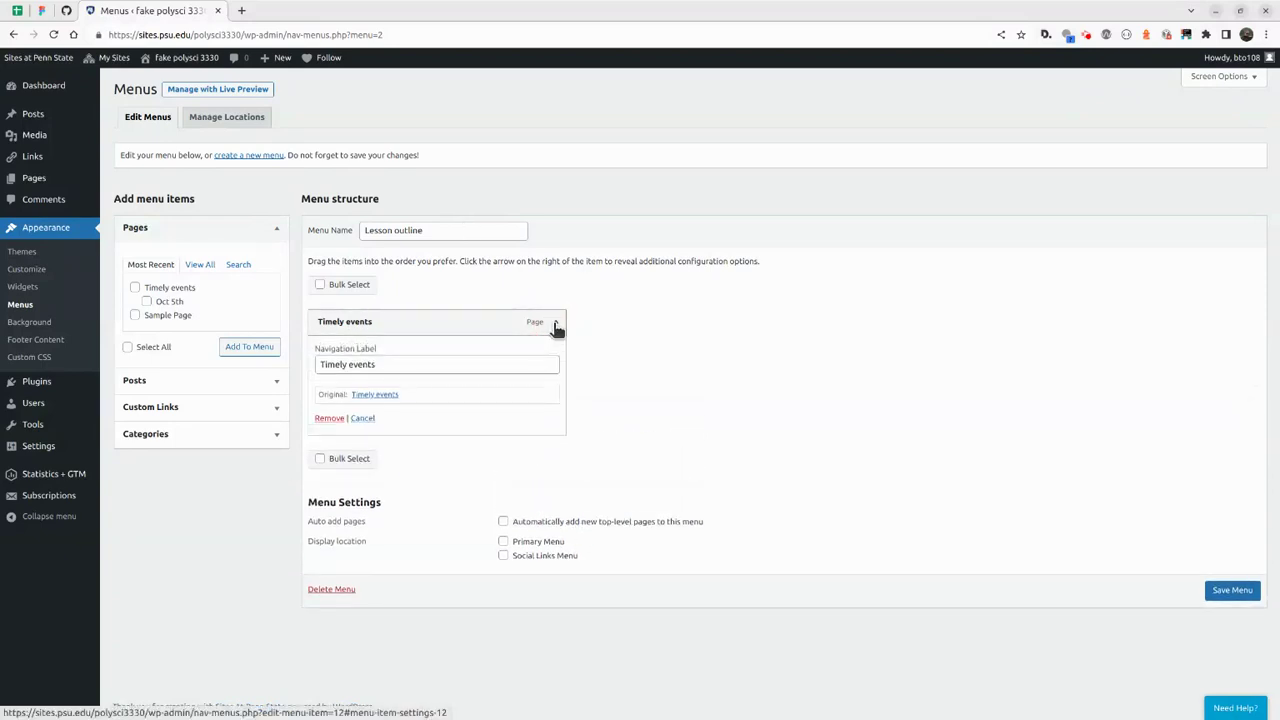
{"action": "left_click", "coordinate": [556, 324]}
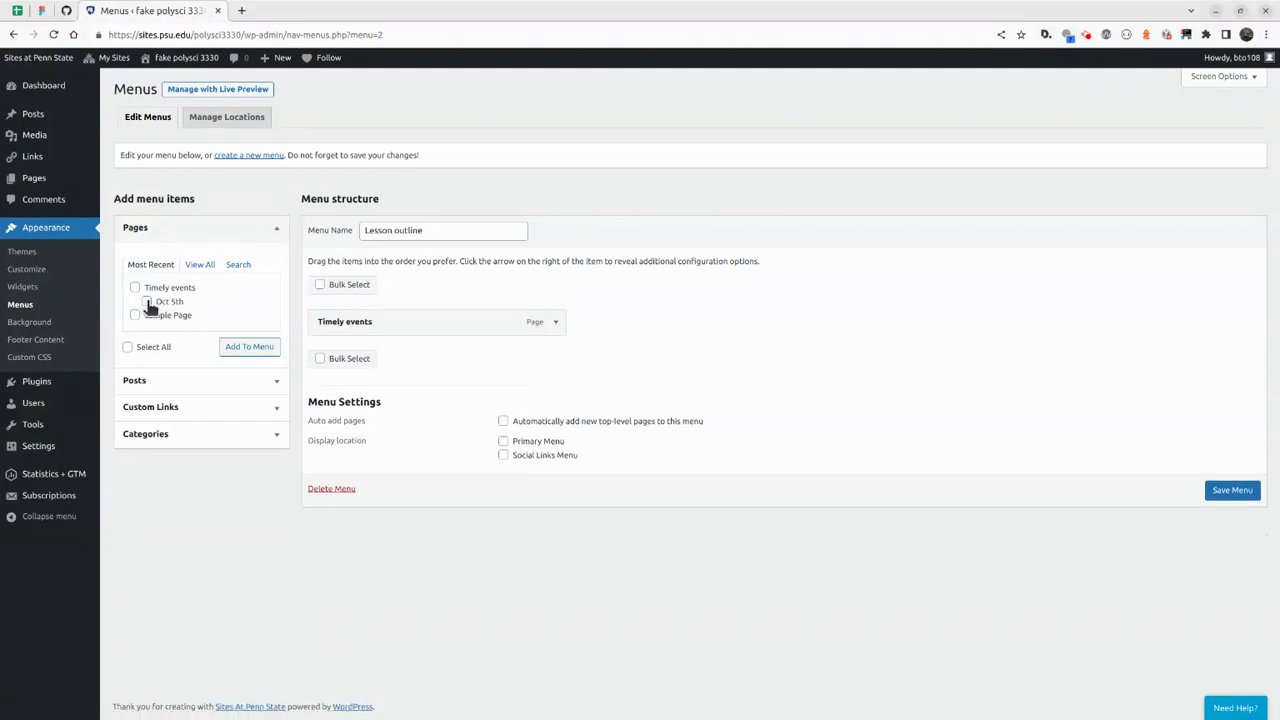
{"action": "left_click", "coordinate": [250, 347]}
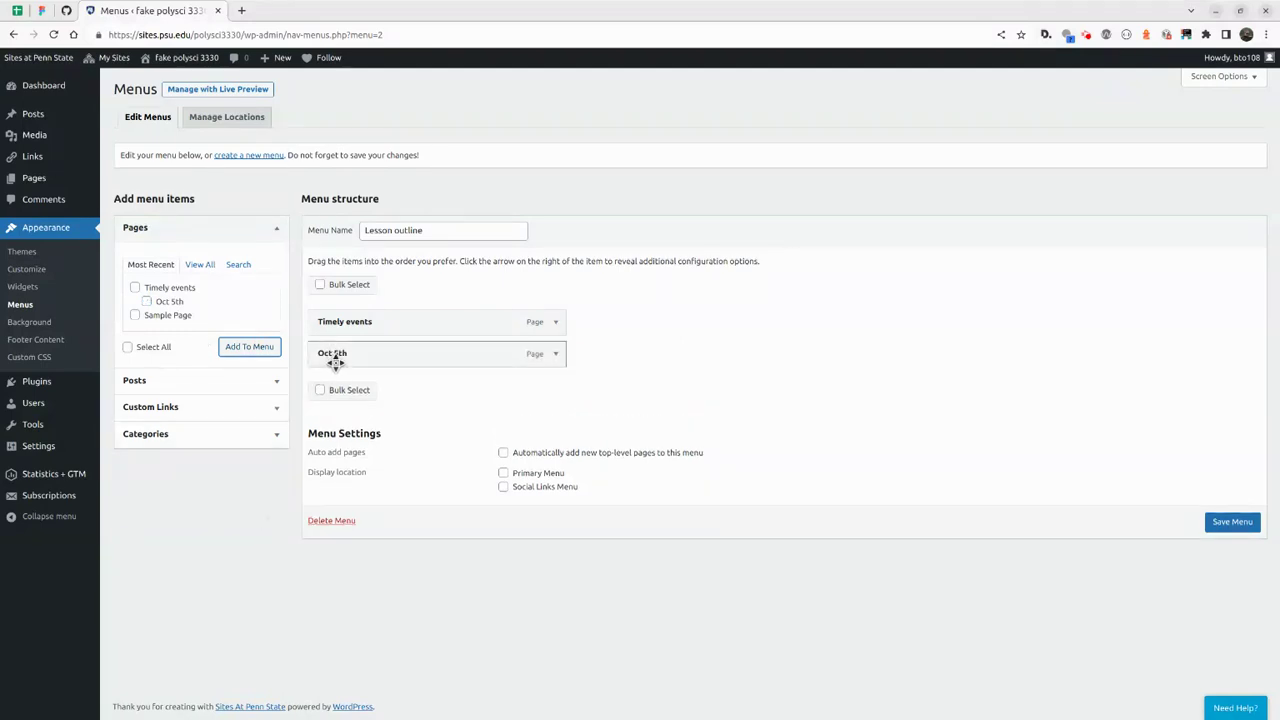
{"action": "mouse_move", "coordinate": [334, 360]}
{"action": "left_mouse_down"}
{"action": "mouse_move", "coordinate": [520, 365]}
{"action": "mouse_move", "coordinate": [334, 360]}
{"action": "left_mouse_up"}
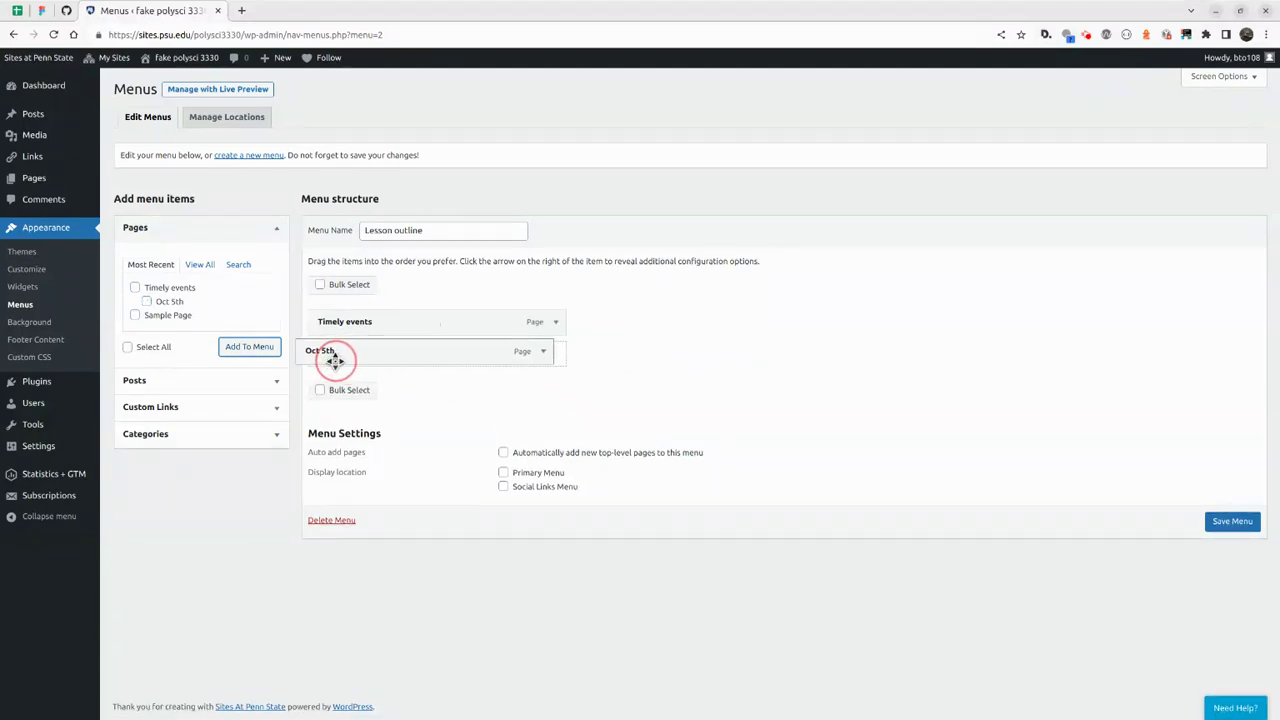
{"action": "left_click", "coordinate": [1226, 521]}
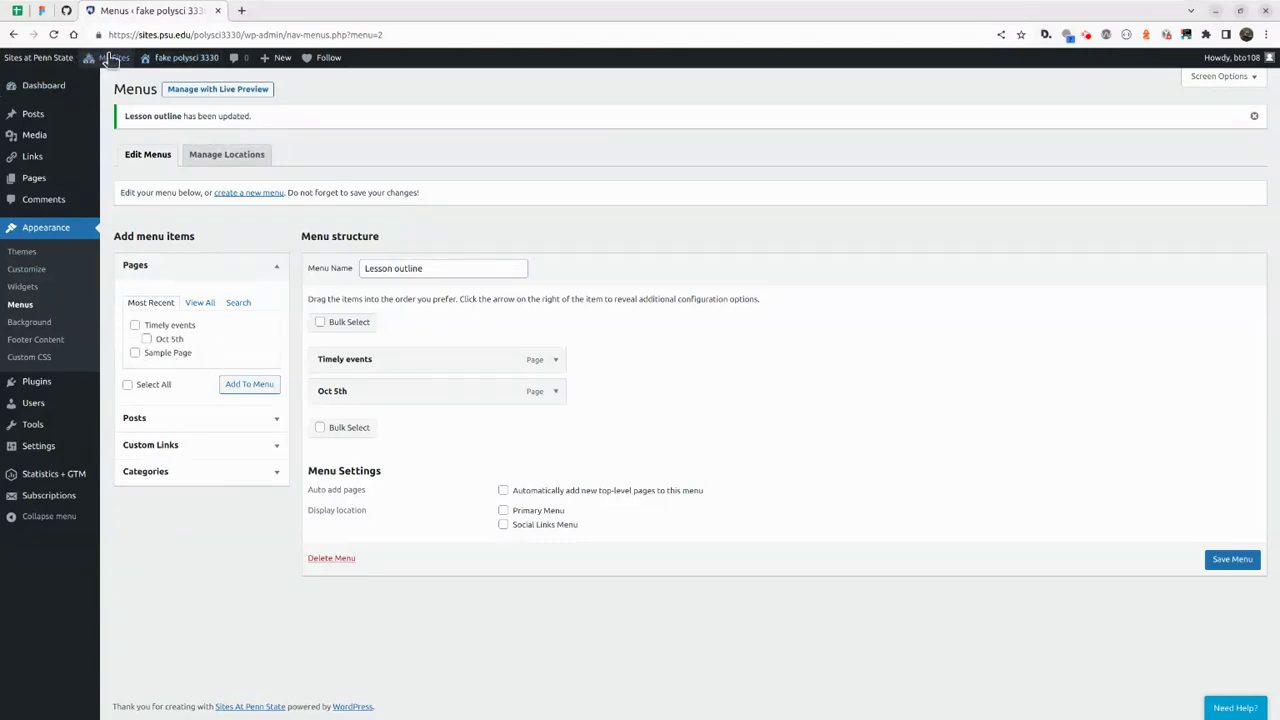
{"action": "left_click", "coordinate": [180, 57]}
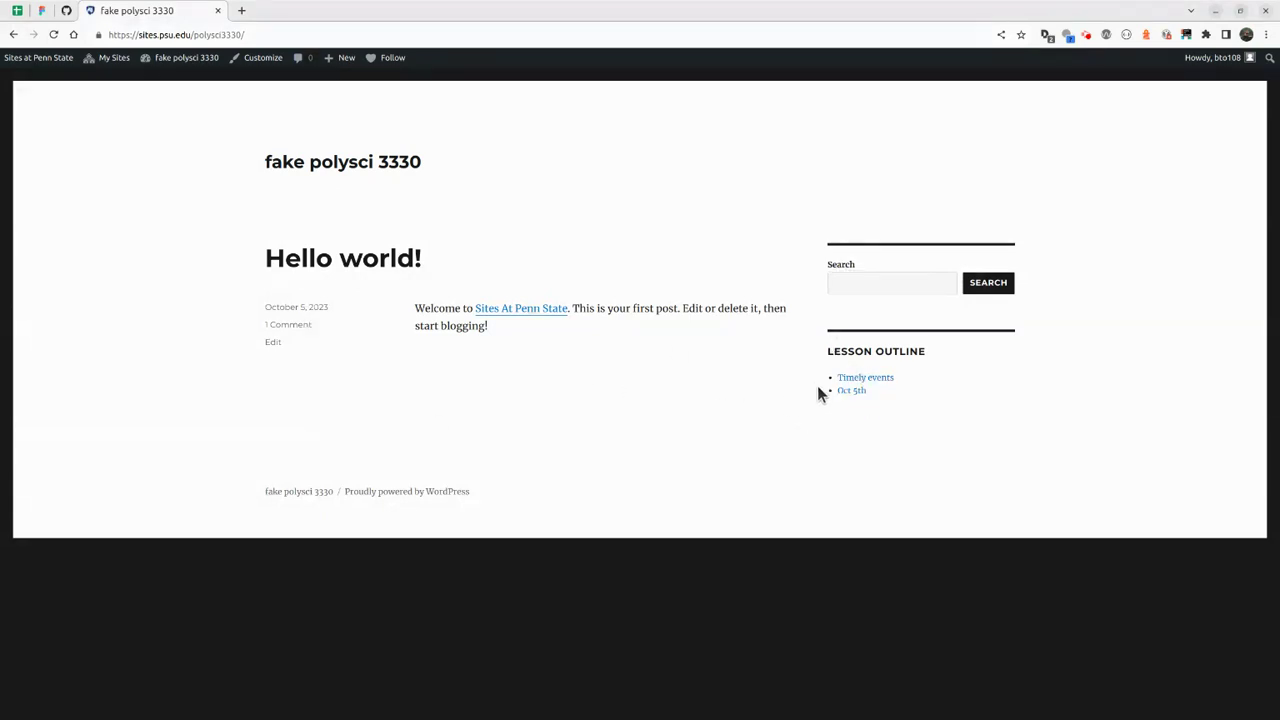
{"action": "left_click", "coordinate": [846, 379]}
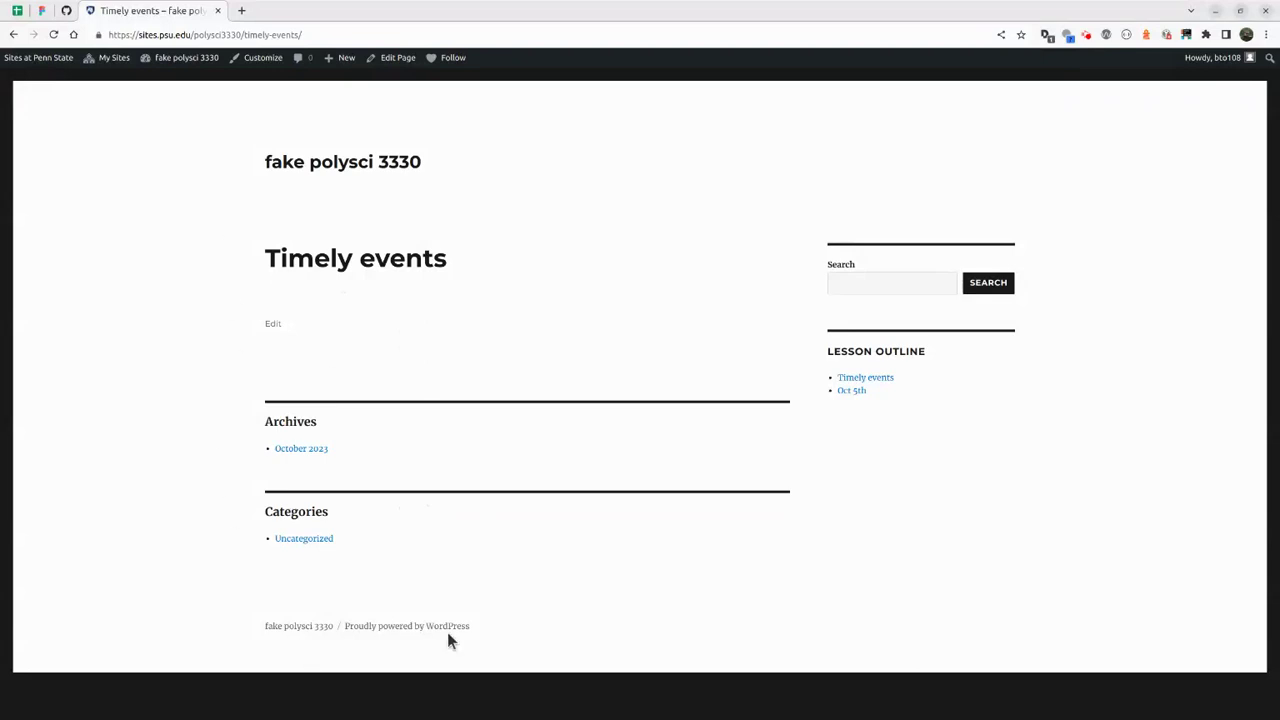
{"action": "left_click", "coordinate": [850, 390]}
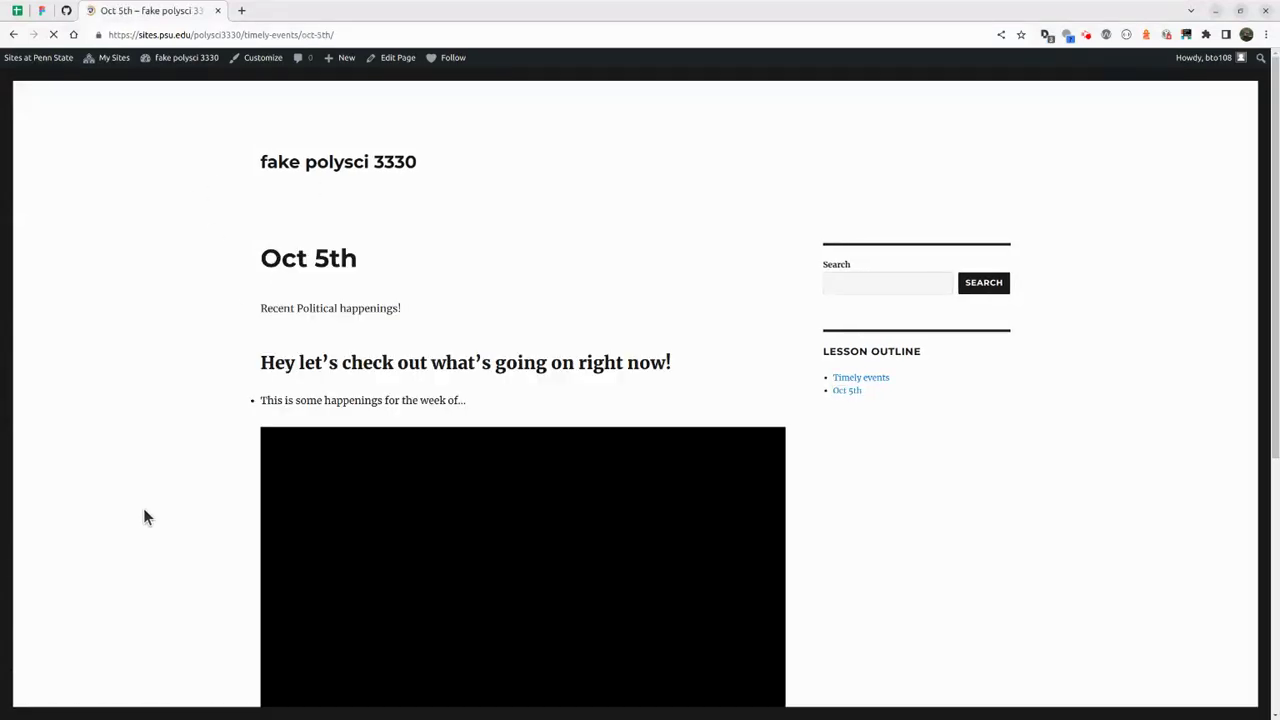
{"action": "scroll", "coordinate": [128, 387], "scroll_direction": "down", "scroll_amount": 4}
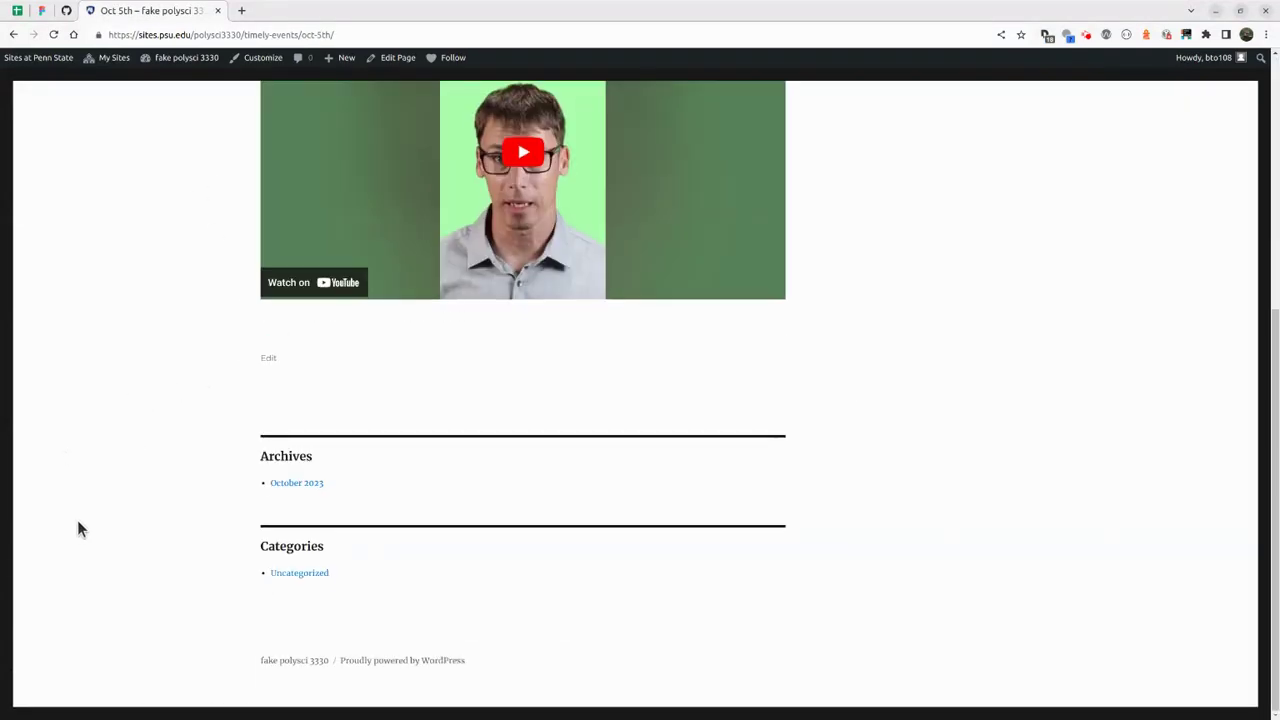
{"action": "scroll", "coordinate": [193, 460], "scroll_direction": "up", "scroll_amount": 4}
{"action": "key", "text": "alt+Left"}
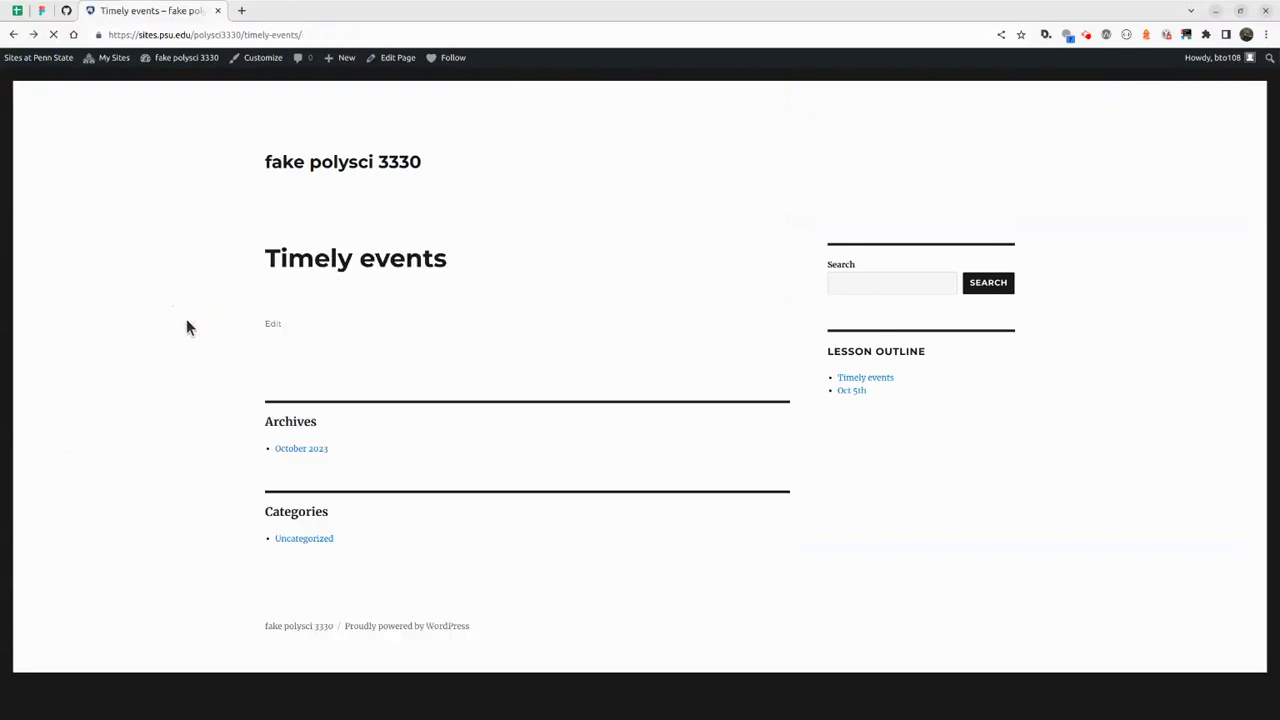
{"action": "key", "text": "alt+Left"}
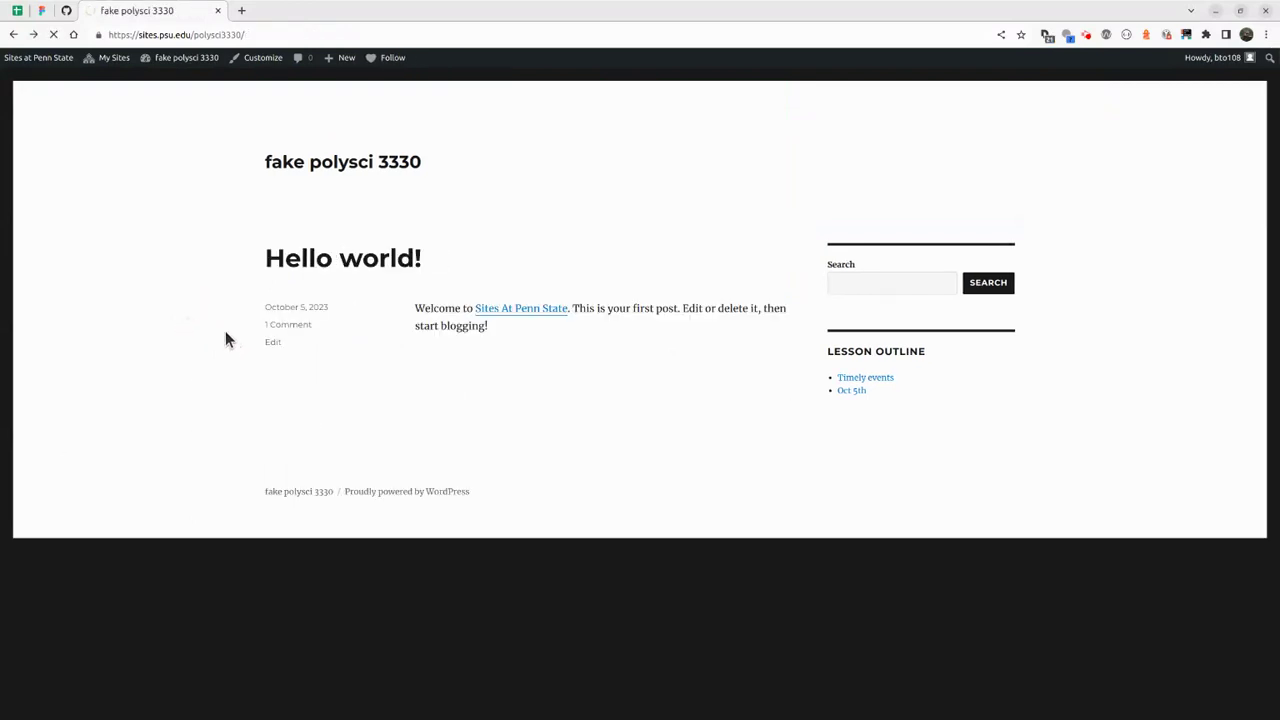
{"action": "key", "text": "alt+Left"}
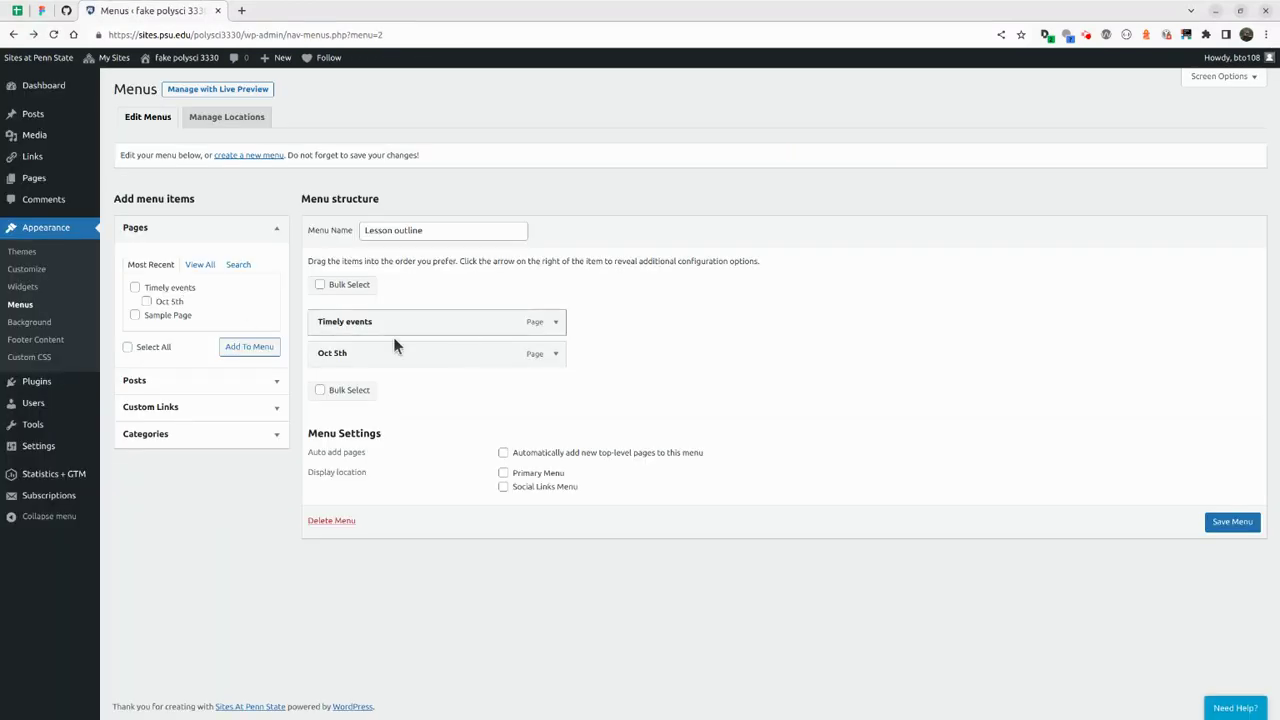
Nest Oct 5th under Timely events in the Lesson outline menu and save it.
{"action": "left_click_drag", "start_coordinate": [352, 361], "coordinate": [402, 363]}
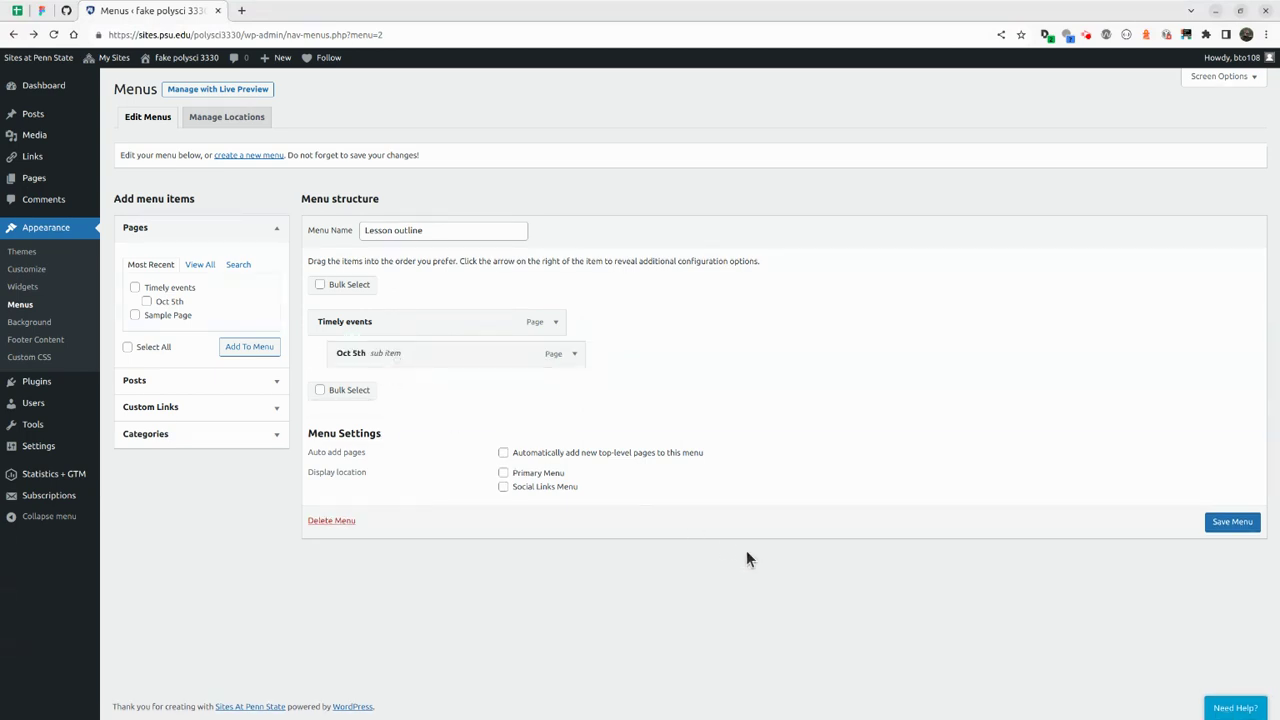
{"action": "left_click", "coordinate": [1224, 522]}
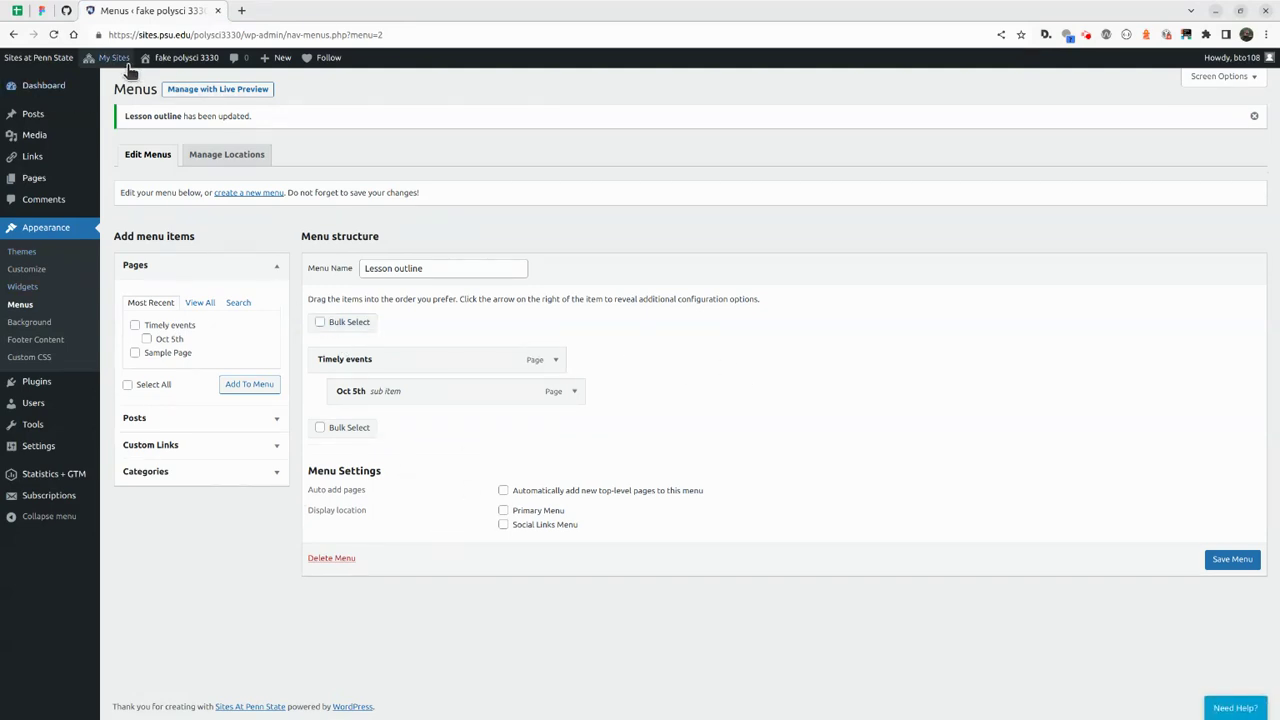
{"action": "left_click", "coordinate": [176, 57]}
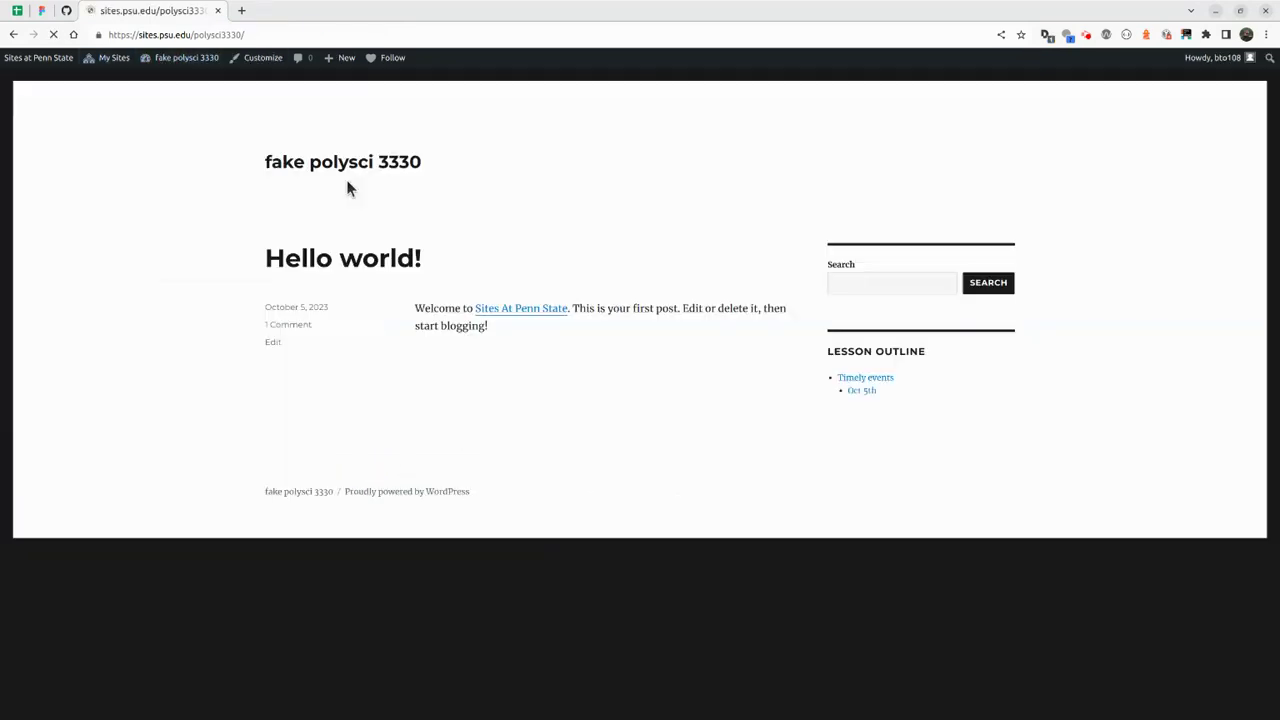
Open Timely events and its nested Oct 5th page from the sidebar outline, then return.
{"action": "left_click", "coordinate": [866, 379]}
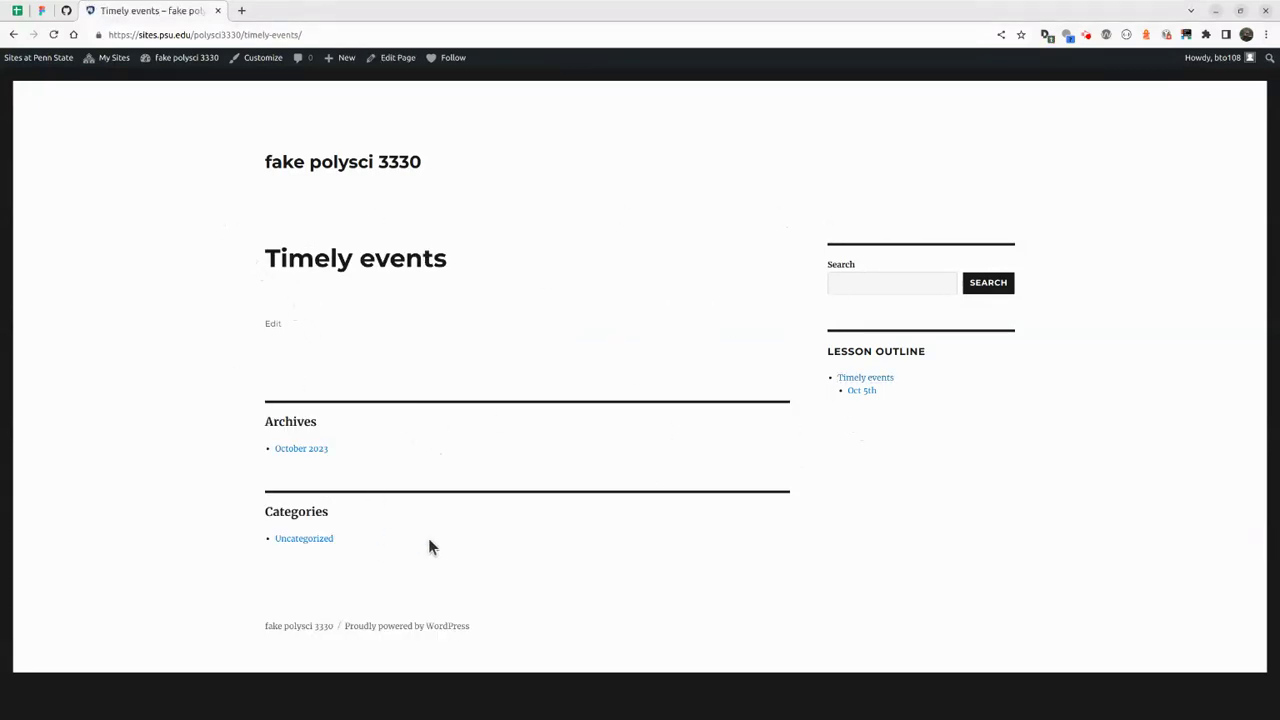
{"action": "left_click", "coordinate": [862, 391]}
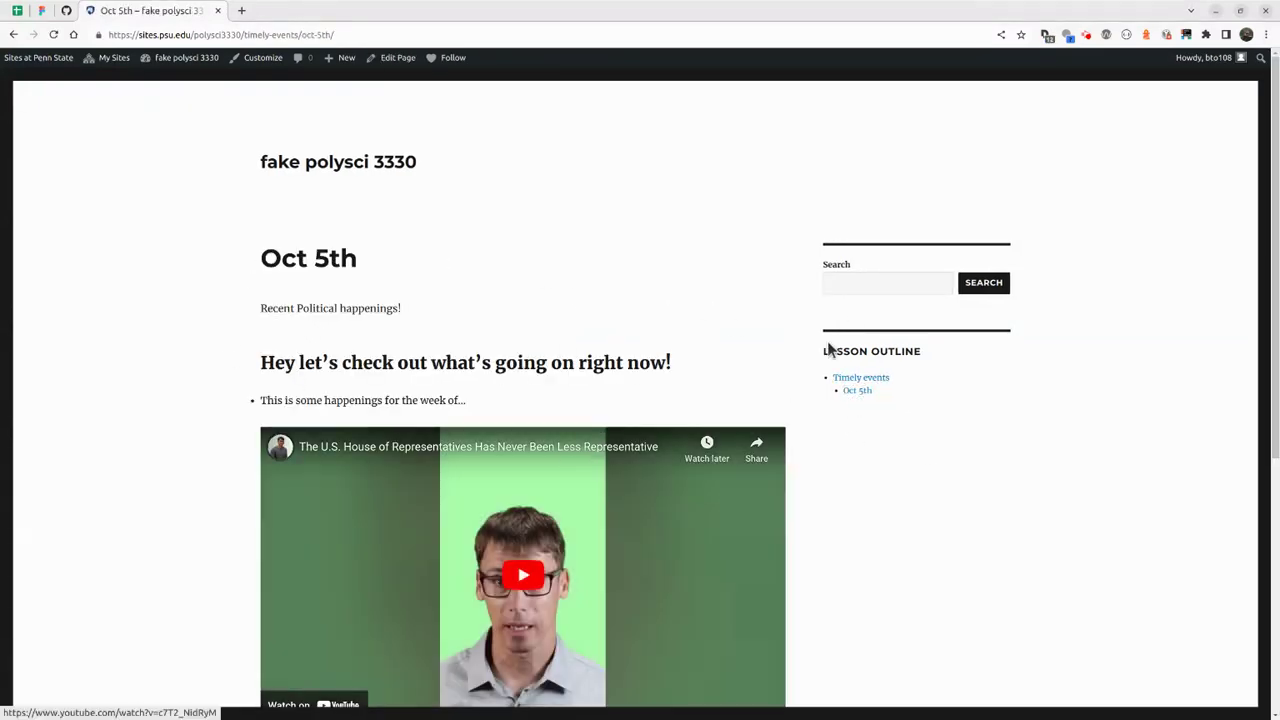
{"action": "scroll", "coordinate": [867, 470], "scroll_direction": "down", "scroll_amount": 5}
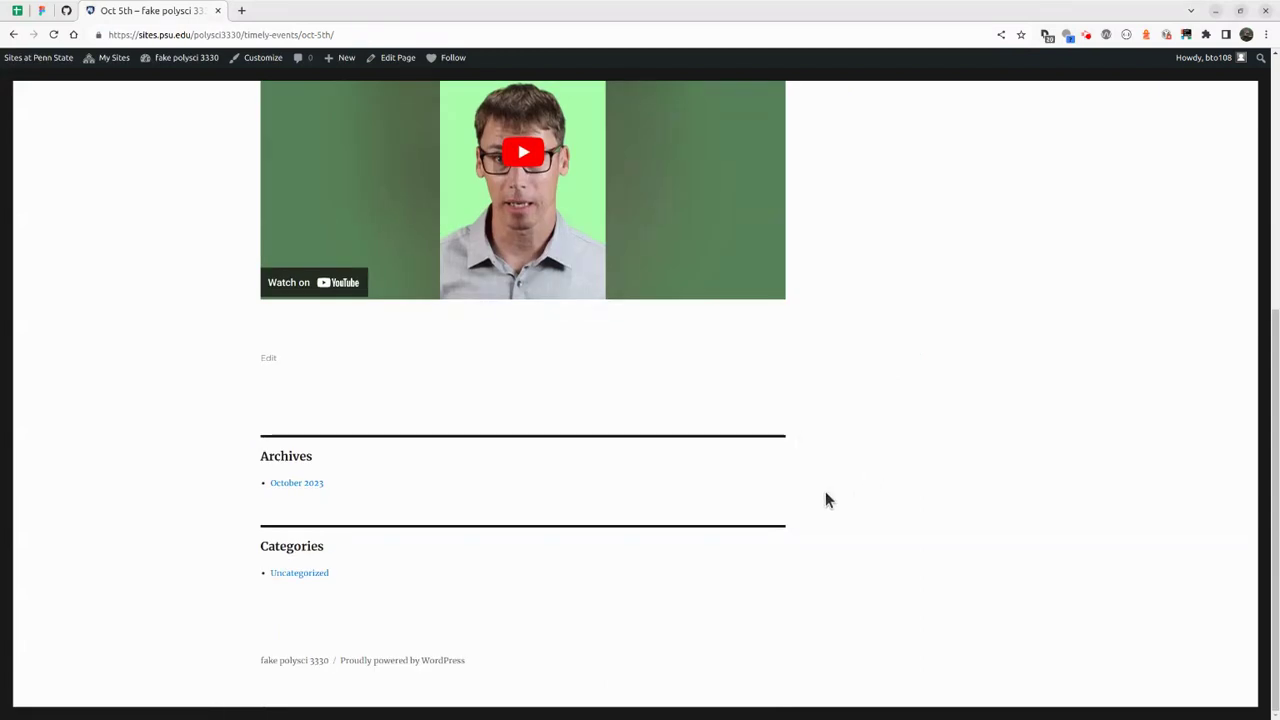
{"action": "scroll", "coordinate": [823, 485], "scroll_direction": "up", "scroll_amount": 5}
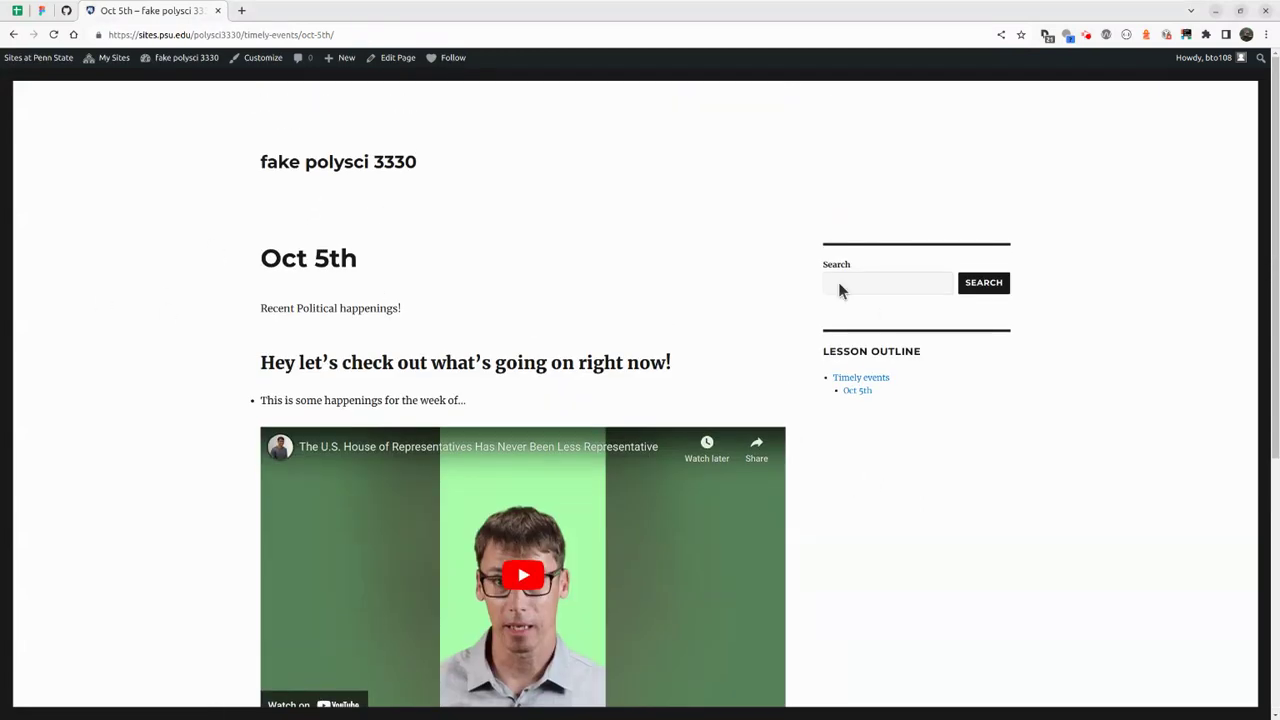
{"action": "key", "text": "alt+Left"}
Show the live Timely events page with the browser snapped to the left half of the screen.
{"action": "left_click", "coordinate": [272, 326]}
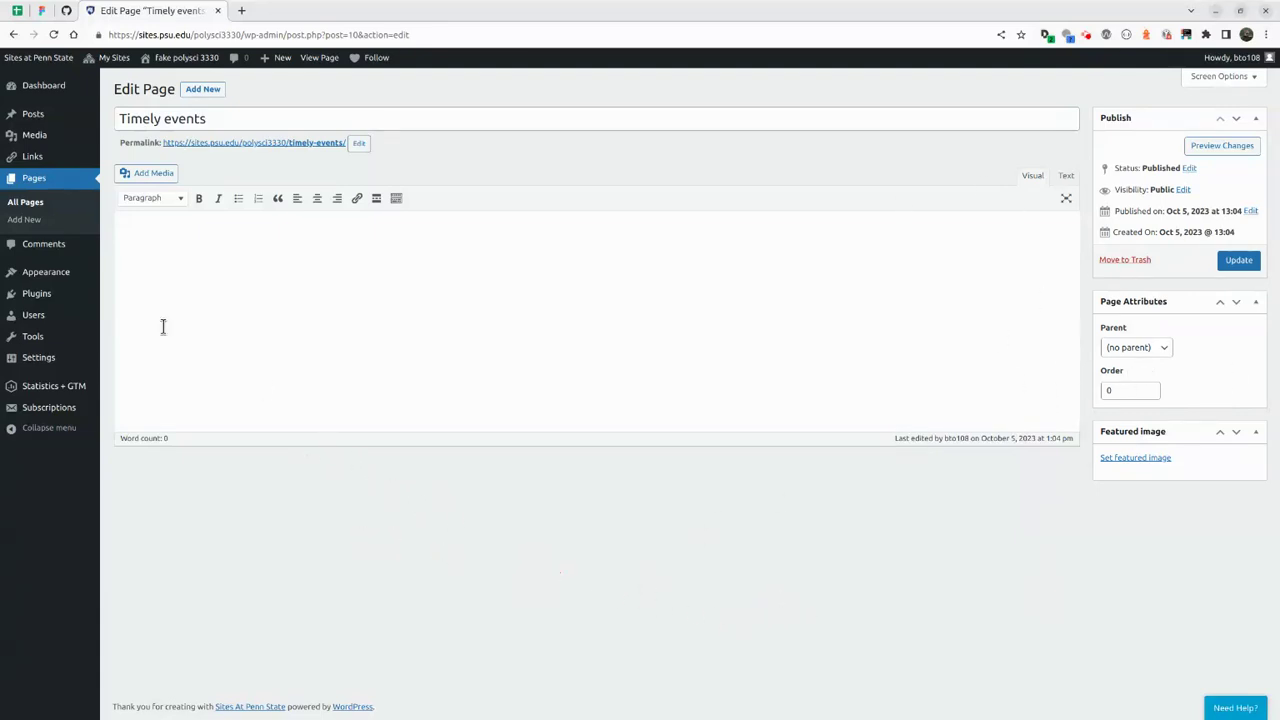
{"action": "left_click", "coordinate": [225, 143]}
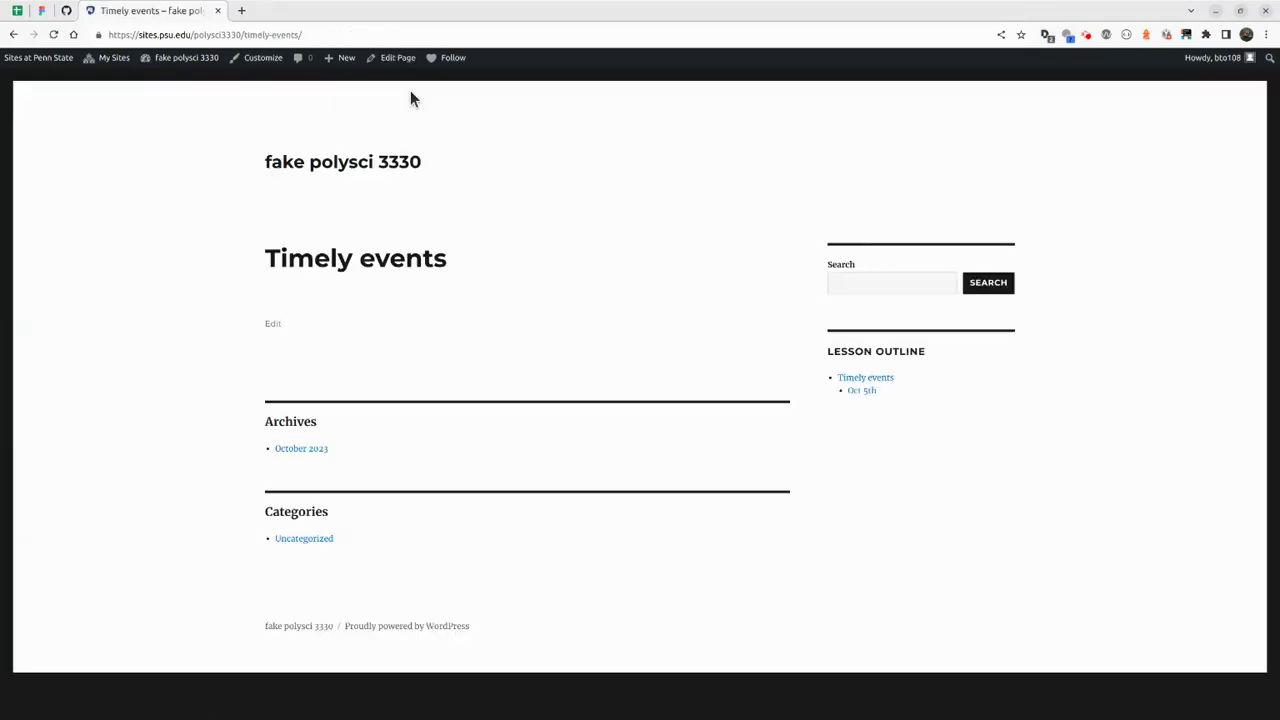
{"action": "left_click", "coordinate": [640, 241]}
{"action": "key", "text": "super+Left"}
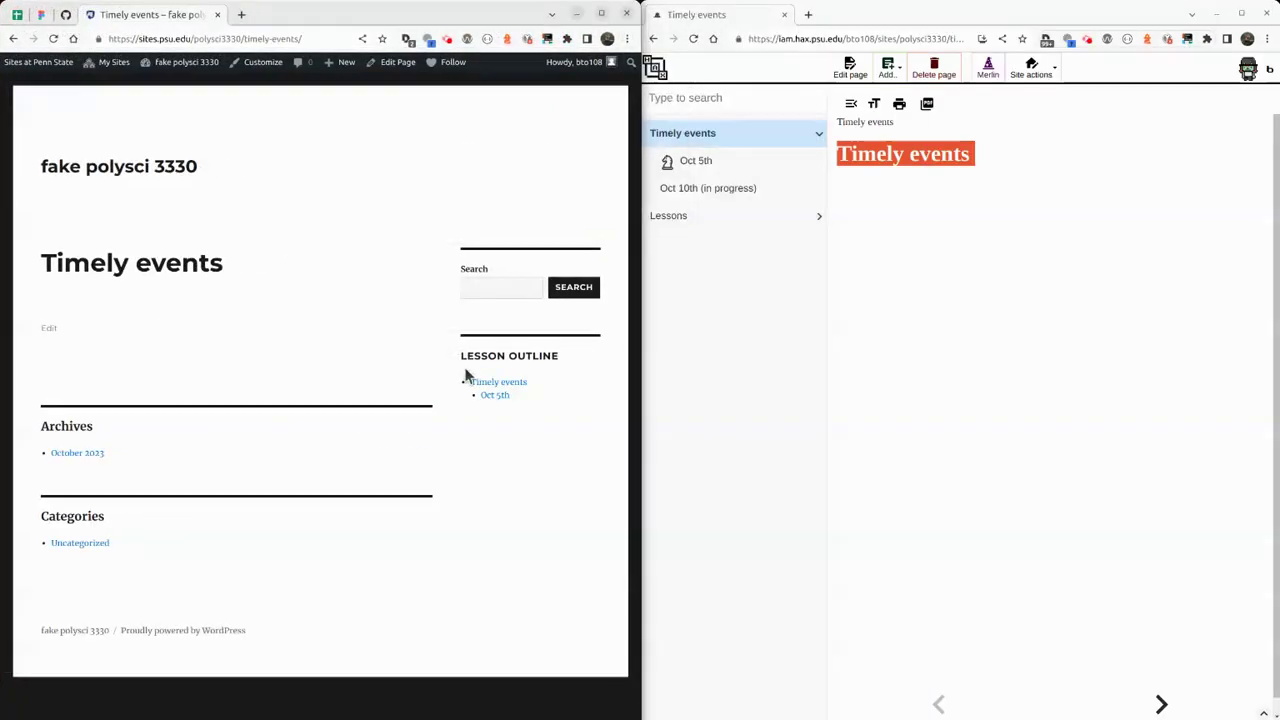
Show the Oct 5th page in WordPress beside the Oct 5th page of the HAX polysci3330 site.
{"action": "left_click", "coordinate": [499, 400]}
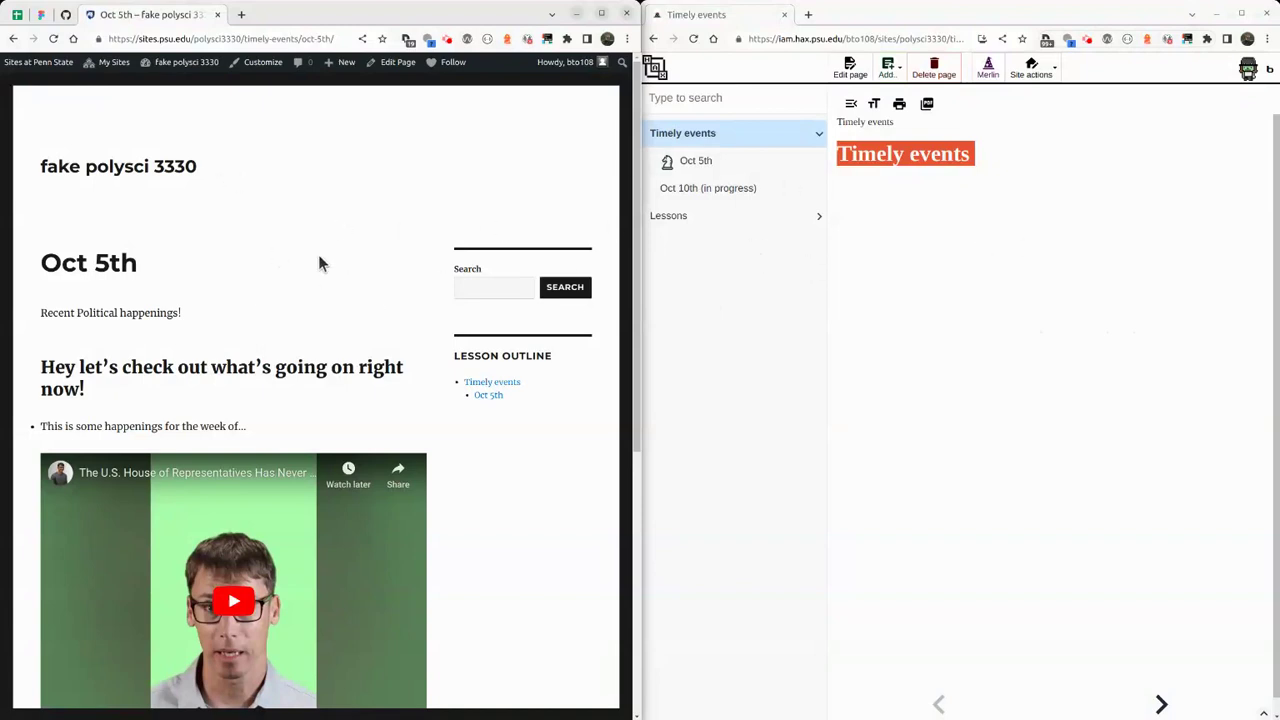
{"action": "left_click", "coordinate": [1005, 295]}
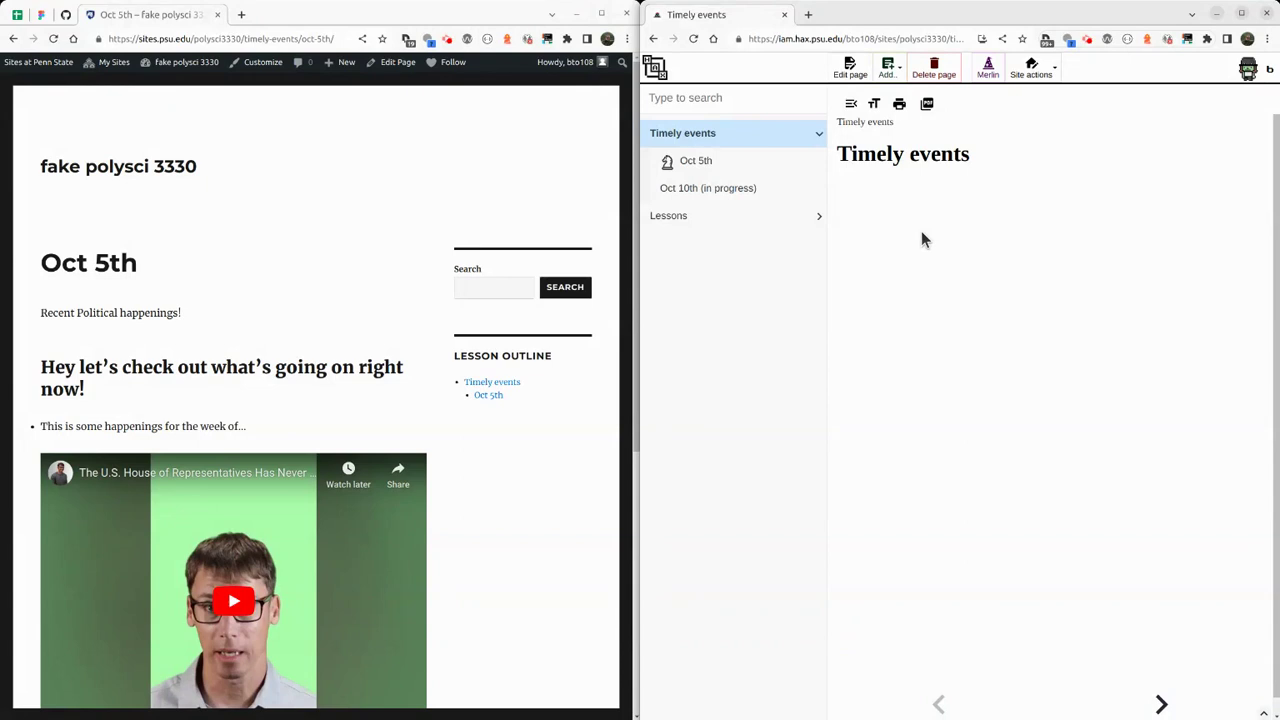
{"action": "left_click", "coordinate": [741, 172]}
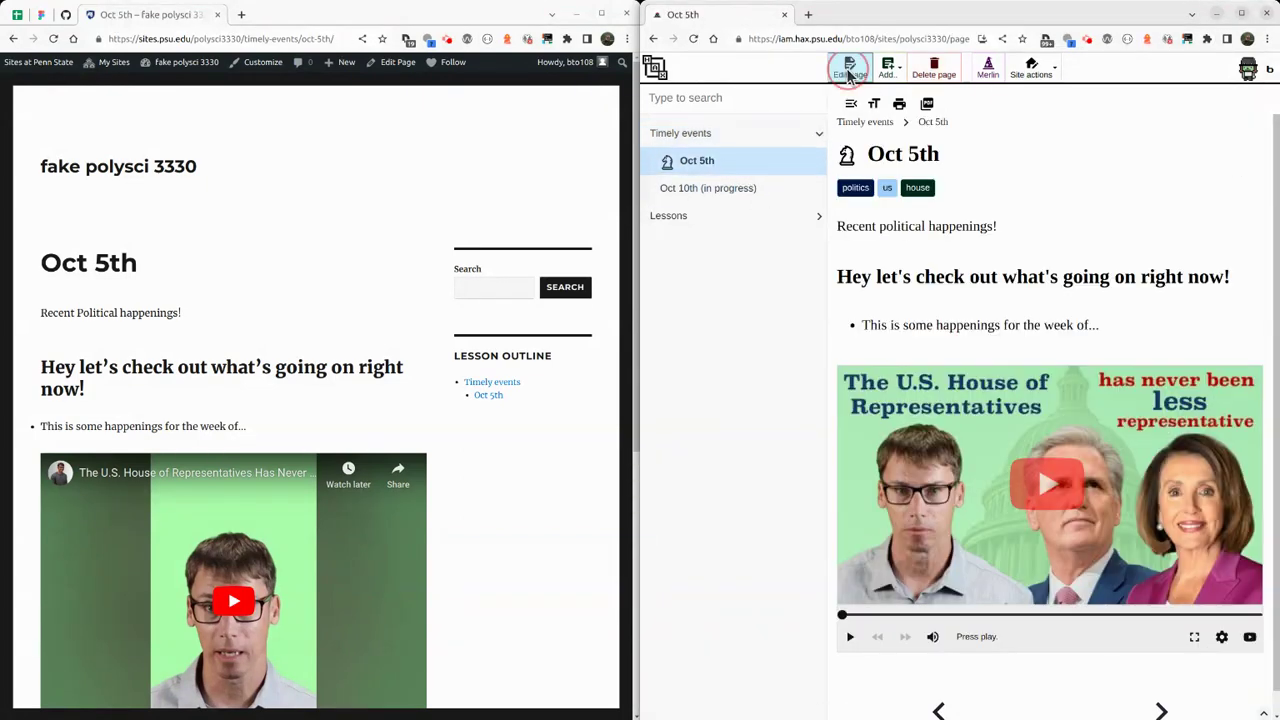
Put the Oct 5th page in edit mode and review its HTML source down to the video-player markup.
{"action": "left_click", "coordinate": [850, 66]}
{"action": "left_click", "coordinate": [1103, 68]}
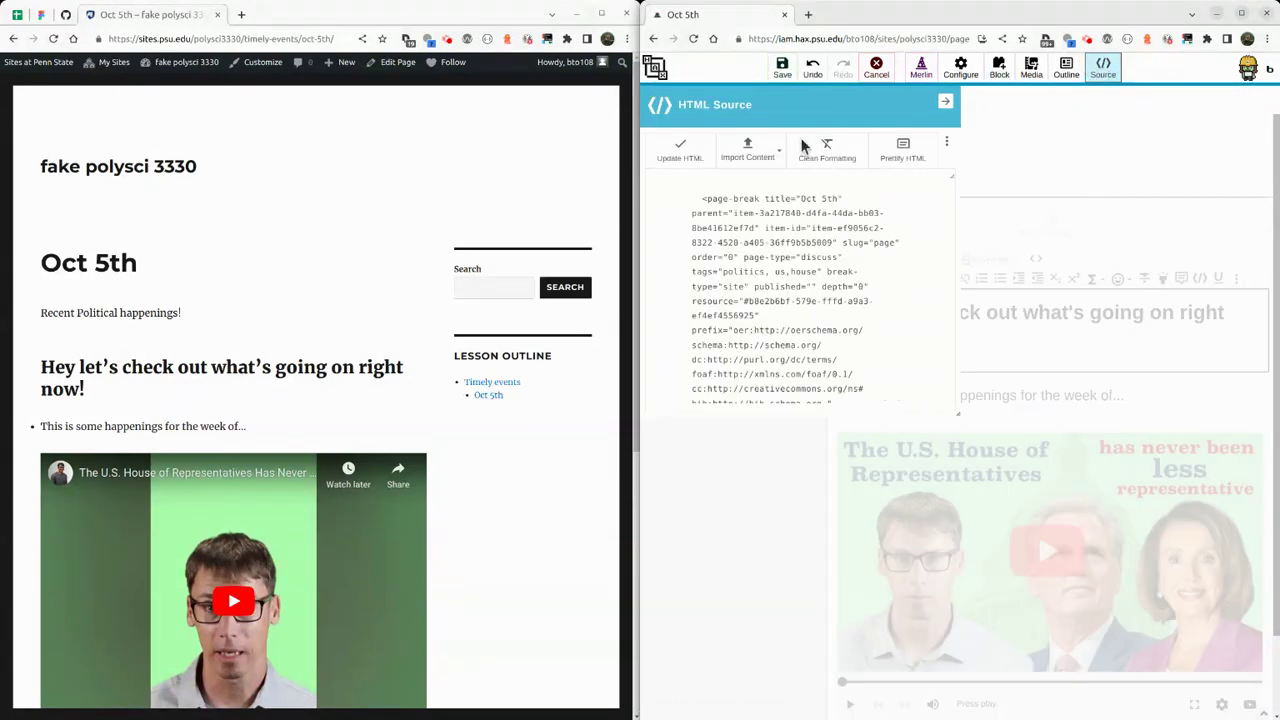
{"action": "left_click", "coordinate": [747, 150]}
{"action": "scroll", "coordinate": [720, 230], "scroll_direction": "down", "scroll_amount": 5}
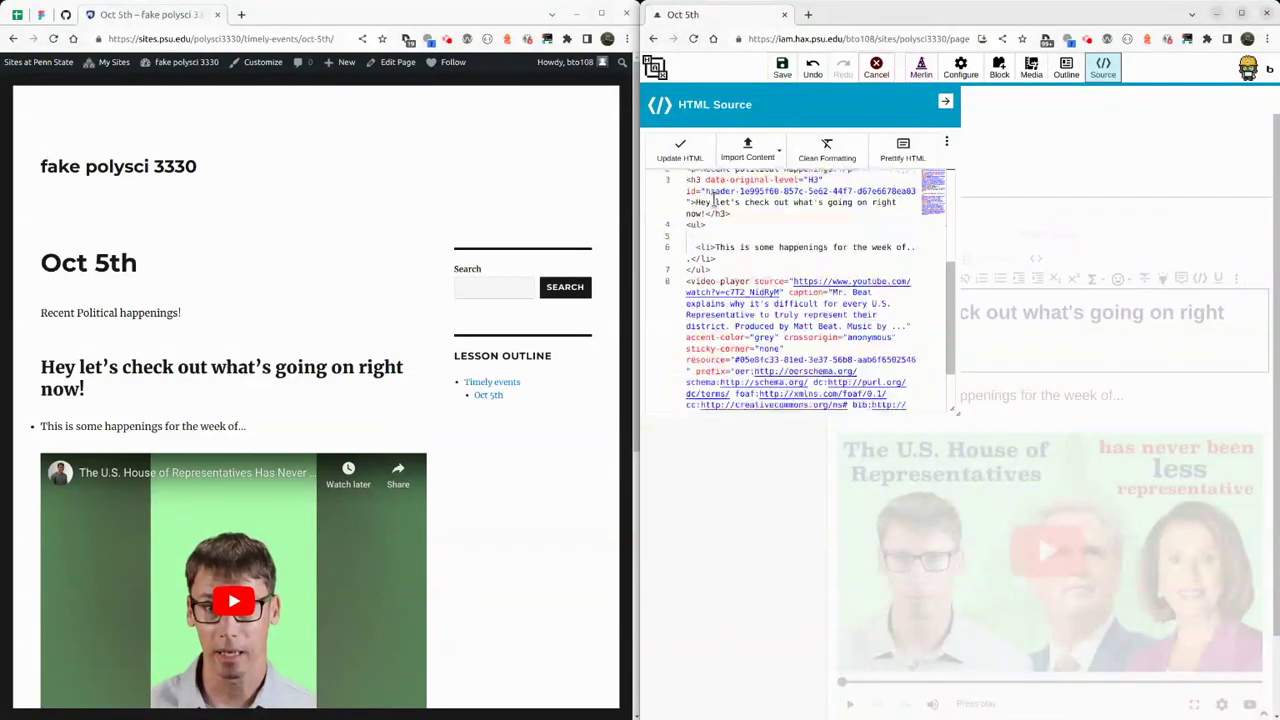
{"action": "scroll", "coordinate": [720, 230], "scroll_direction": "down", "scroll_amount": 2}
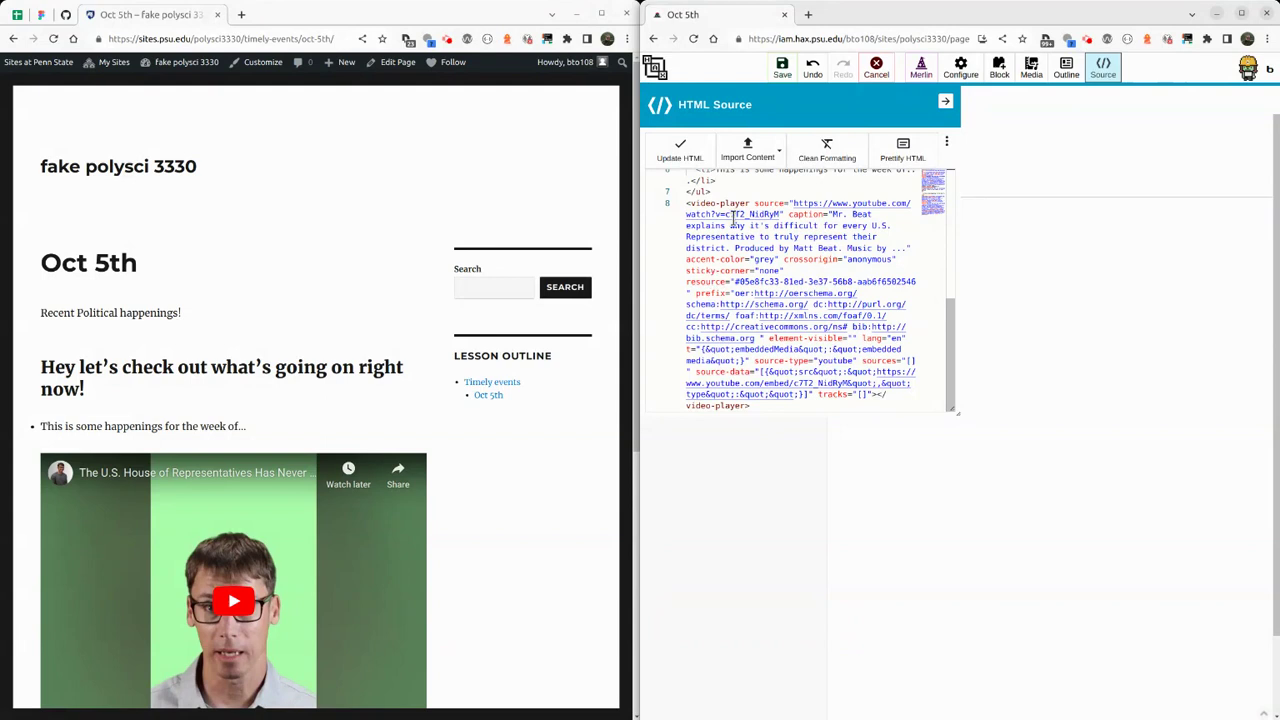
{"action": "left_click_drag", "start_coordinate": [688, 203], "coordinate": [842, 303]}
{"action": "left_click", "coordinate": [838, 260]}
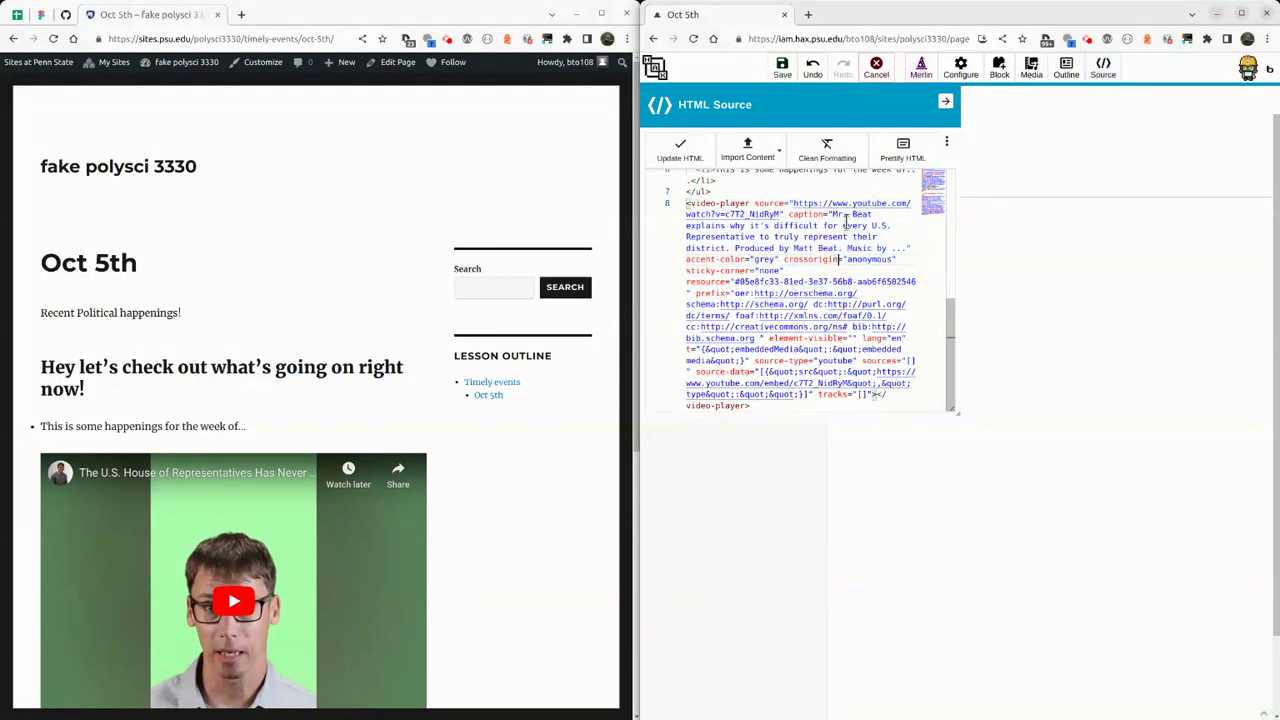
{"action": "left_click", "coordinate": [960, 66]}
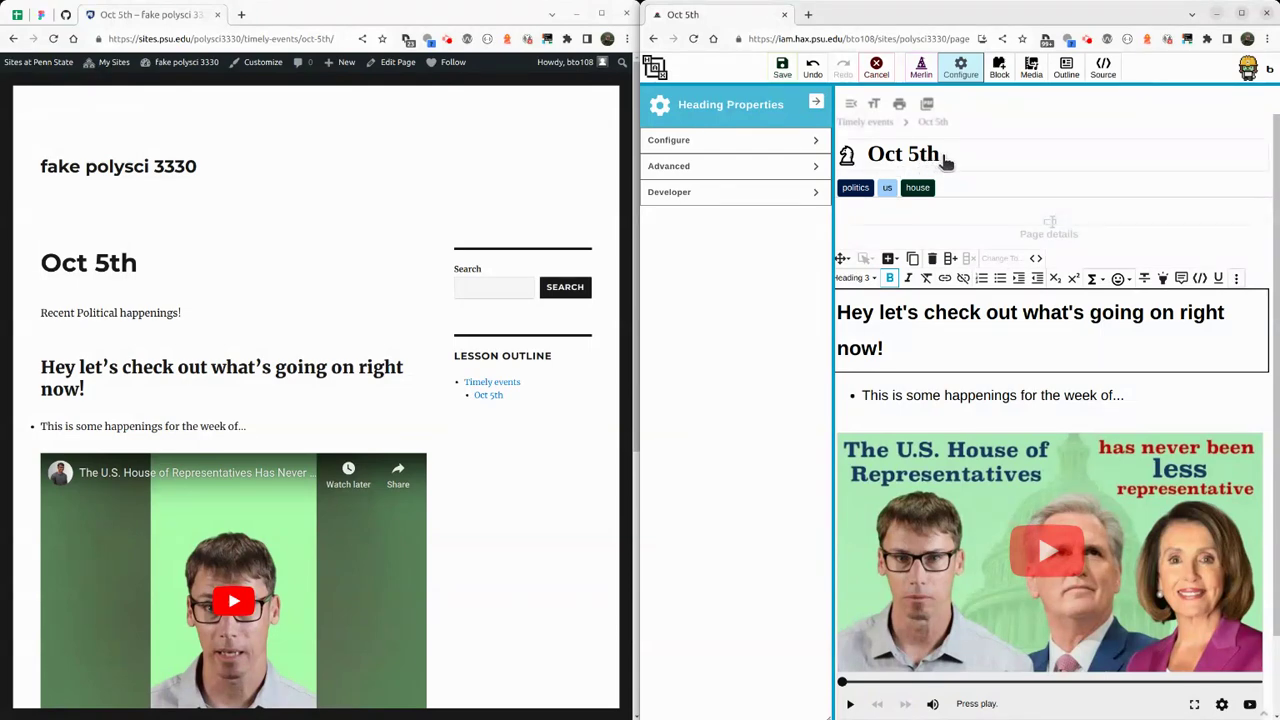
Split 'Recent political happenings!' into two columns, drag the video into the right column, and save.
{"action": "left_click", "coordinate": [945, 162]}
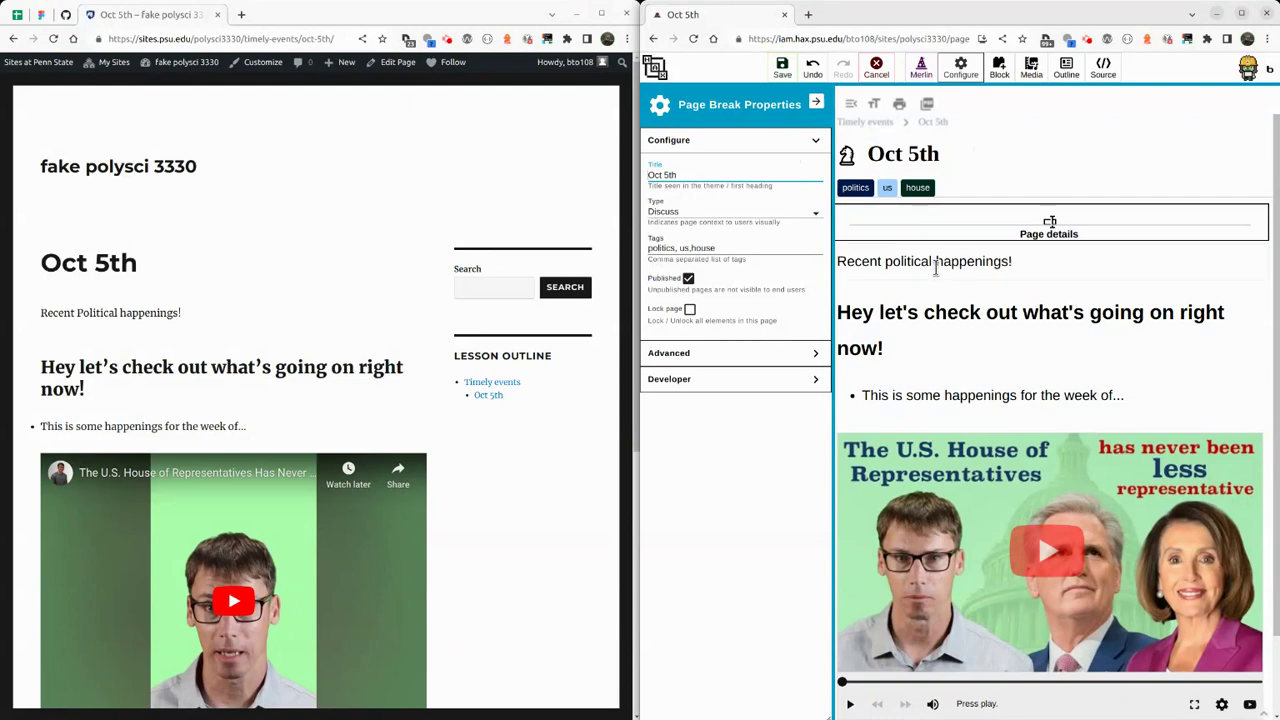
{"action": "left_click", "coordinate": [935, 266]}
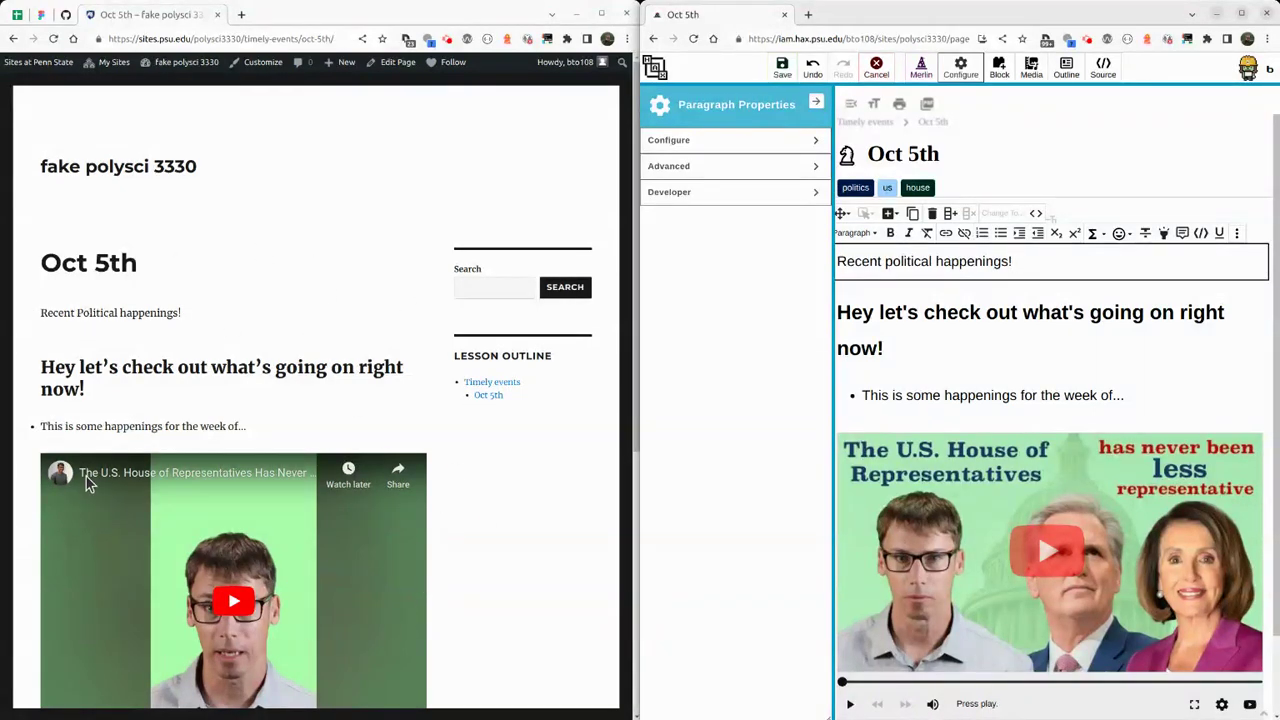
{"action": "left_click", "coordinate": [952, 216]}
{"action": "left_click", "coordinate": [919, 380]}
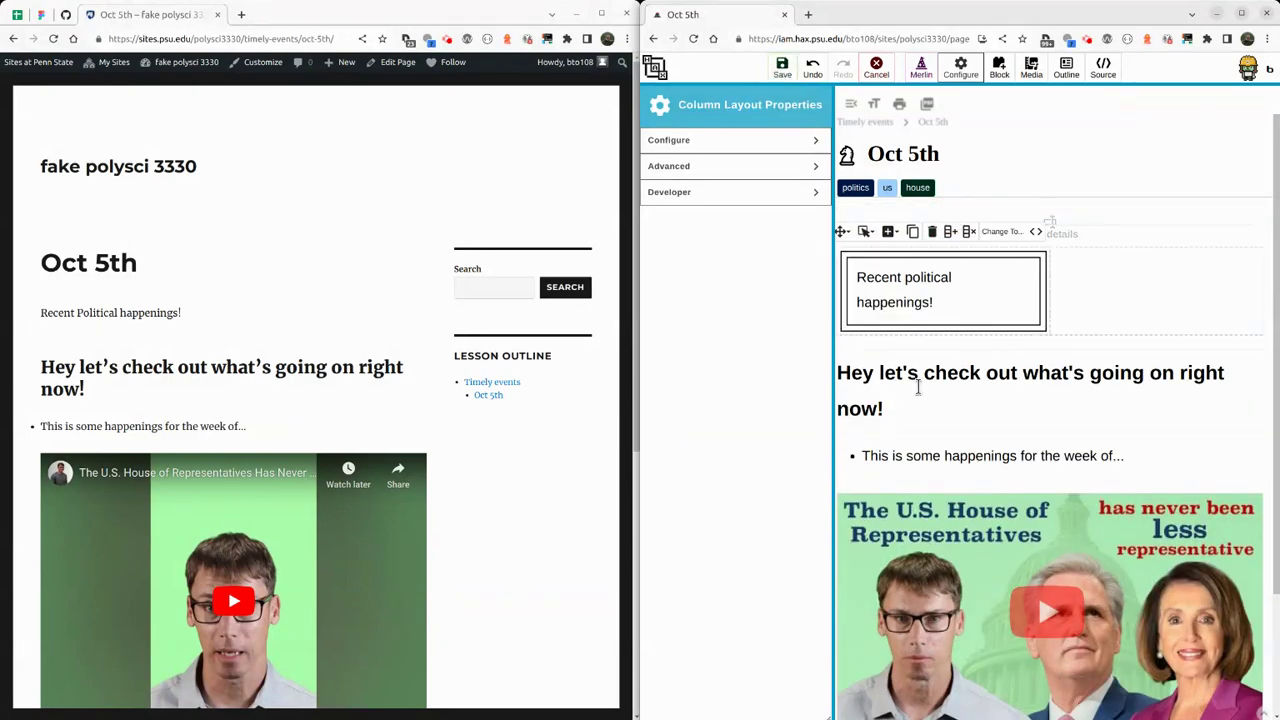
{"action": "left_click", "coordinate": [935, 520]}
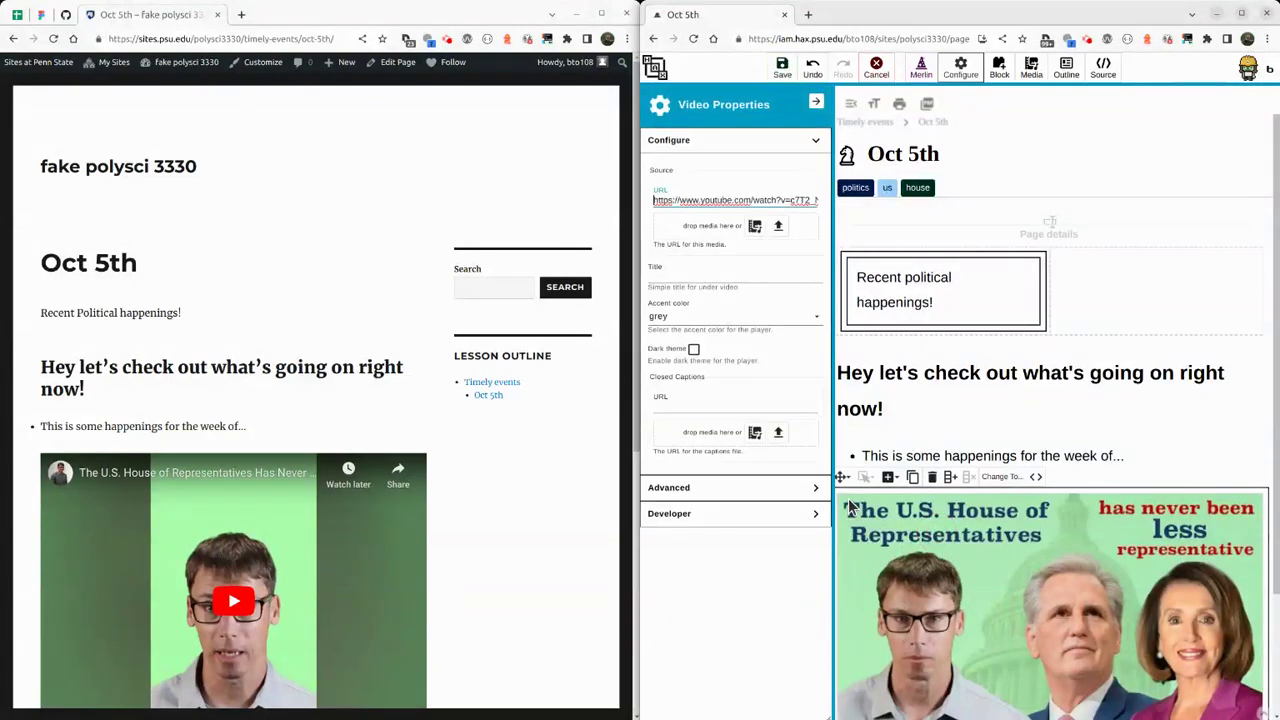
{"action": "left_click", "coordinate": [1120, 277]}
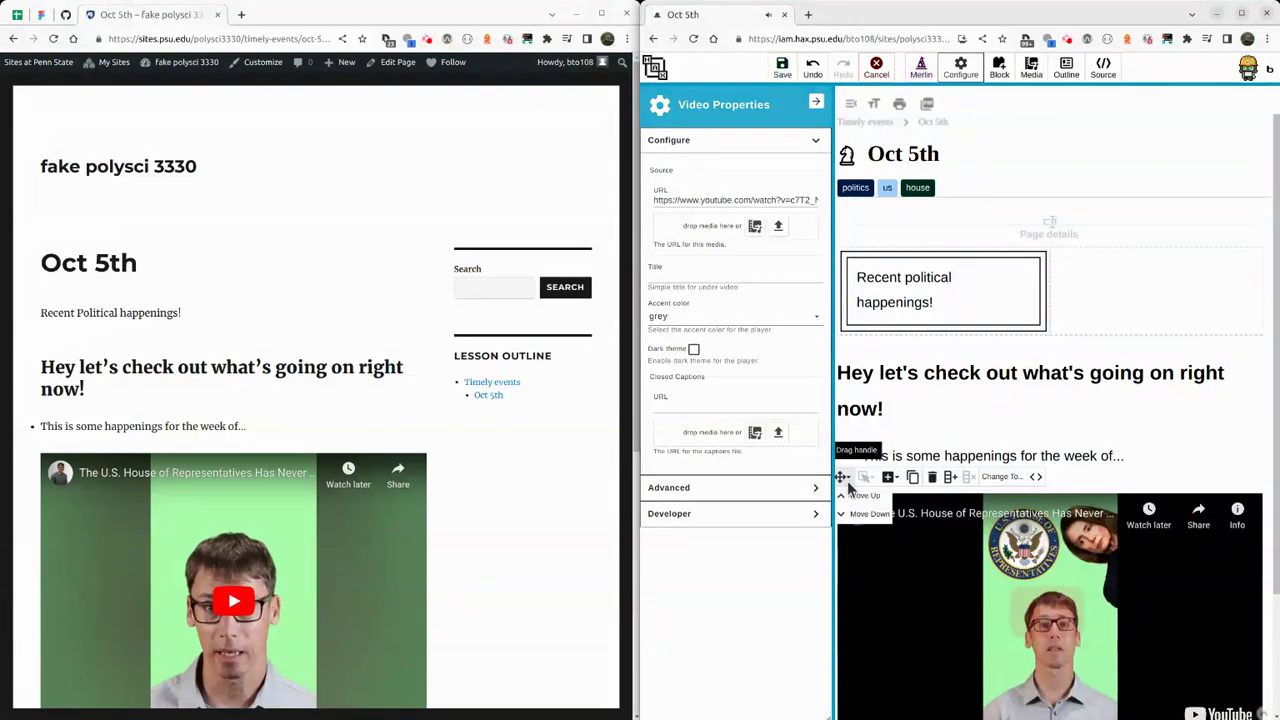
{"action": "left_click", "coordinate": [842, 477]}
{"action": "left_click_drag", "start_coordinate": [842, 477], "coordinate": [1100, 300]}
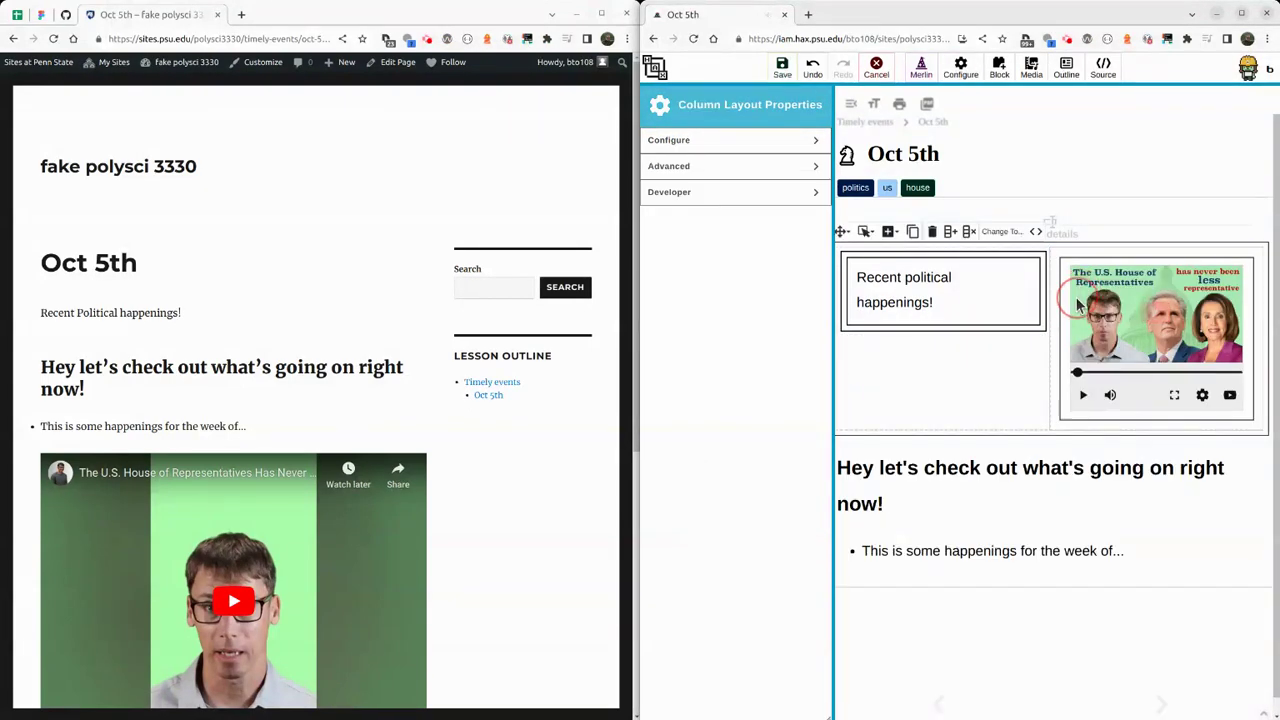
{"action": "left_click", "coordinate": [782, 68]}
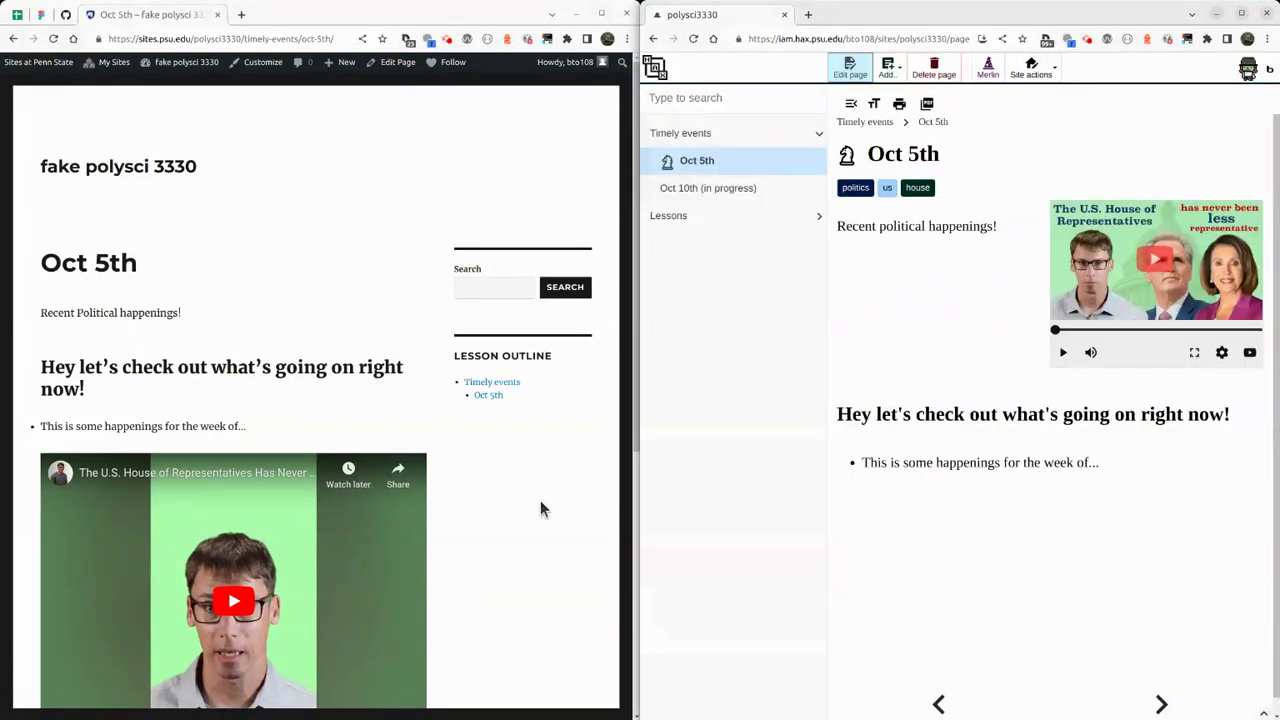
Return from the Oct 5th page to the HAX home site list.
{"action": "left_click", "coordinate": [914, 605]}
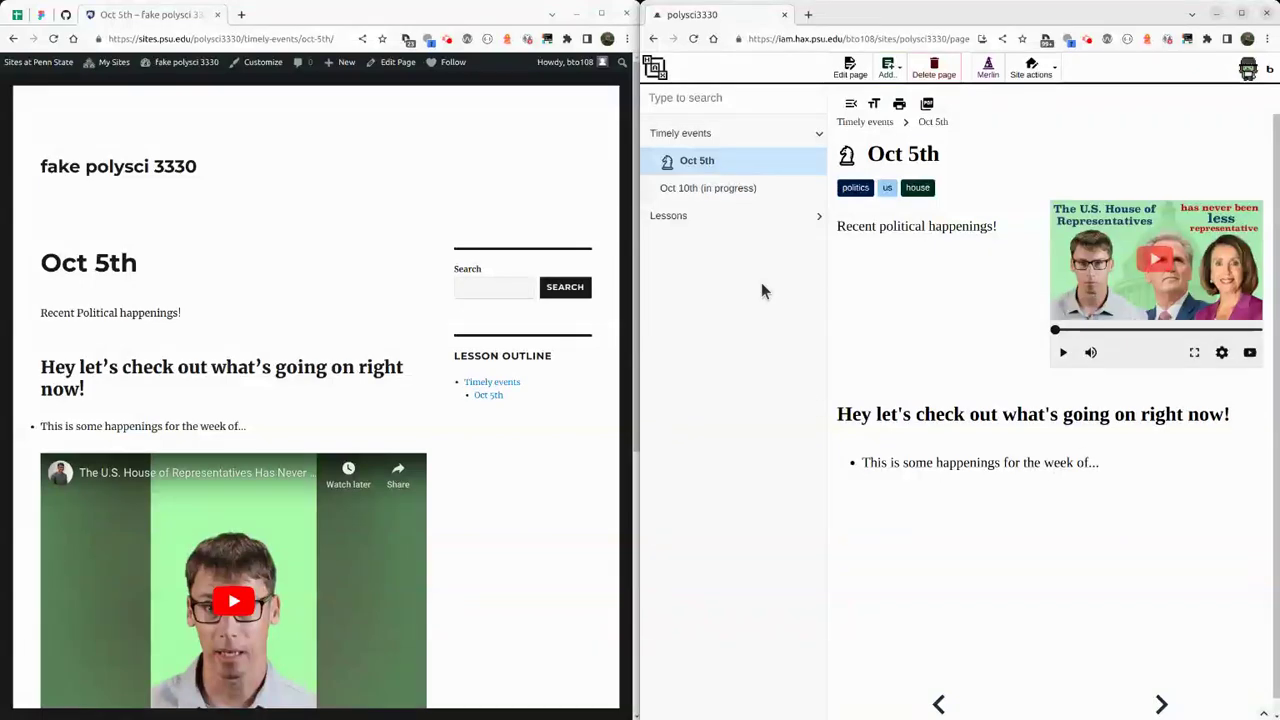
{"action": "left_click", "coordinate": [656, 68]}
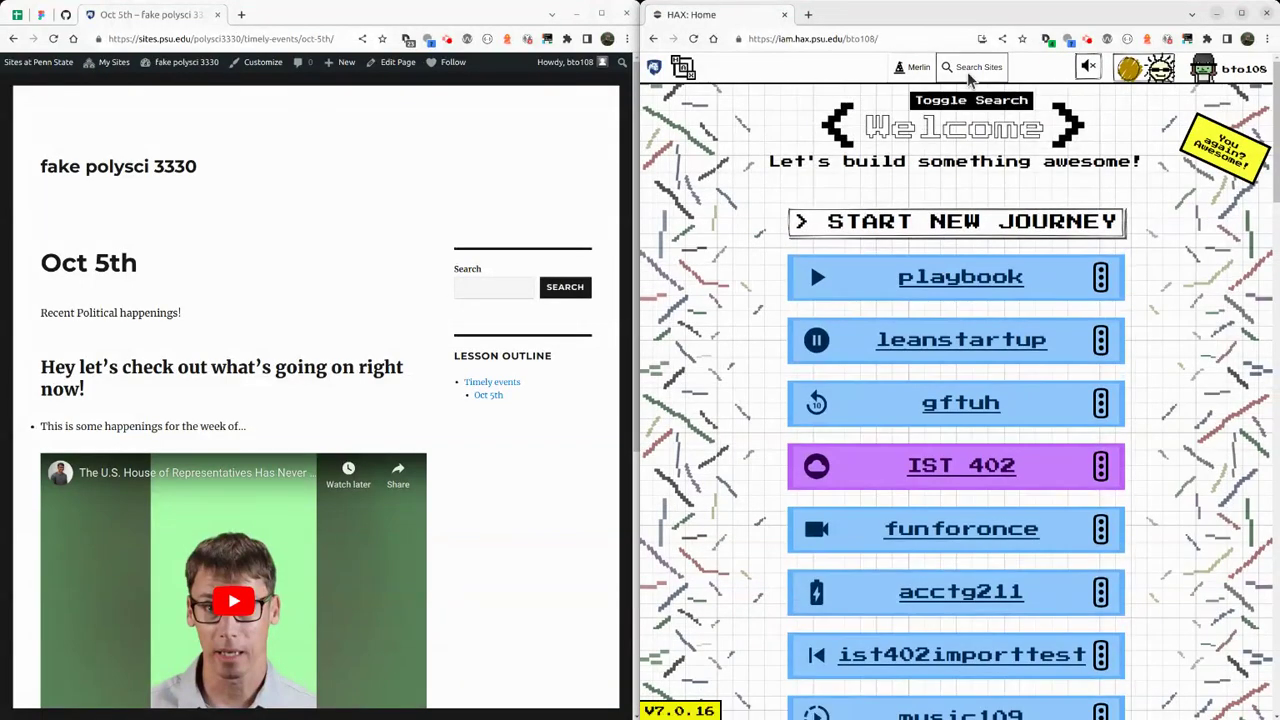
Search 'pol', download the polysci3330 site as a zip, and open polysci3330.zip.
{"action": "left_click", "coordinate": [967, 71]}
{"action": "type", "text": "pol"}
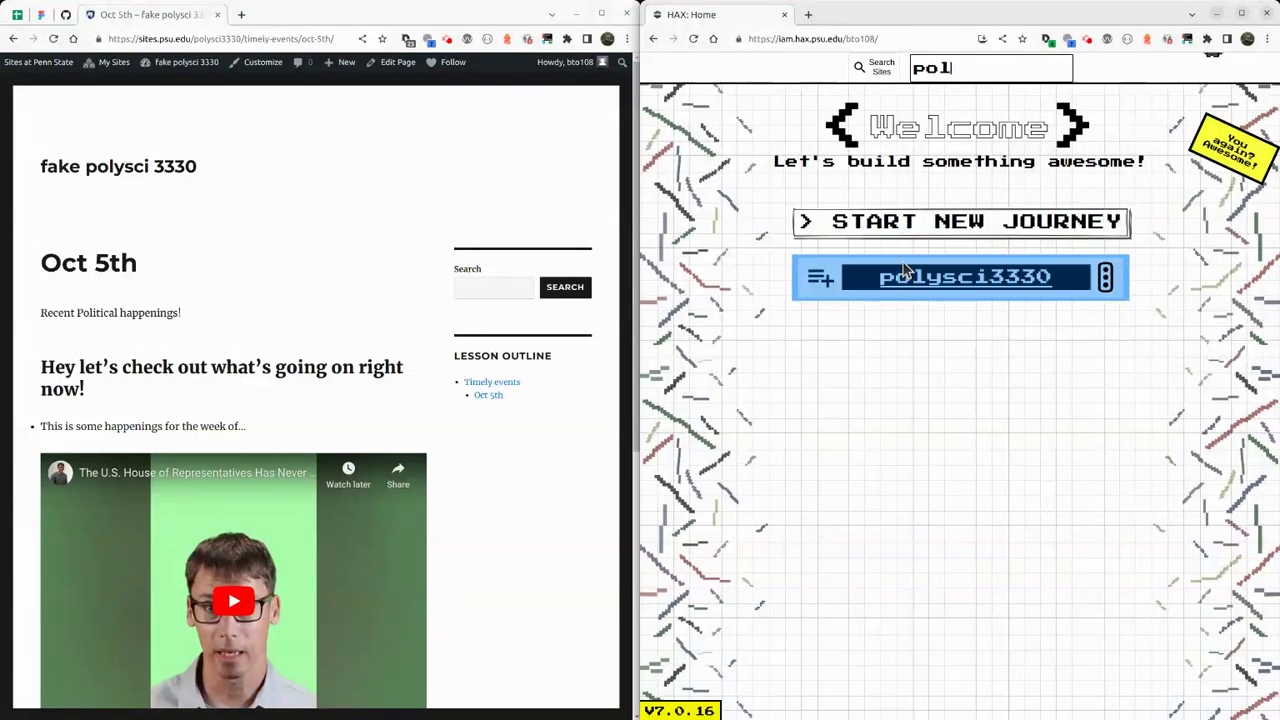
{"action": "left_click", "coordinate": [1106, 280]}
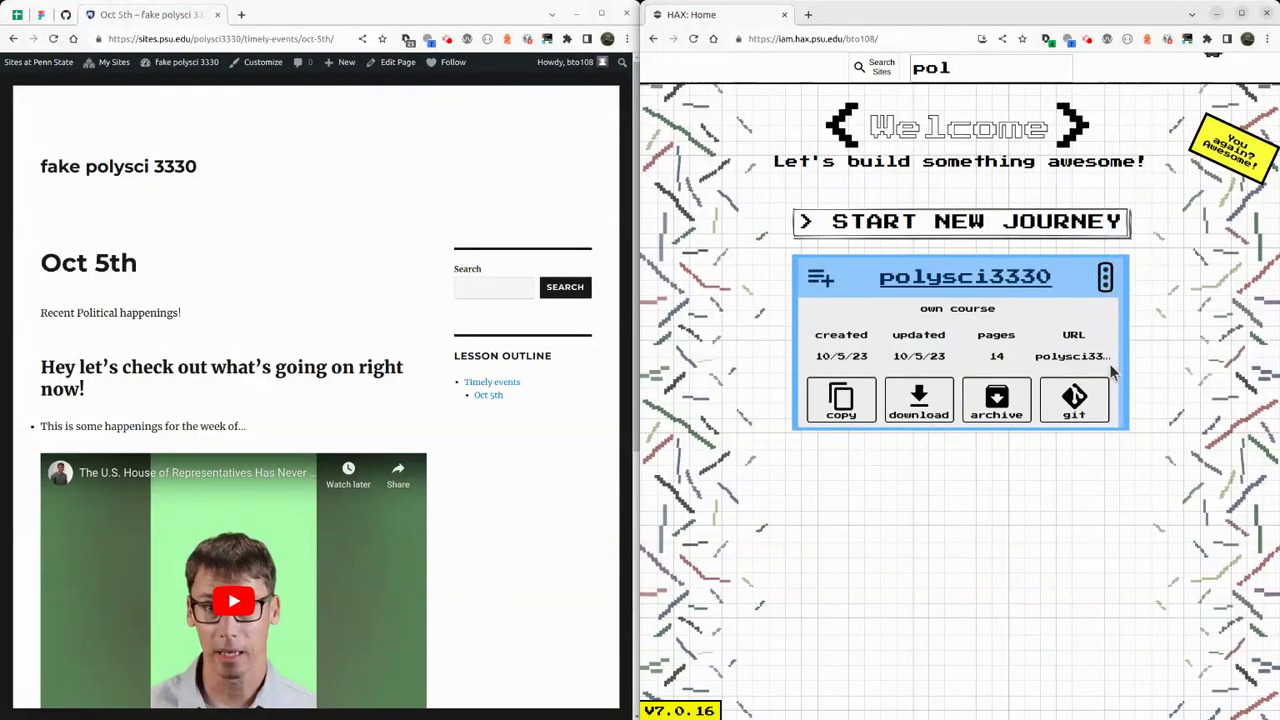
{"action": "left_click", "coordinate": [928, 405]}
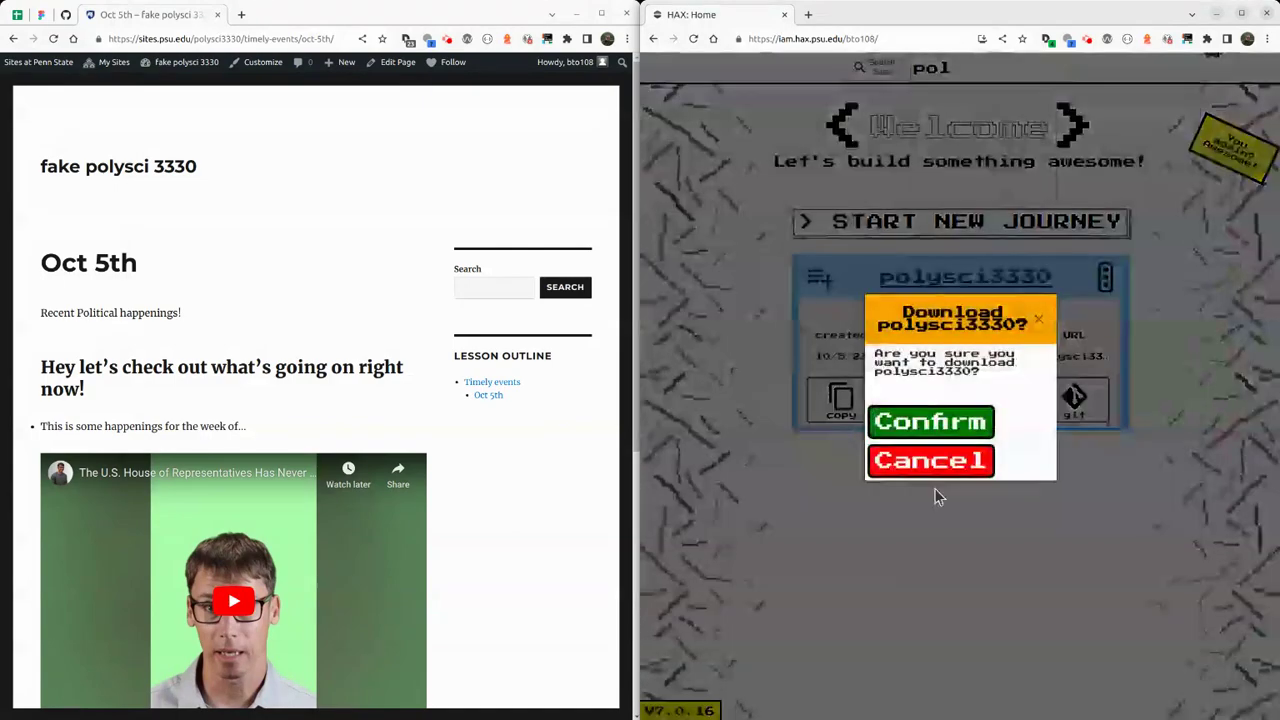
{"action": "left_click", "coordinate": [931, 420]}
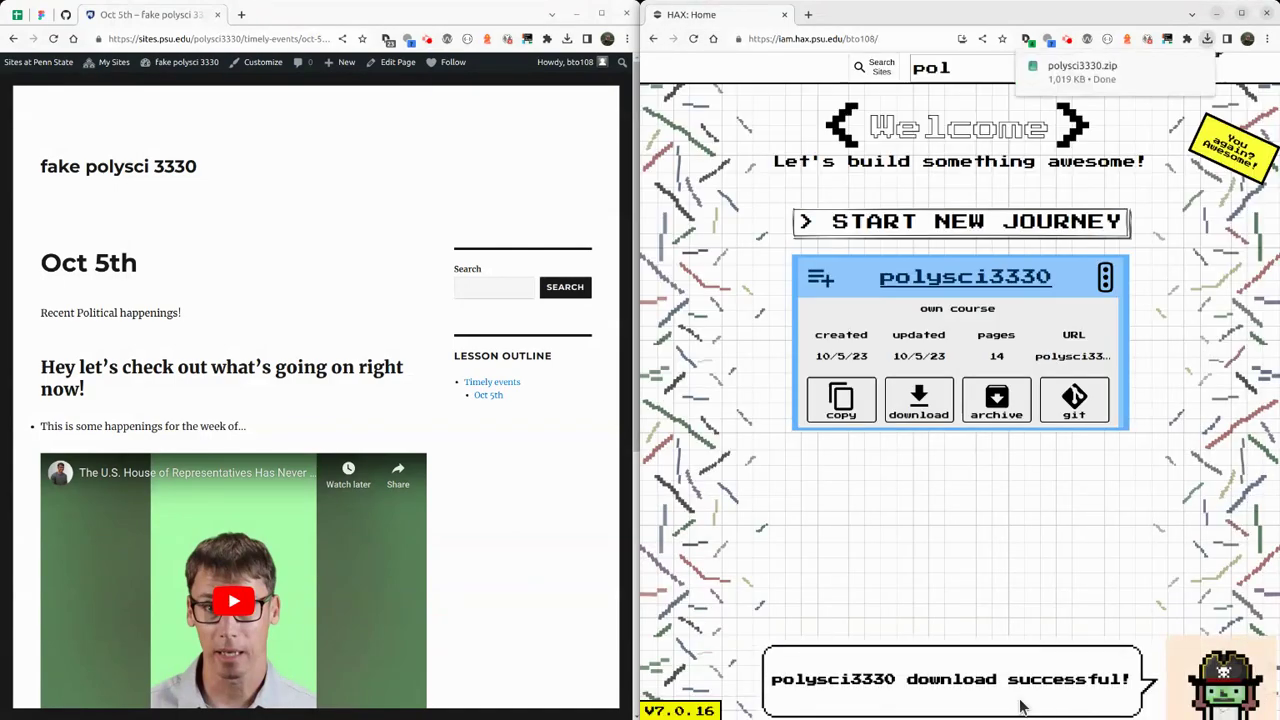
{"action": "left_click", "coordinate": [1127, 82]}
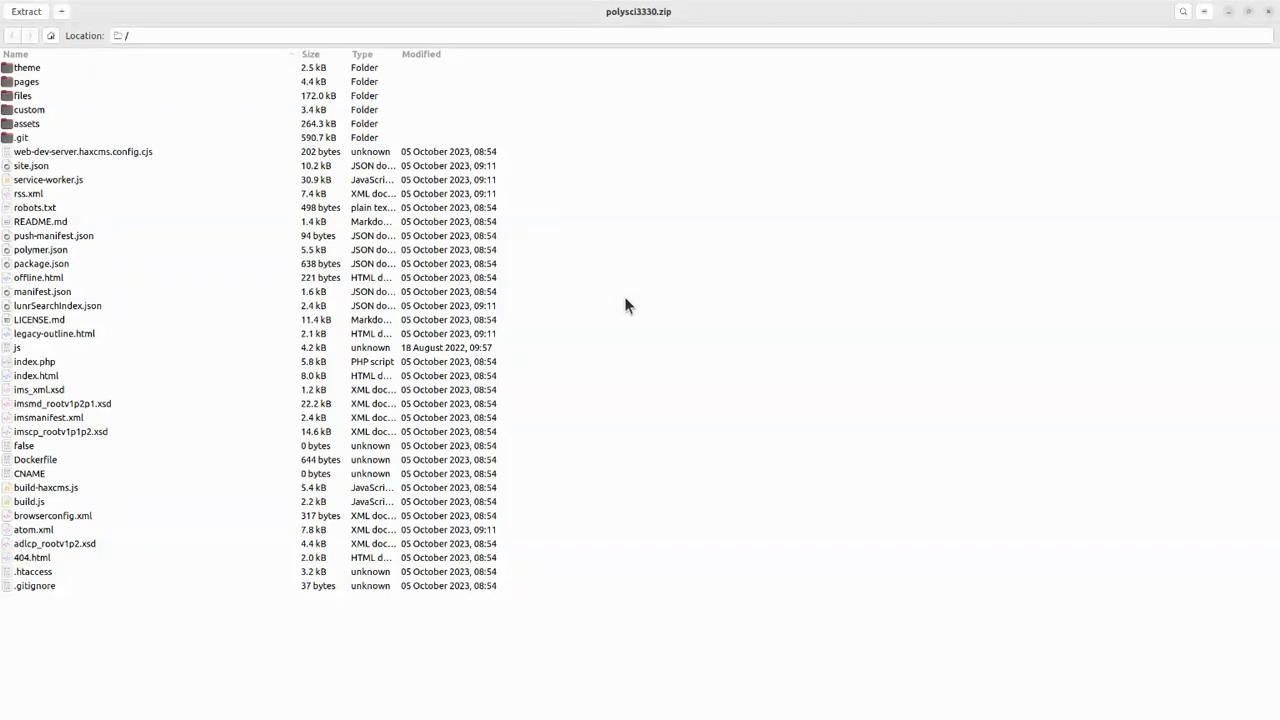
{"action": "mouse_move", "coordinate": [40, 392]}
{"action": "left_mouse_down"}
{"action": "mouse_move", "coordinate": [50, 418]}
{"action": "mouse_move", "coordinate": [47, 392]}
{"action": "mouse_move", "coordinate": [60, 395]}
{"action": "left_mouse_up"}
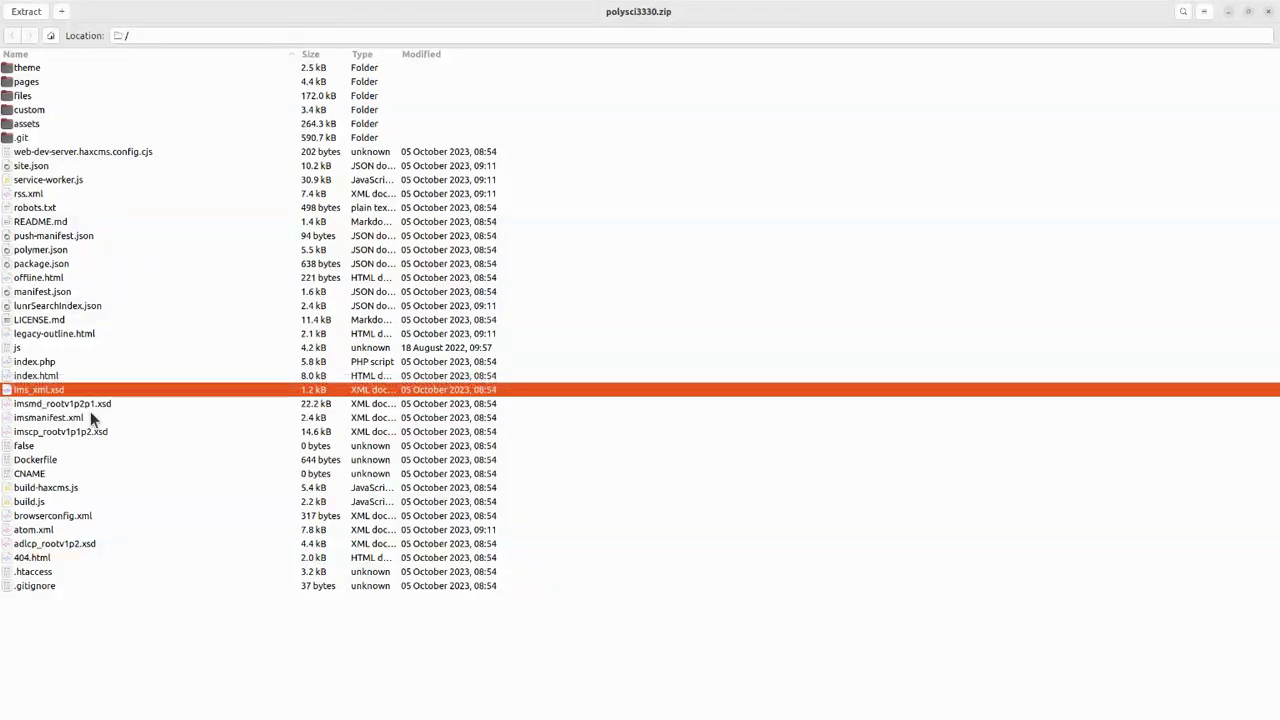